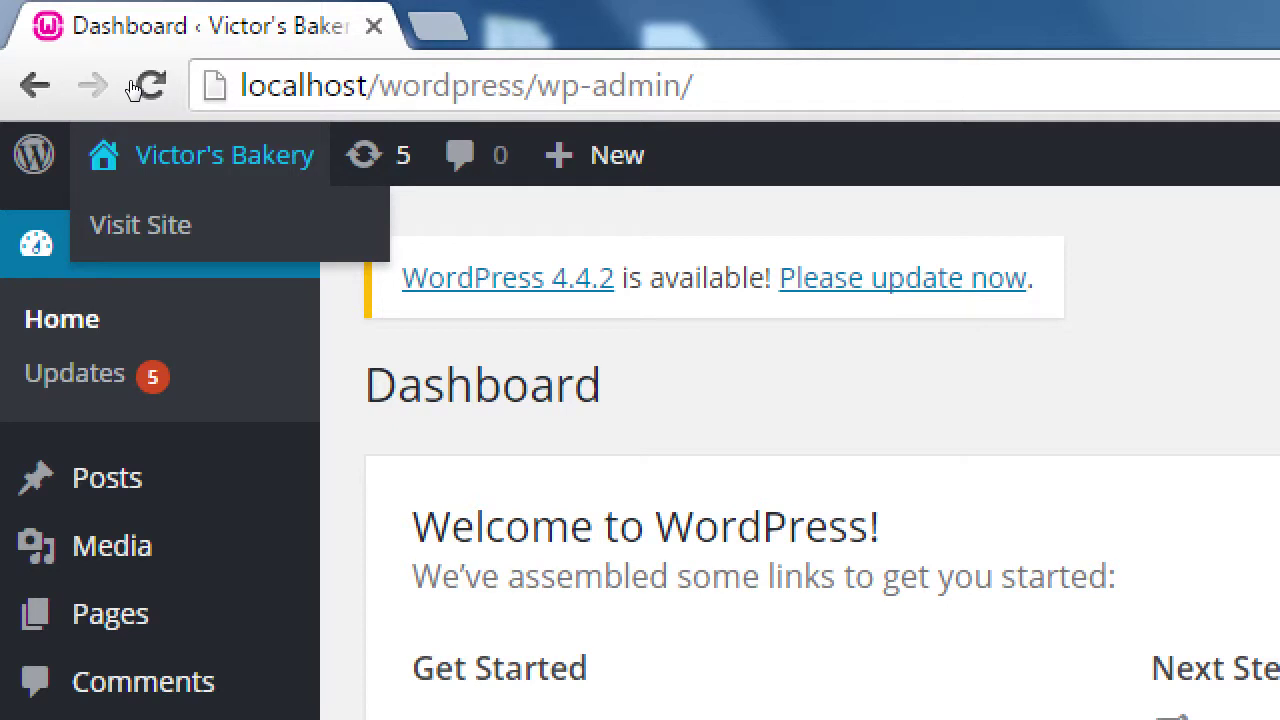
pyautogui.click(140, 225)
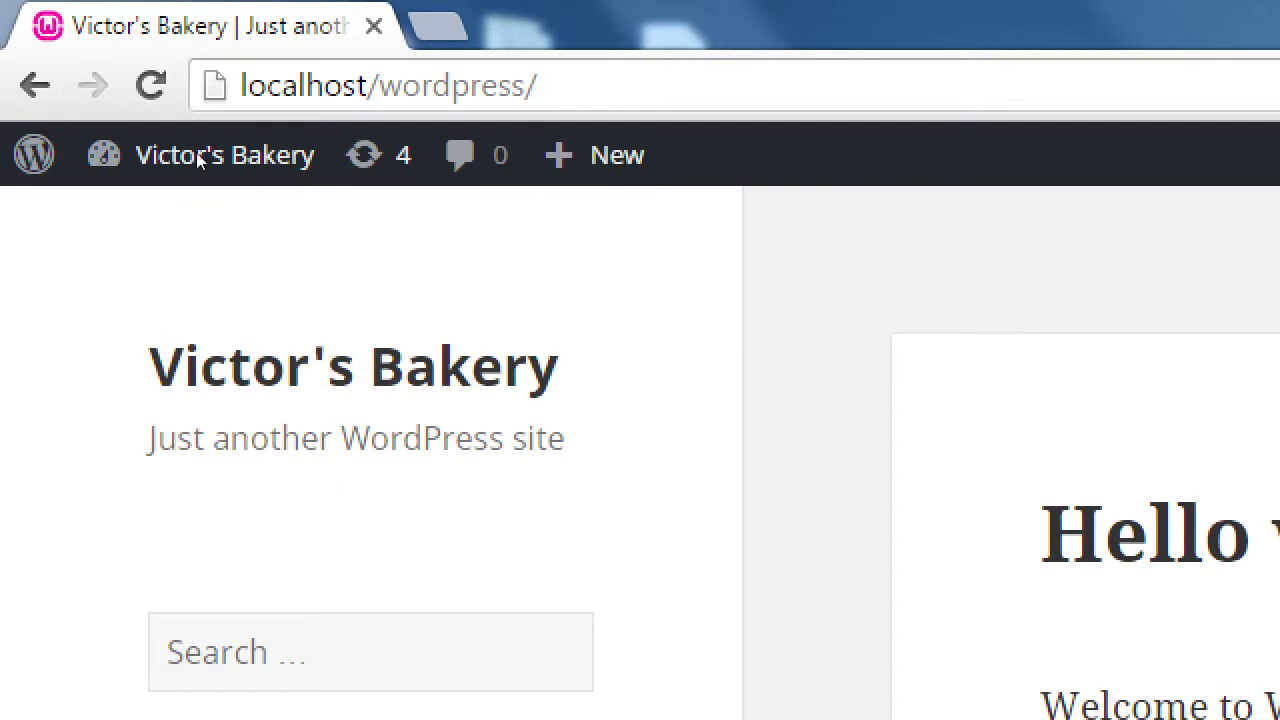
pyautogui.moveTo(200, 155)
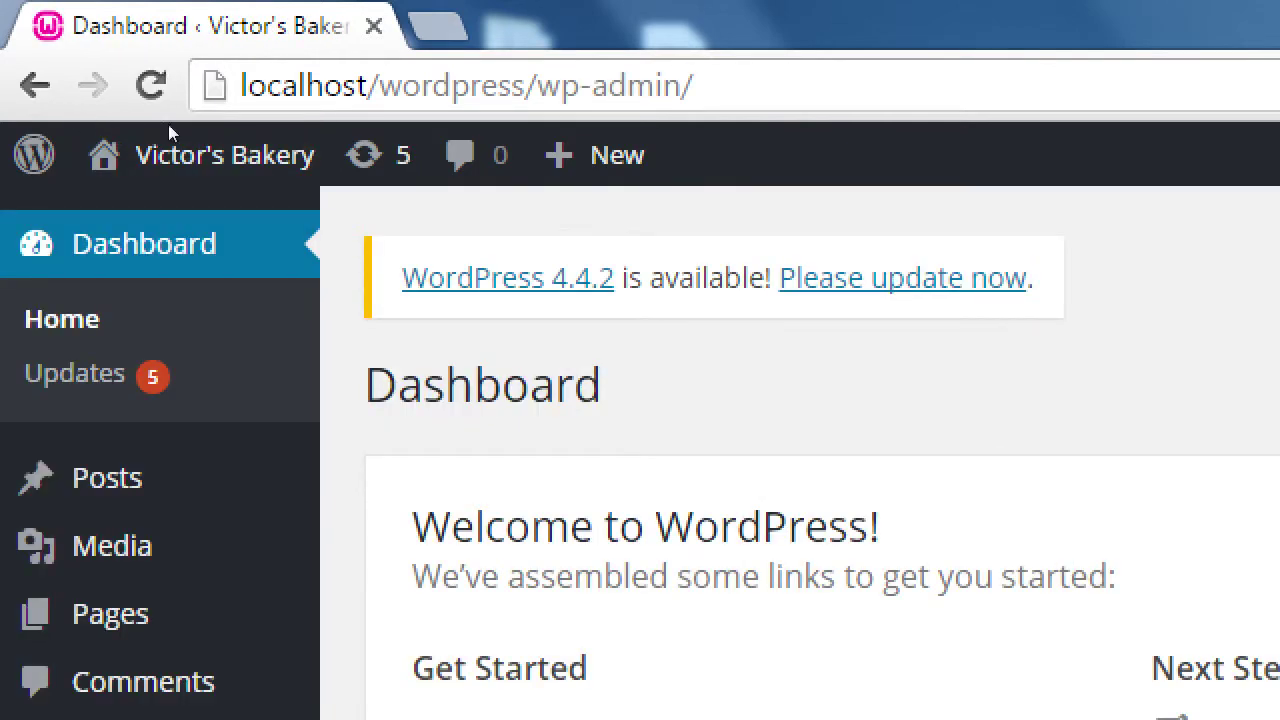
pyautogui.click(116, 127)
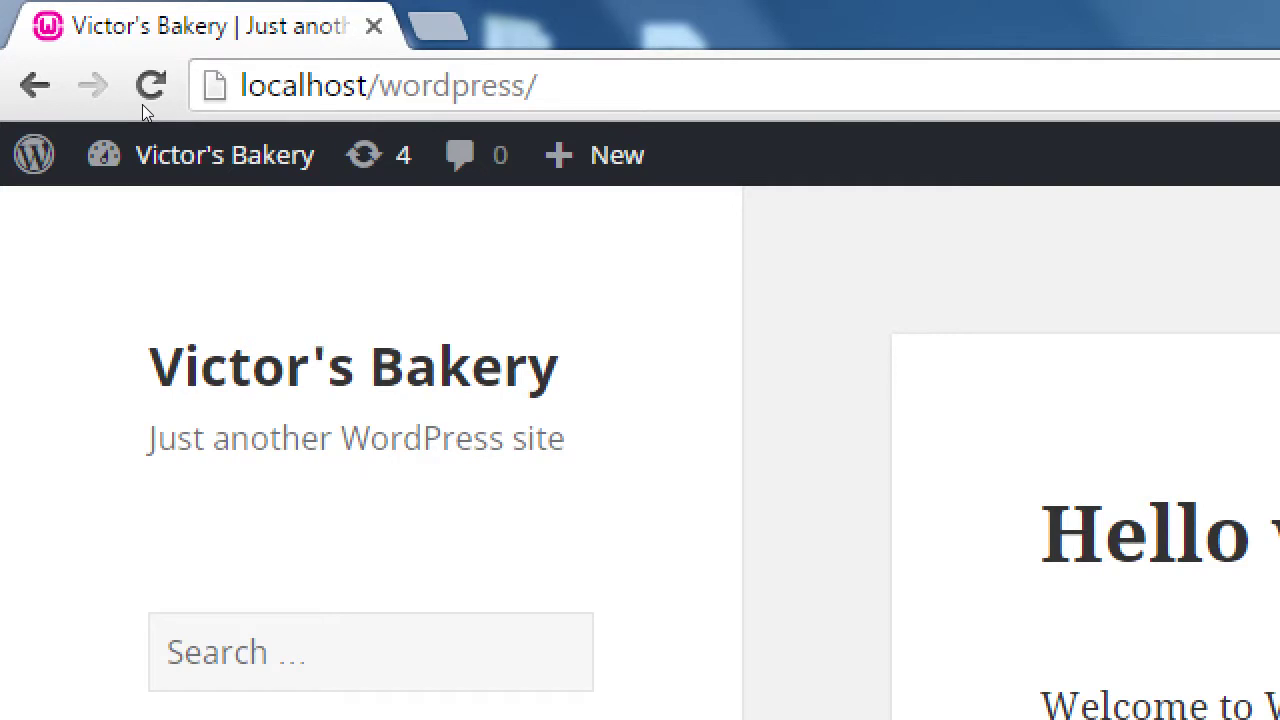
pyautogui.click(95, 122)
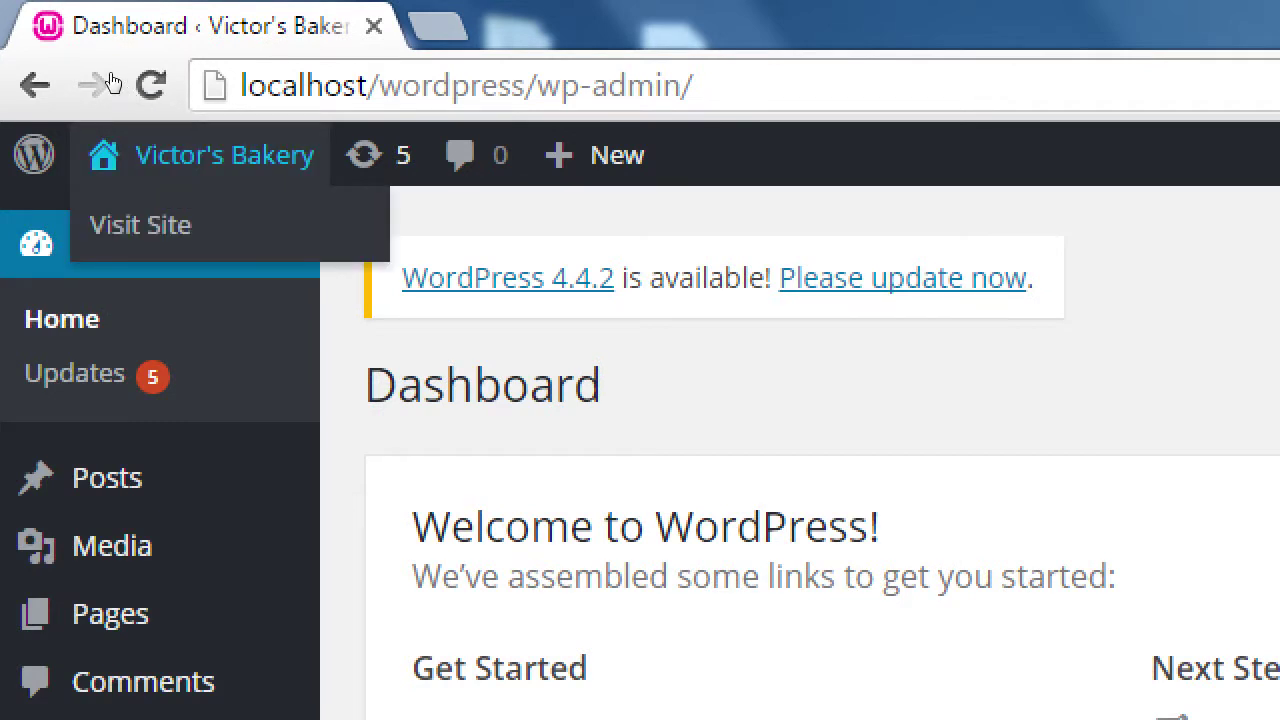
pyautogui.hotkey('shift', 'F10')
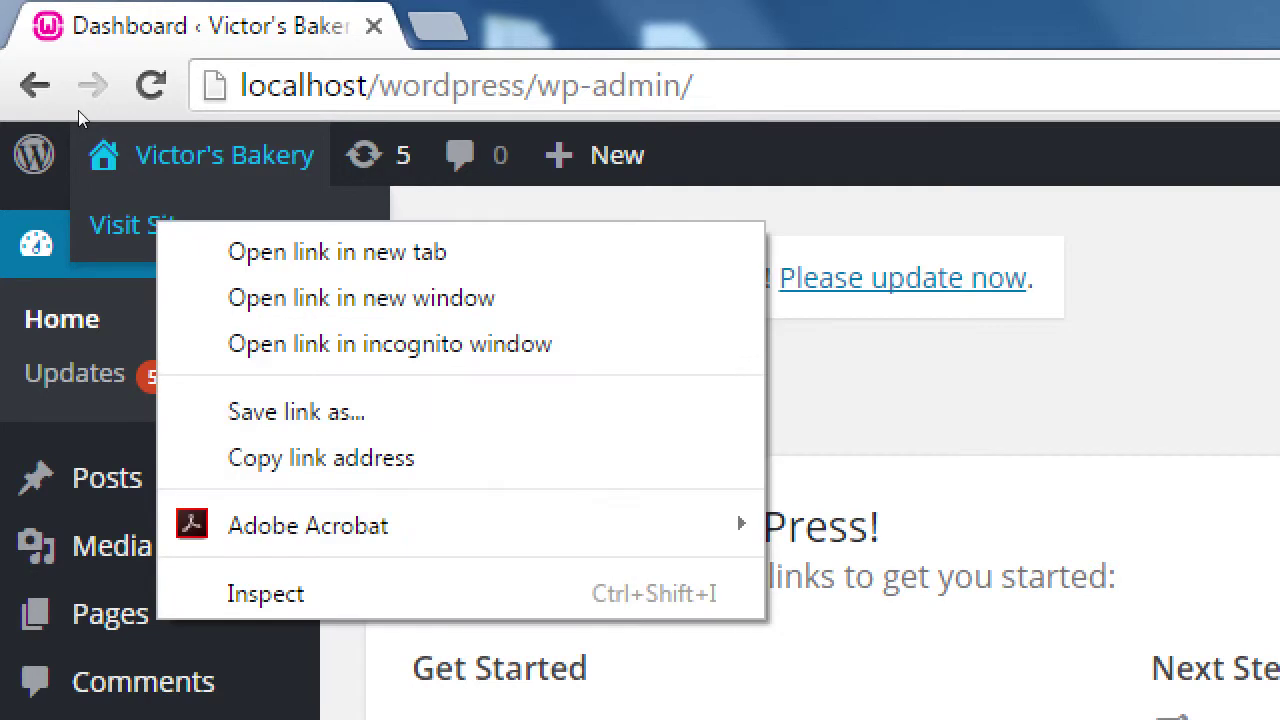
pyautogui.press('Down')
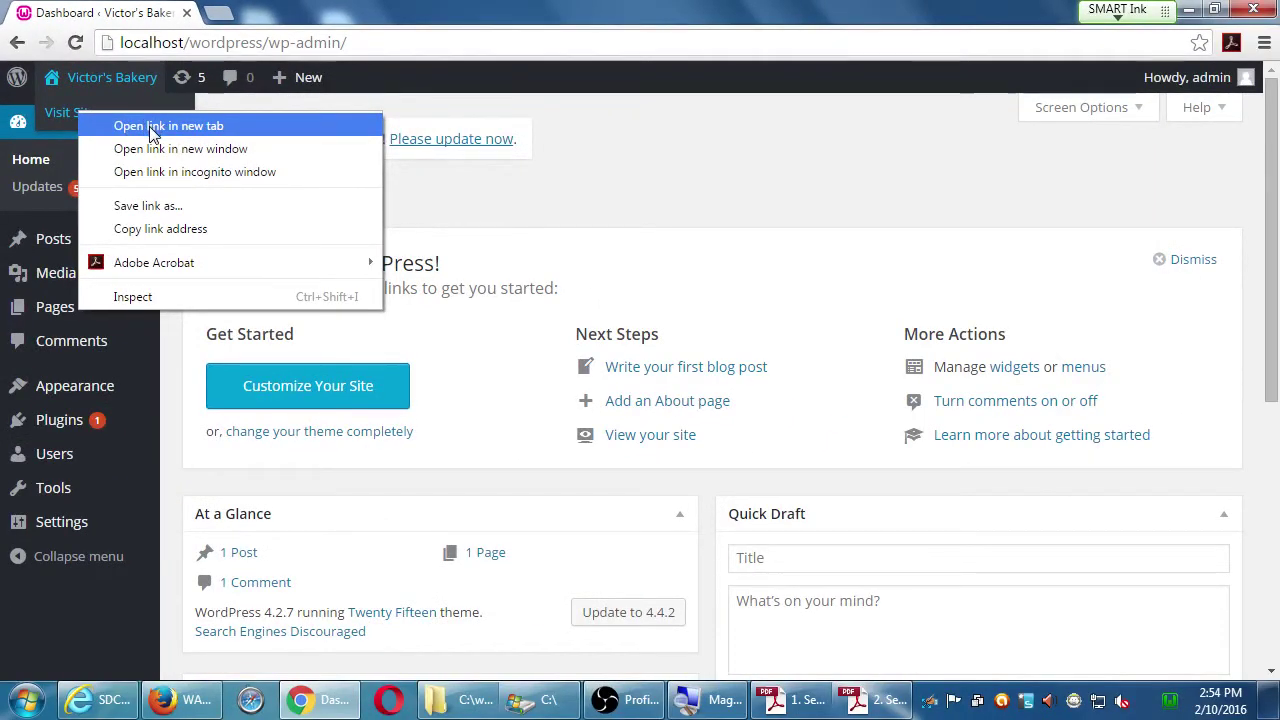
pyautogui.click(152, 126)
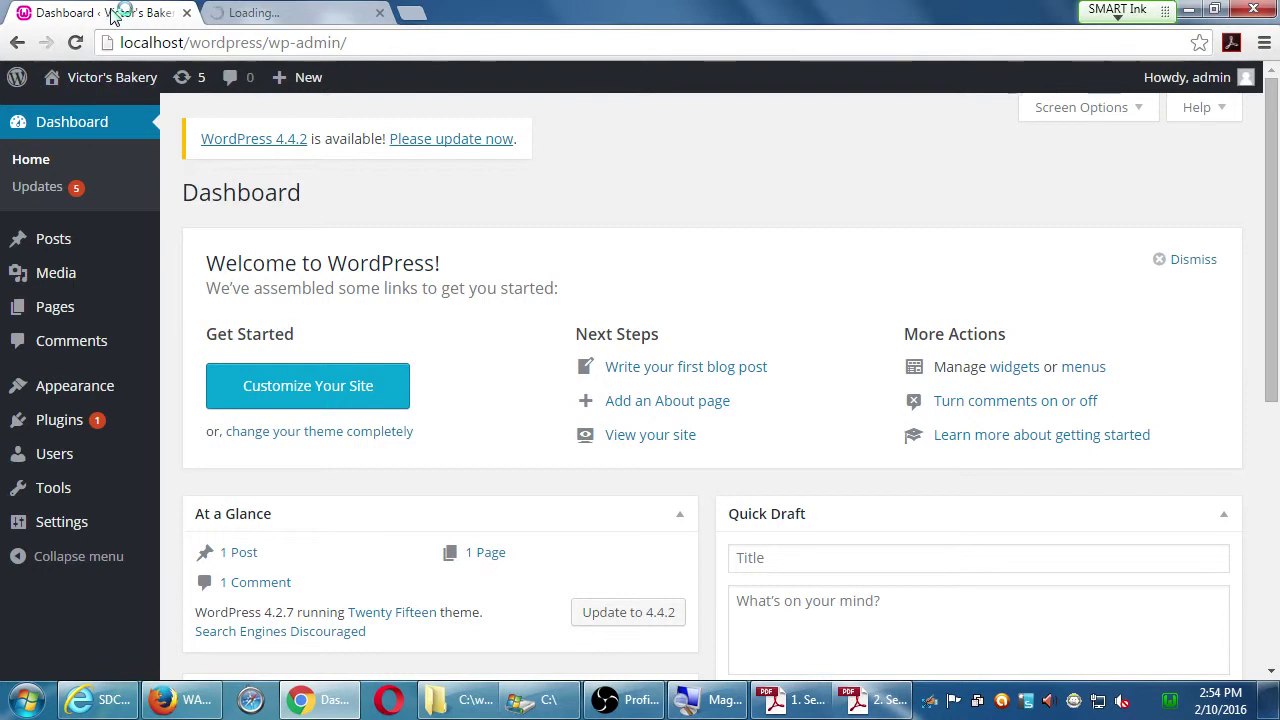
pyautogui.click(286, 13)
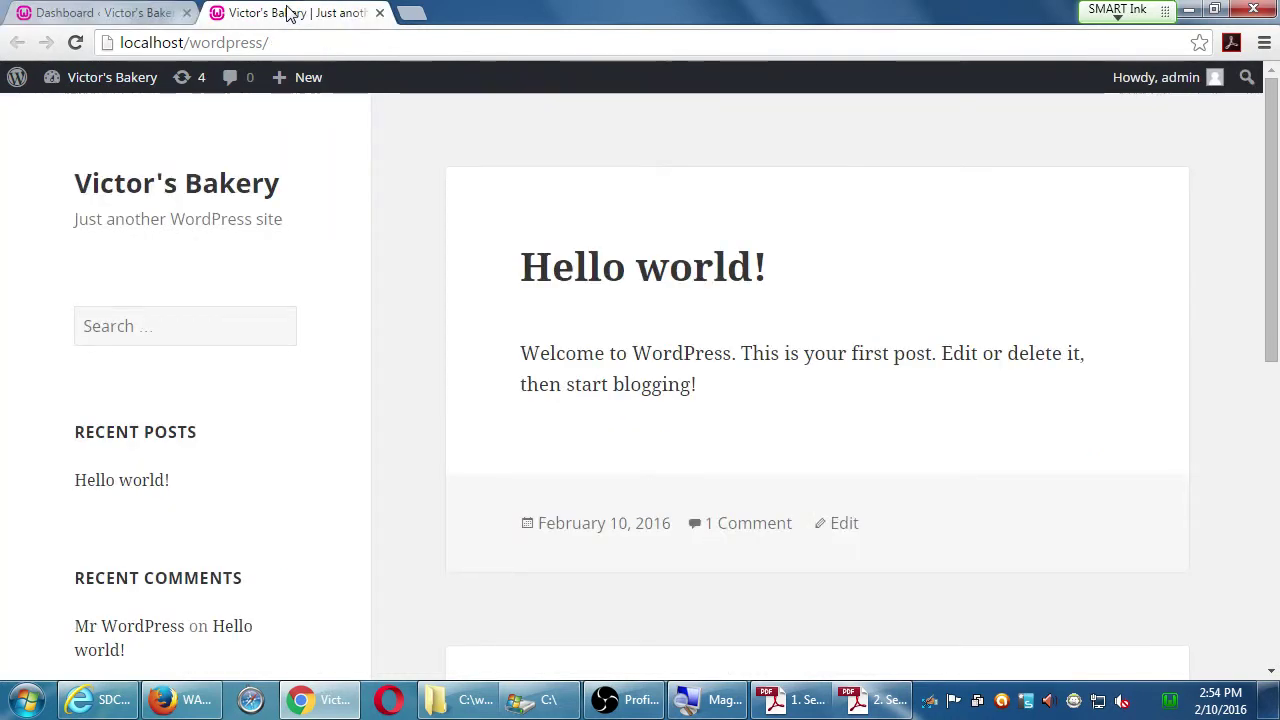
pyautogui.click(120, 13)
pyautogui.click(286, 13)
pyautogui.click(120, 13)
pyautogui.click(286, 13)
pyautogui.click(135, 10)
pyautogui.click(244, 12)
pyautogui.click(112, 13)
pyautogui.click(330, 12)
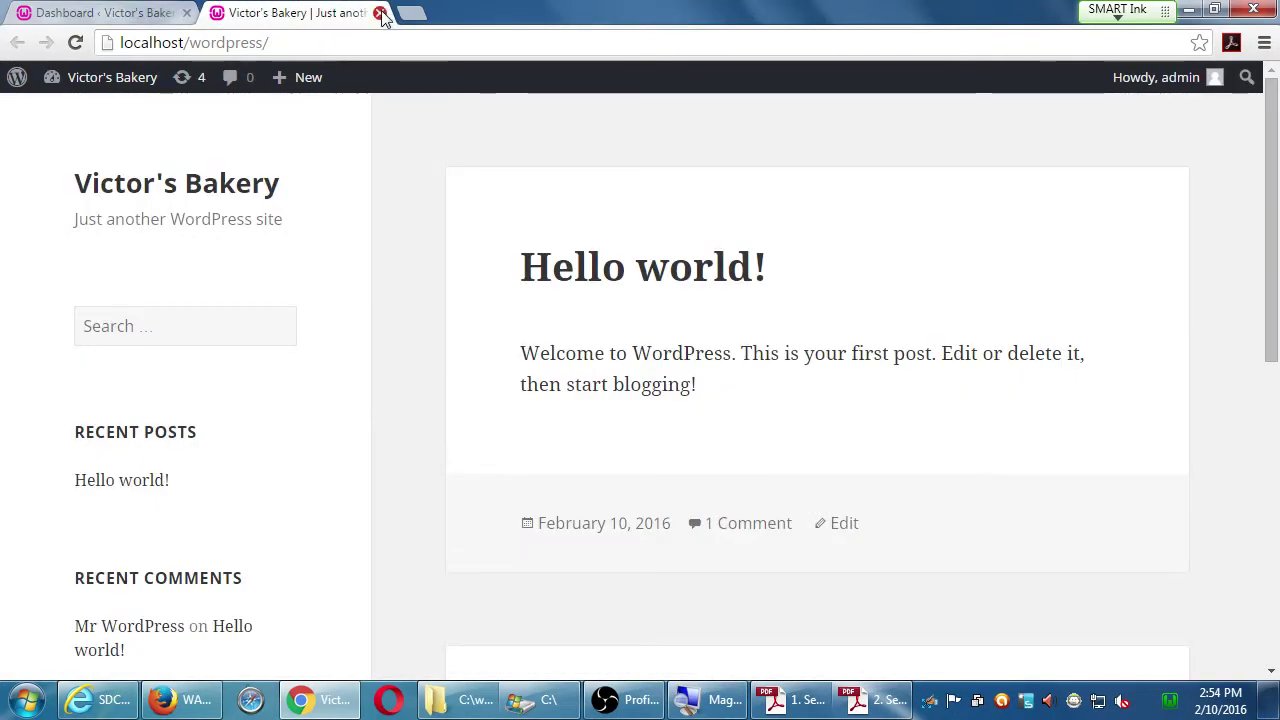
pyautogui.click(379, 13)
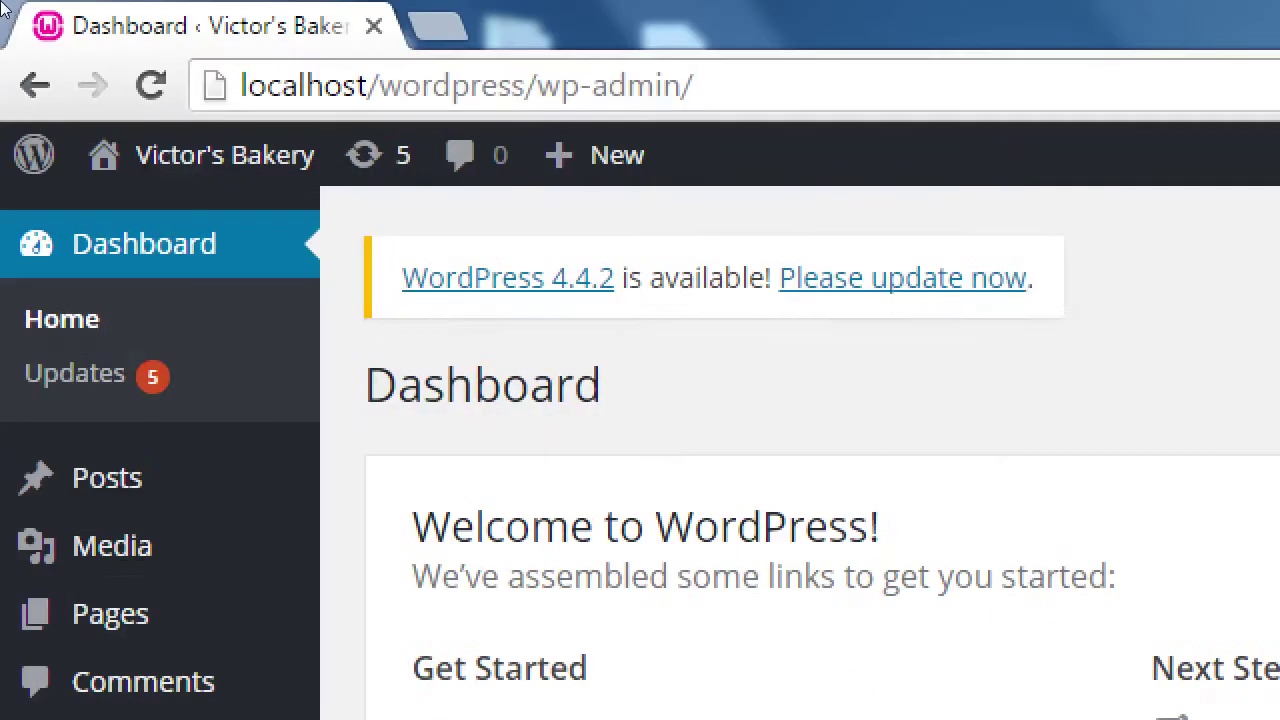
# Step: Open the Victor's Bakery site in a new window, snapped right beside the Dashboard on the left
pyautogui.rightClick(157, 220)
pyautogui.press('Down')
pyautogui.press('Down')
pyautogui.press('Return')
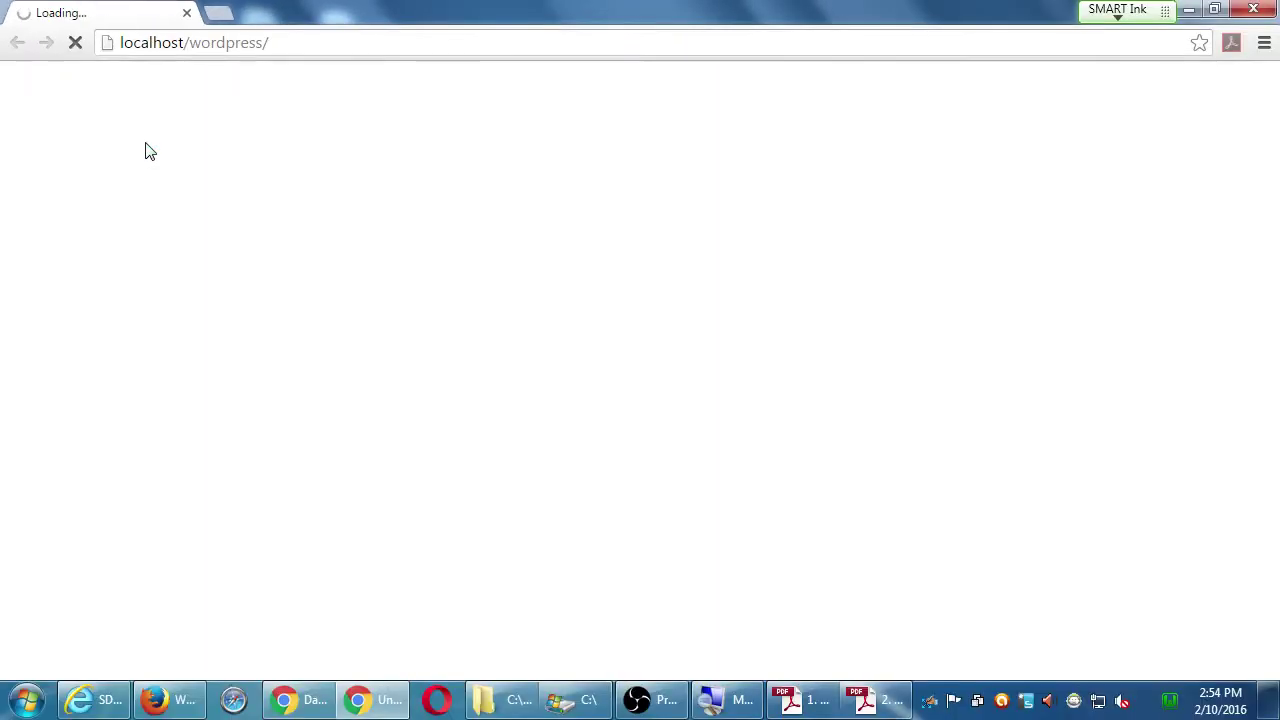
pyautogui.moveTo(305, 9); pyautogui.dragTo(340, 18)
pyautogui.press('super+Right')
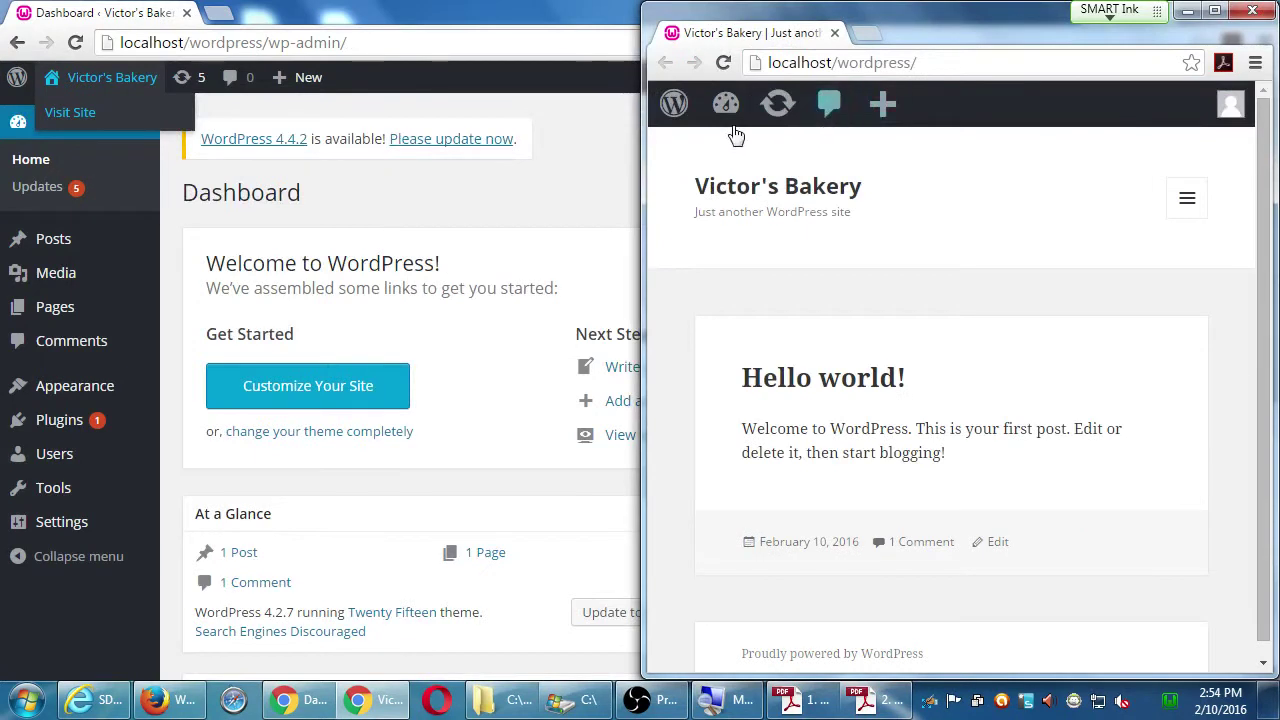
pyautogui.press('super+Left')
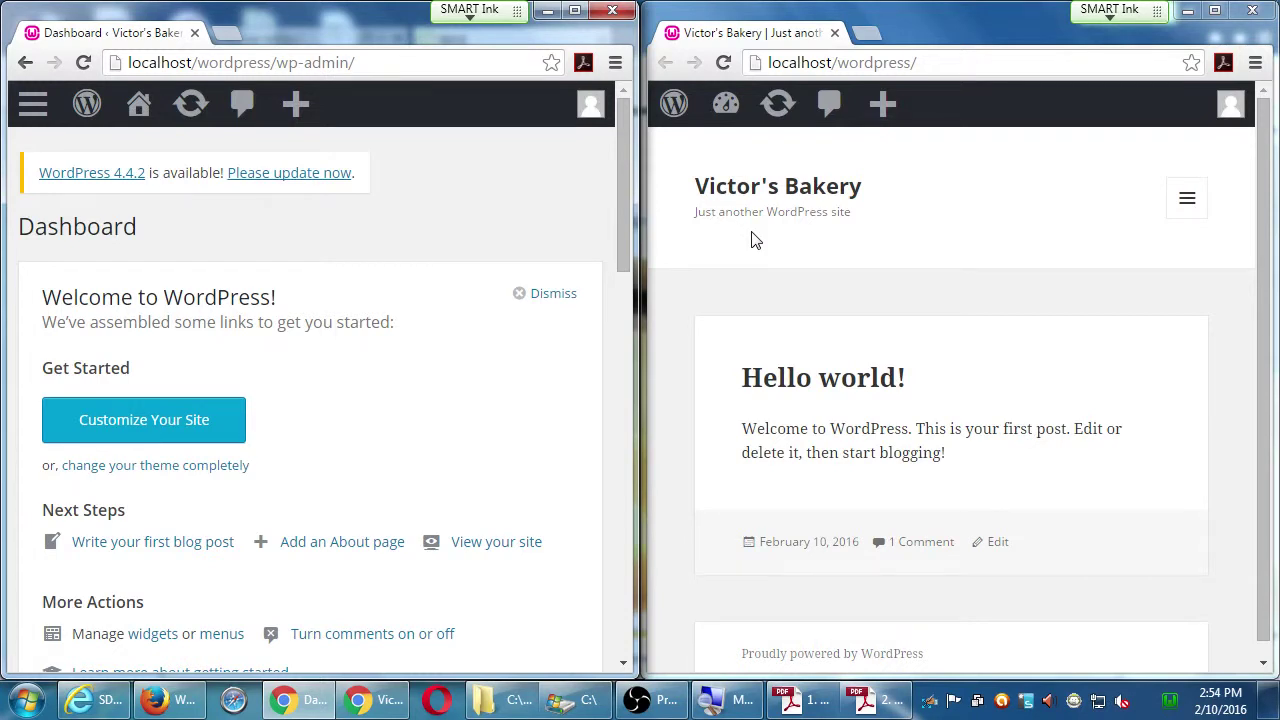
pyautogui.moveTo(893, 12); pyautogui.dragTo(1279, 240)
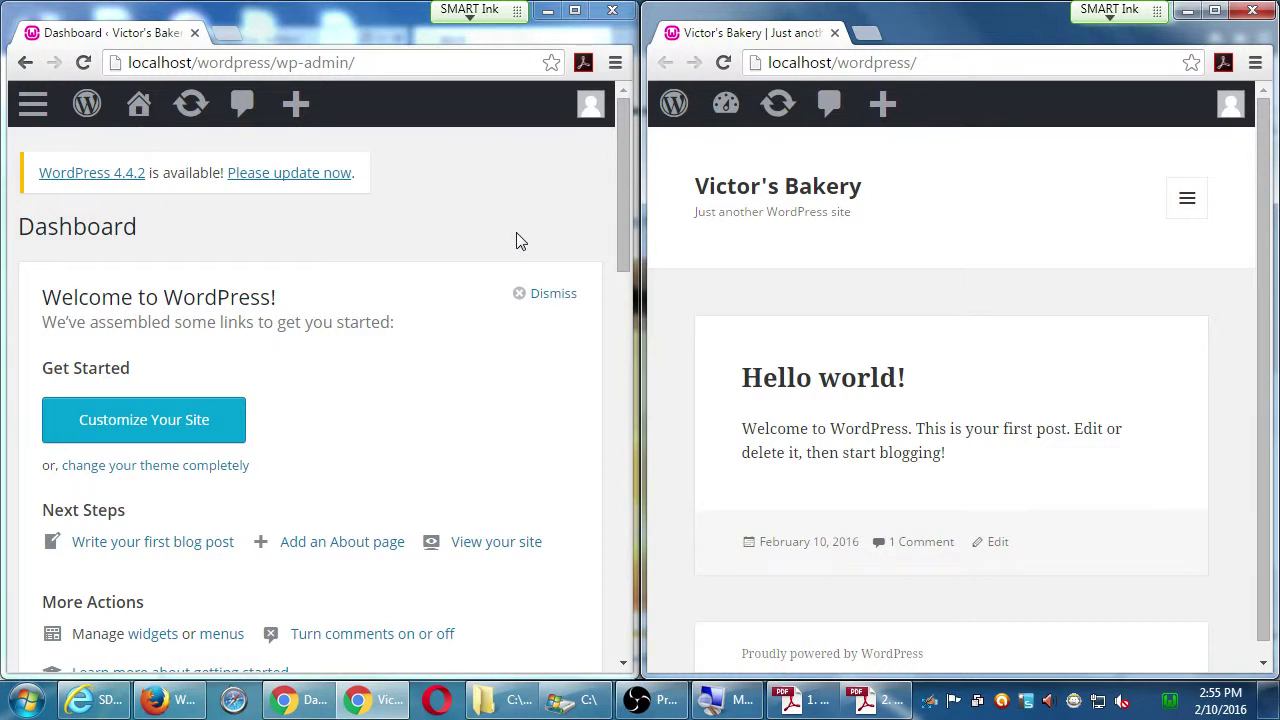
# Step: Close the site window, maximize the Dashboard, then visit the Victor's Bakery front page and return to the Dashboard
pyautogui.click(1252, 10)
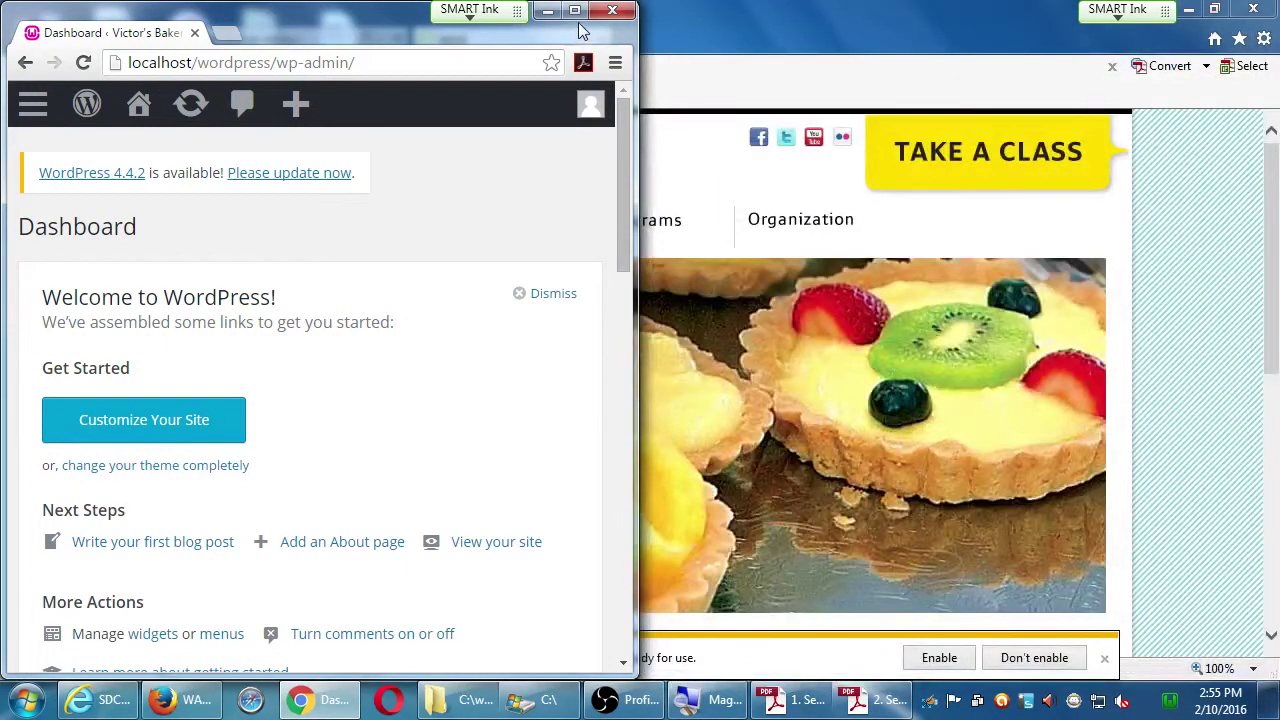
pyautogui.doubleClick(578, 30)
pyautogui.moveTo(100, 75)
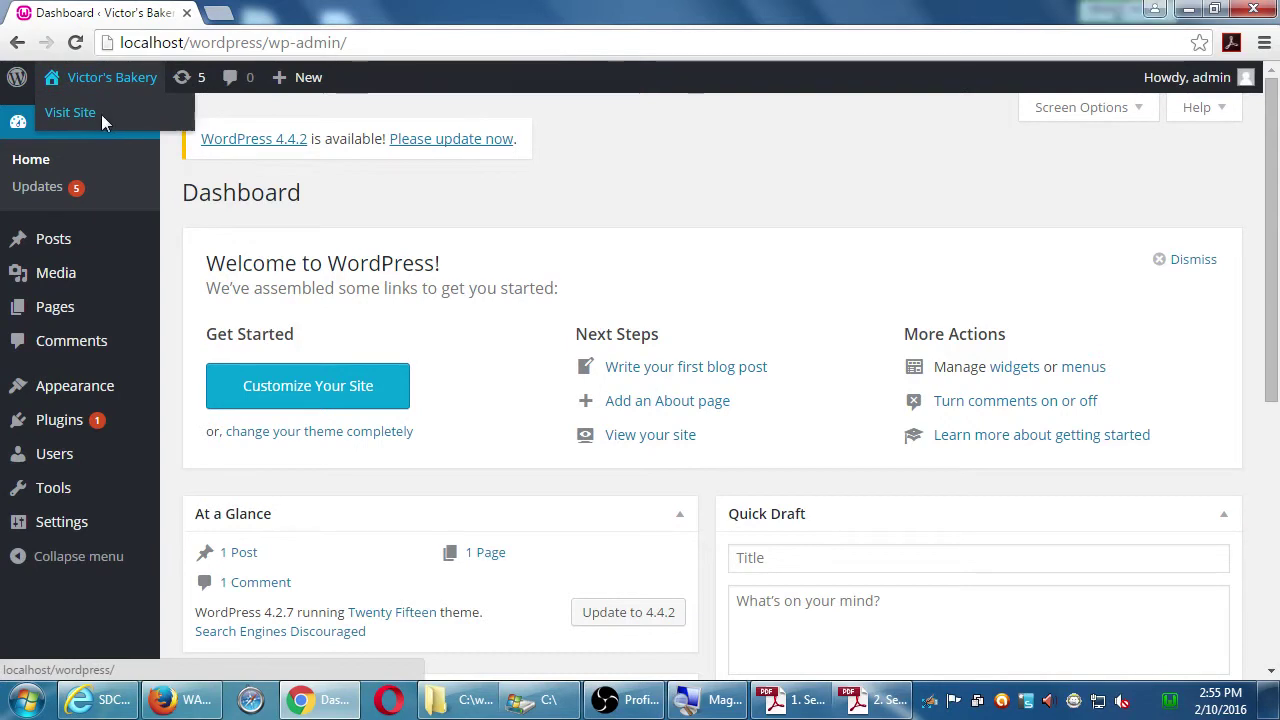
pyautogui.click(100, 115)
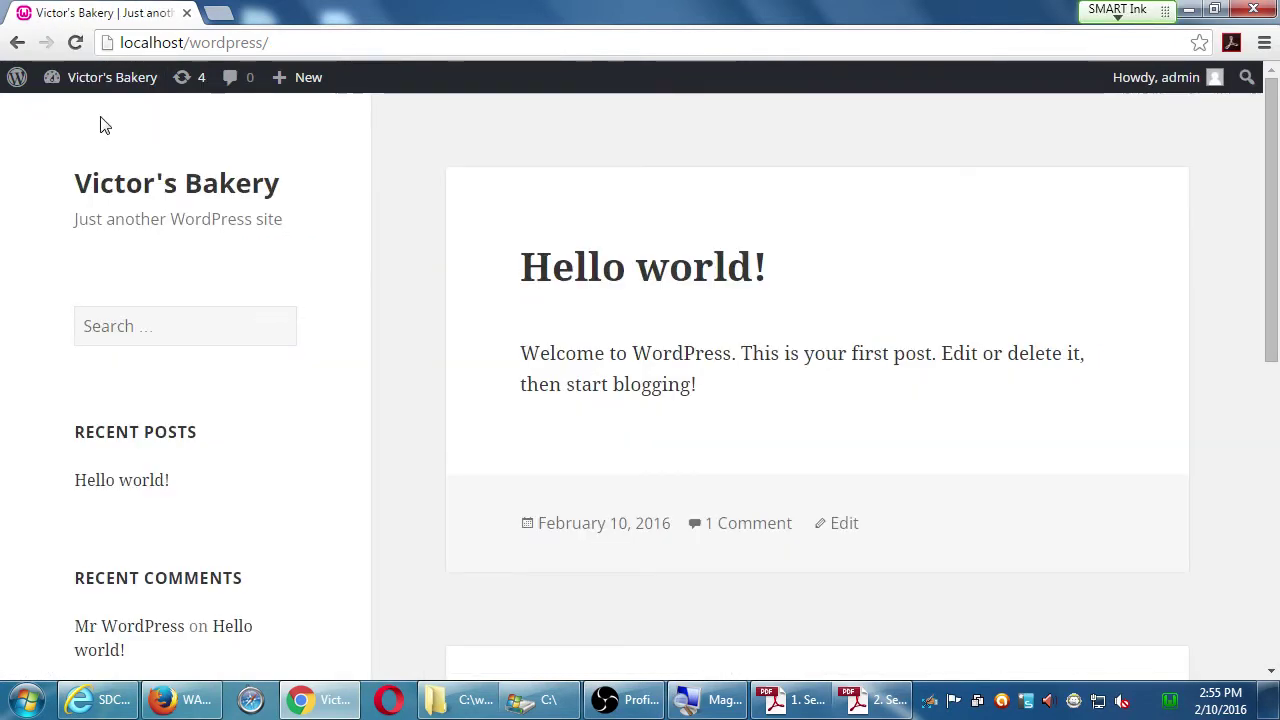
pyautogui.moveTo(108, 77)
pyautogui.click(78, 112)
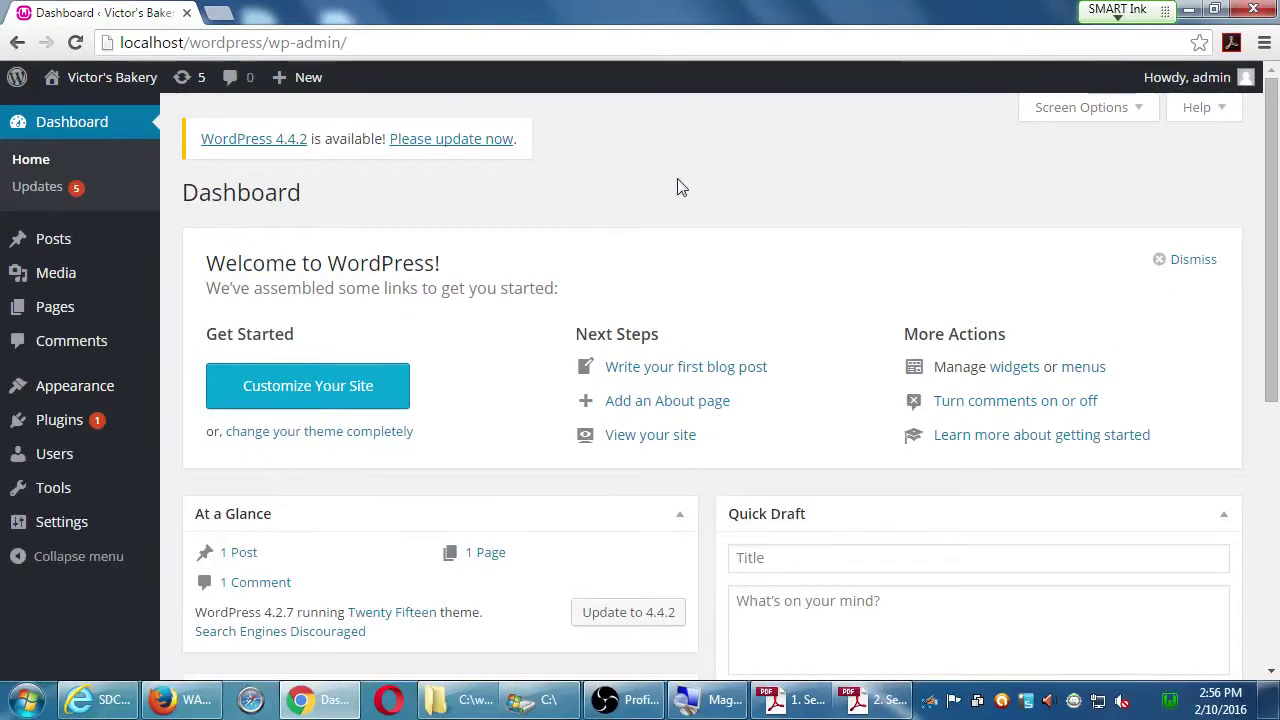
pyautogui.scroll(-5, 680, 195)
pyautogui.scroll(5, 693, 208)
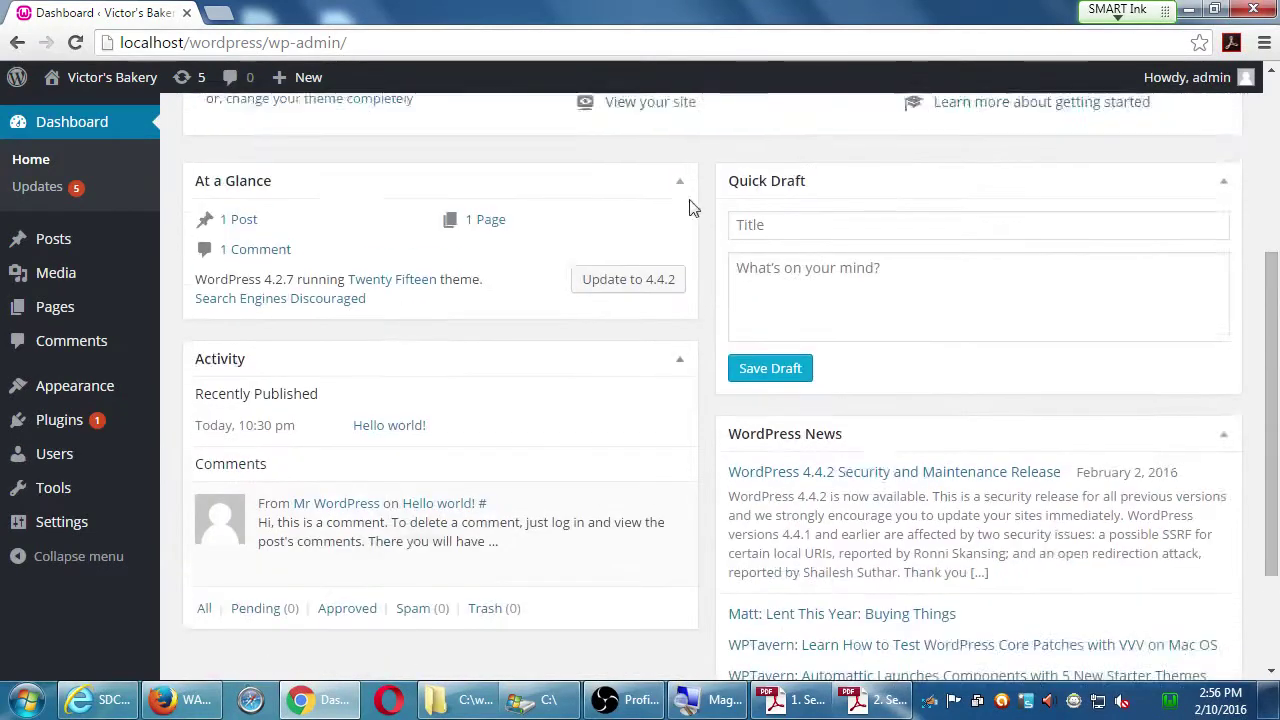
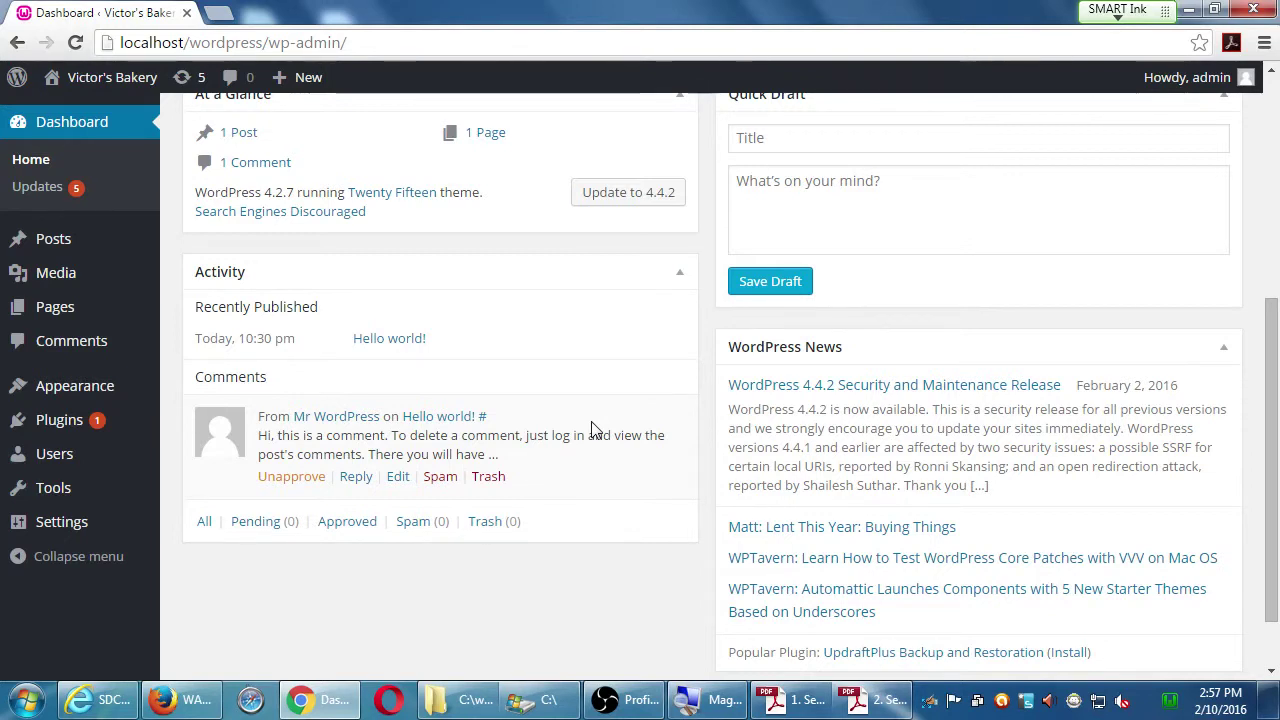
# Step: Scroll up and down the Victor's Bakery dashboard to review its widgets
pyautogui.scroll(4, 591, 428)
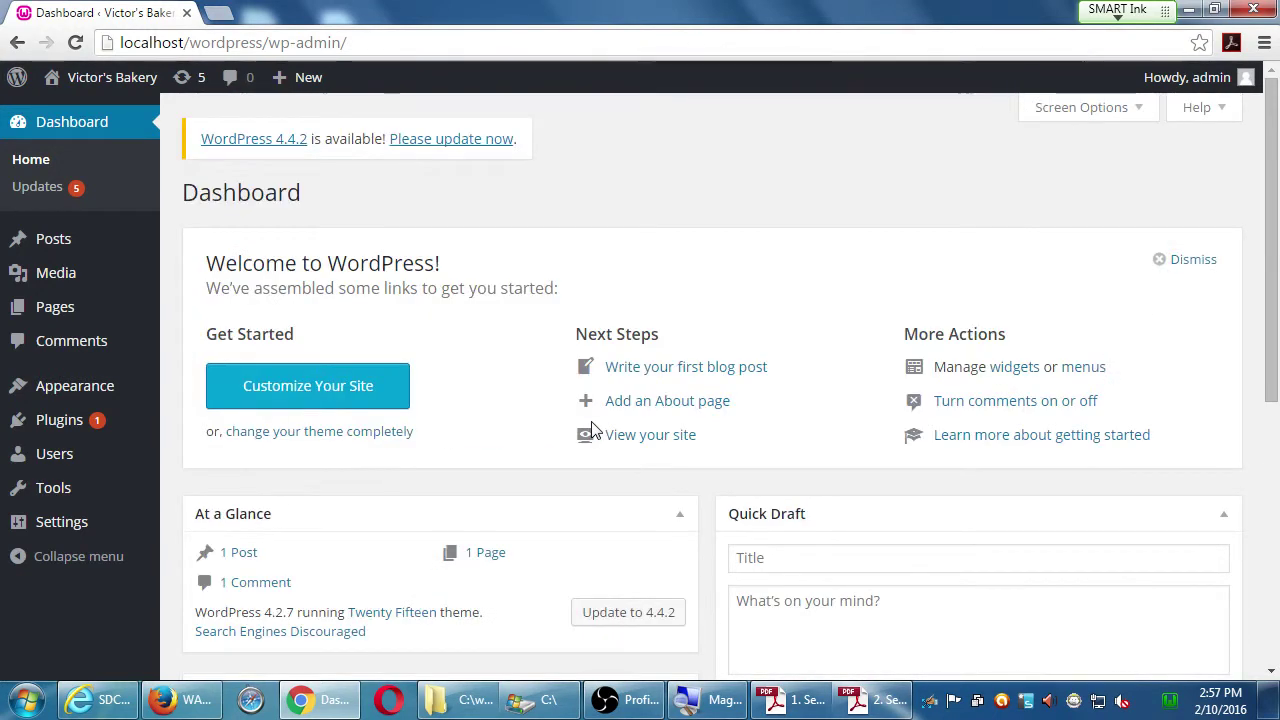
pyautogui.scroll(-3, 400, 443)
pyautogui.scroll(-2, 437, 600)
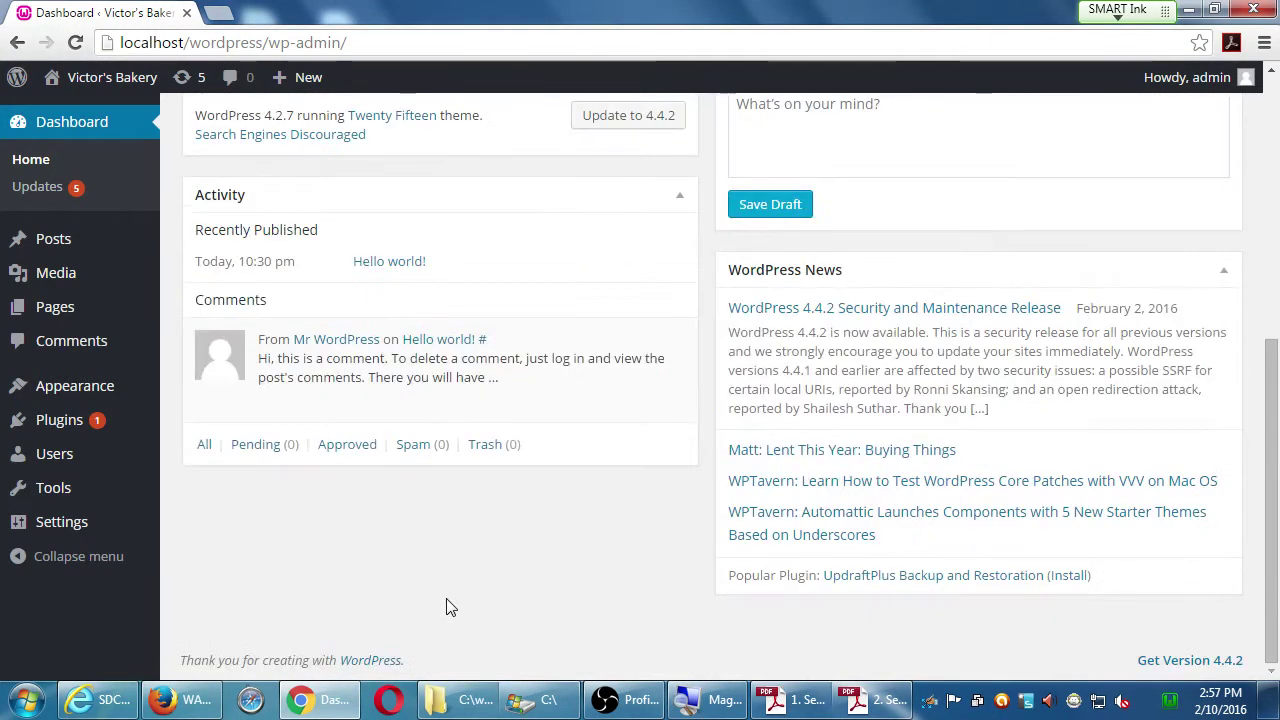
pyautogui.scroll(3, 445, 600)
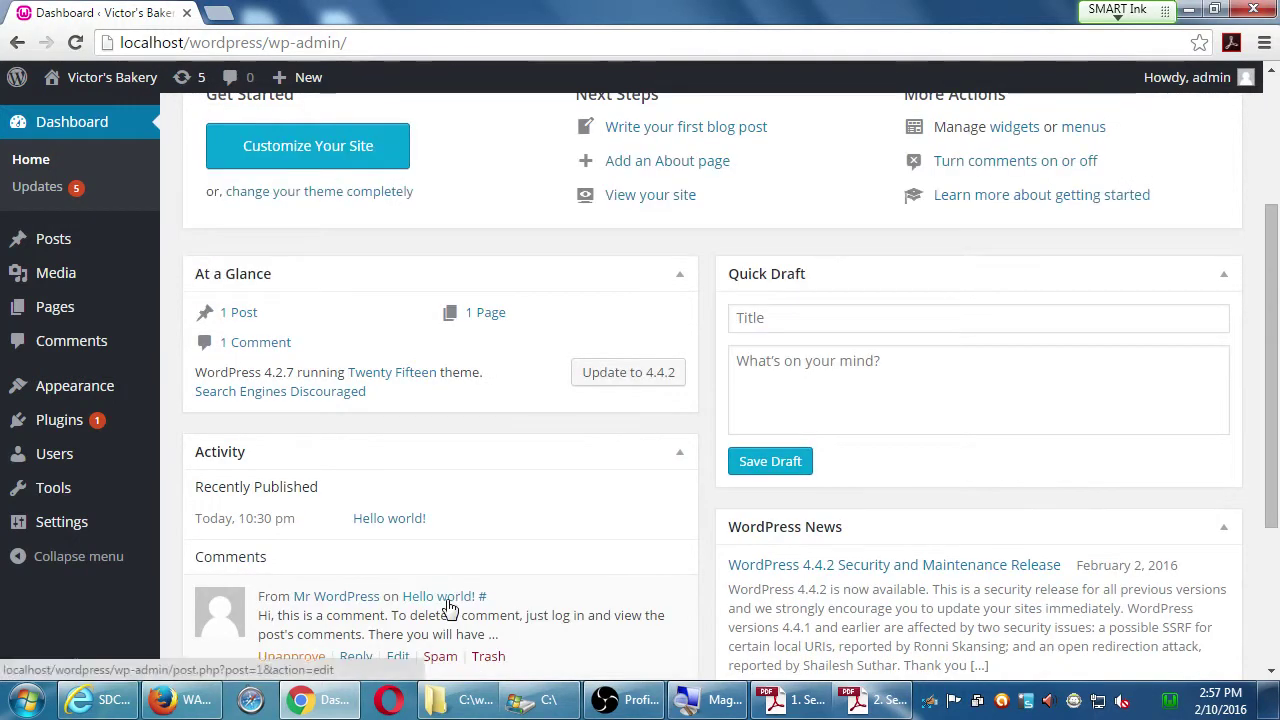
pyautogui.scroll(-2, 449, 607)
pyautogui.scroll(3, 449, 605)
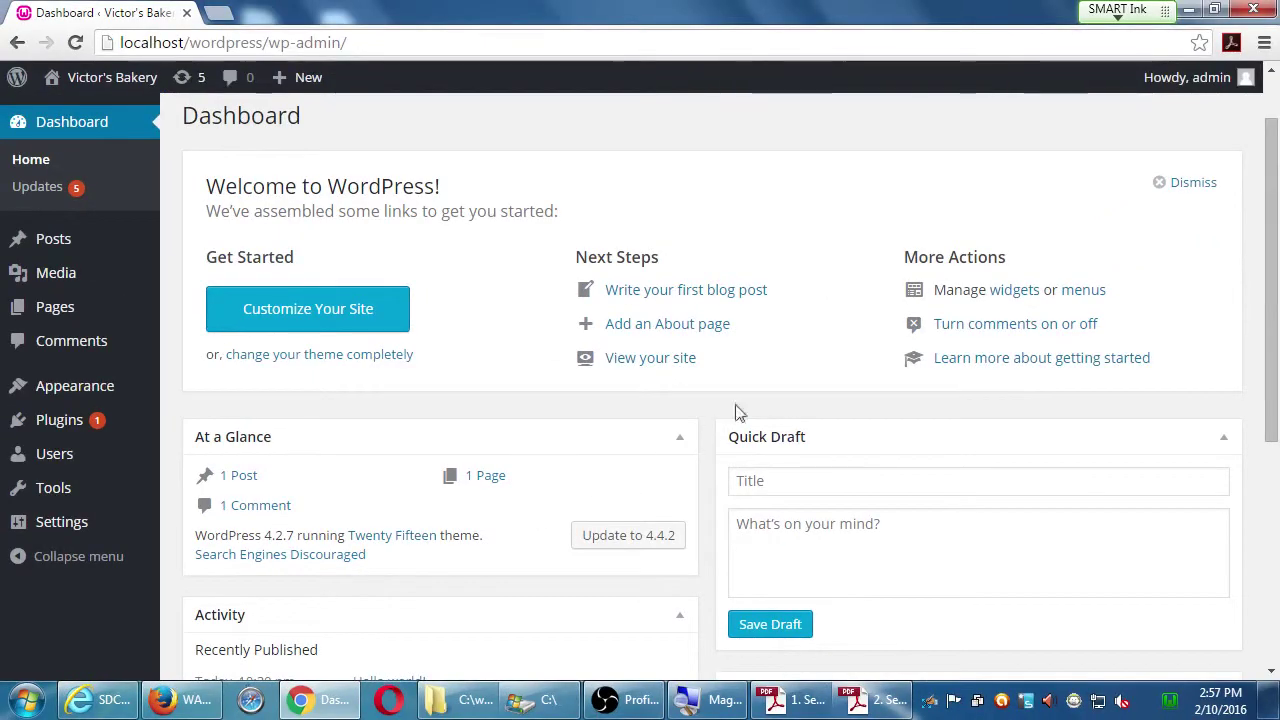
pyautogui.scroll(-4, 737, 412)
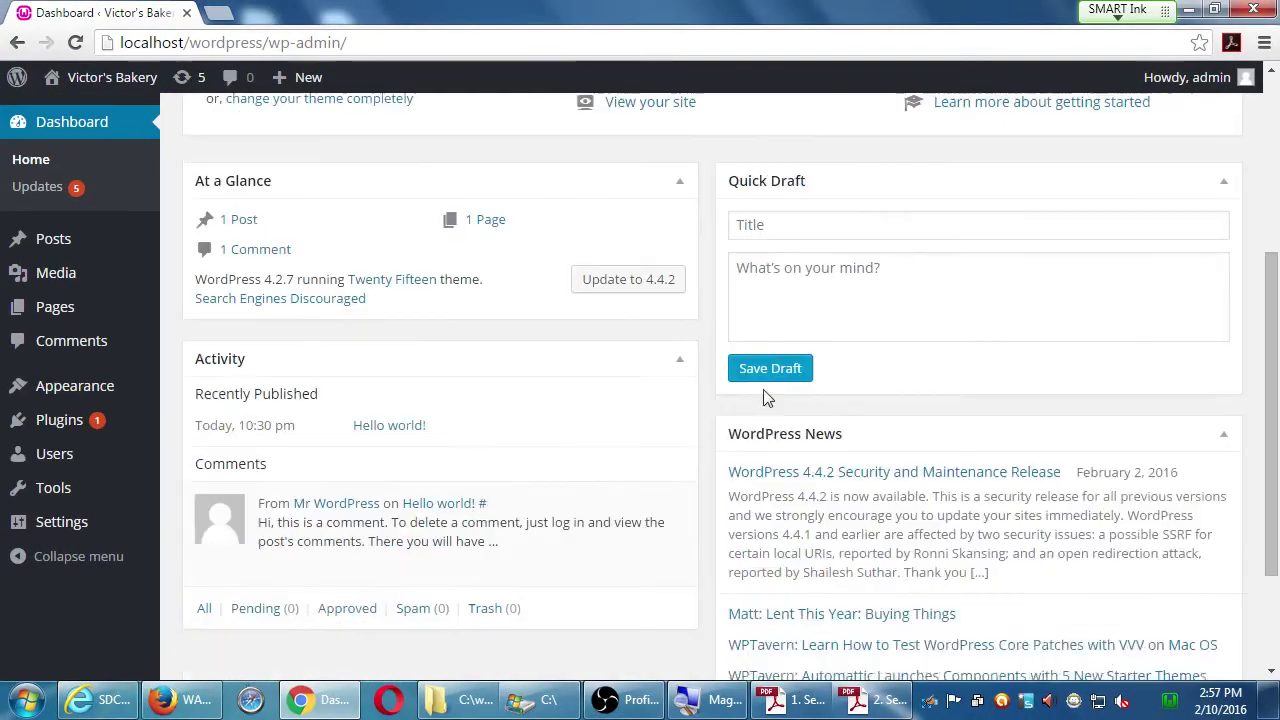
pyautogui.scroll(5, 686, 419)
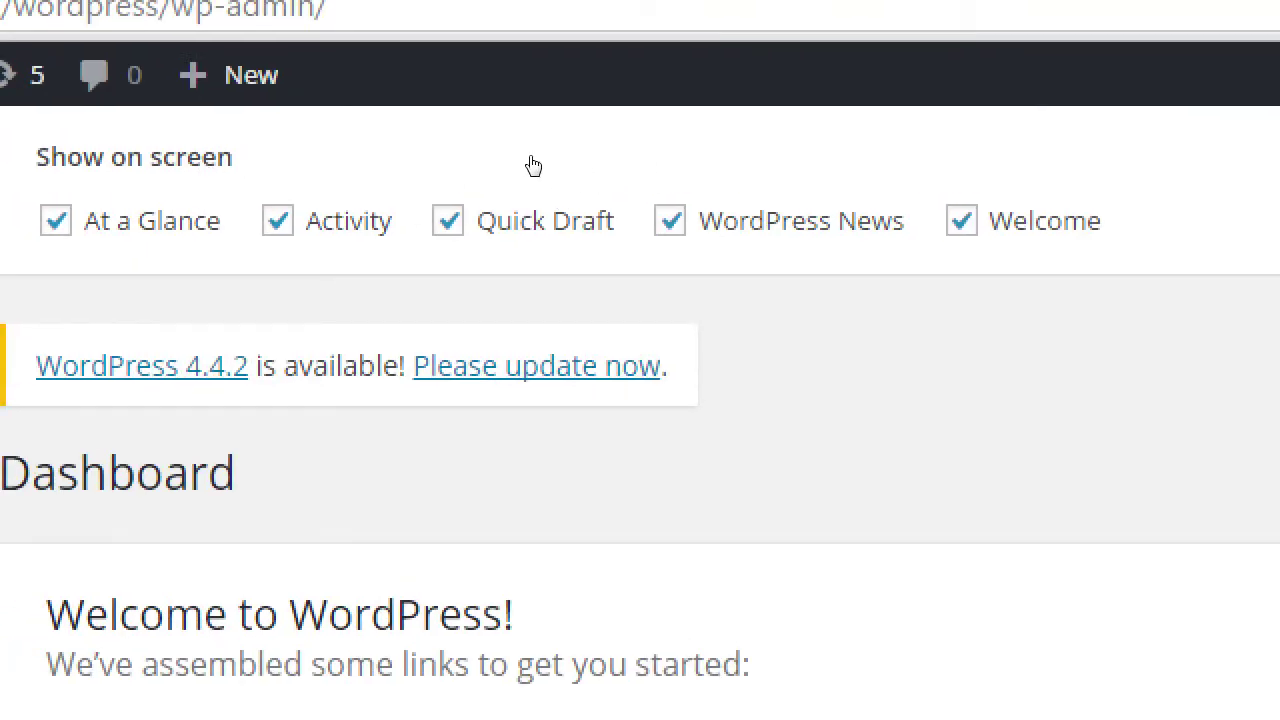
# Step: Uncheck At a Glance, Activity, Quick Draft, WordPress News and Welcome in Screen Options
pyautogui.press('space')
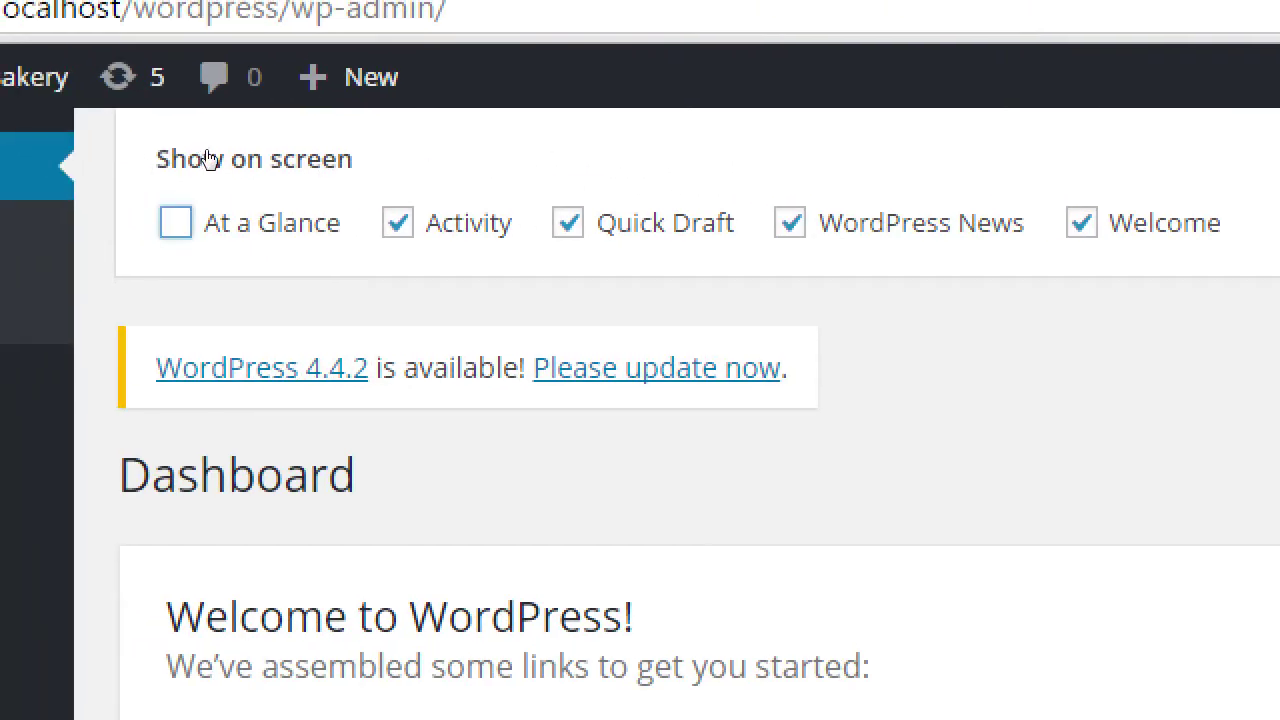
pyautogui.press('Tab')
pyautogui.press('space')
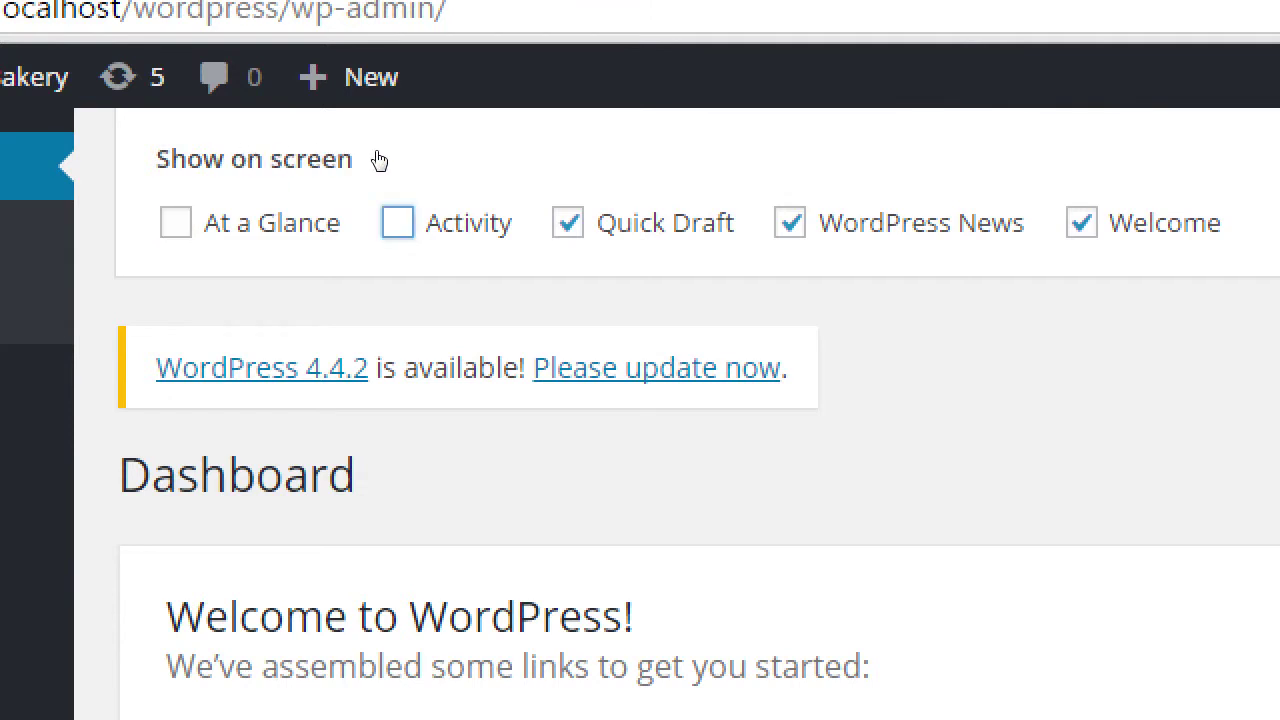
pyautogui.press('Tab')
pyautogui.press('space')
pyautogui.press('Tab')
pyautogui.press('space')
pyautogui.press('Tab')
pyautogui.press('space')
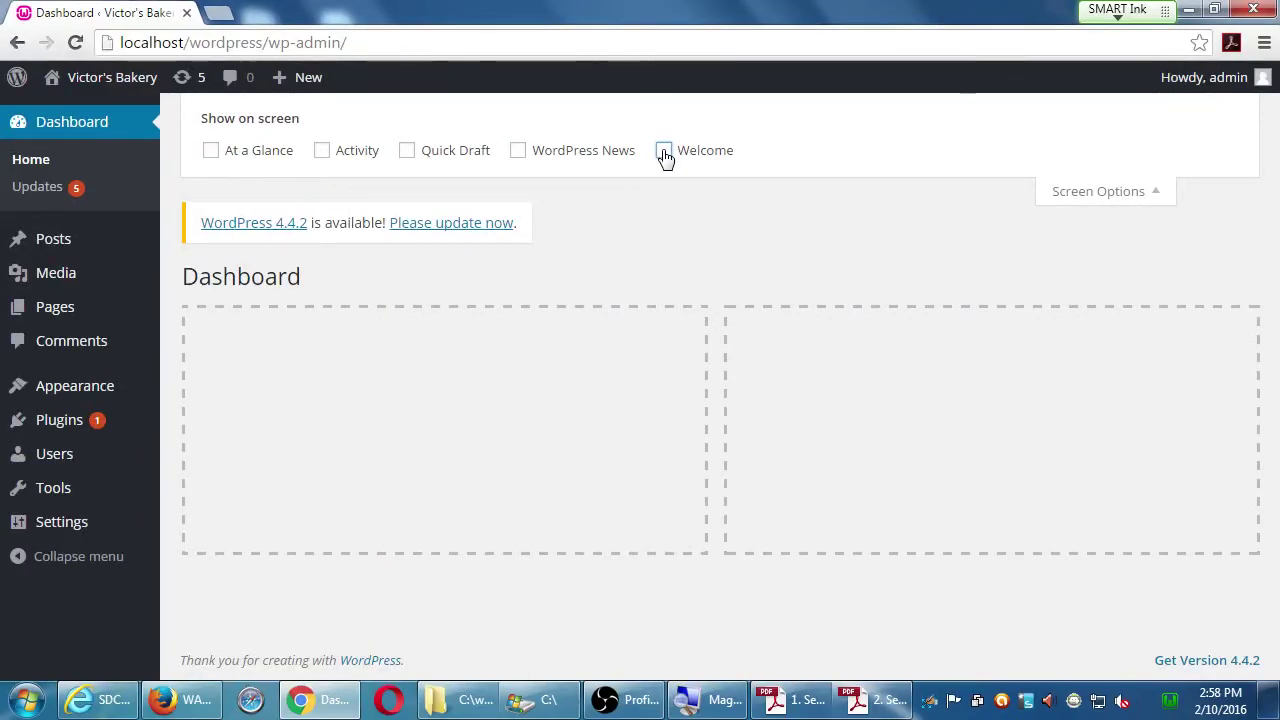
# Step: Turn all five dashboard boxes back on
pyautogui.click(664, 154)
pyautogui.click(518, 152)
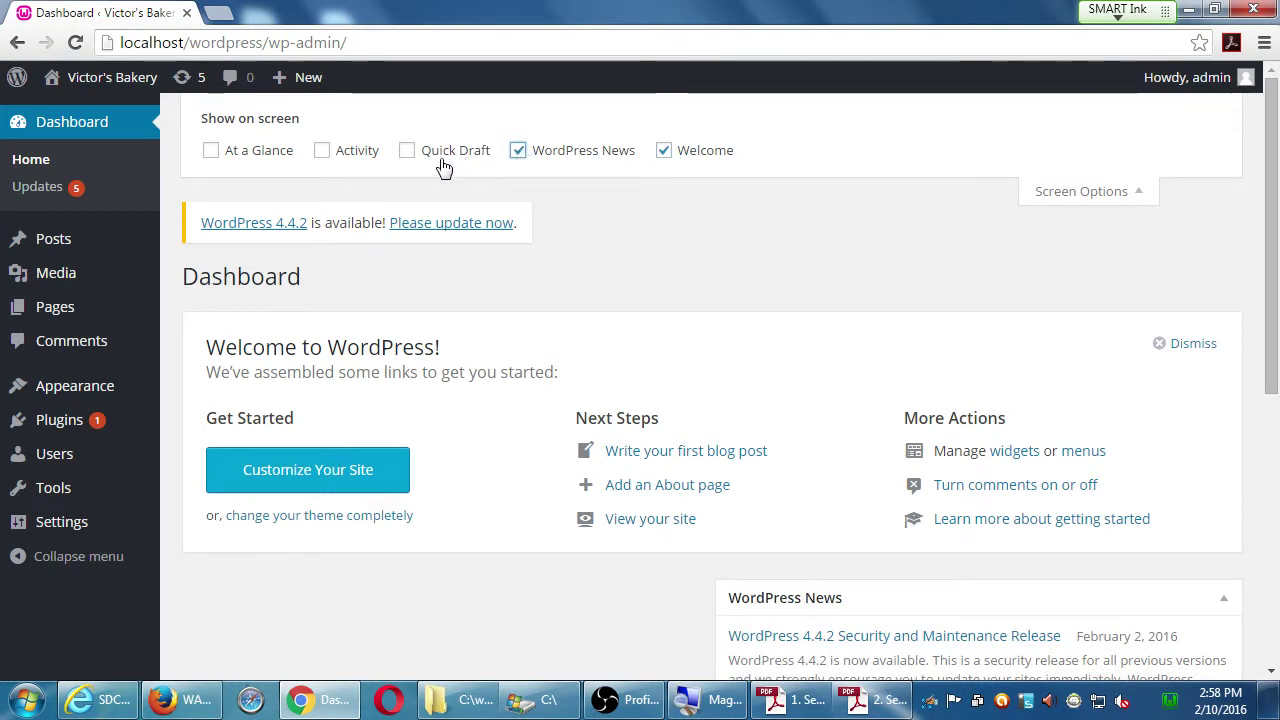
pyautogui.click(408, 154)
pyautogui.click(323, 155)
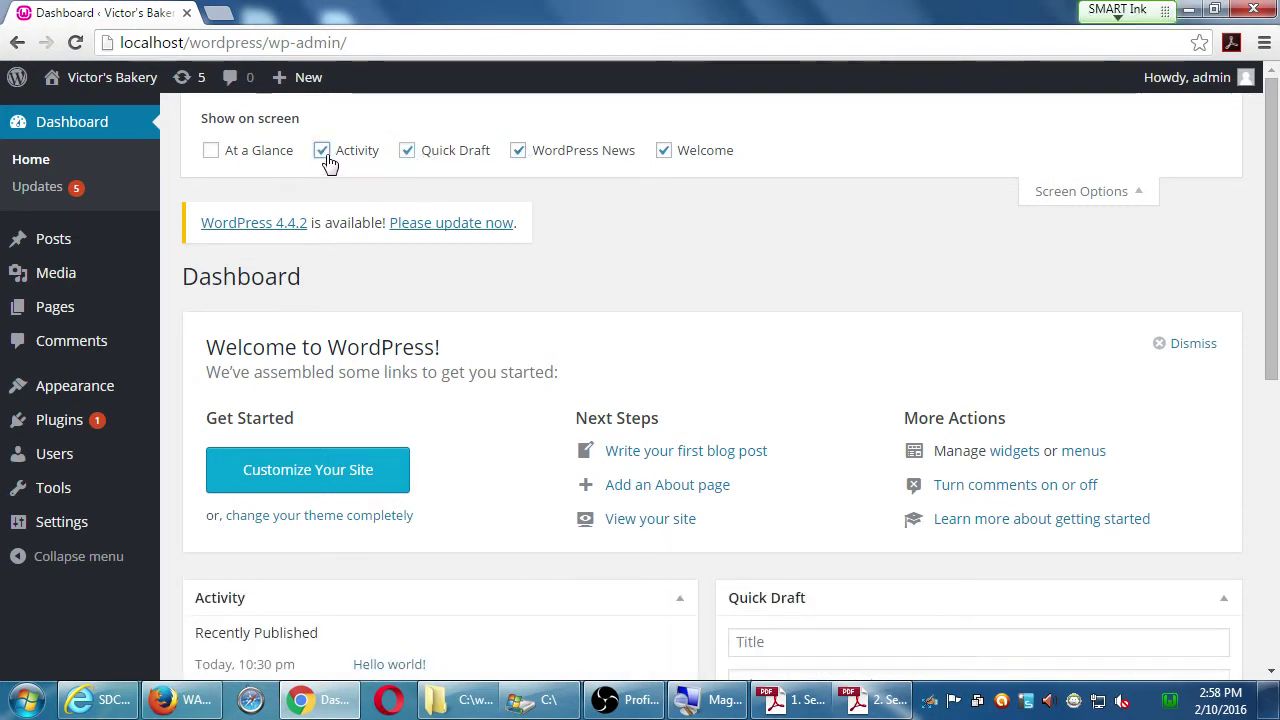
pyautogui.click(211, 152)
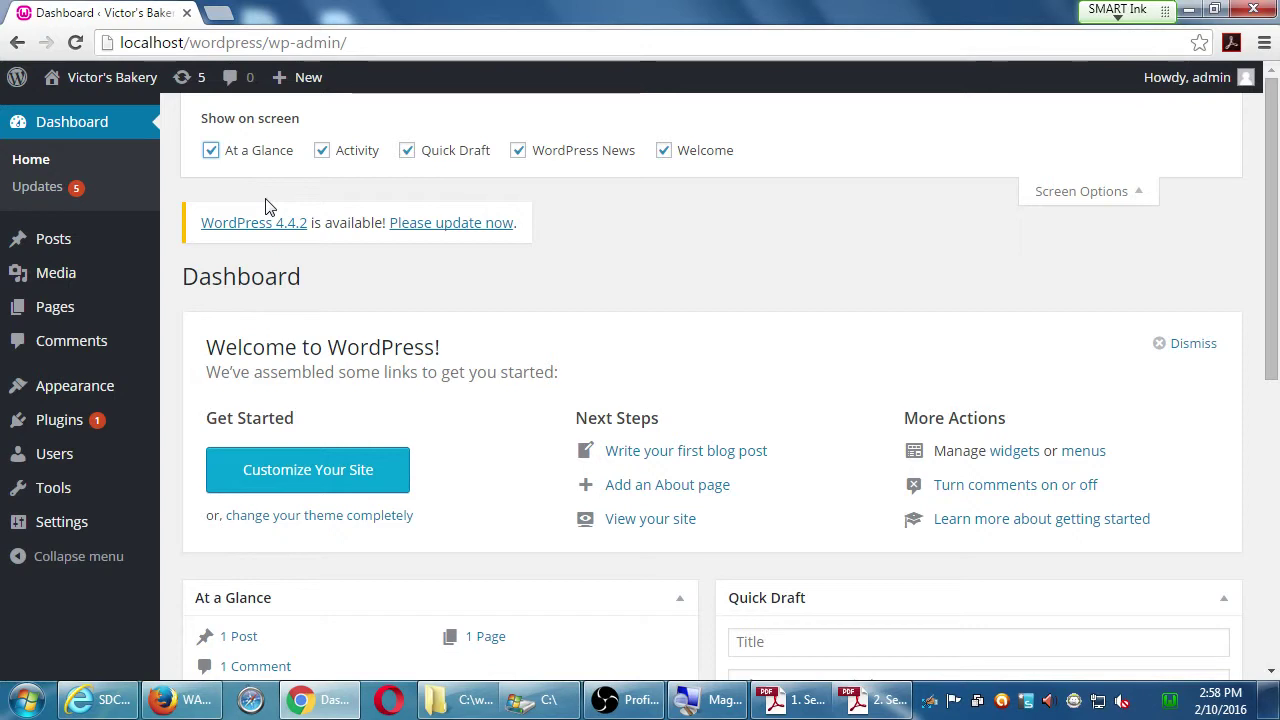
pyautogui.scroll(-5, 900, 490)
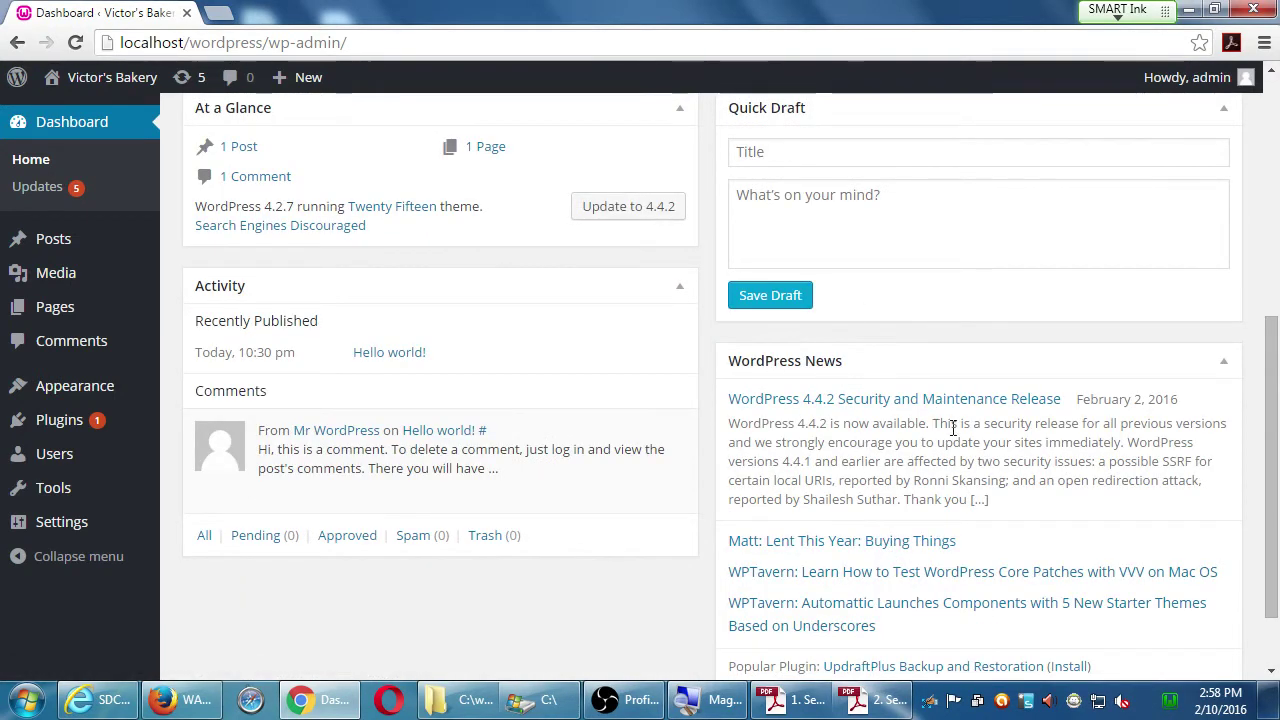
pyautogui.scroll(1, 944, 455)
pyautogui.scroll(4, 944, 455)
# Step: Dismiss the Welcome panel, restore it, then hide it via Screen Options and collapse the options
pyautogui.click(1080, 123)
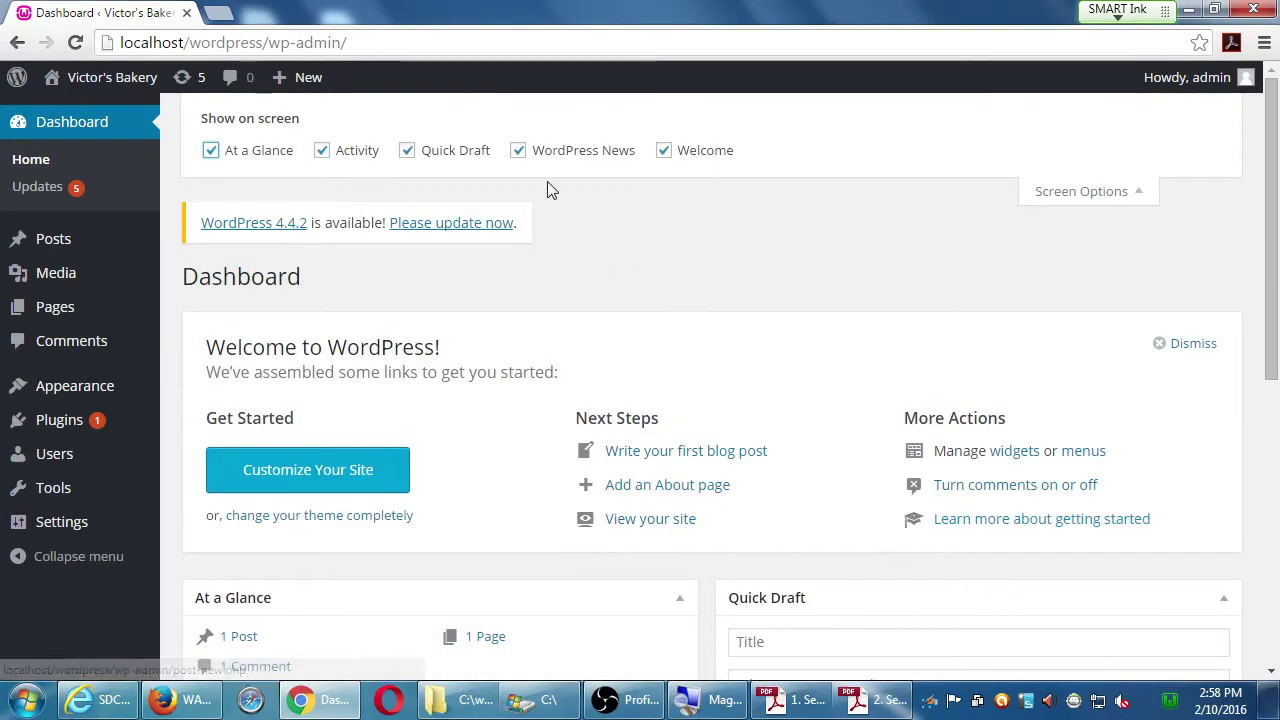
pyautogui.scroll(-3, 731, 380)
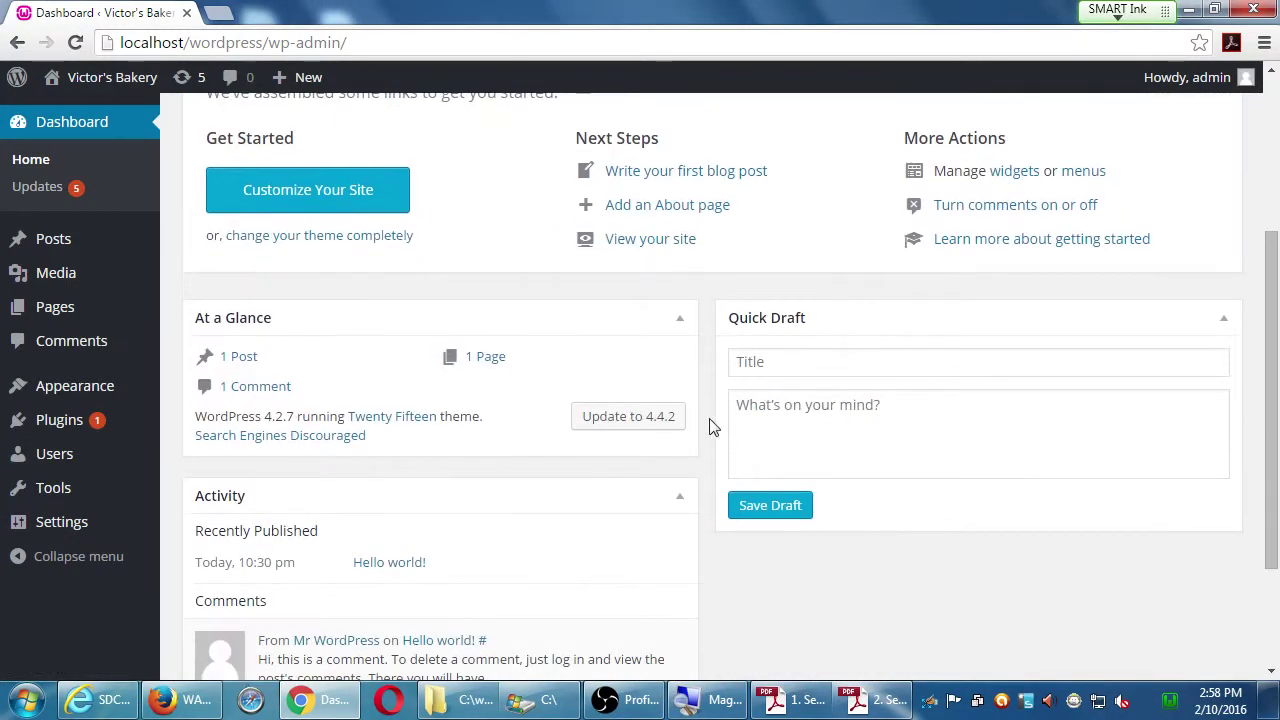
pyautogui.scroll(1, 713, 442)
pyautogui.scroll(-2, 713, 442)
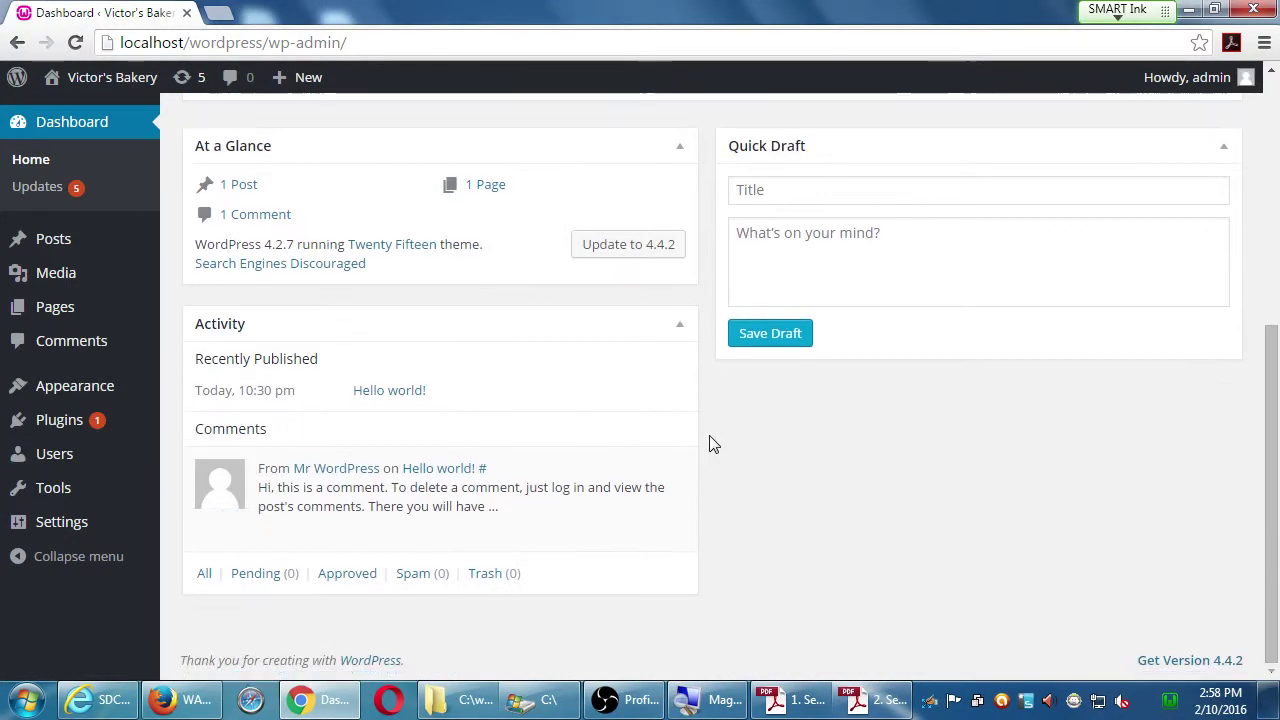
pyautogui.scroll(3, 713, 442)
pyautogui.scroll(2, 712, 443)
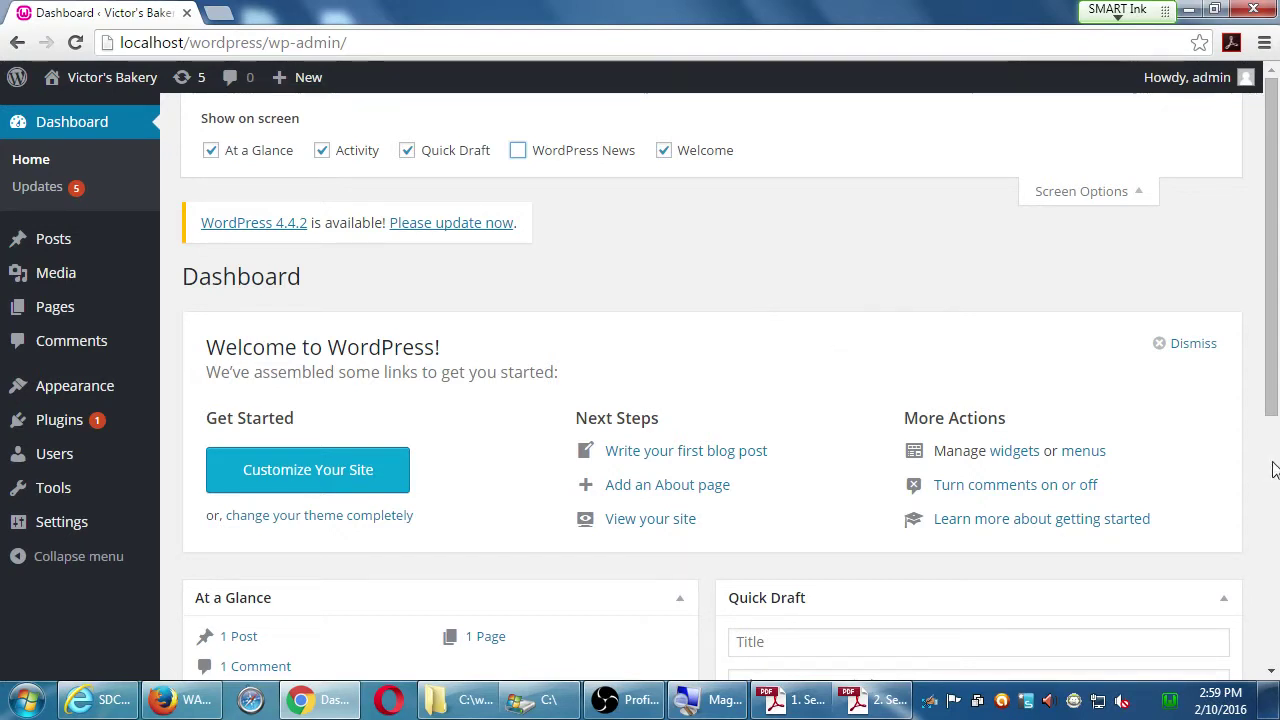
pyautogui.click(1195, 346)
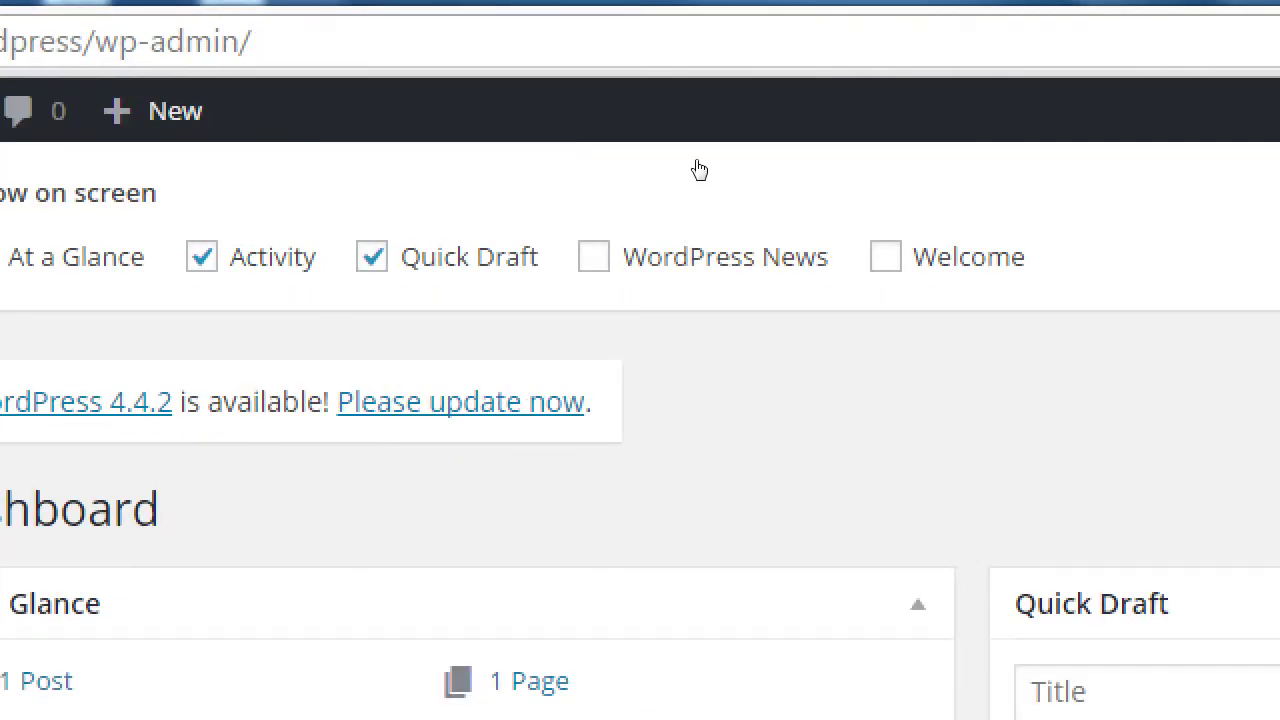
pyautogui.click(593, 115)
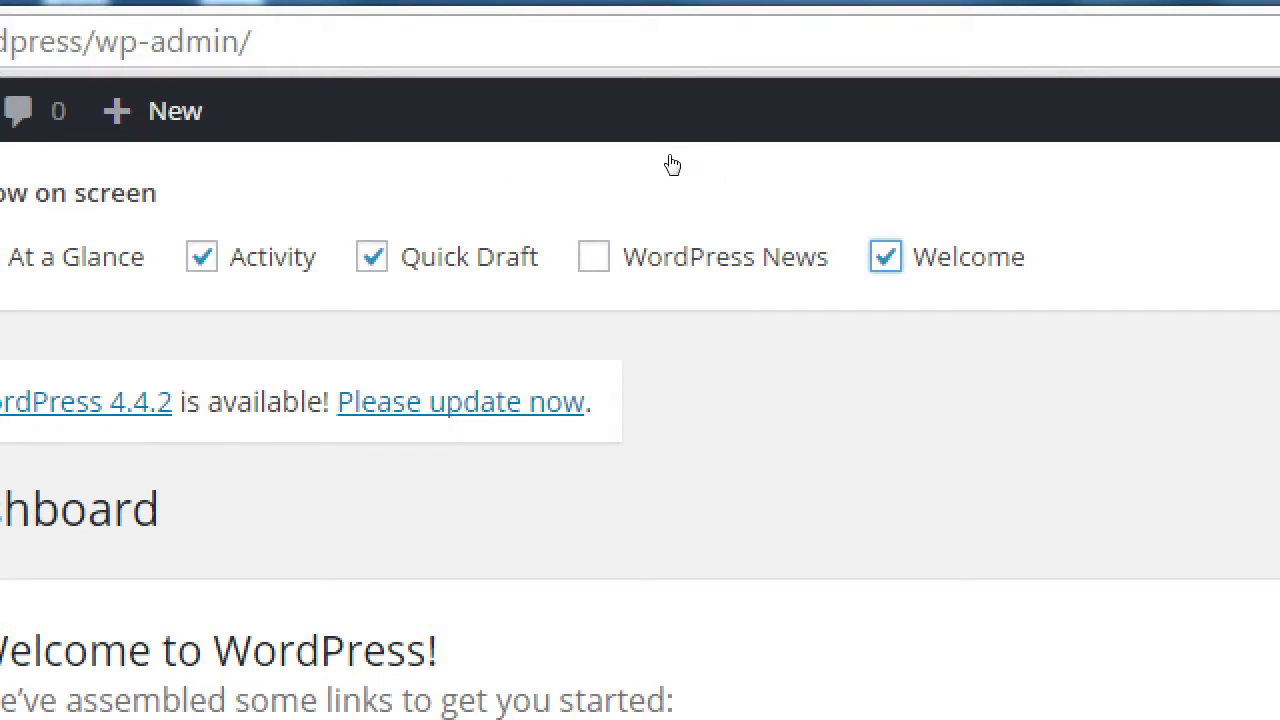
pyautogui.press('space')
pyautogui.press('space')
pyautogui.press('space')
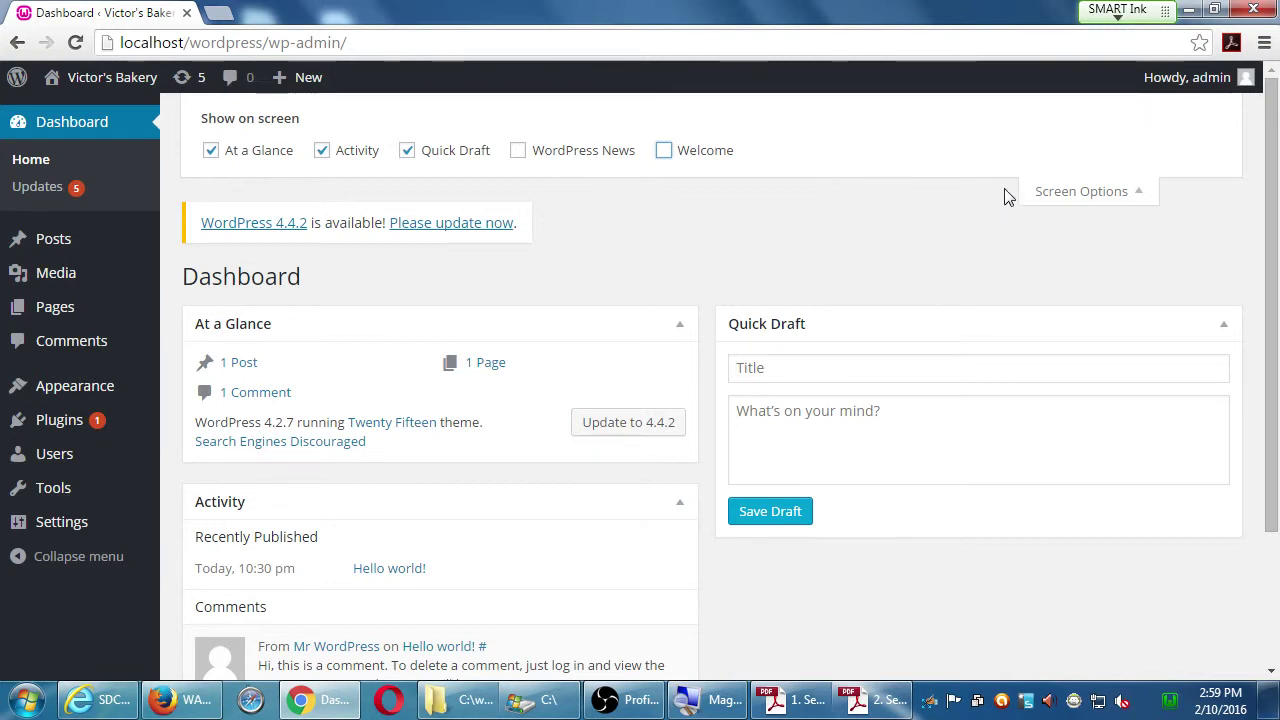
pyautogui.click(1043, 191)
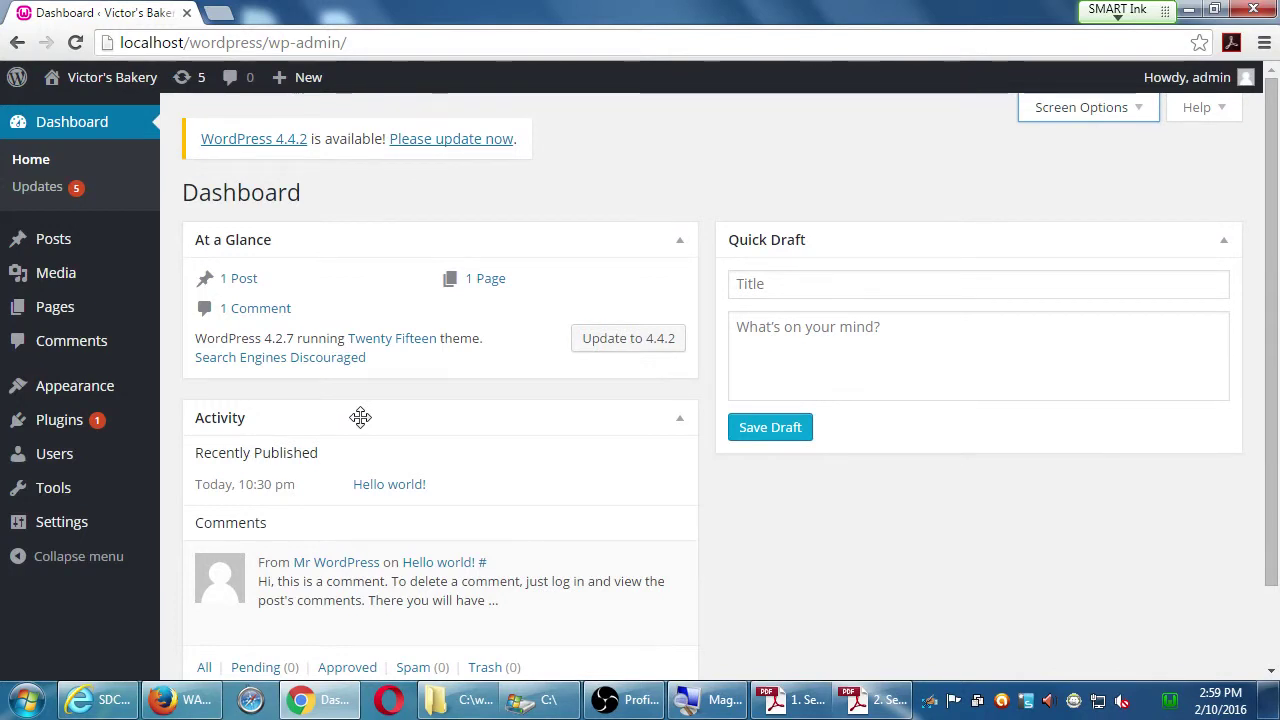
# Step: Drag the boxes into place: At a Glance over Quick Draft on the left, Activity on the right
pyautogui.moveTo(246, 423); pyautogui.dragTo(264, 228)
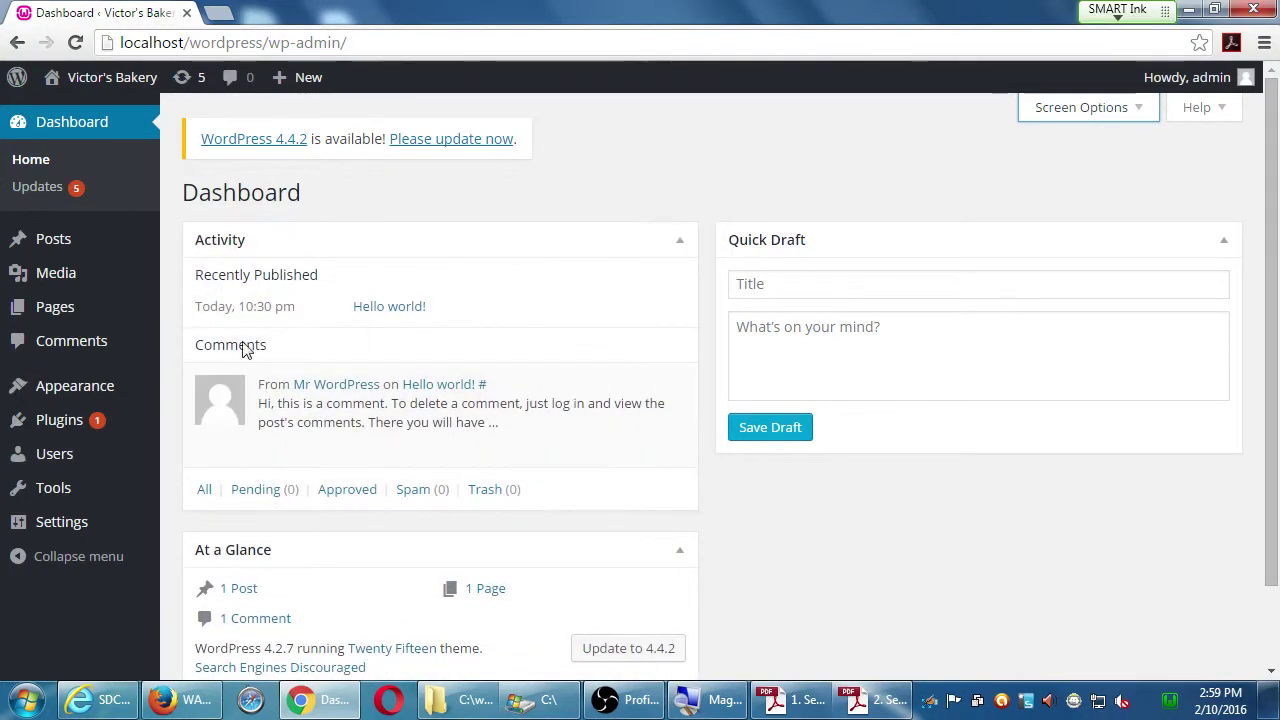
pyautogui.moveTo(200, 537); pyautogui.dragTo(806, 256)
pyautogui.moveTo(765, 417); pyautogui.dragTo(346, 255)
pyautogui.moveTo(332, 492); pyautogui.dragTo(869, 211)
pyautogui.moveTo(760, 551); pyautogui.dragTo(316, 244)
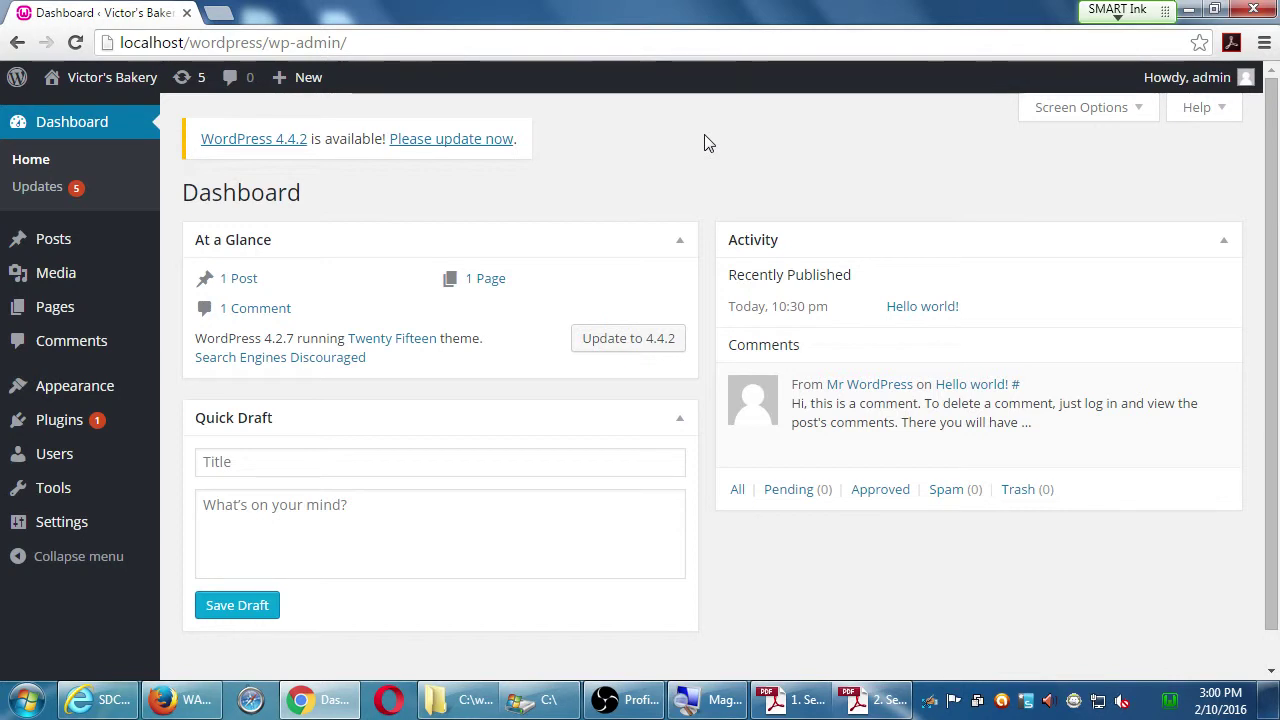
pyautogui.moveTo(346, 417); pyautogui.dragTo(360, 262)
pyautogui.moveTo(506, 494); pyautogui.dragTo(555, 229)
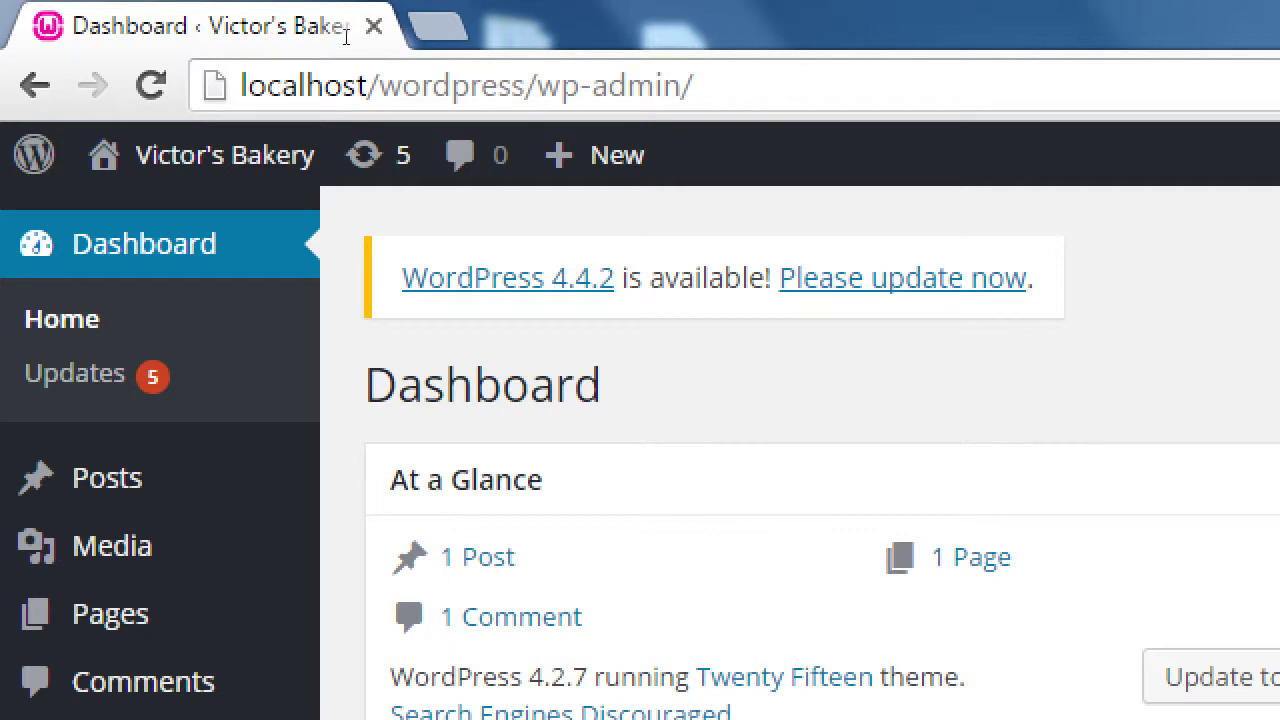
pyautogui.hotkey('ctrl', 'l')
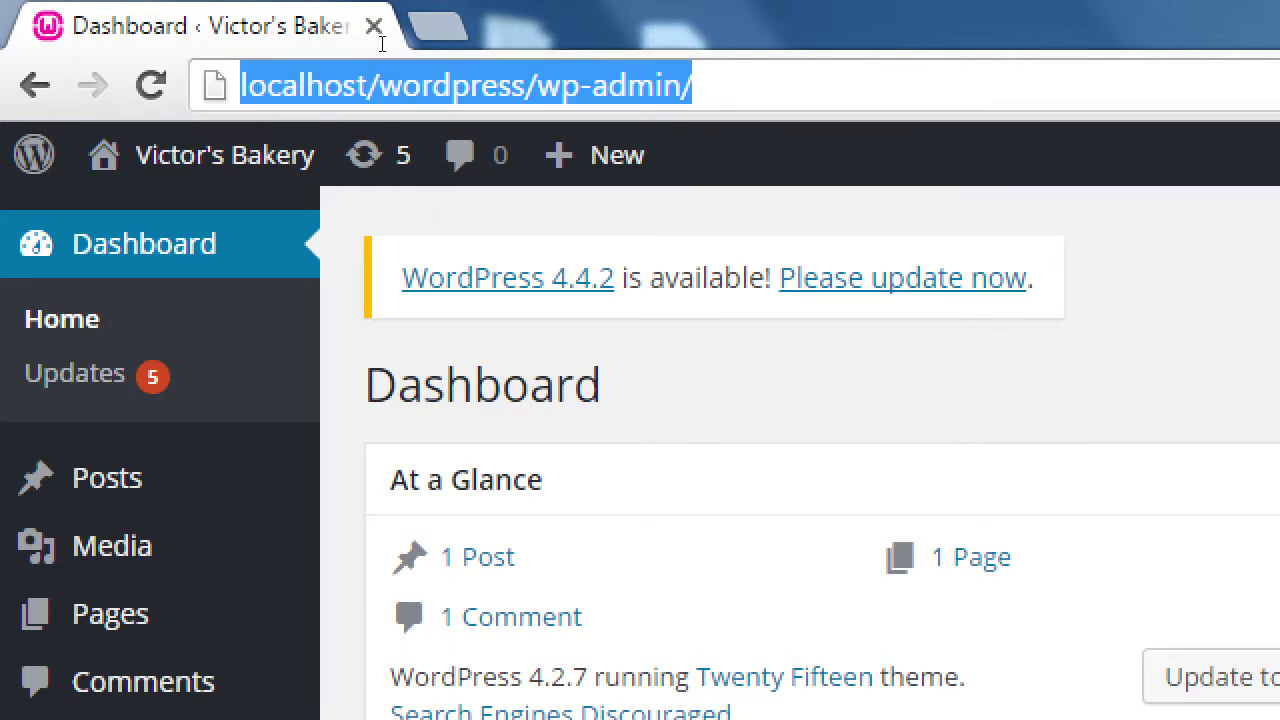
pyautogui.press('Home')
pyautogui.hotkey('ctrl', 'shift', 'Right')
pyautogui.hotkey('ctrl', 'shift', 'Right')
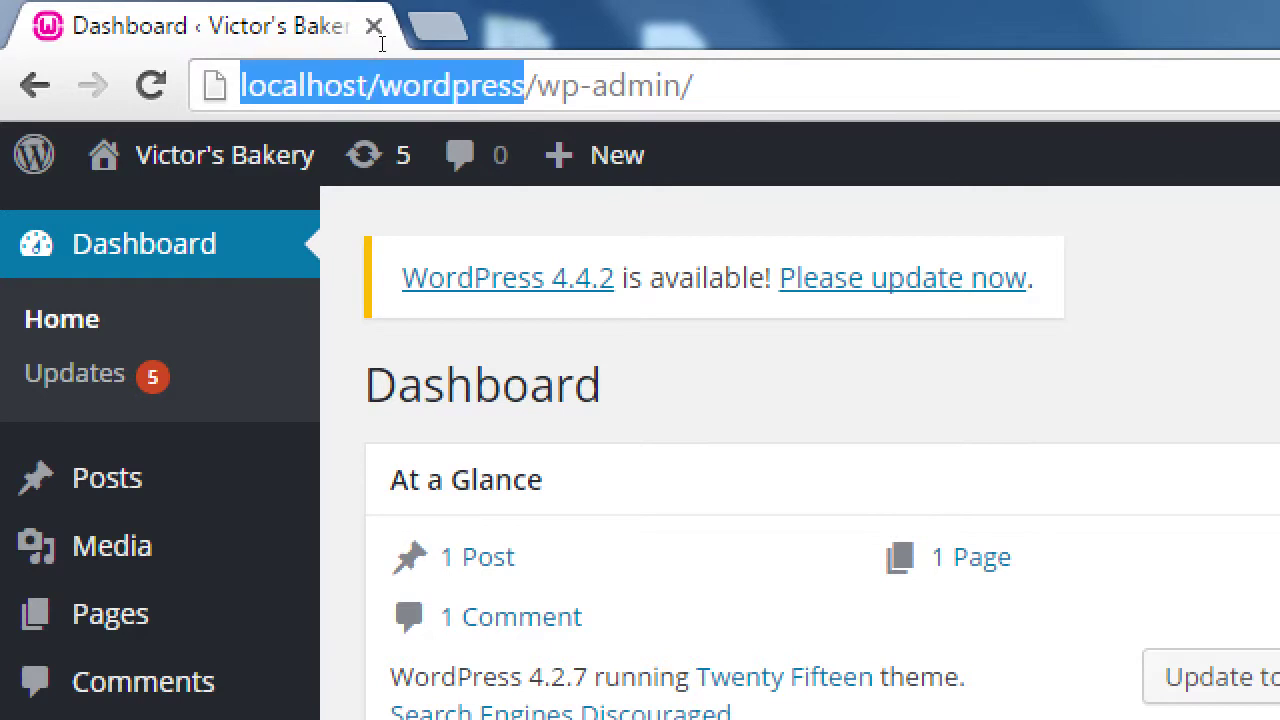
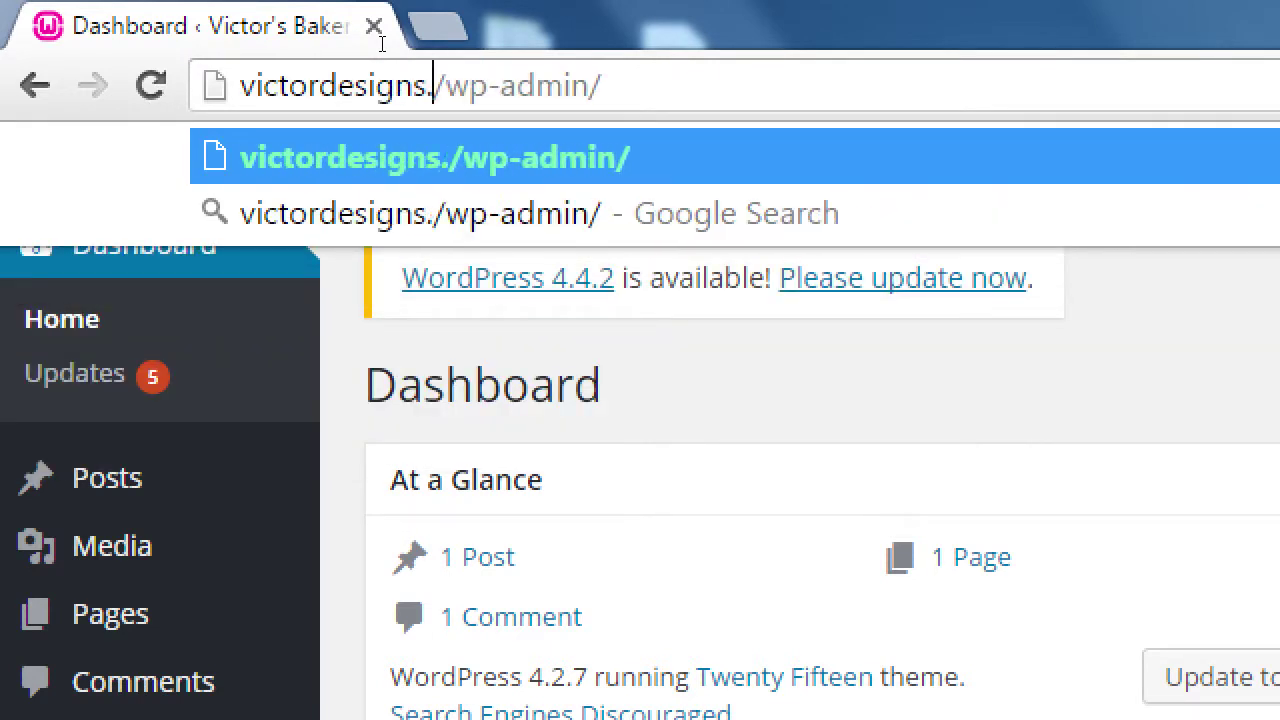
pyautogui.hotkey('shift', 'Right')
pyautogui.hotkey('shift', 'Right')
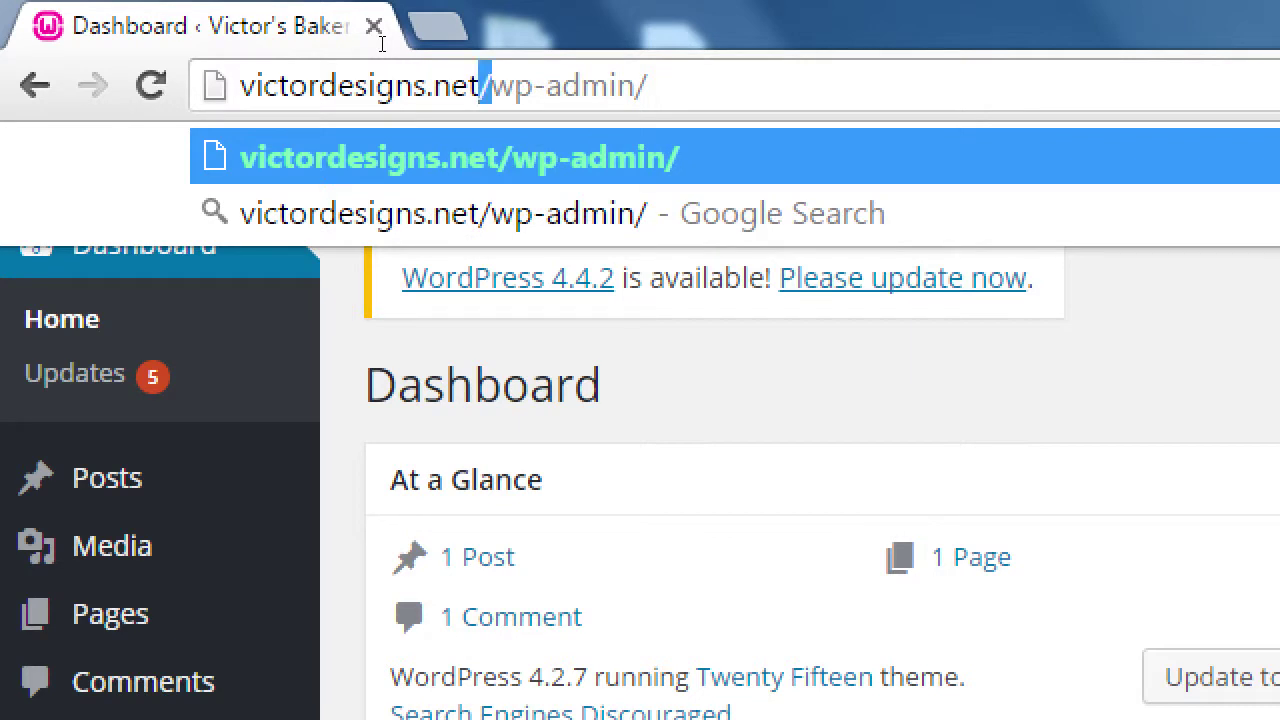
pyautogui.hotkey('shift', 'End')
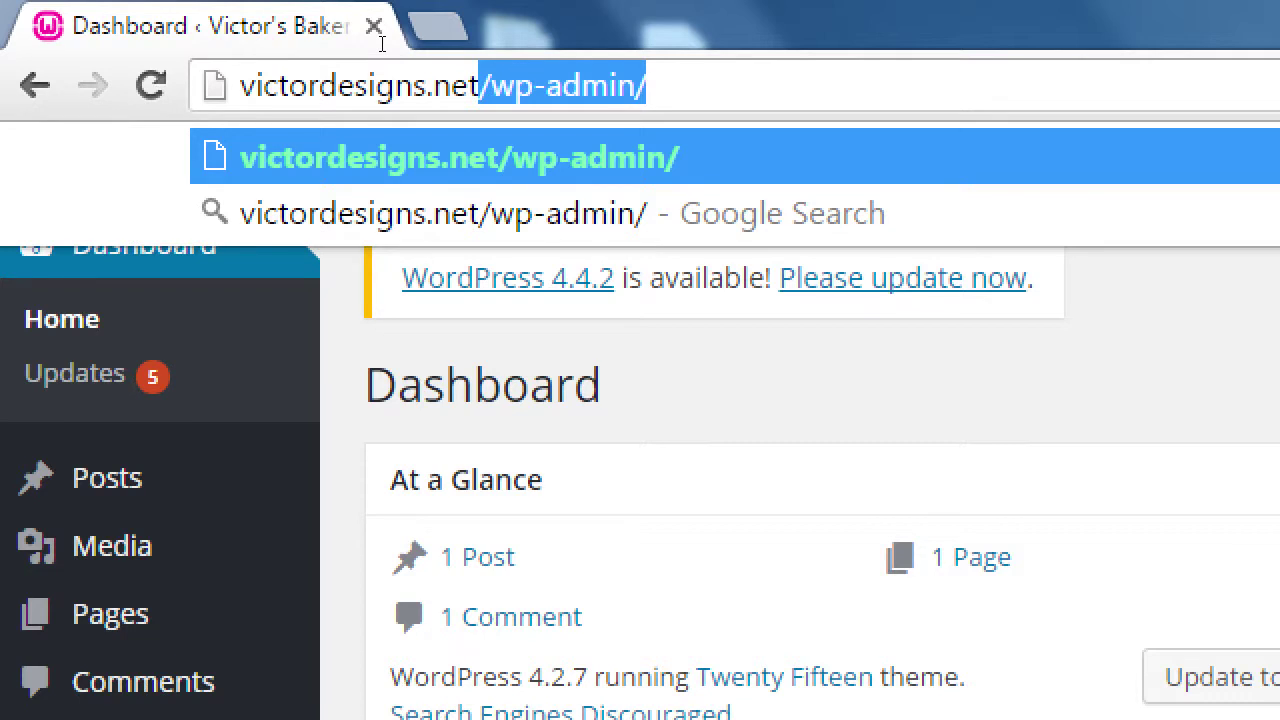
pyautogui.press('Right')
pyautogui.press('Left')
pyautogui.press('Left')
pyautogui.press('Left')
pyautogui.press('Left')
pyautogui.press('Left')
pyautogui.press('Left')
pyautogui.press('Left')
pyautogui.press('Left')
pyautogui.press('Left')
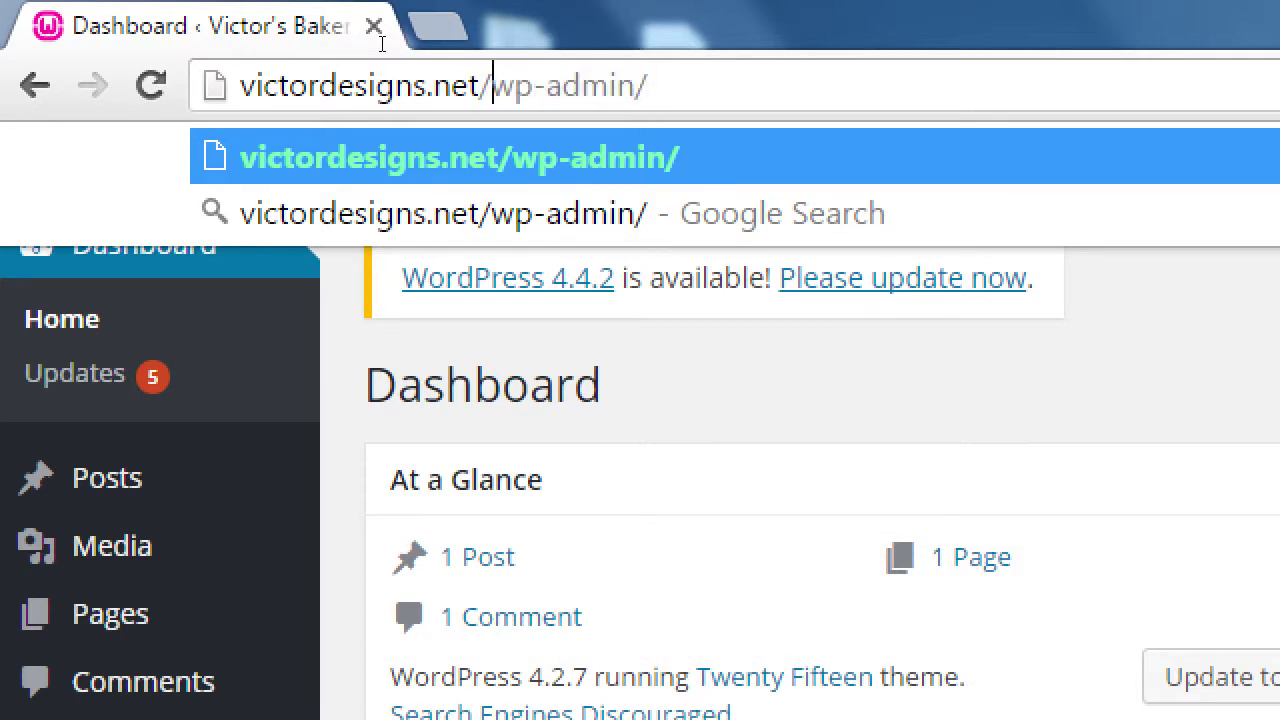
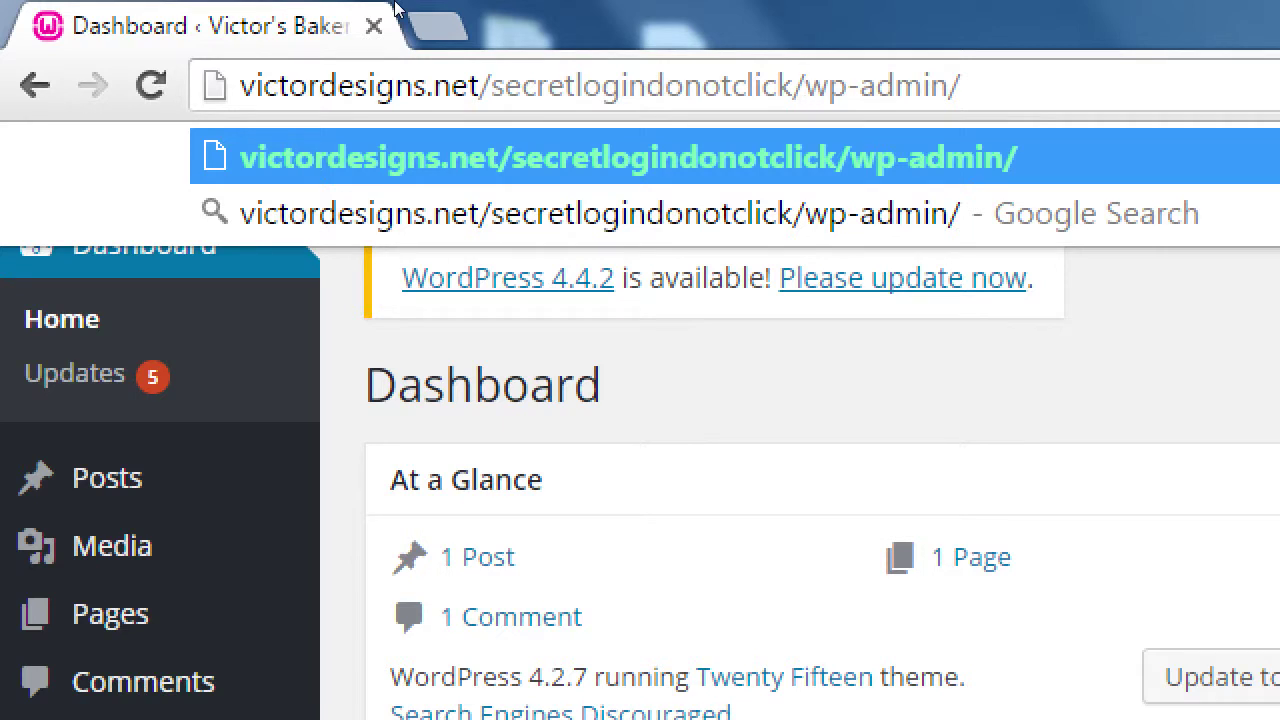
pyautogui.hotkey('ctrl', 'shift', 'Left')
pyautogui.hotkey('ctrl', 'shift', 'Left')
pyautogui.hotkey('ctrl', 'shift', 'Left')
pyautogui.hotkey('ctrl', 'shift', 'Right')
pyautogui.press('Delete')
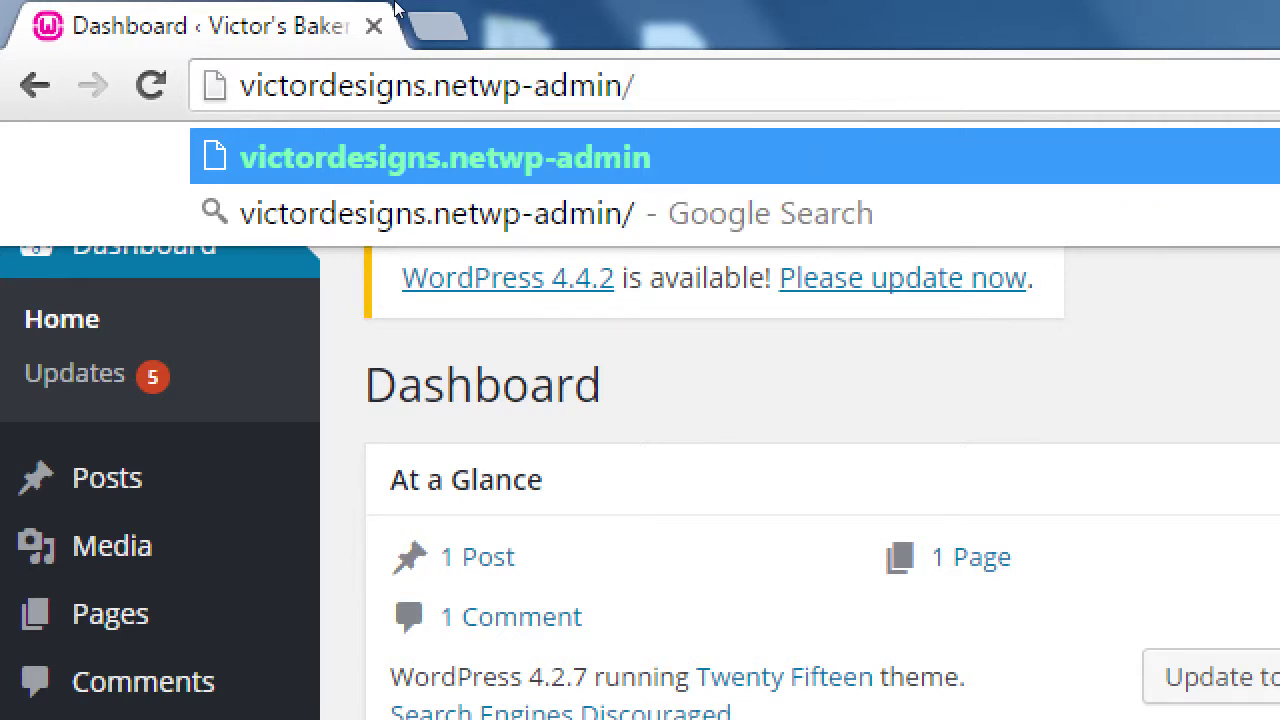
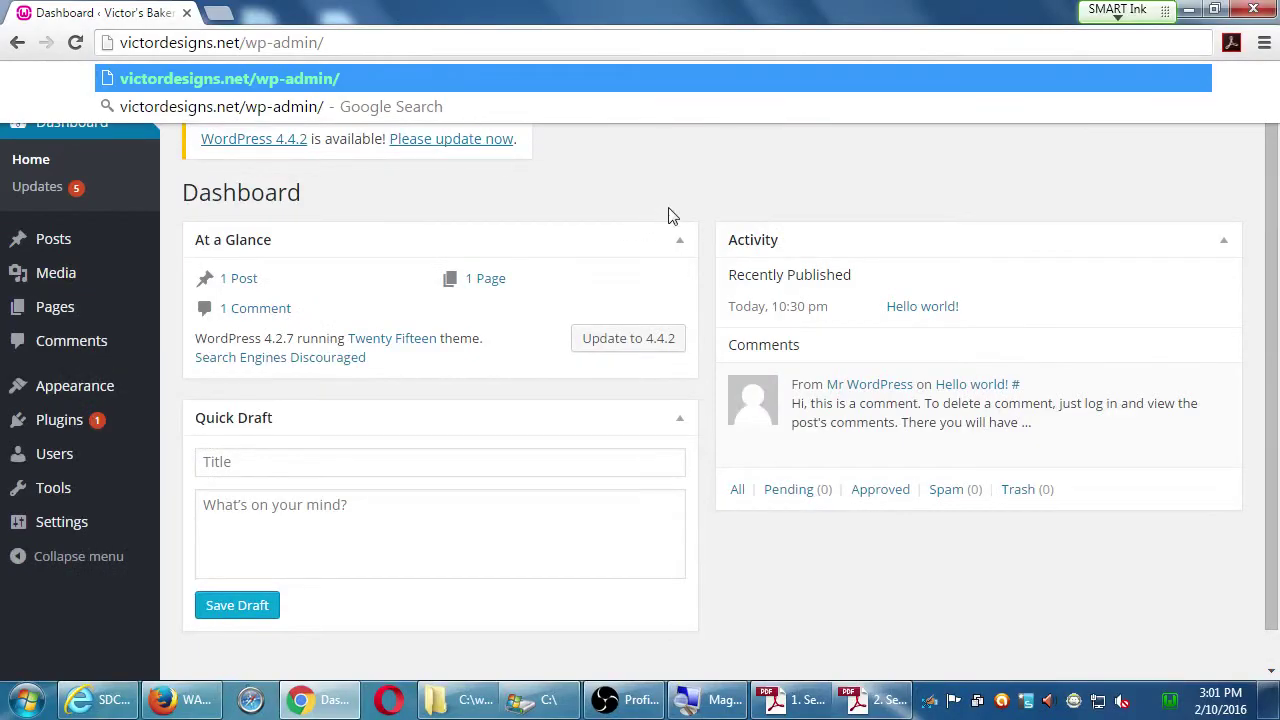
pyautogui.press('Return')
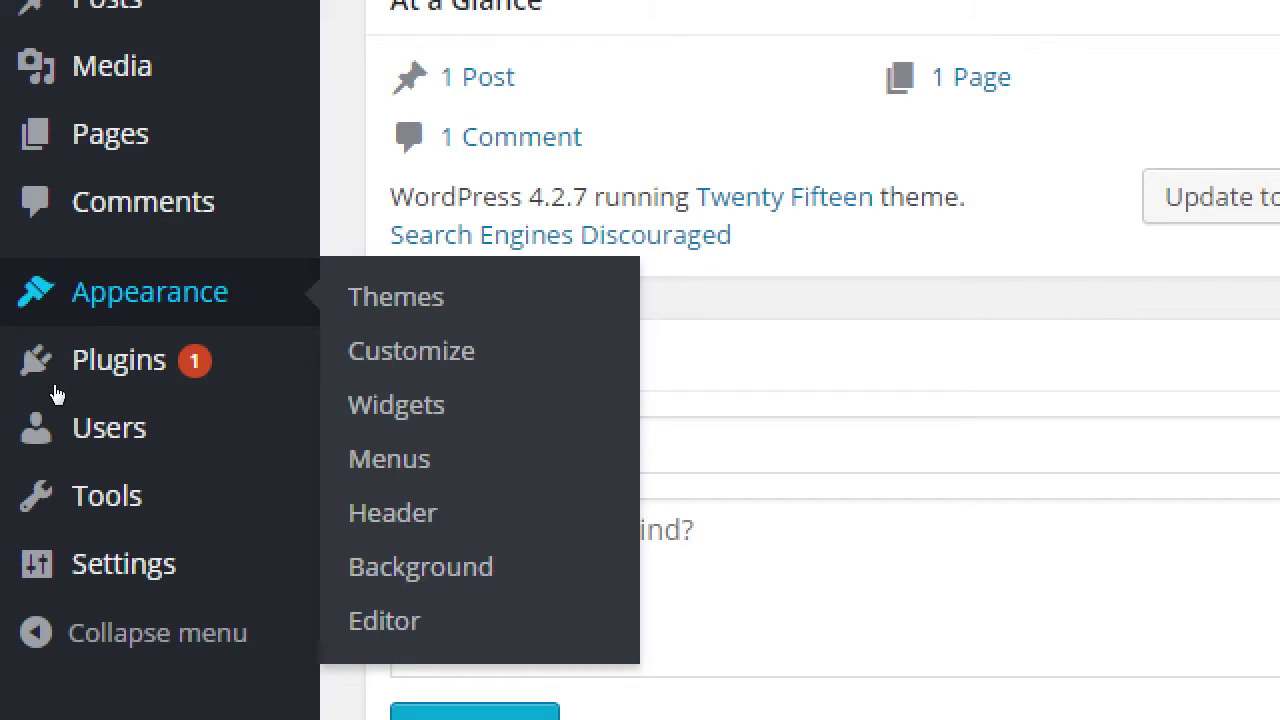
# Step: Go to Settings > General from the admin sidebar
pyautogui.moveTo(72, 538)
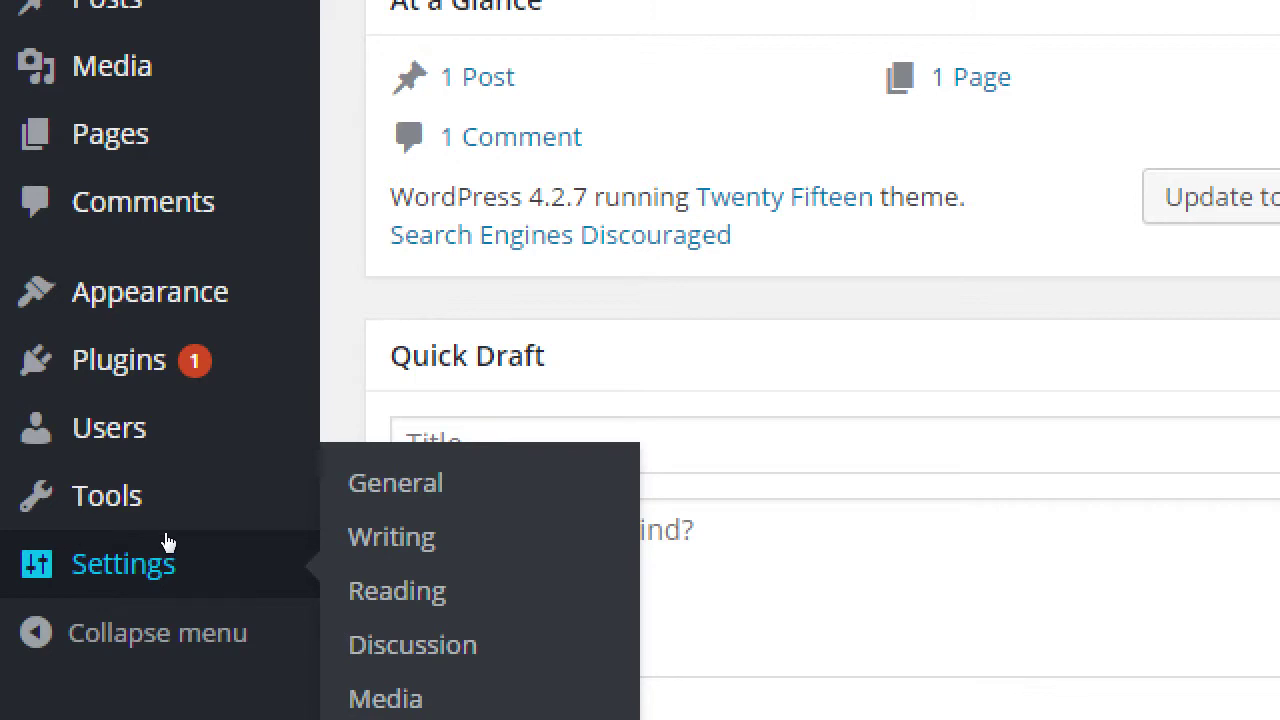
pyautogui.click(203, 487)
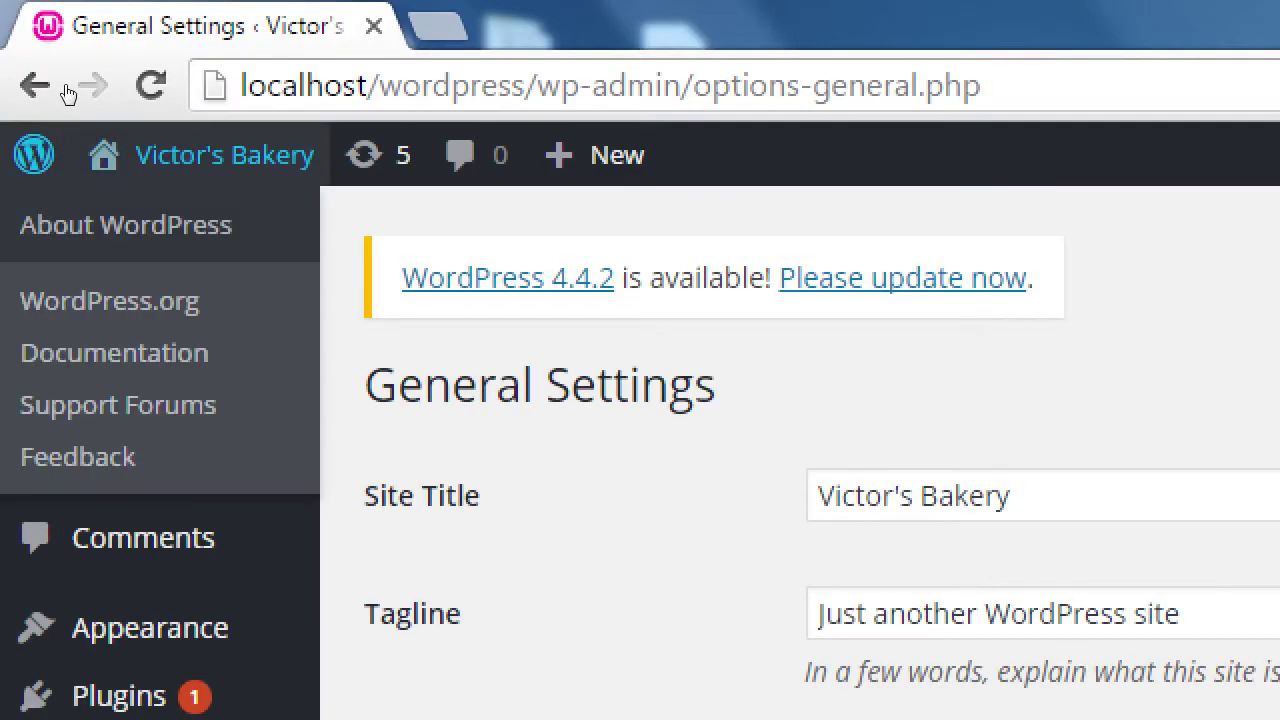
# Step: View the live Victor's Bakery homepage in a new tab to check its tagline, then return
pyautogui.middleClick(200, 151)
pyautogui.hotkey('ctrl', 'Tab')
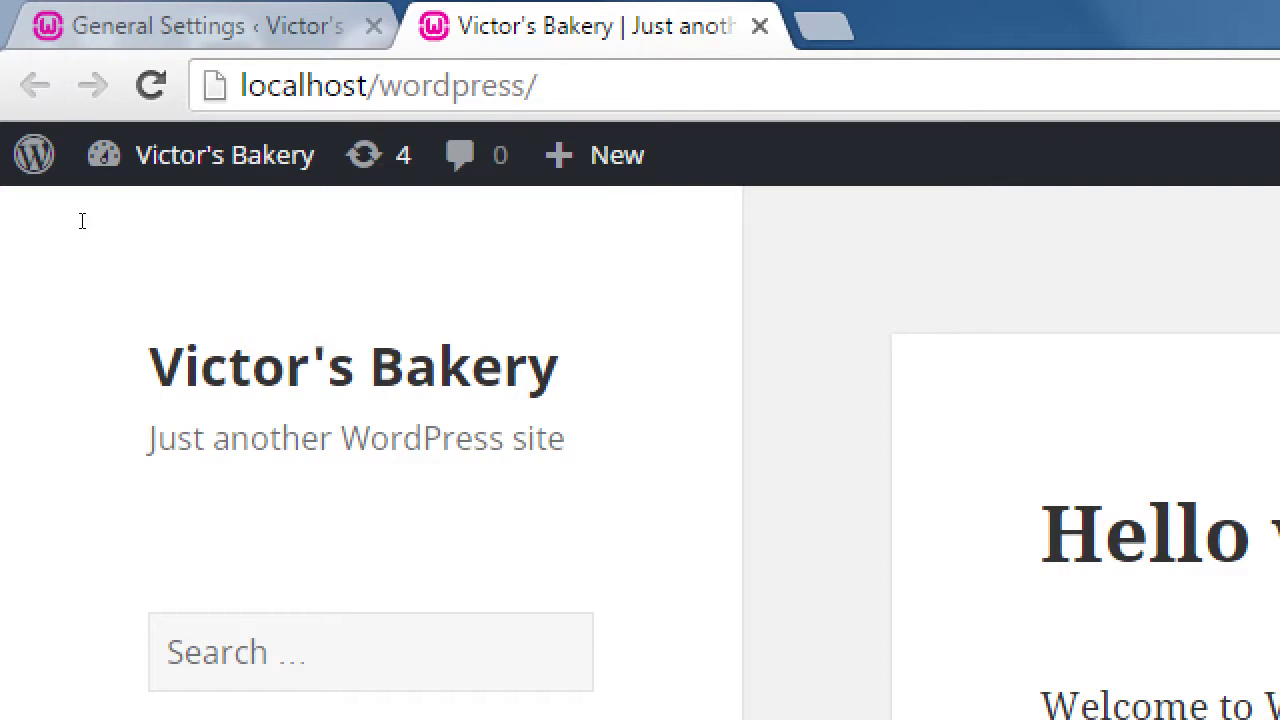
pyautogui.moveTo(83, 210); pyautogui.dragTo(246, 232)
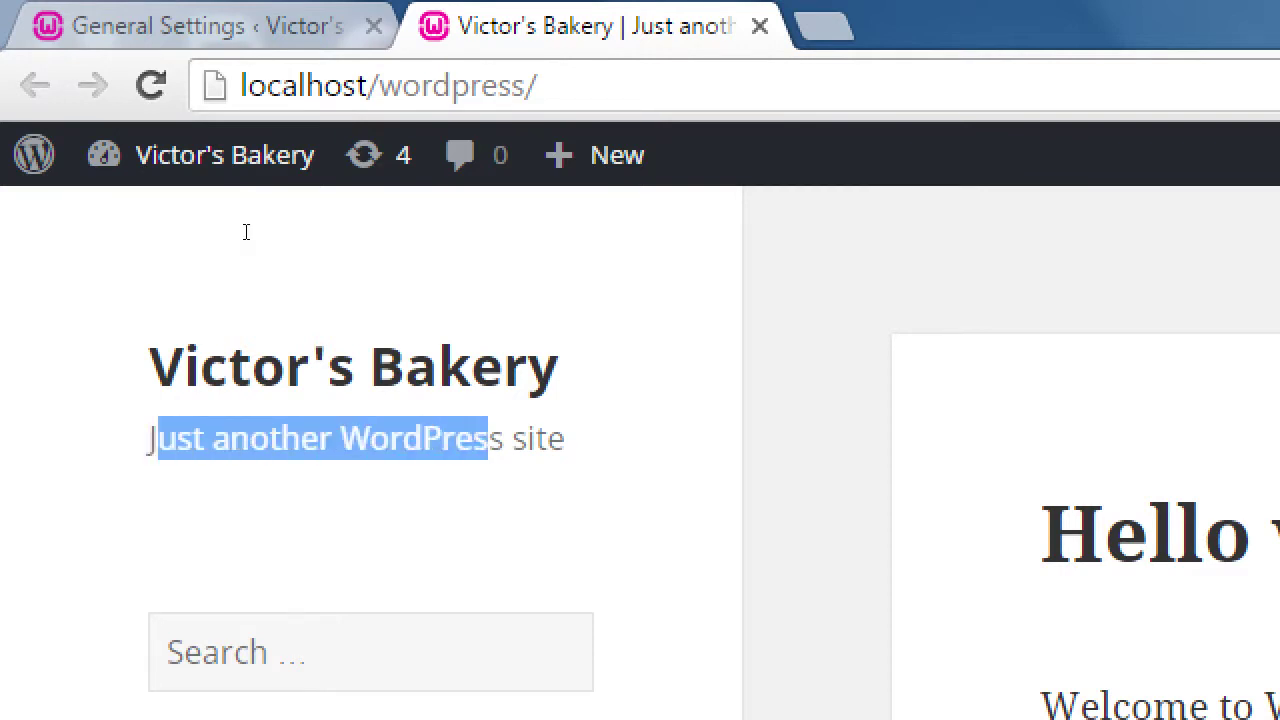
pyautogui.click(260, 240)
pyautogui.click(200, 26)
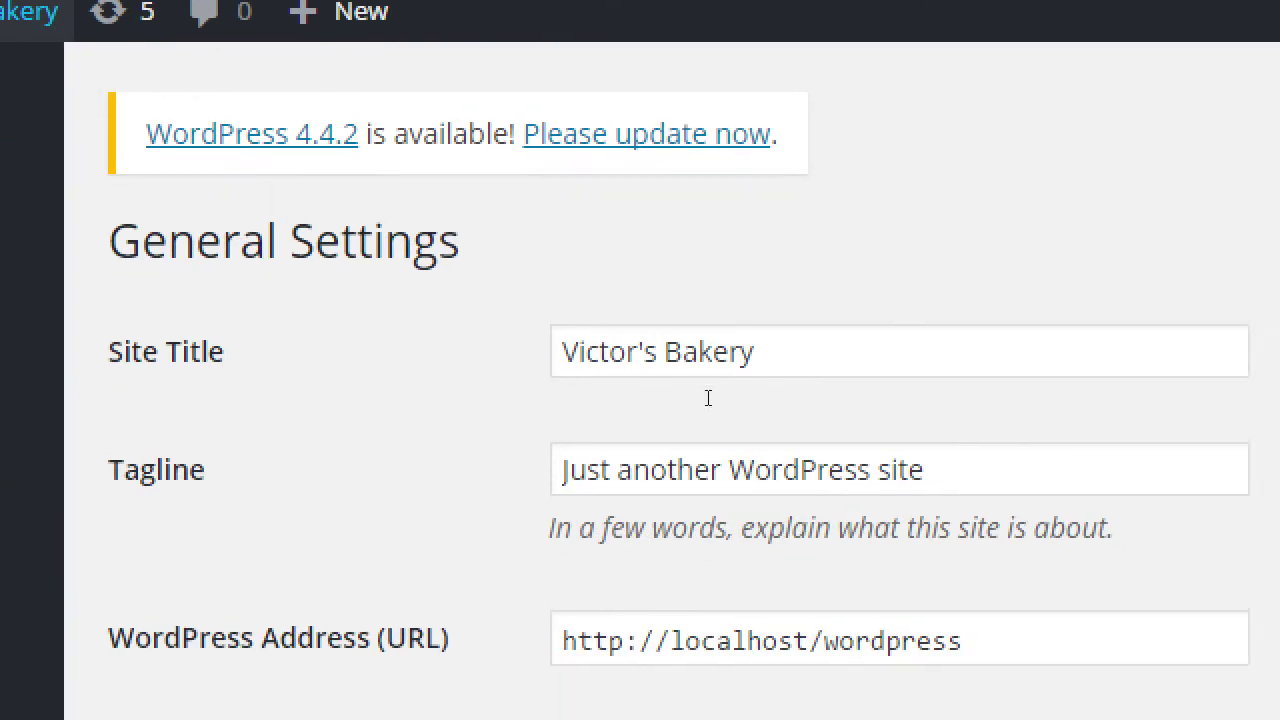
pyautogui.press('Tab')
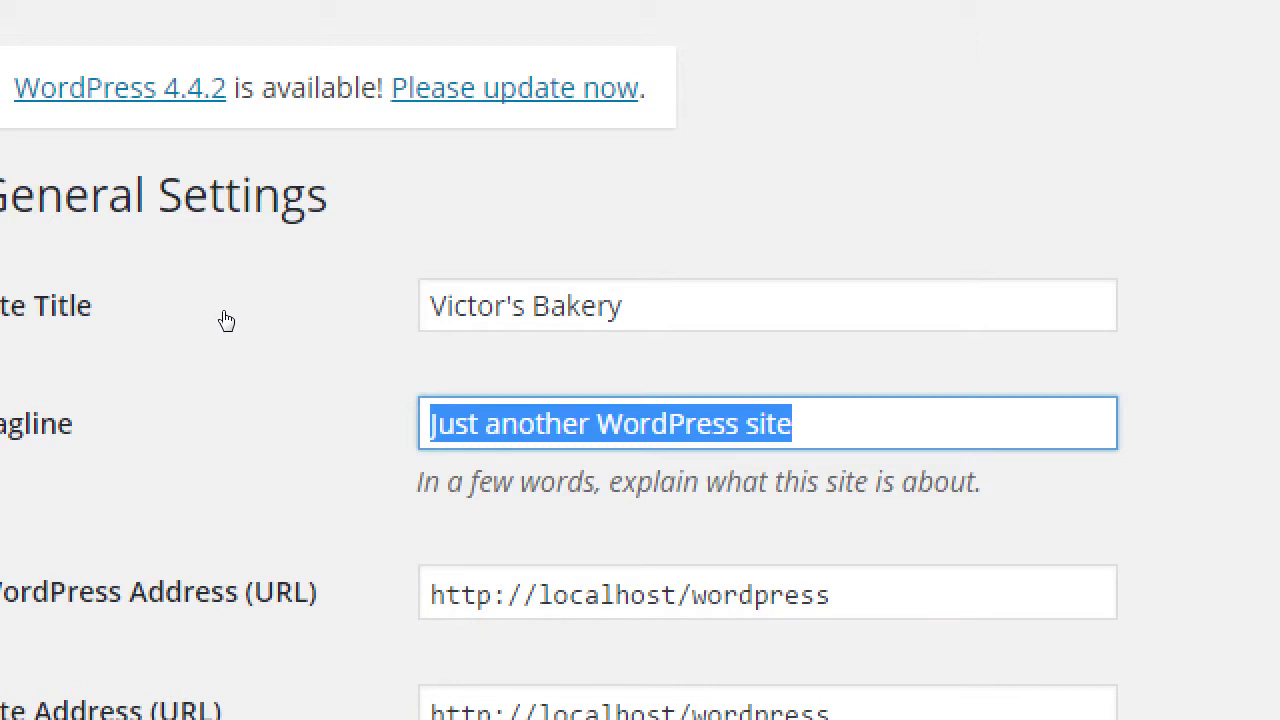
pyautogui.moveTo(462, 482); pyautogui.dragTo(596, 482)
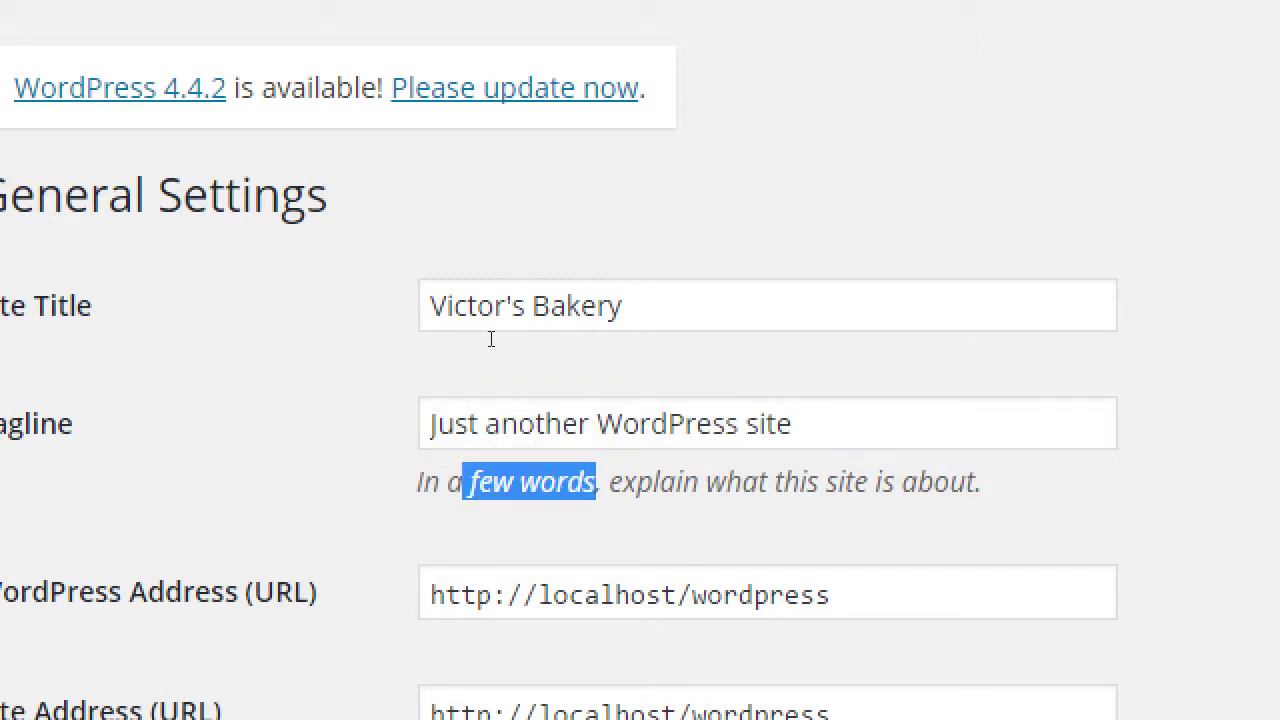
pyautogui.click(500, 338)
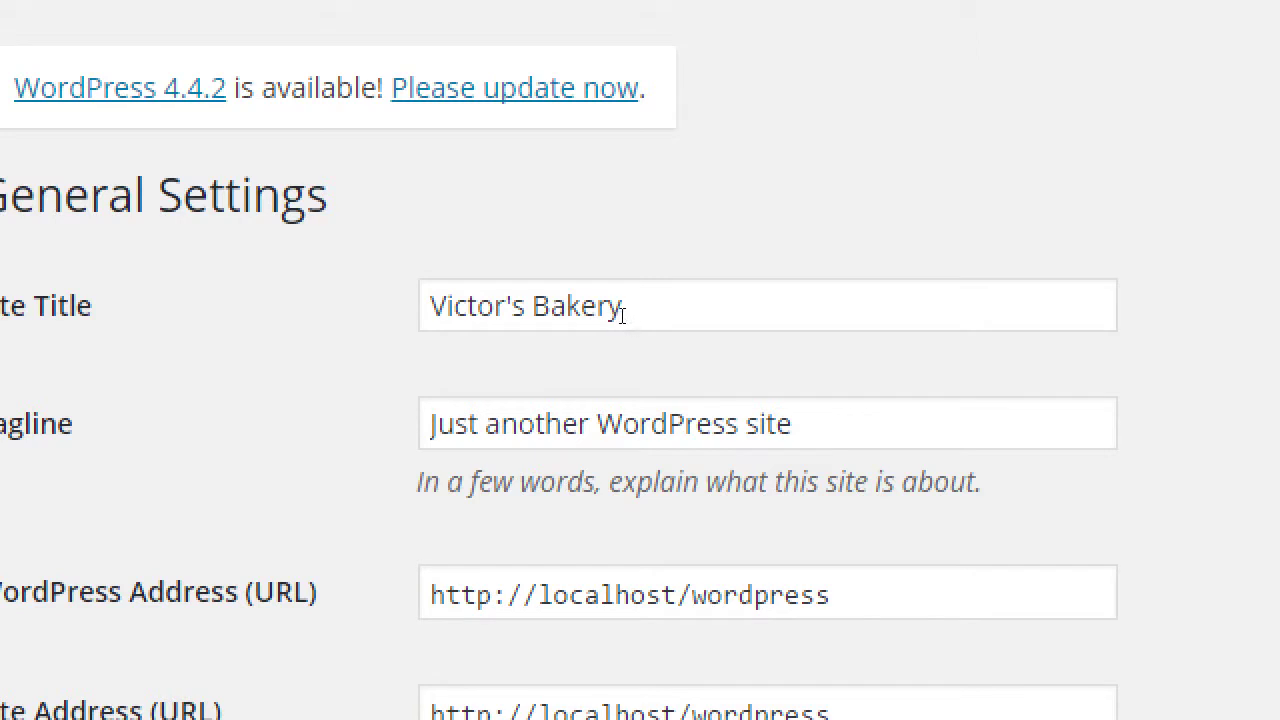
pyautogui.moveTo(792, 424); pyautogui.dragTo(650, 424)
pyautogui.moveTo(483, 310); pyautogui.dragTo(371, 320)
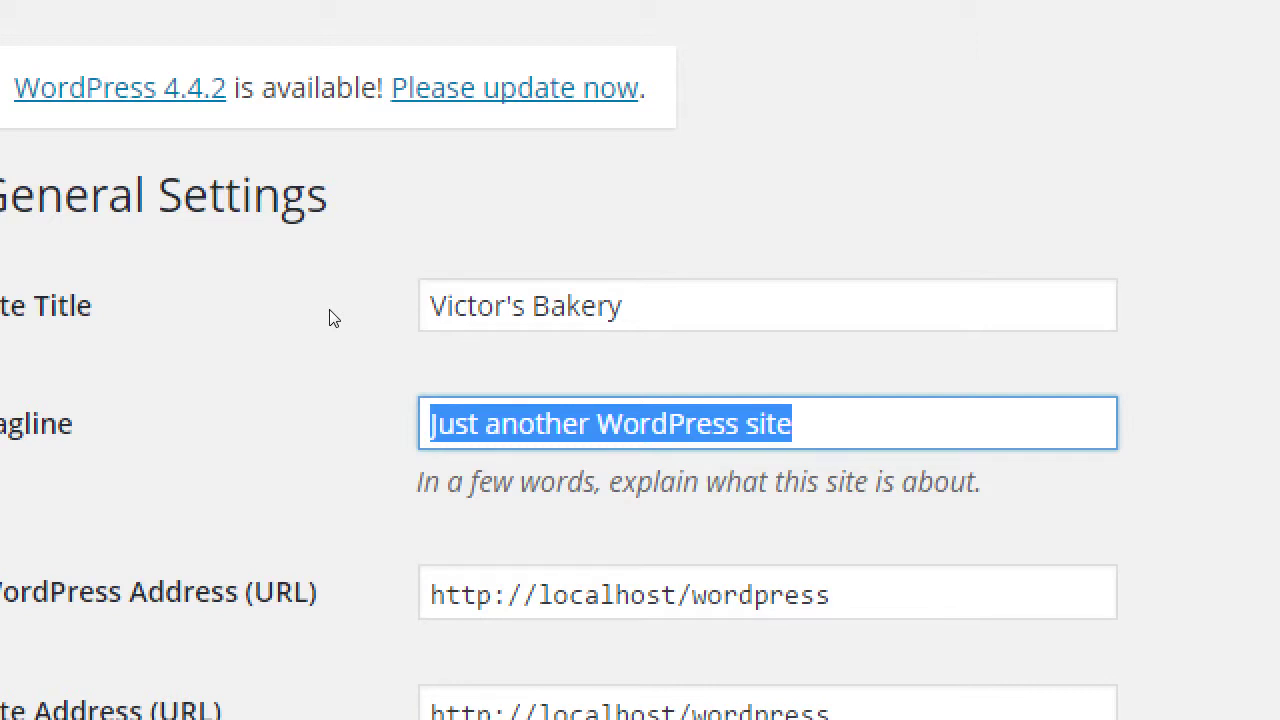
# Step: Type the tagline 'Best Bakery in San Diego', then delete it
pyautogui.write('The b')
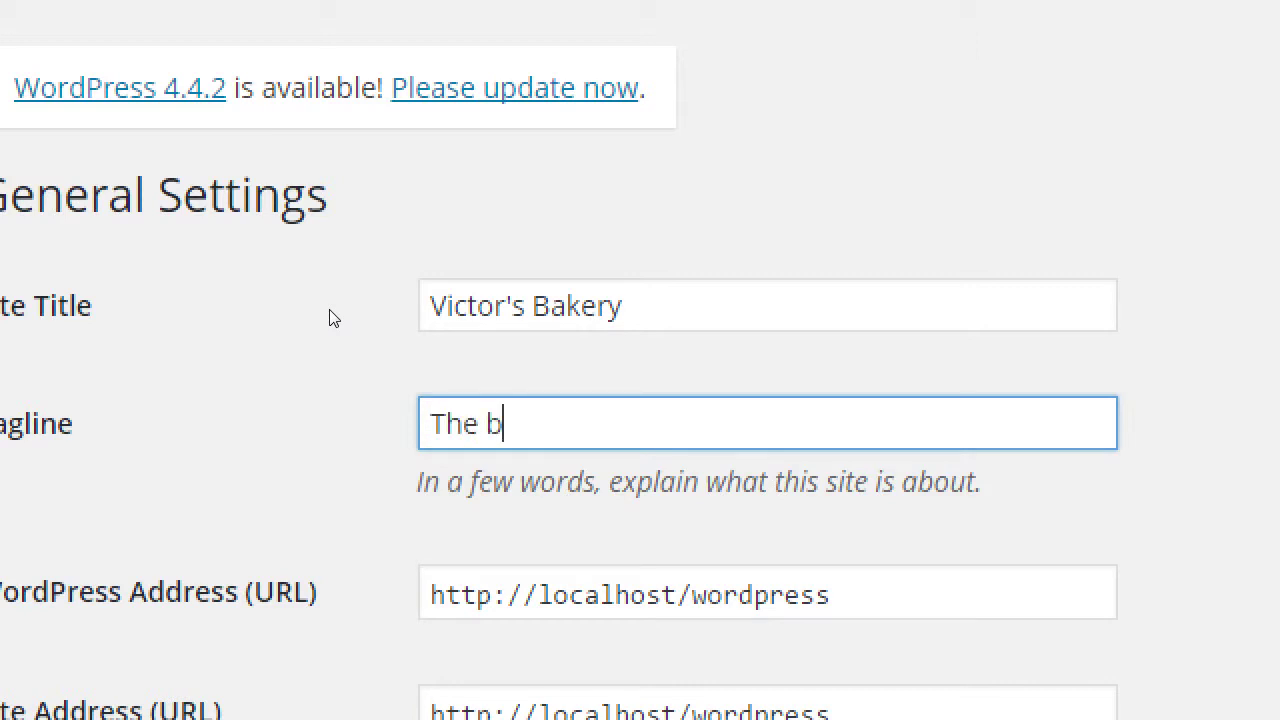
pyautogui.press('BackSpace')
pyautogui.write('Best Bake')
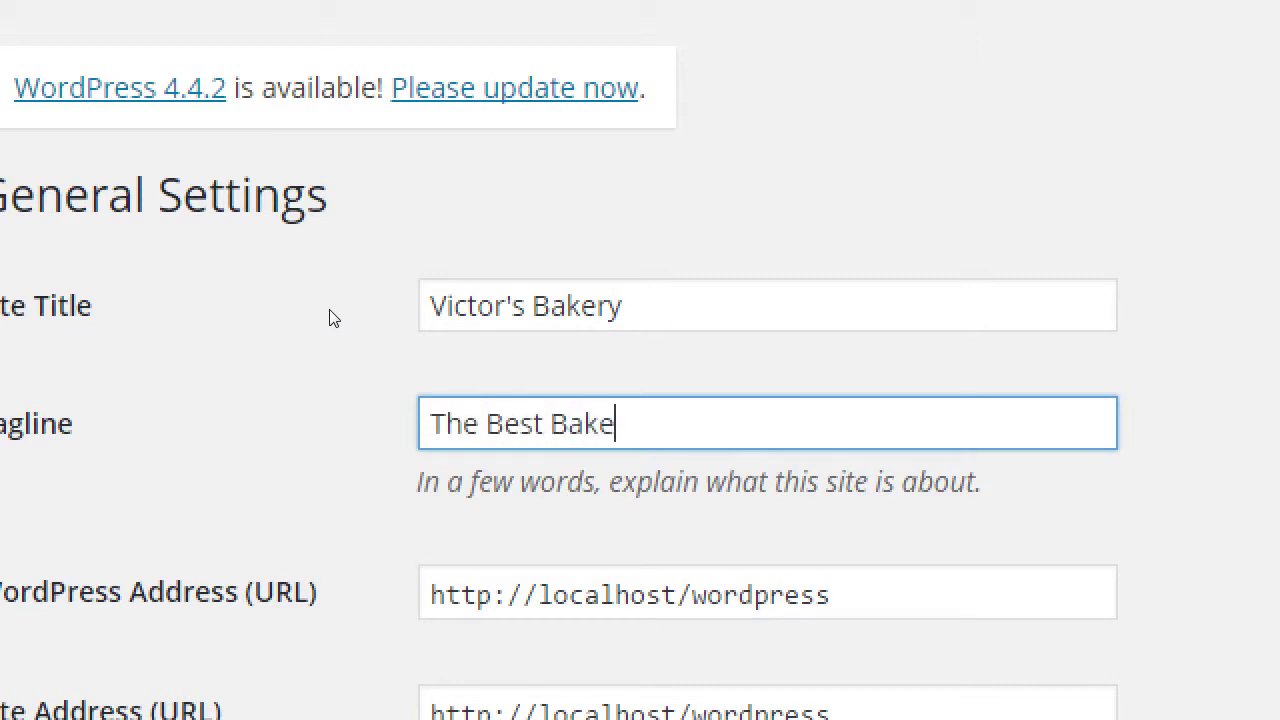
pyautogui.write('ry in San Diego')
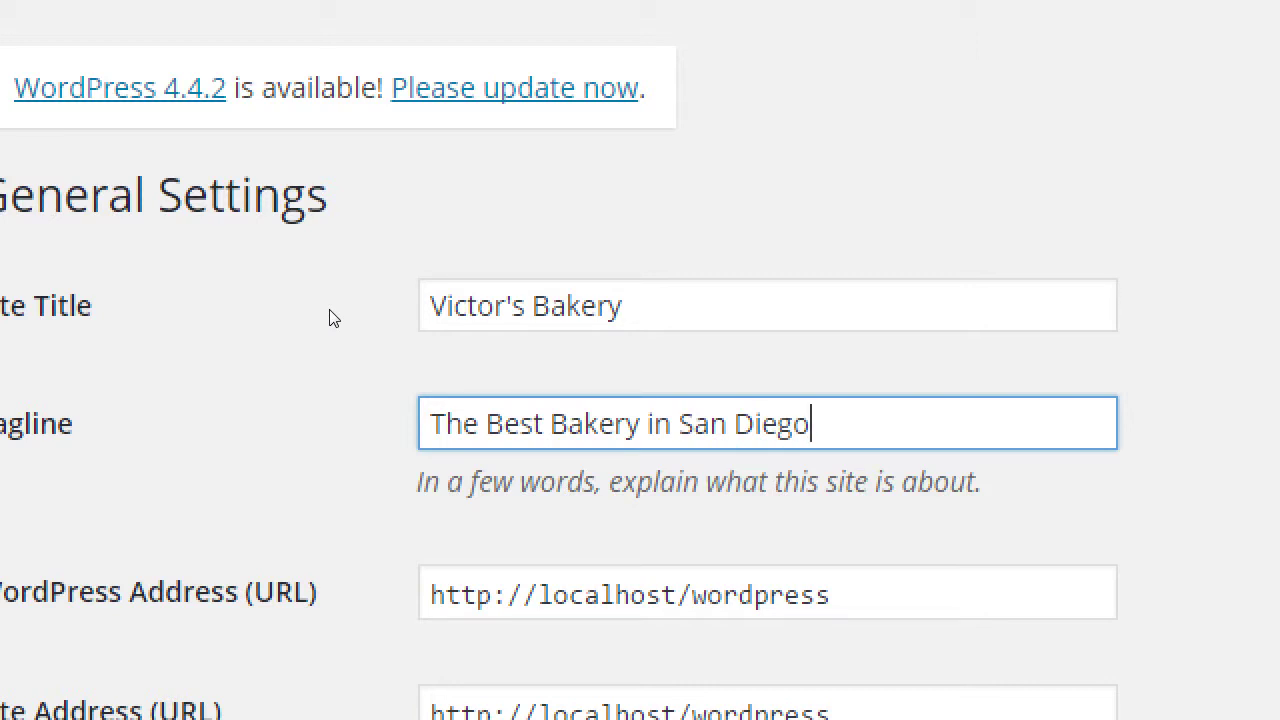
pyautogui.hotkey('ctrl', 'a')
pyautogui.press('BackSpace')
# Step: Enter 'PmD Interactive' as Site Title, try tagline 'Web Design and Social in San Diego', then clear it
pyautogui.hotkey('shift', 'Tab')
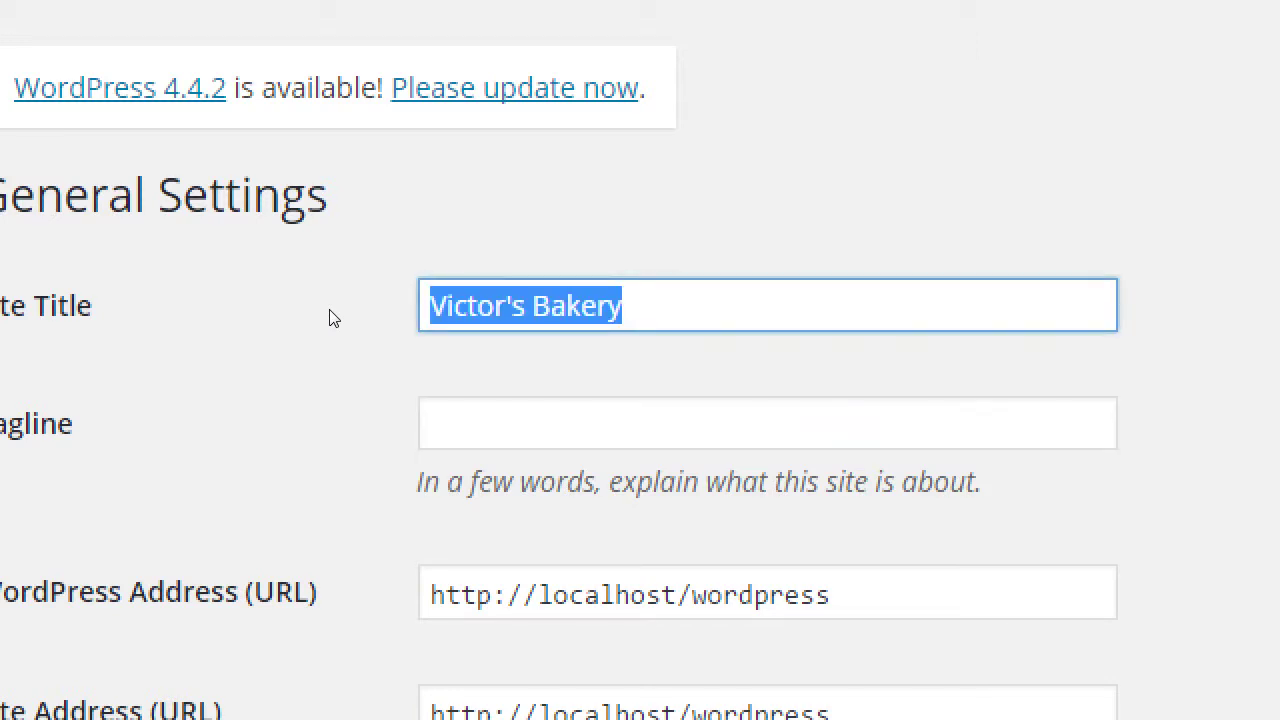
pyautogui.write('PmD Inter')
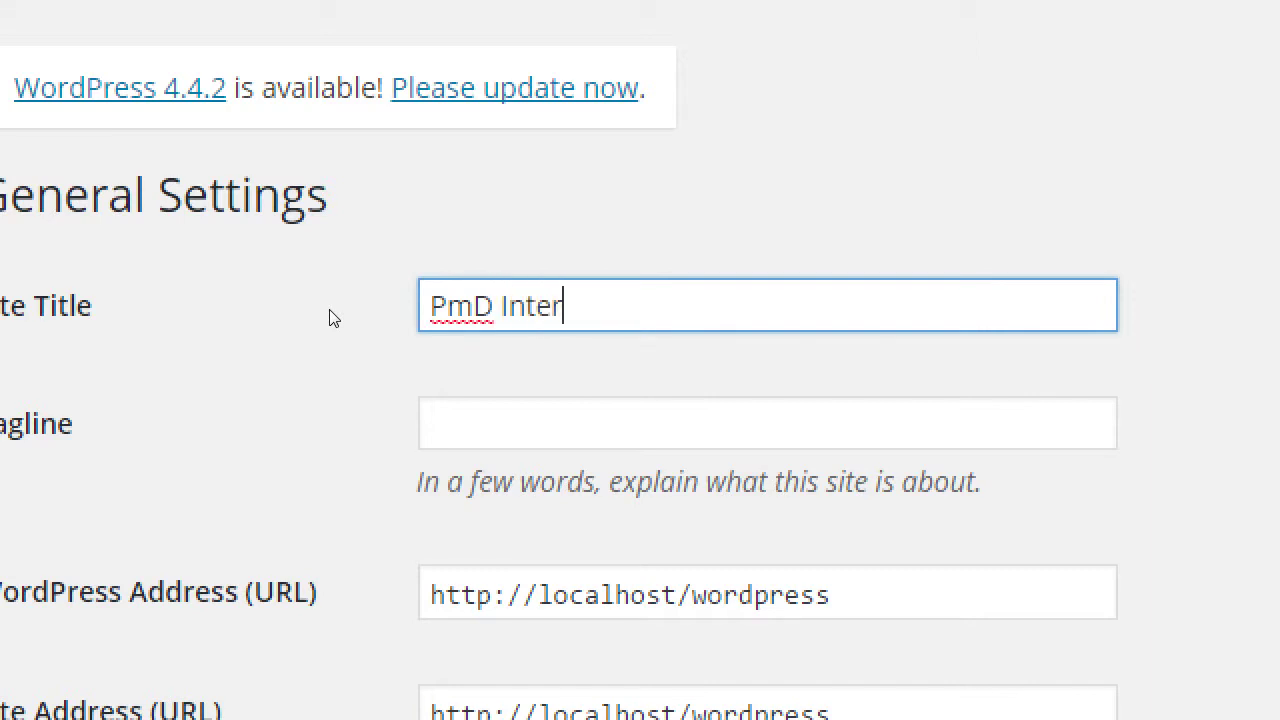
pyautogui.write('active')
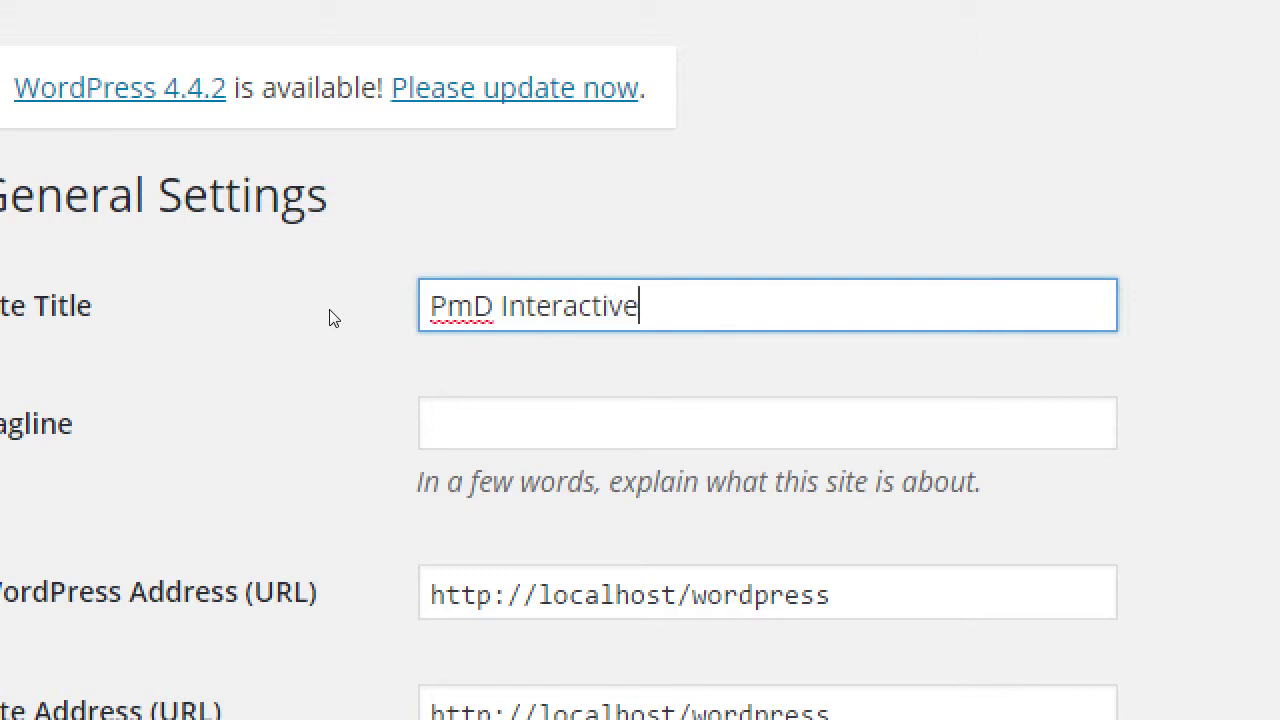
pyautogui.press('Tab')
pyautogui.write('Wb')
pyautogui.press('BackSpace')
pyautogui.write('eb Design and Social ')
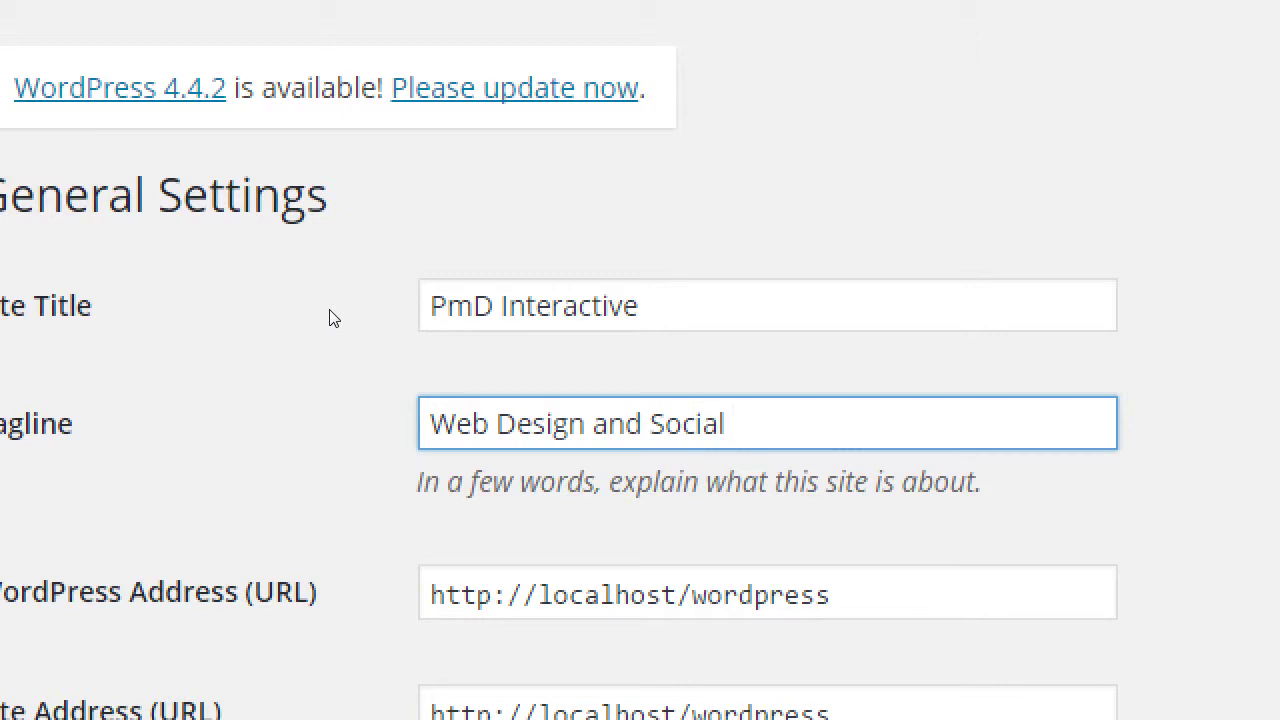
pyautogui.write('in San Diego')
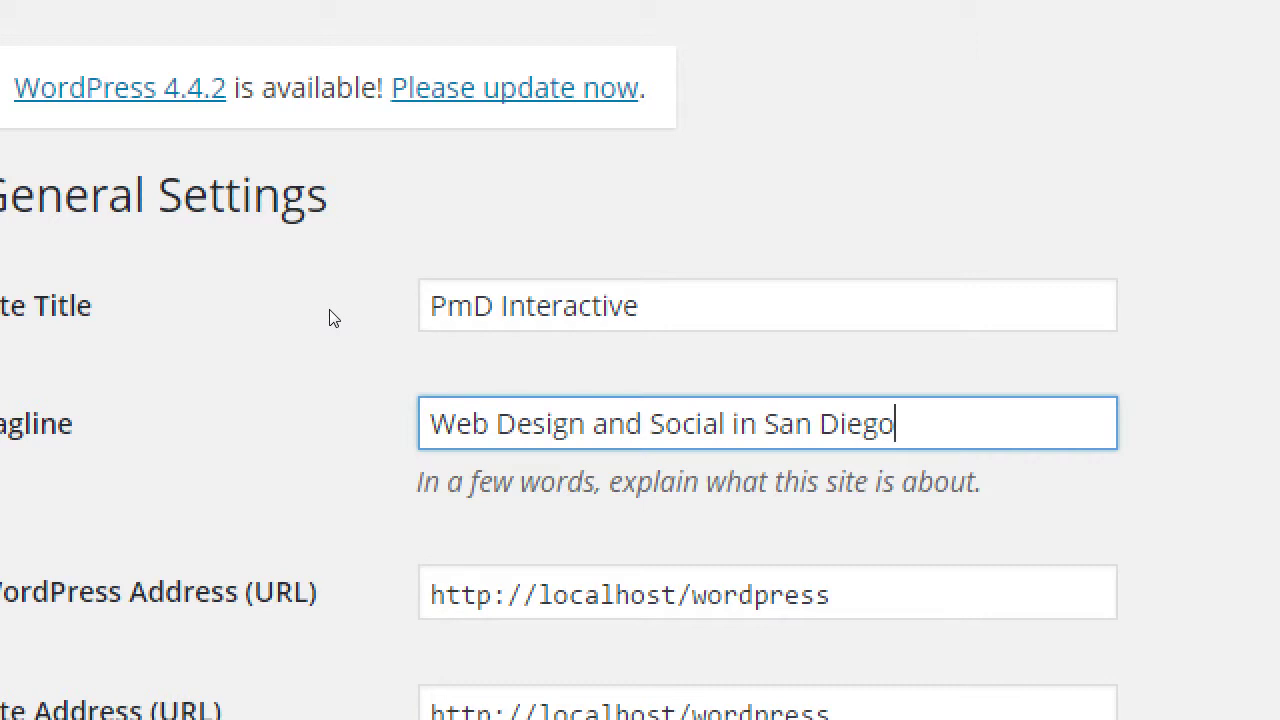
pyautogui.press('BackSpace')
pyautogui.press('BackSpace')
pyautogui.press('BackSpace')
pyautogui.press('BackSpace')
pyautogui.press('BackSpace')
pyautogui.press('BackSpace')
pyautogui.press('BackSpace')
pyautogui.press('BackSpace')
pyautogui.press('BackSpace')
pyautogui.press('BackSpace')
pyautogui.press('BackSpace')
pyautogui.press('BackSpace')
pyautogui.press('BackSpace')
pyautogui.press('BackSpace')
pyautogui.press('BackSpace')
pyautogui.press('BackSpace')
pyautogui.press('BackSpace')
pyautogui.press('BackSpace')
pyautogui.press('BackSpace')
pyautogui.press('BackSpace')
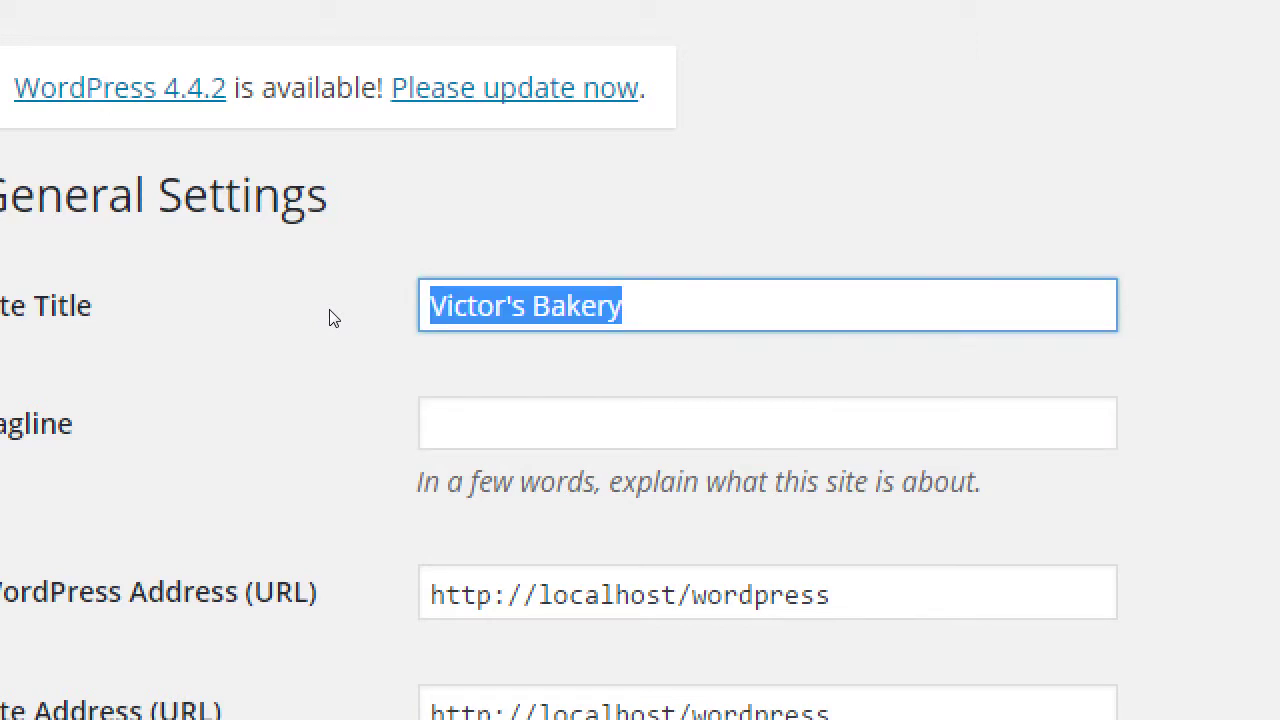
pyautogui.press('Tab')
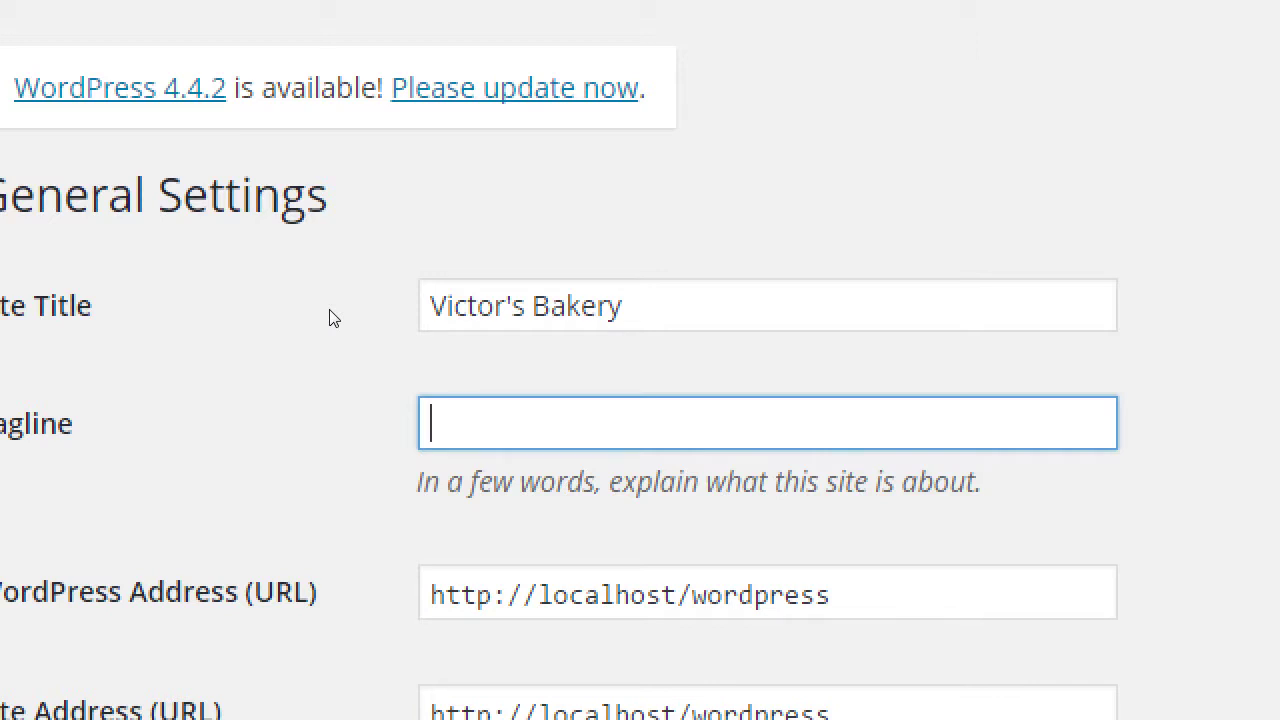
# Step: Enter the tagline 'Family-Owned Bakery in the Heart of Eastlake, Since 1989'
pyautogui.write('Family')
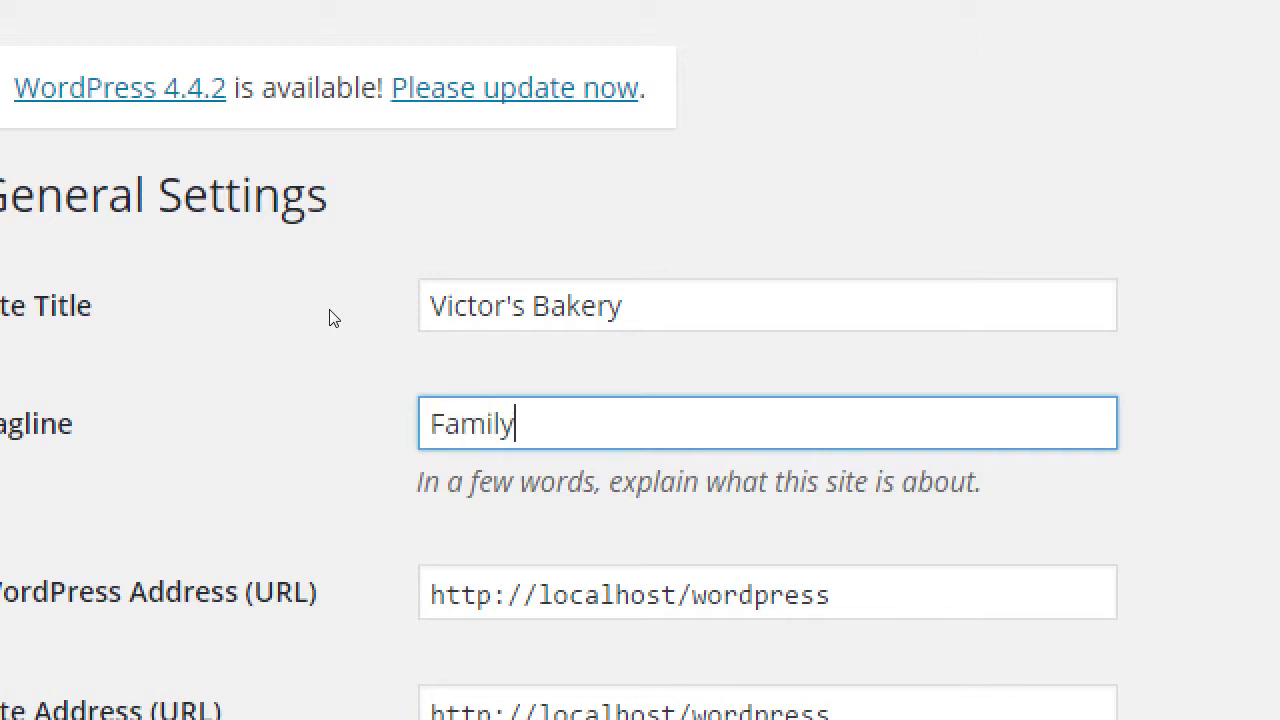
pyautogui.write('-Owned BAkery')
pyautogui.press('BackSpace')
pyautogui.press('BackSpace')
pyautogui.press('BackSpace')
pyautogui.press('BackSpace')
pyautogui.press('BackSpace')
pyautogui.write('akery in the')
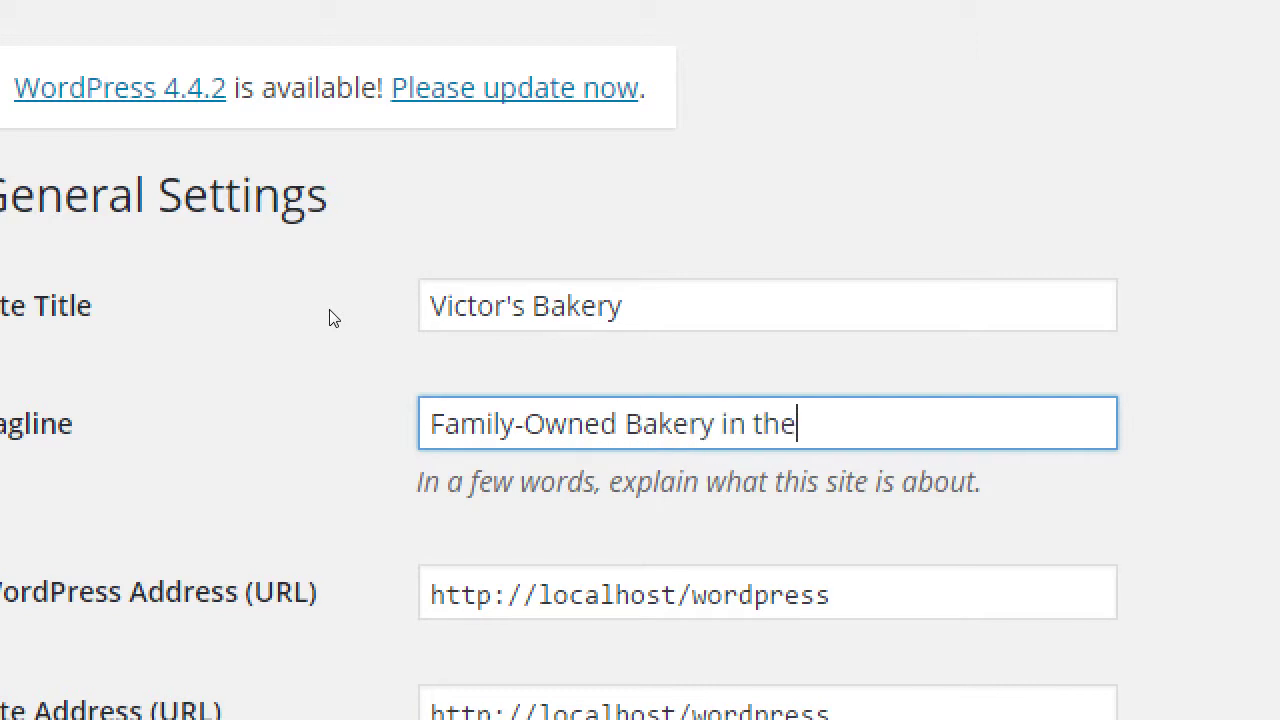
pyautogui.write(' Heart of Eastl')
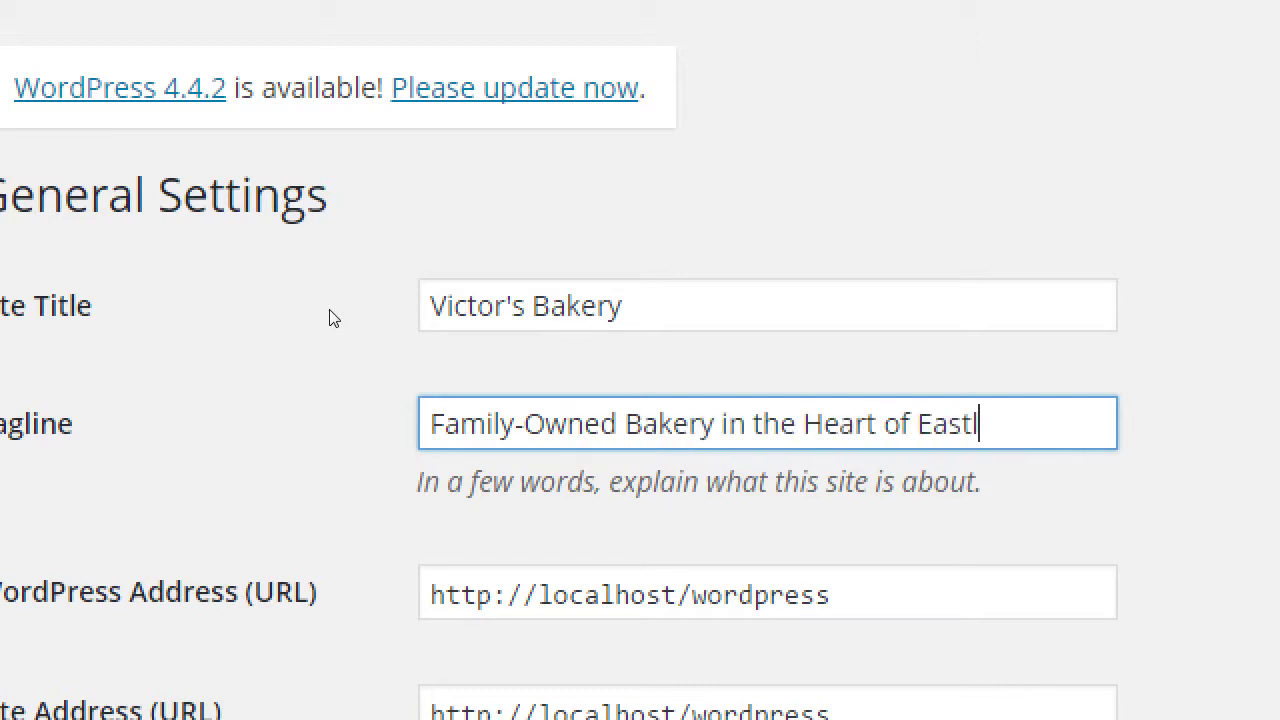
pyautogui.write('ake, Since 1989')
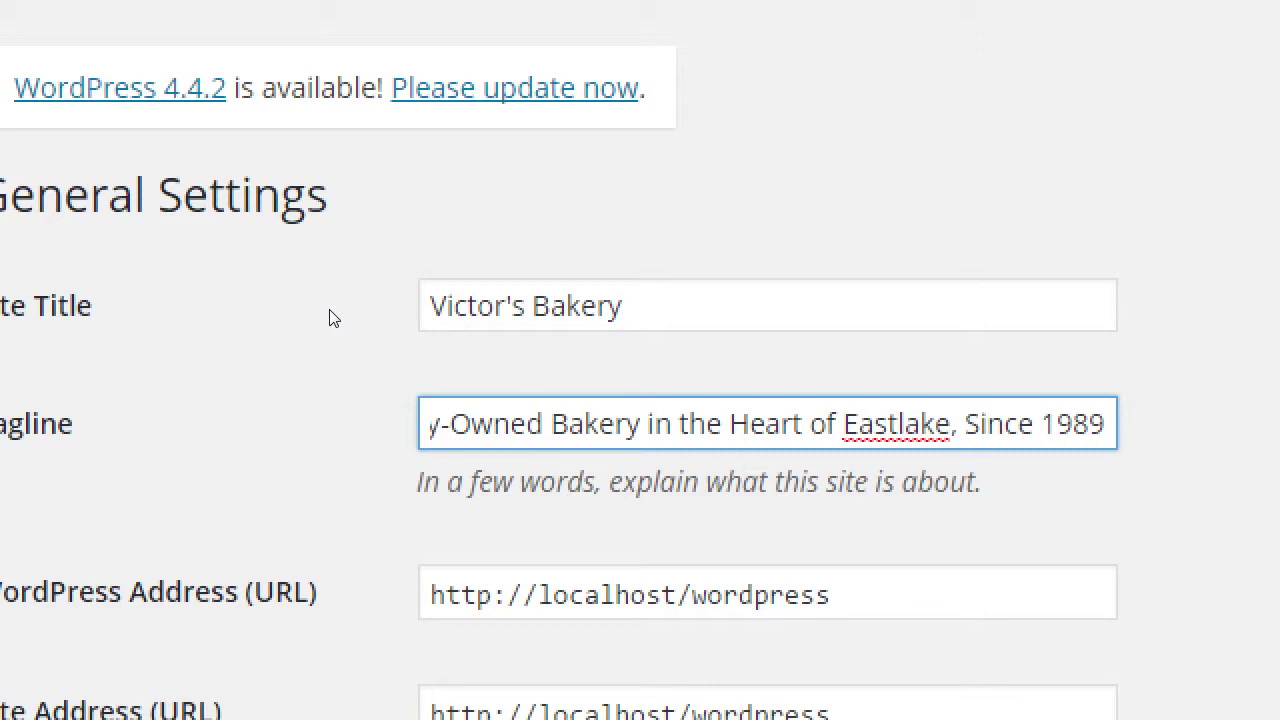
pyautogui.write('Z')
pyautogui.press('BackSpace')
pyautogui.hotkey('ctrl', 'a')
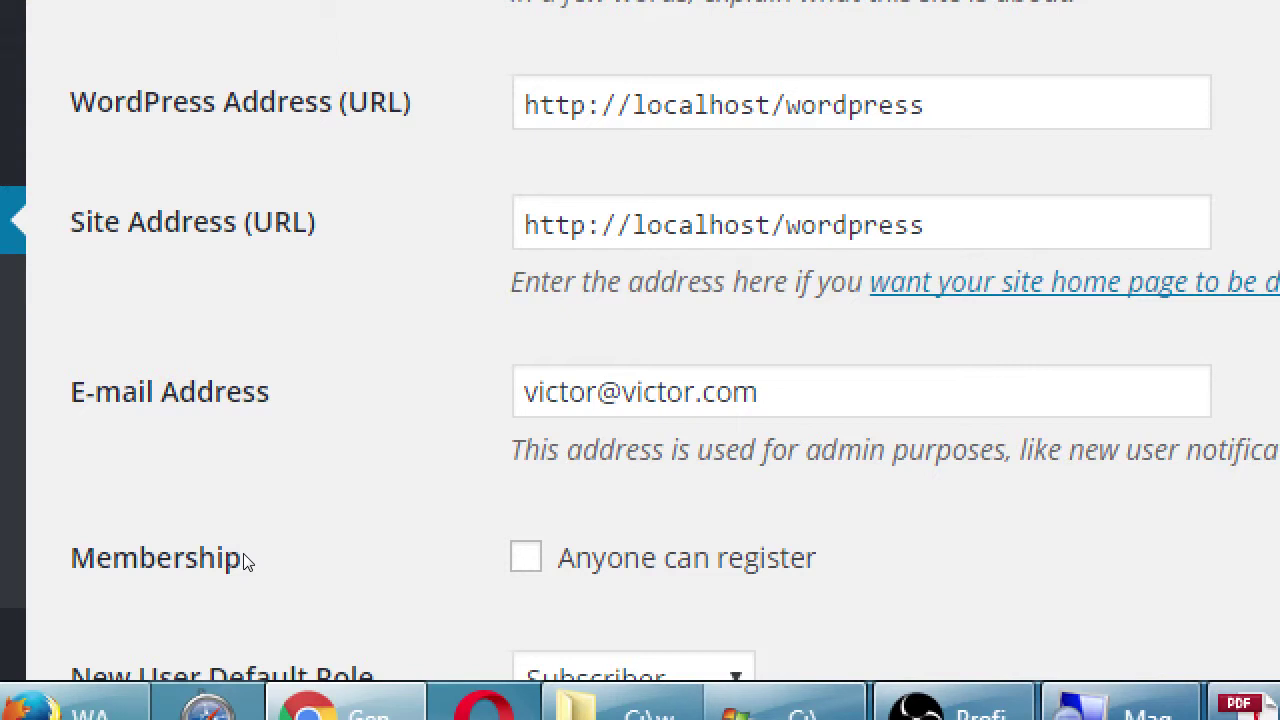
pyautogui.scroll(-1, 282, 559)
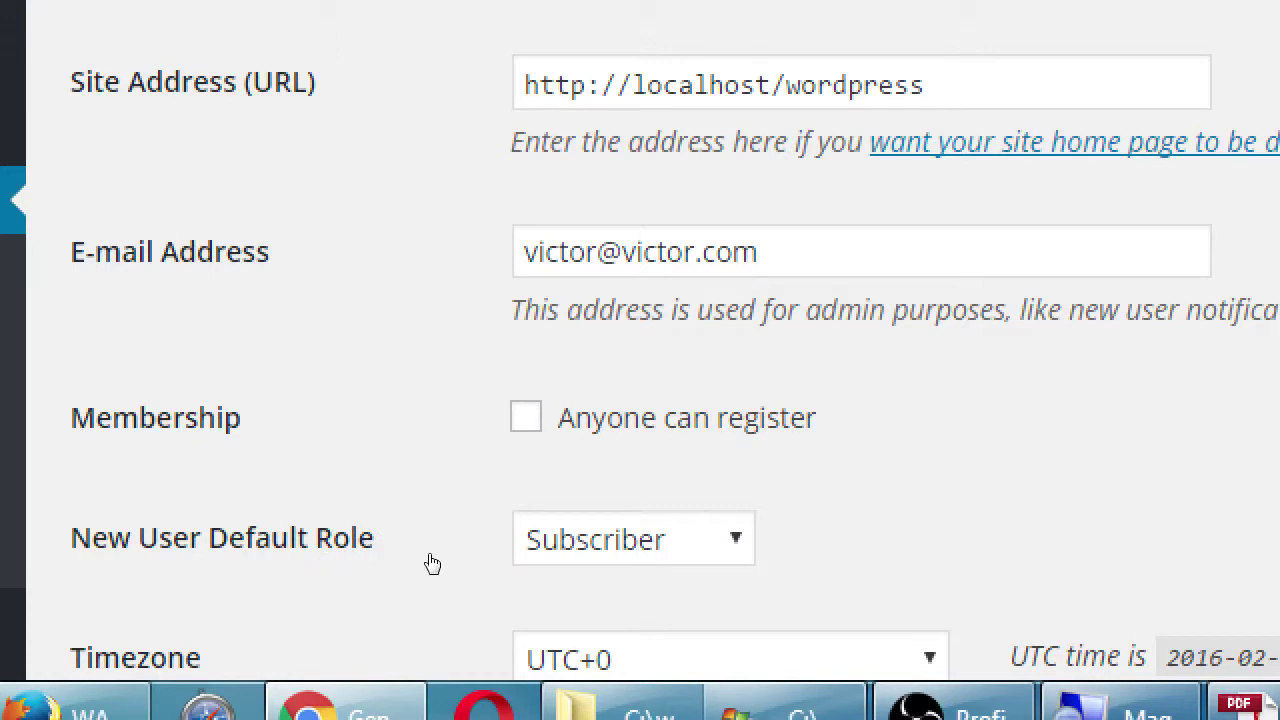
pyautogui.scroll(-1, 380, 640)
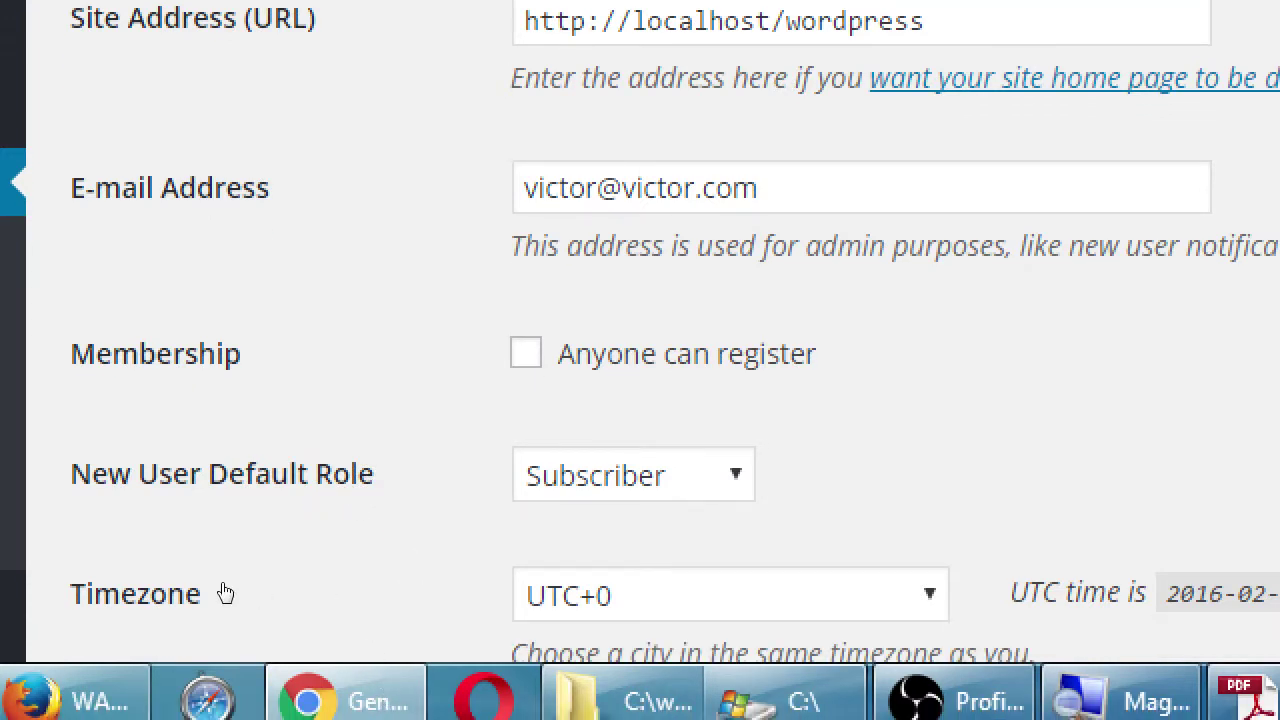
pyautogui.moveTo(225, 593); pyautogui.dragTo(318, 599)
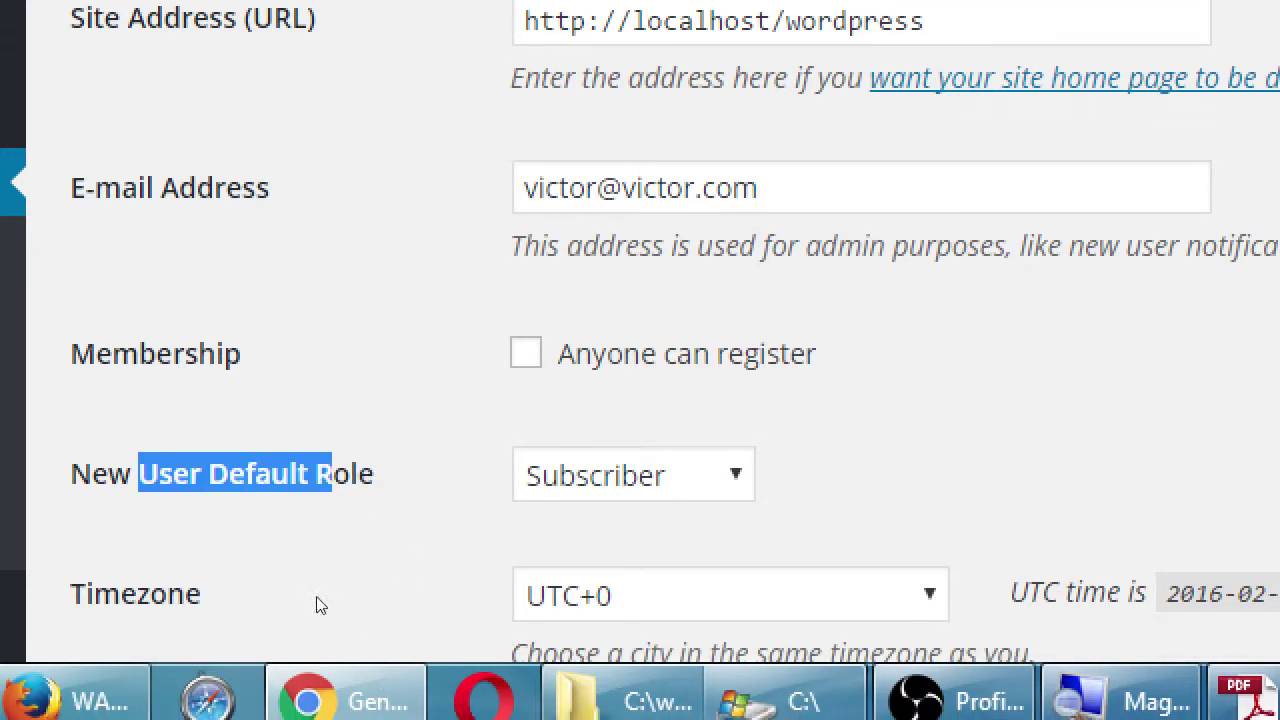
pyautogui.click(316, 598)
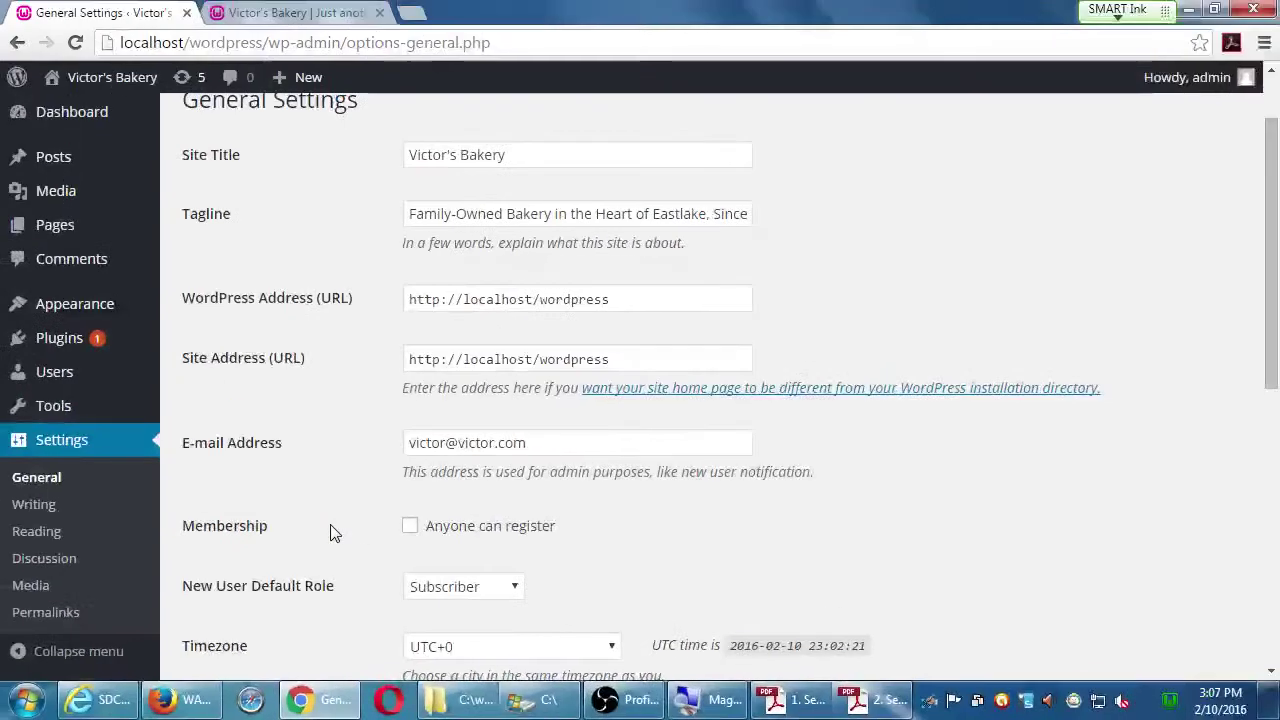
# Step: Pick Los Angeles from the Timezone dropdown and confirm it stays selected
pyautogui.scroll(-3, 340, 532)
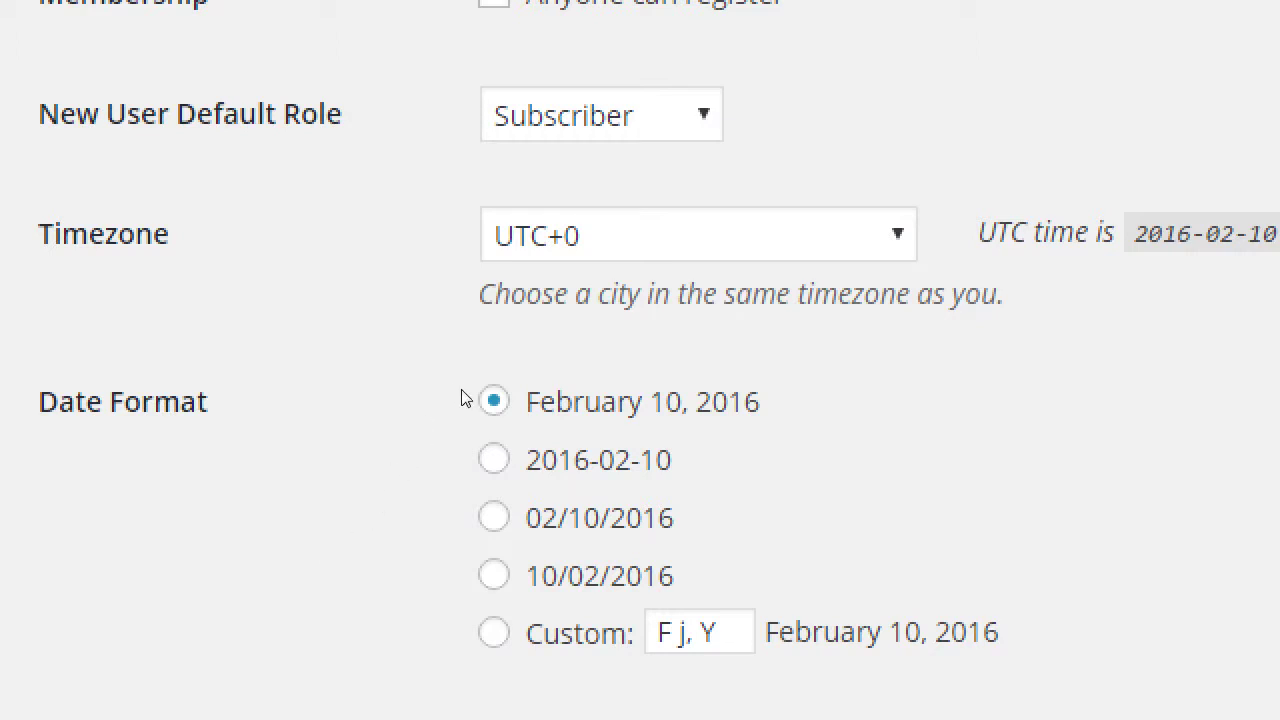
pyautogui.hotkey('alt', 'Down')
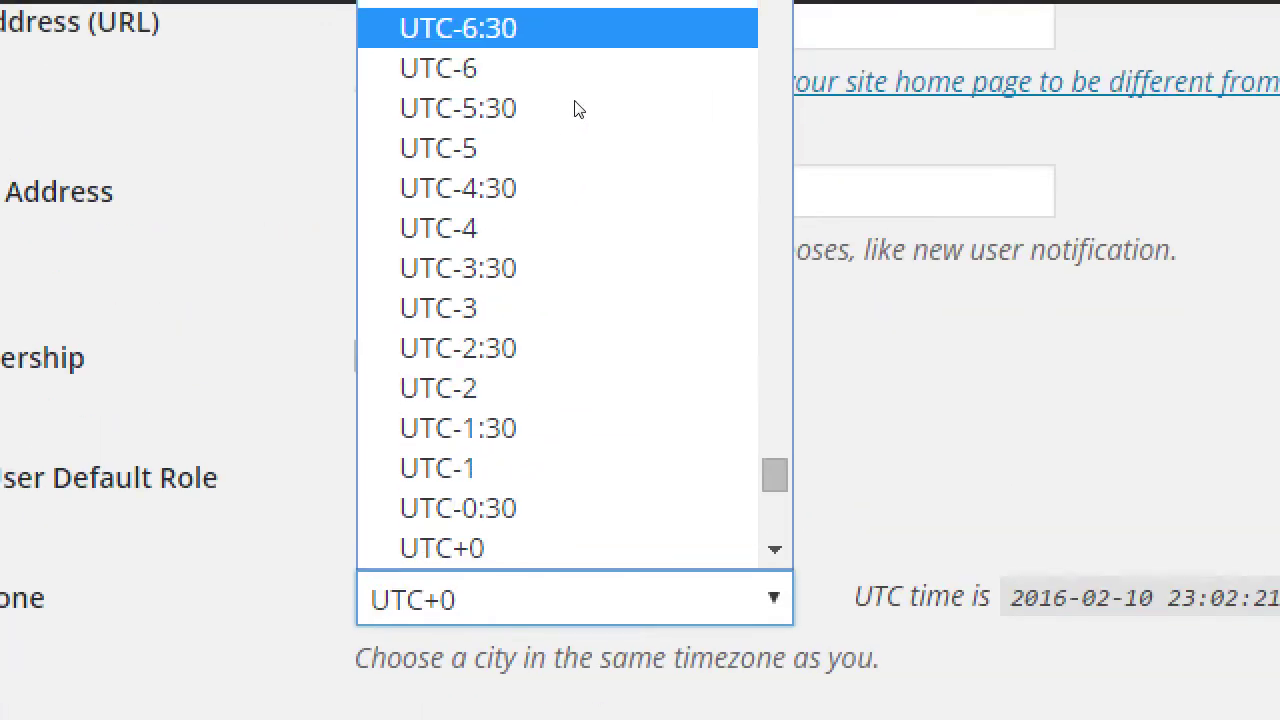
pyautogui.press('Escape')
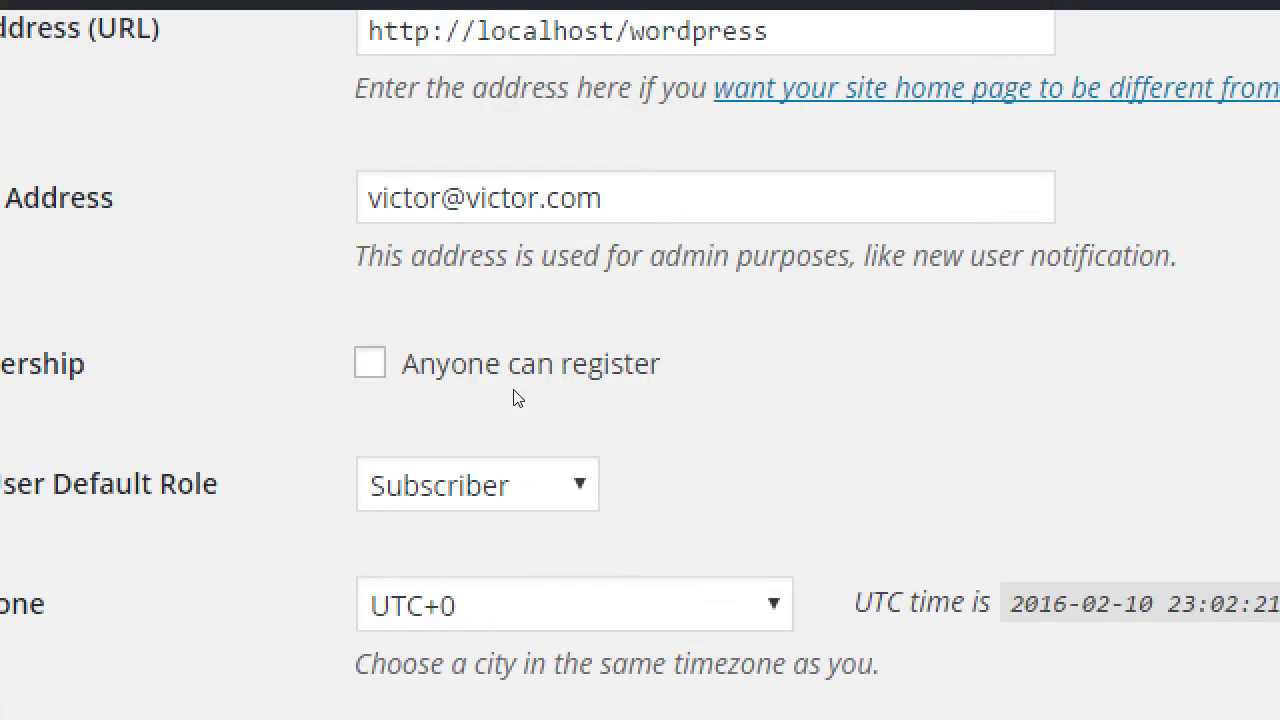
pyautogui.hotkey('alt', 'Down')
pyautogui.write('los')
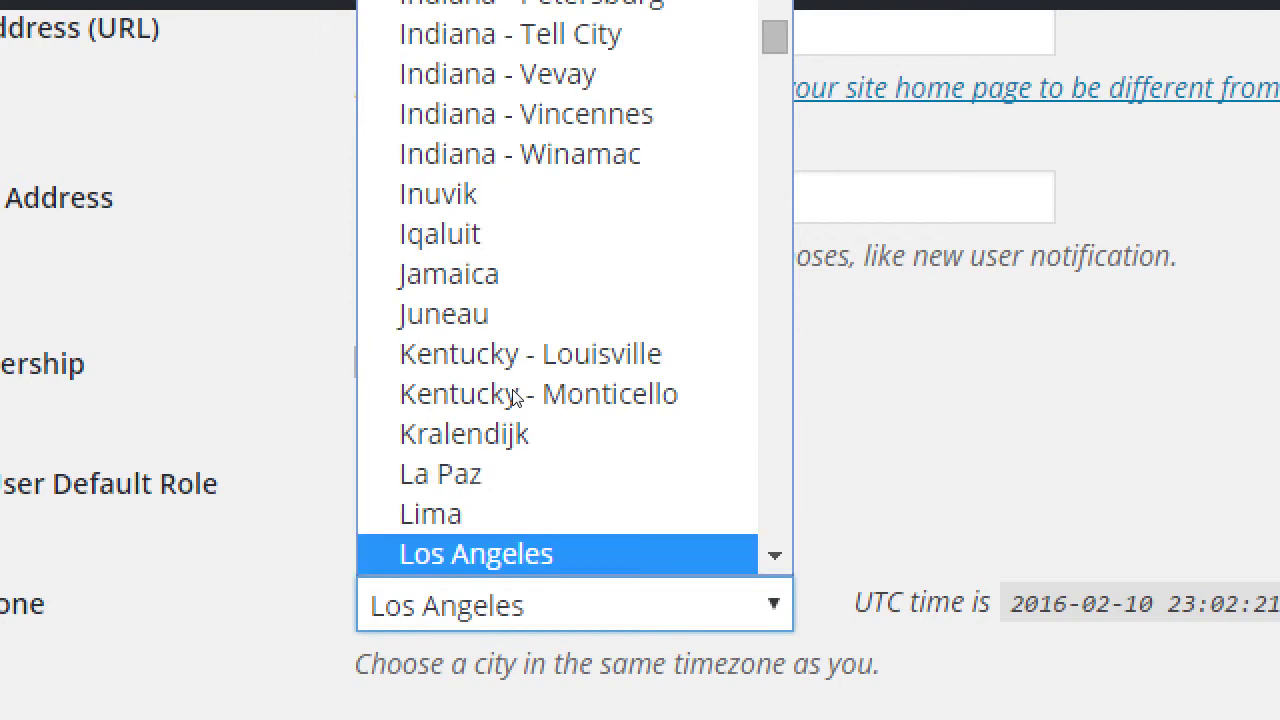
pyautogui.press('Return')
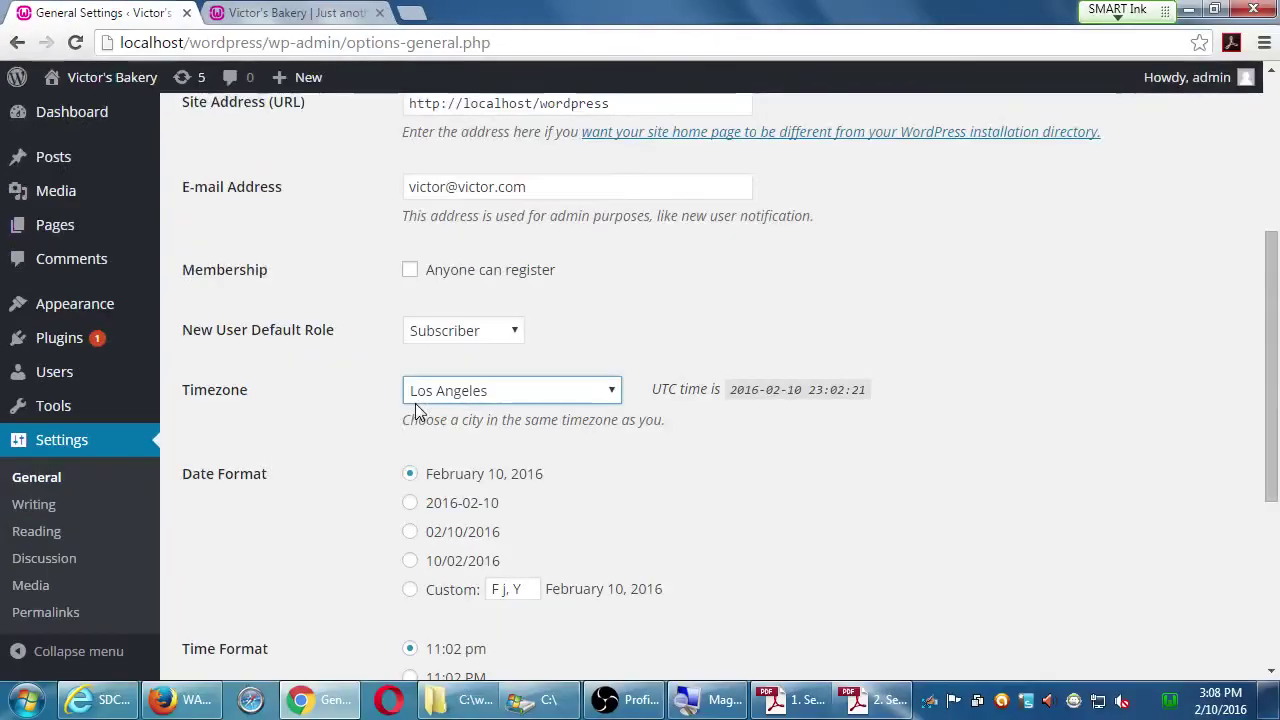
pyautogui.click(490, 392)
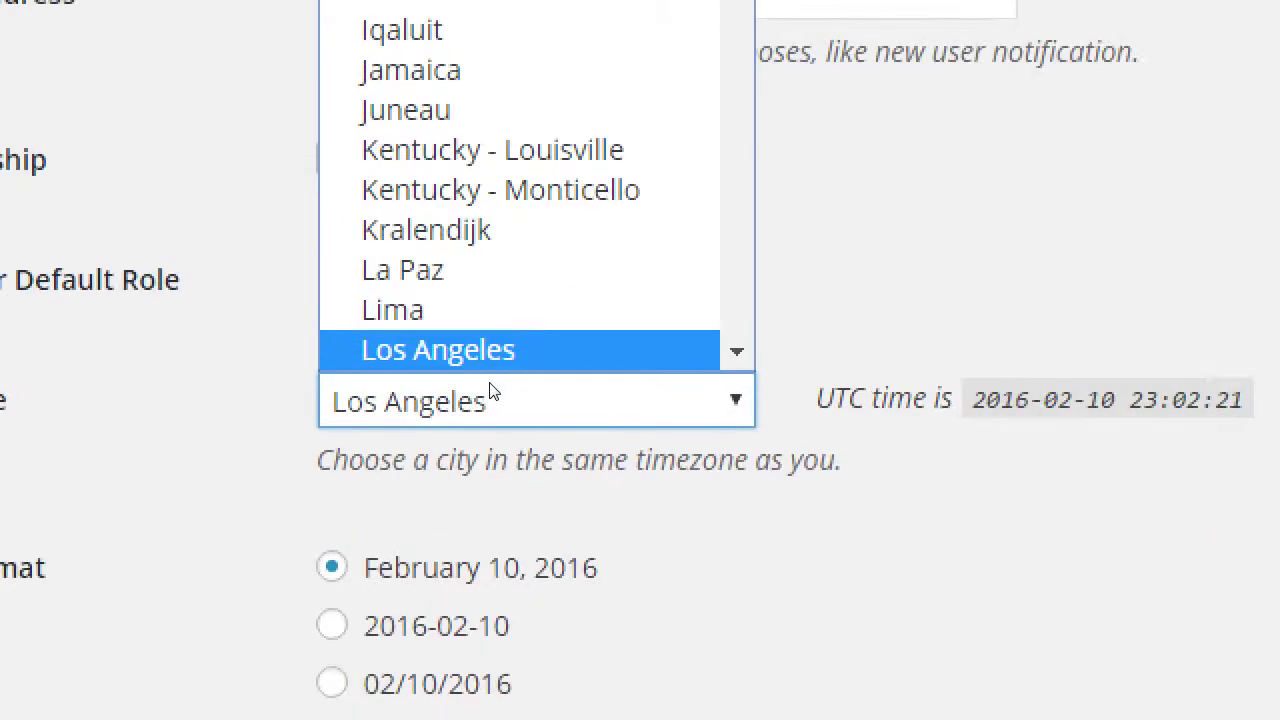
pyautogui.press('Down')
pyautogui.press('Up')
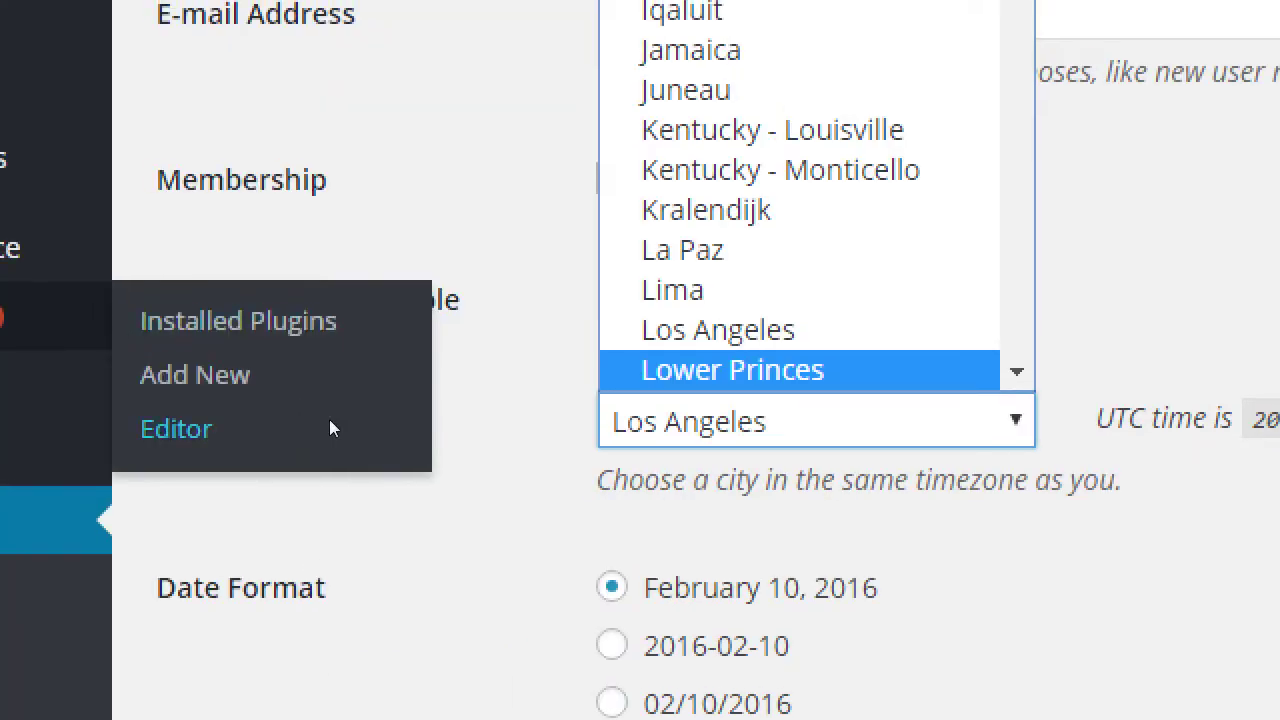
# Step: Close the timezone list on Los Angeles and scroll through the settings to Site Language
pyautogui.click(75, 413)
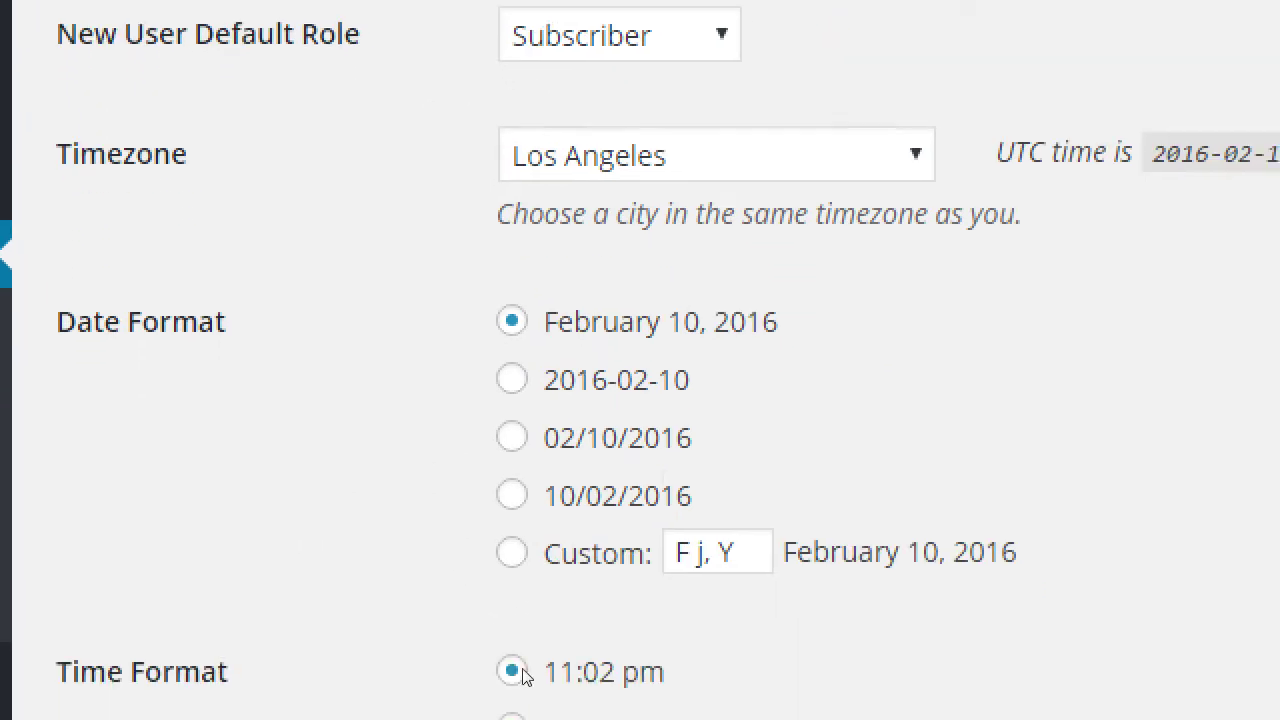
pyautogui.scroll(1, 240, 514)
pyautogui.scroll(-4, 250, 515)
pyautogui.scroll(2, 250, 513)
pyautogui.scroll(-4, 250, 515)
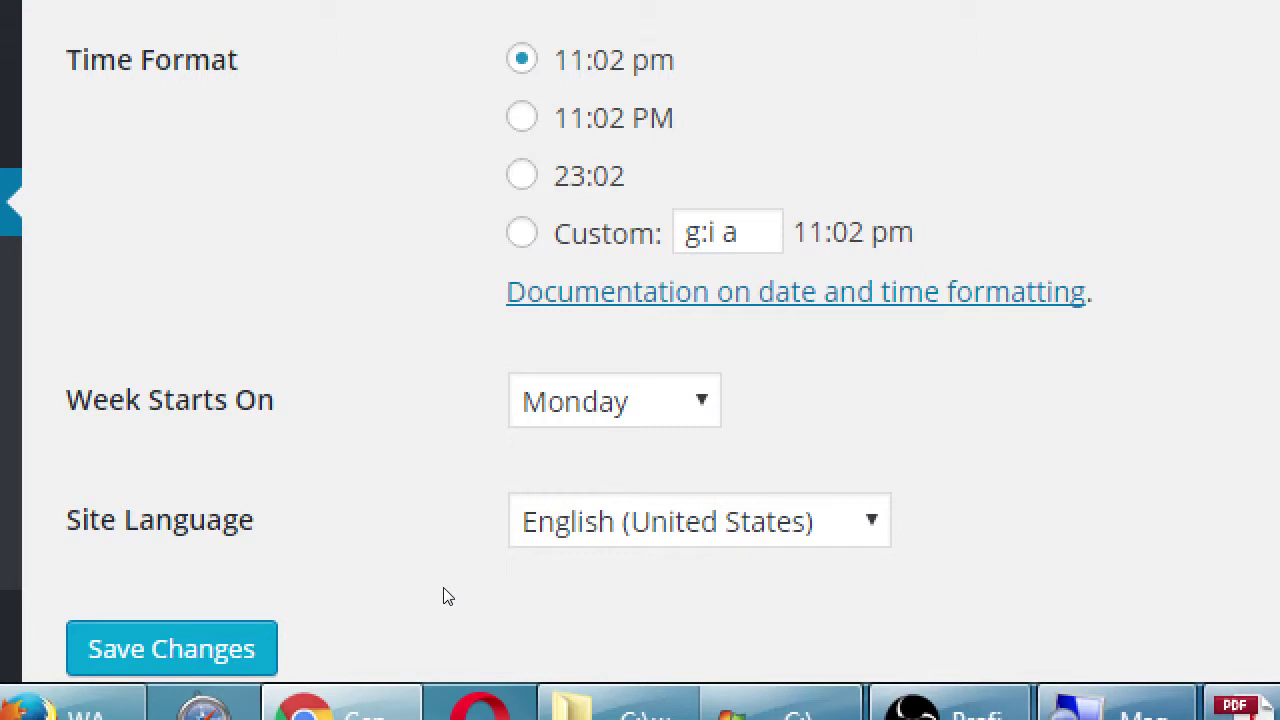
pyautogui.scroll(10, 446, 560)
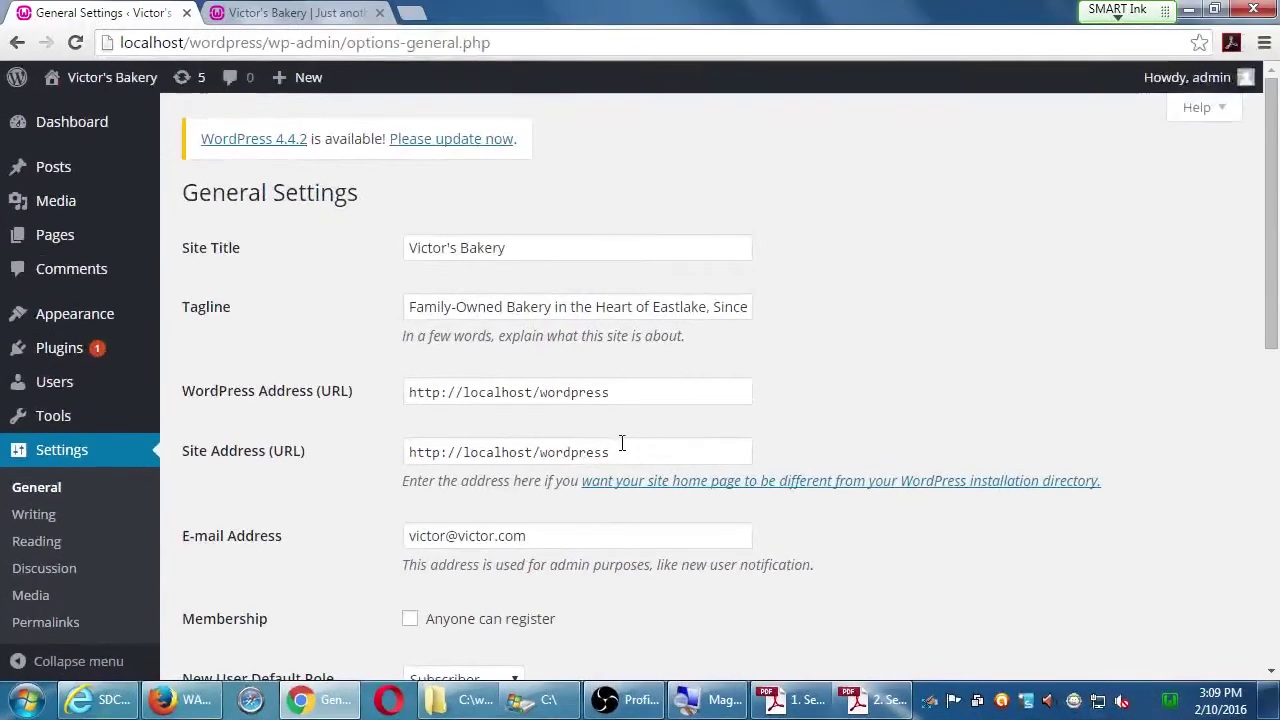
# Step: Save the General Settings and verify the Los Angeles timezone and February 10, 2016 date format
pyautogui.scroll(-6, 640, 455)
pyautogui.scroll(-3, 645, 465)
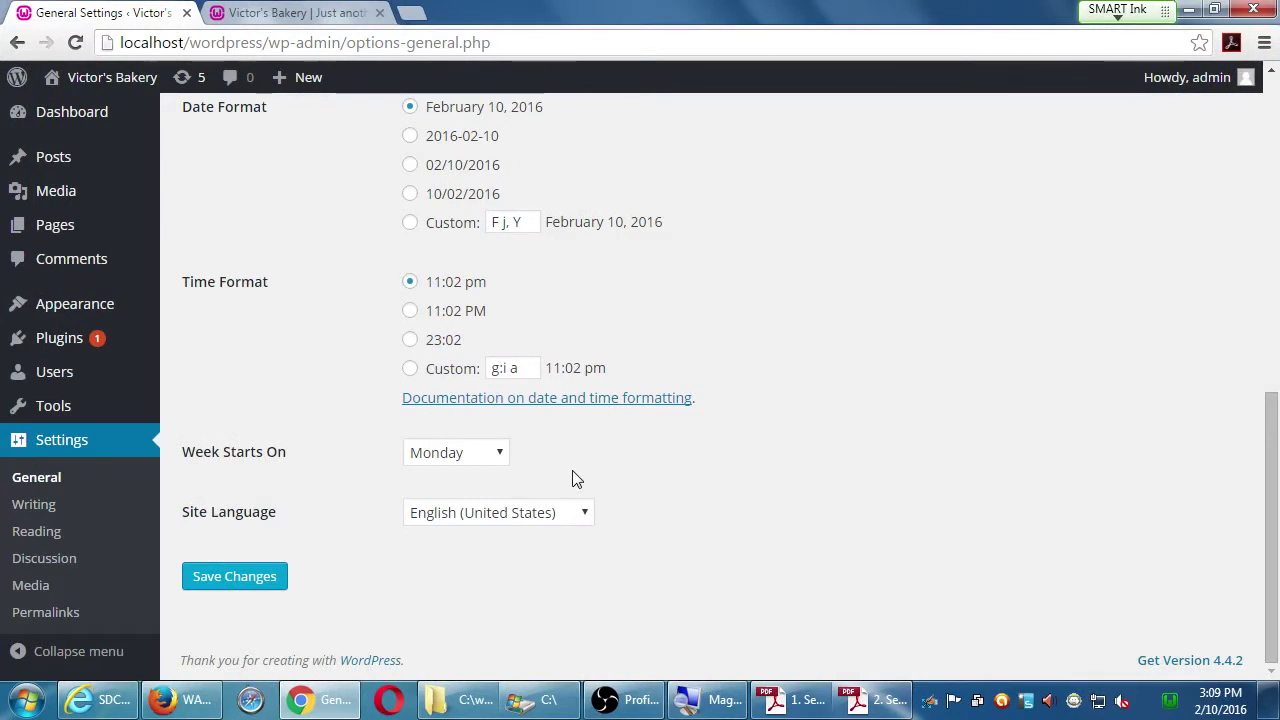
pyautogui.click(234, 578)
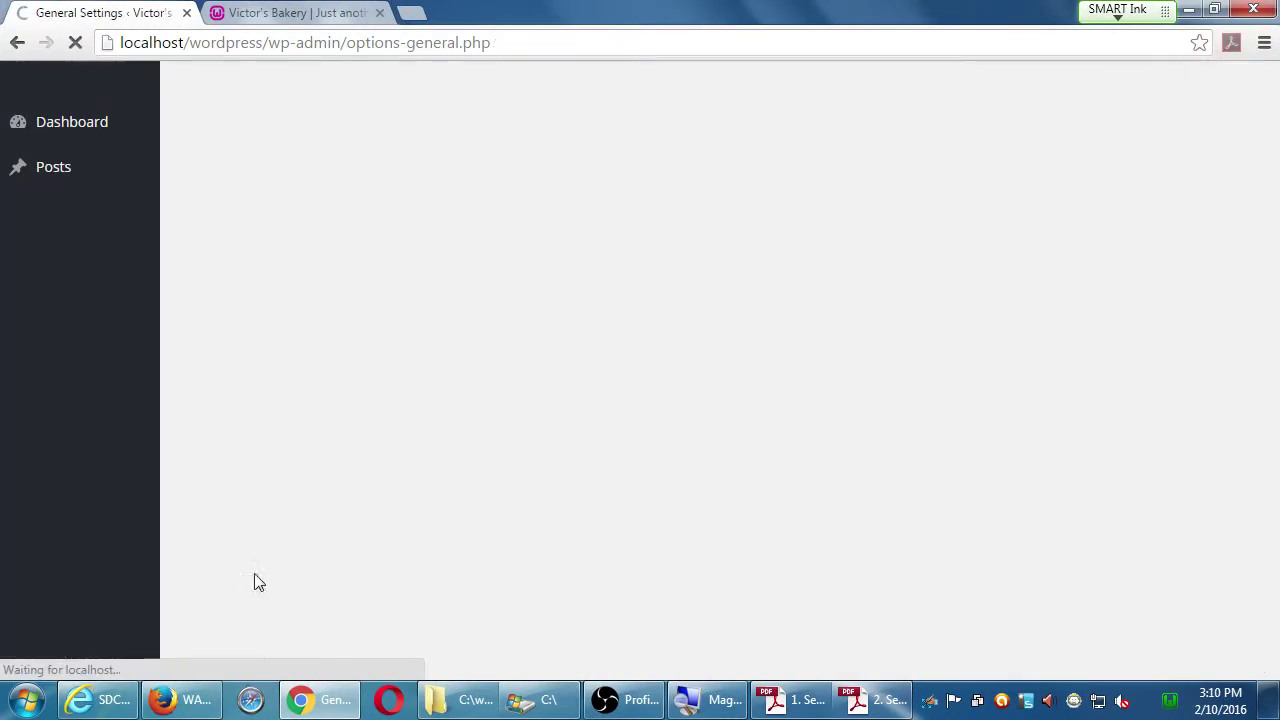
pyautogui.scroll(-9, 1137, 373)
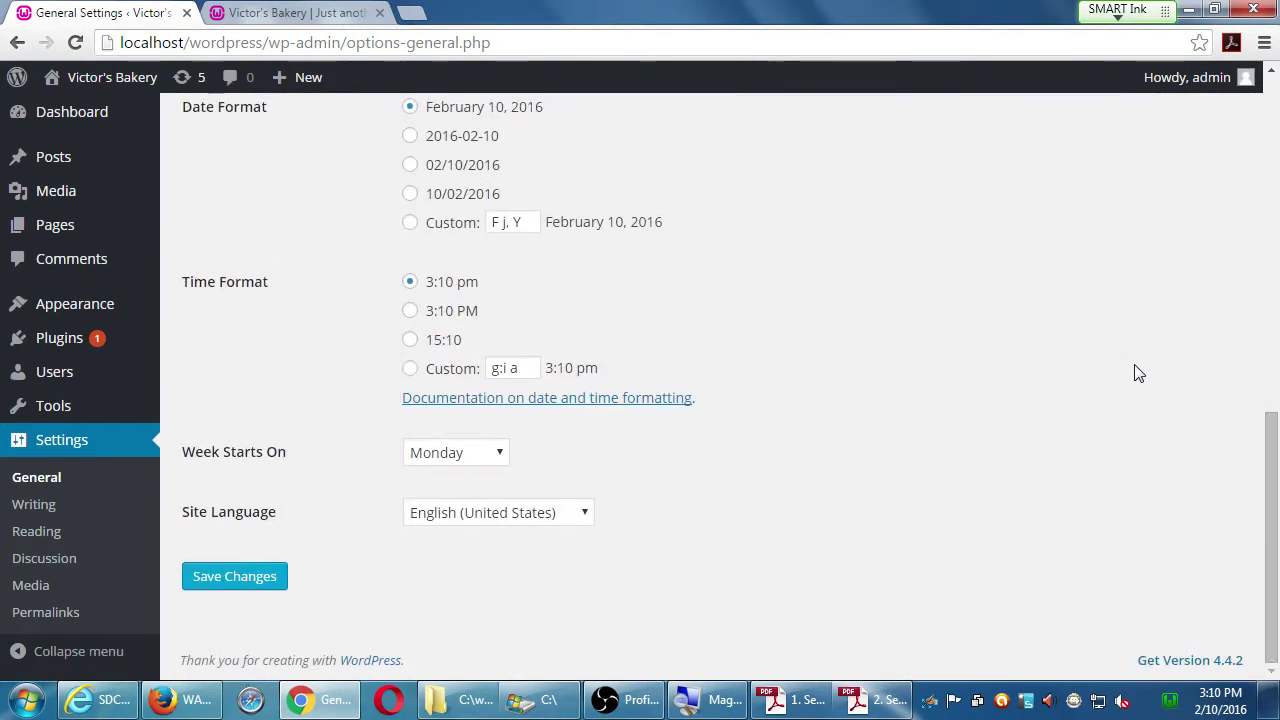
pyautogui.scroll(2, 1134, 371)
pyautogui.scroll(7, 1140, 360)
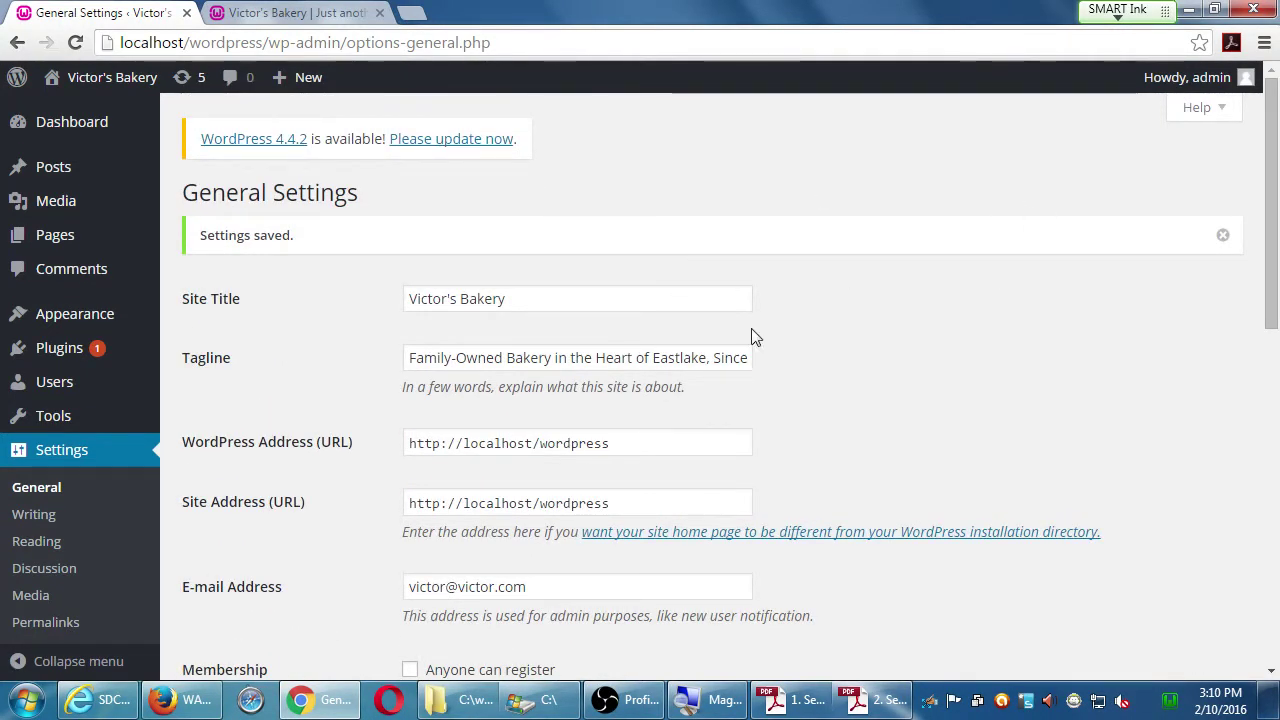
pyautogui.scroll(-3, 903, 251)
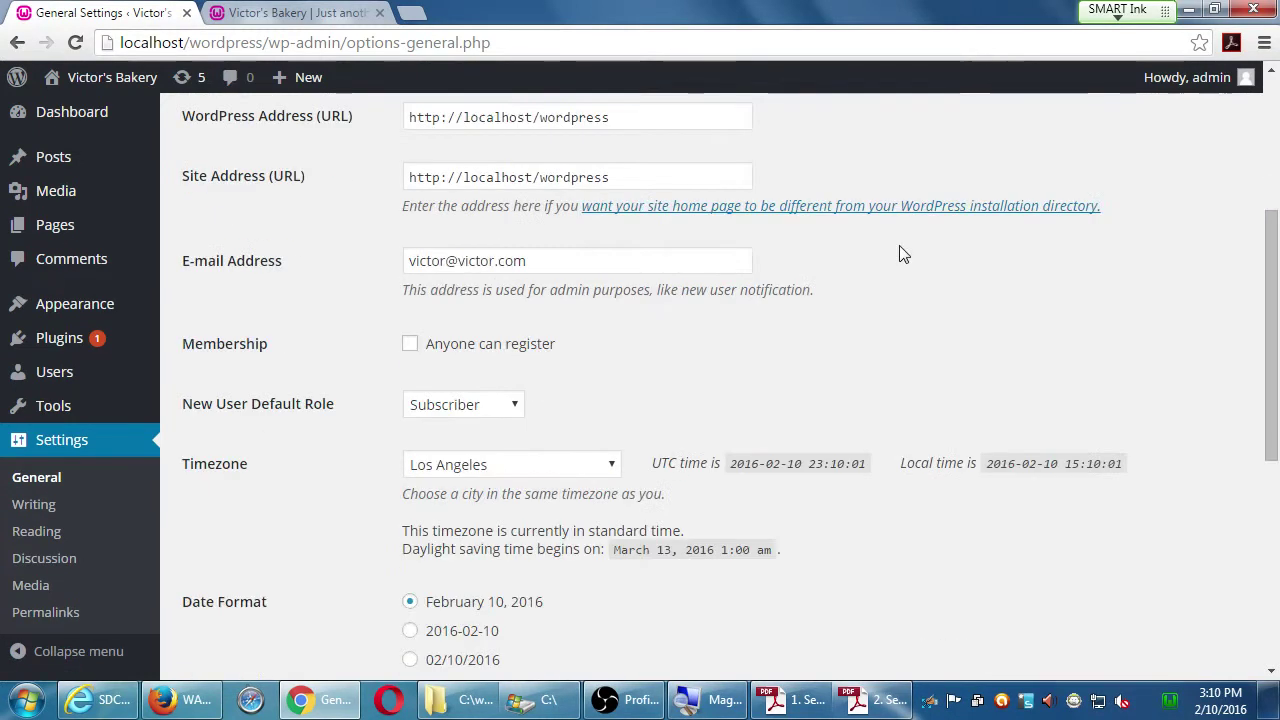
pyautogui.scroll(-2, 527, 449)
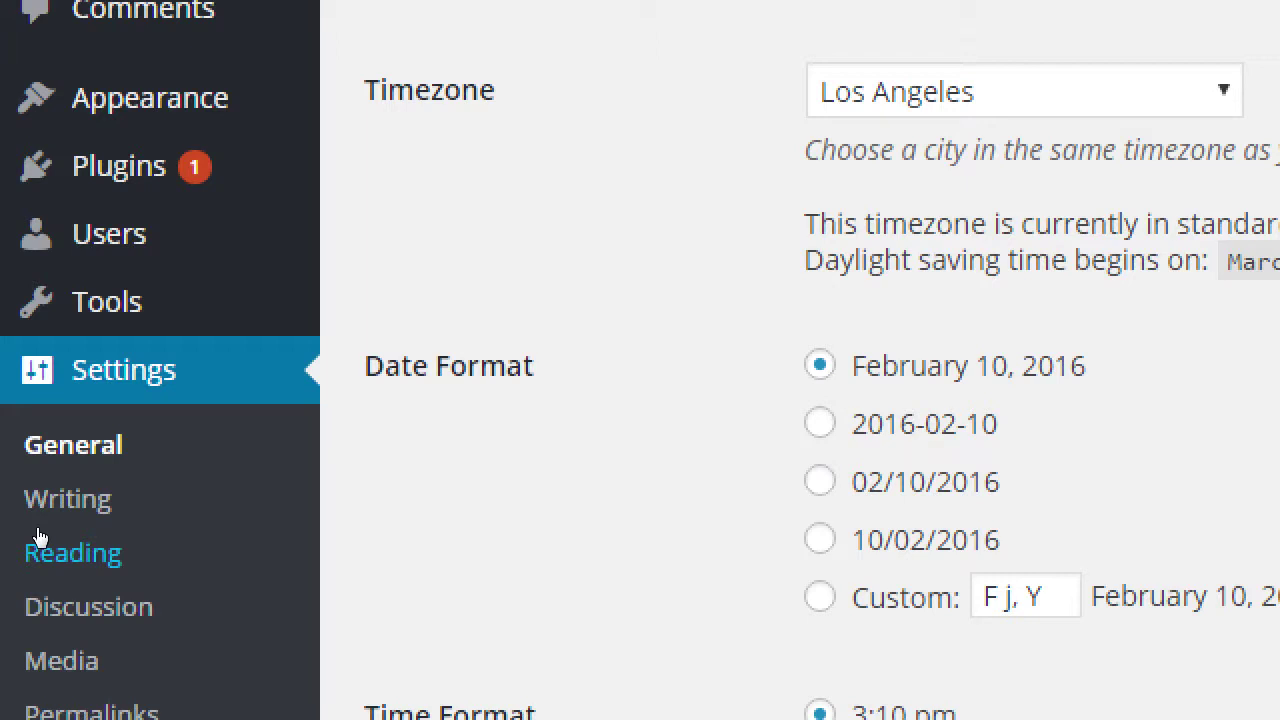
# Step: Open the Reading Settings page from the WordPress Settings menu
pyautogui.click(40, 545)
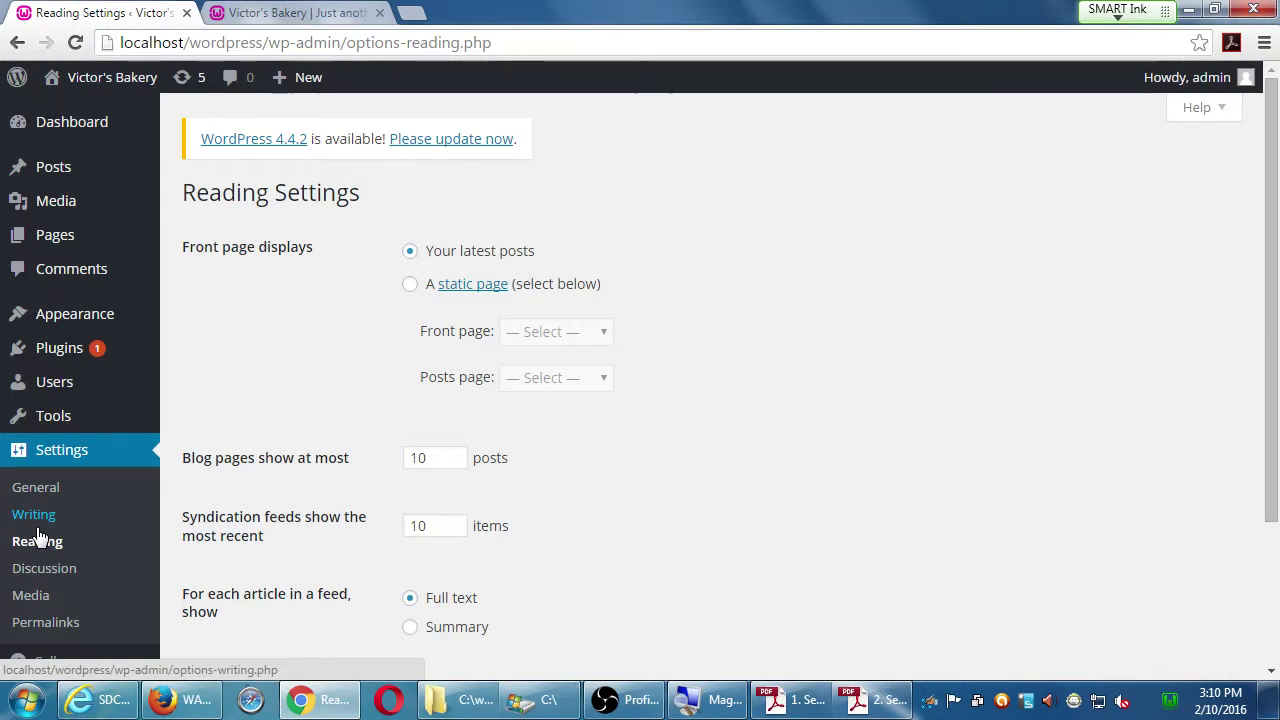
# Step: Load vmcampos.com/blog in a new browser tab
pyautogui.hotkey('ctrl', 't')
pyautogui.write('vmc')
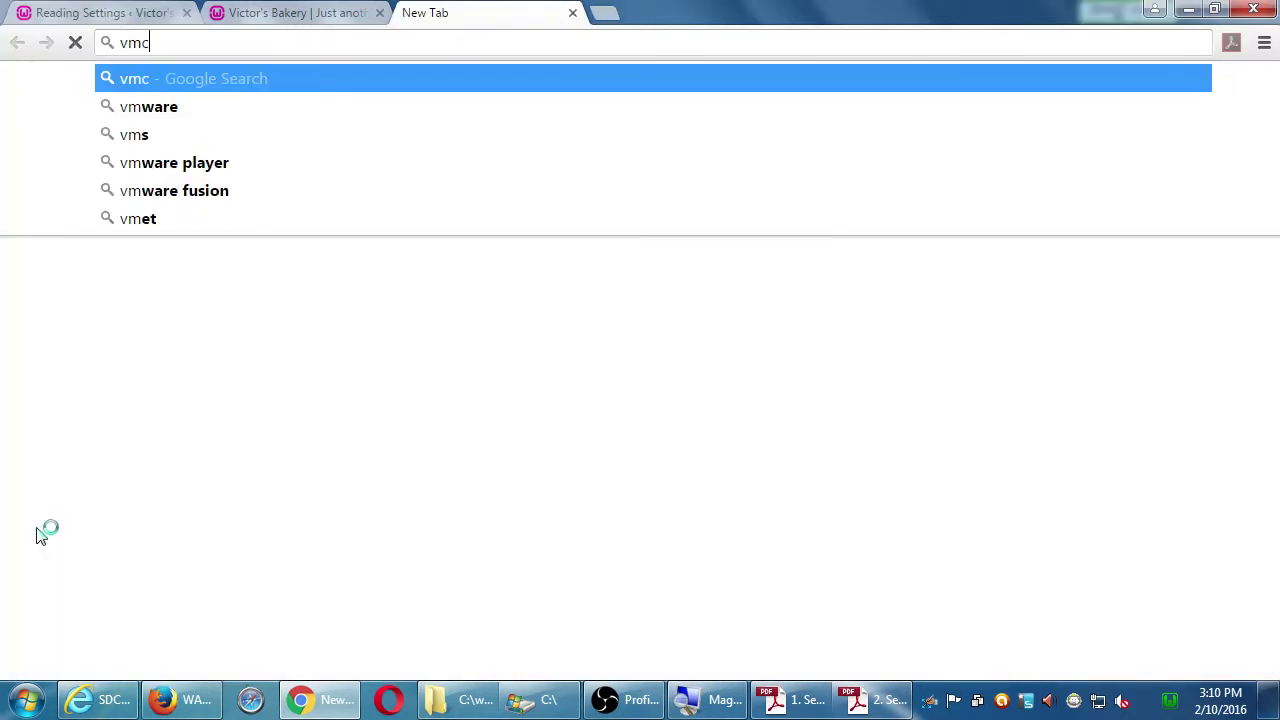
pyautogui.write('ampos.com/blog')
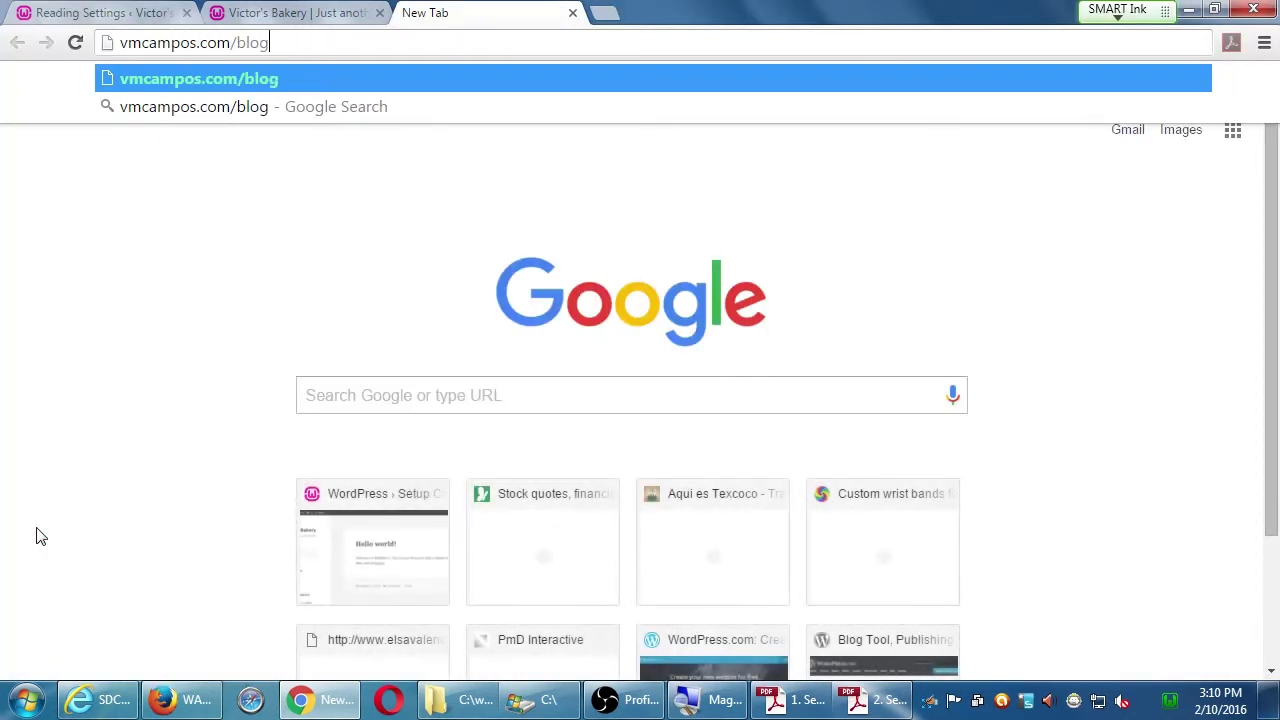
pyautogui.press('Return')
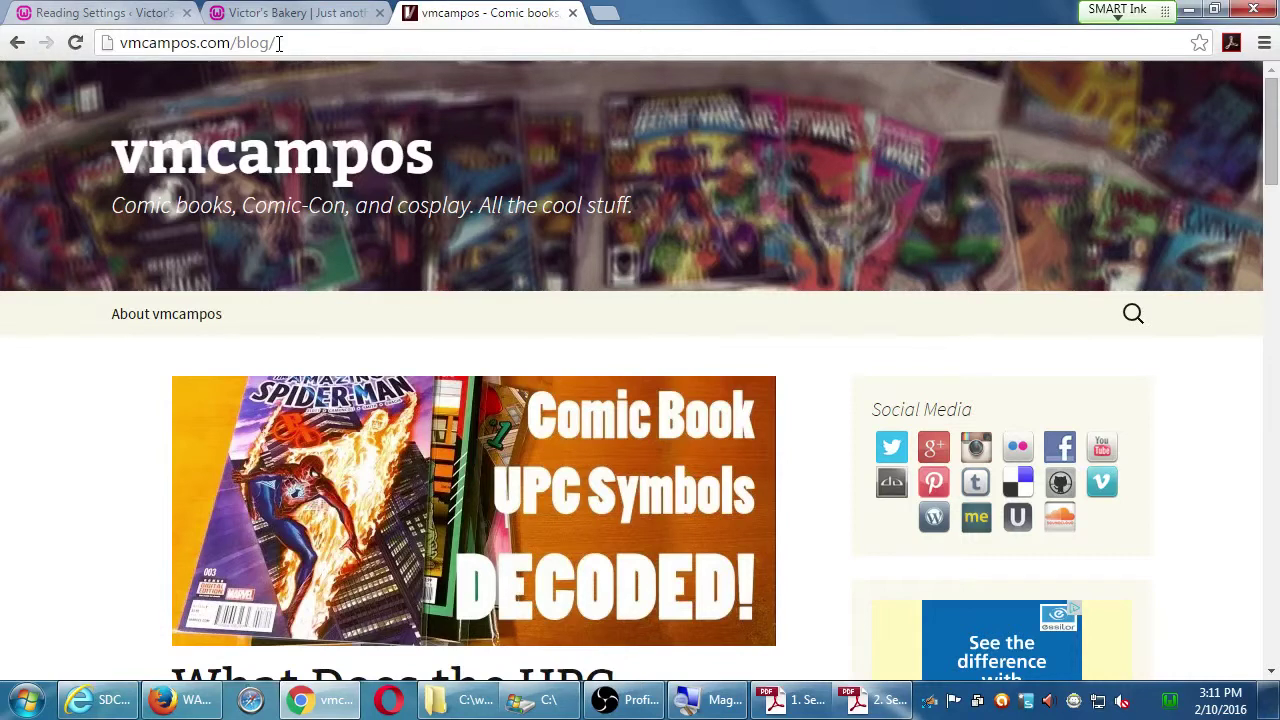
# Step: Scroll through the blog's latest posts
pyautogui.scroll(-2, 185, 333)
pyautogui.scroll(1, 180, 420)
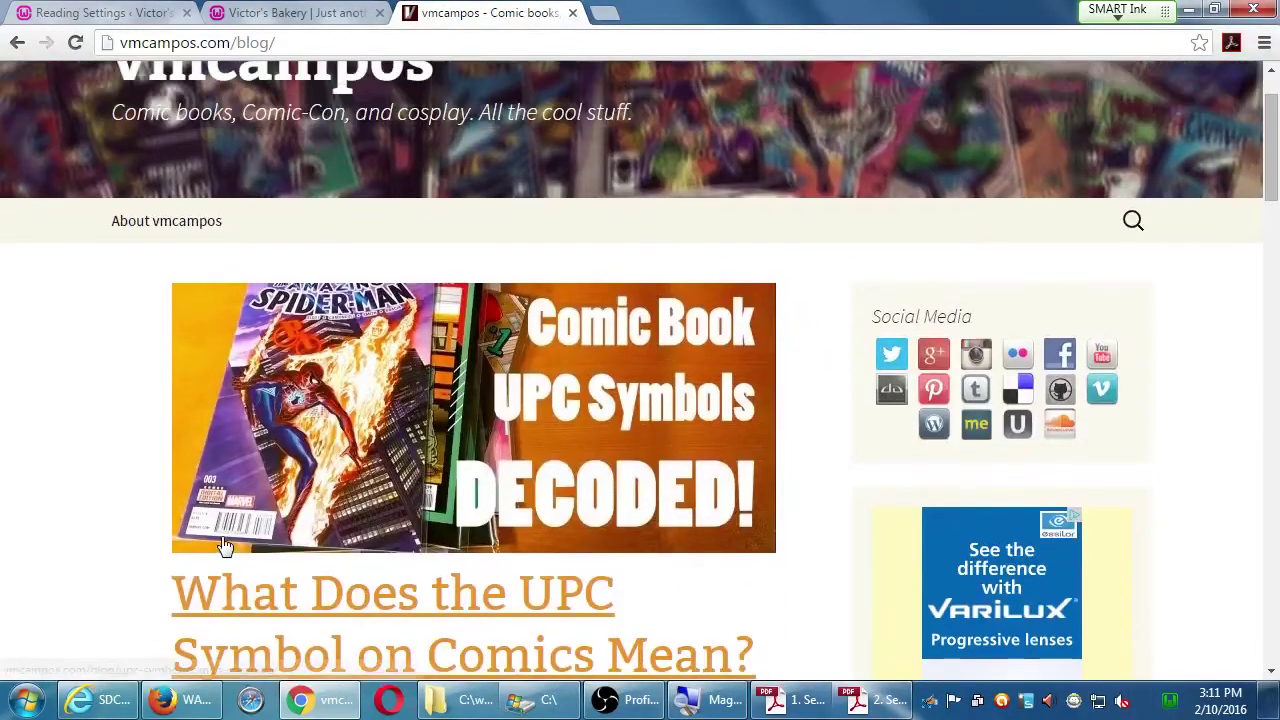
pyautogui.scroll(-1, 168, 547)
pyautogui.scroll(-1, 165, 545)
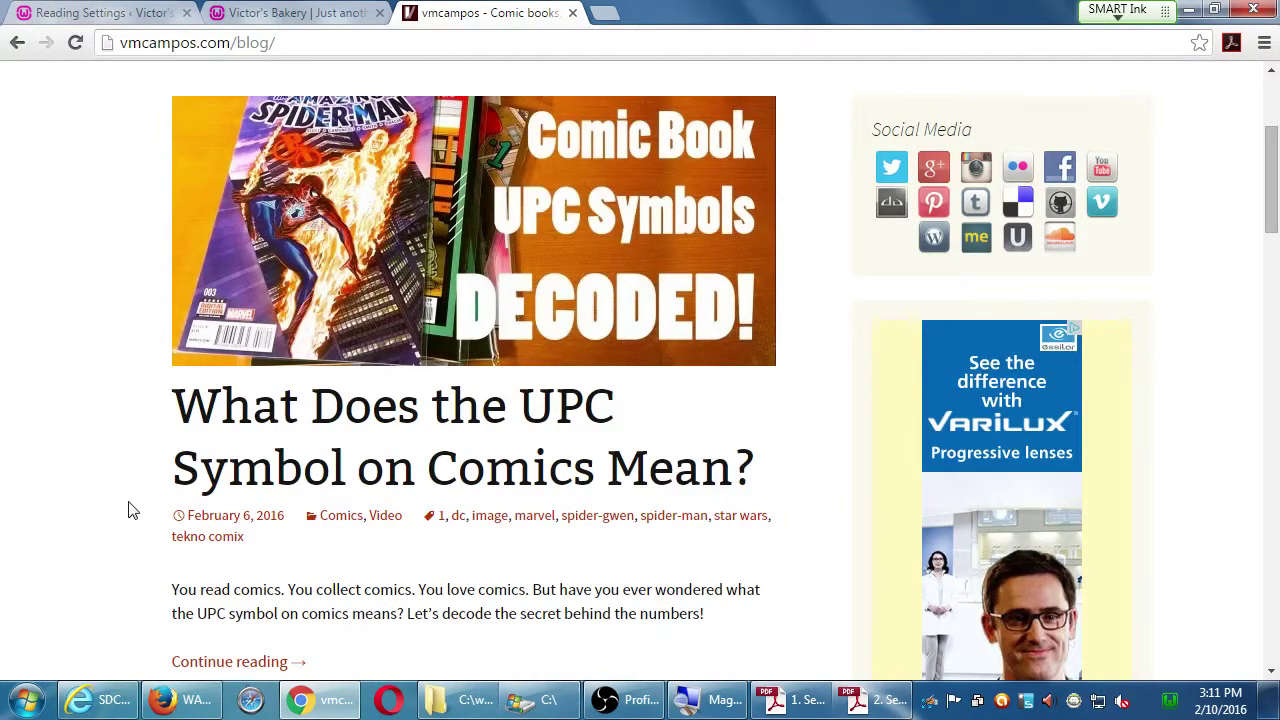
pyautogui.scroll(-4, 128, 510)
pyautogui.scroll(-3, 128, 510)
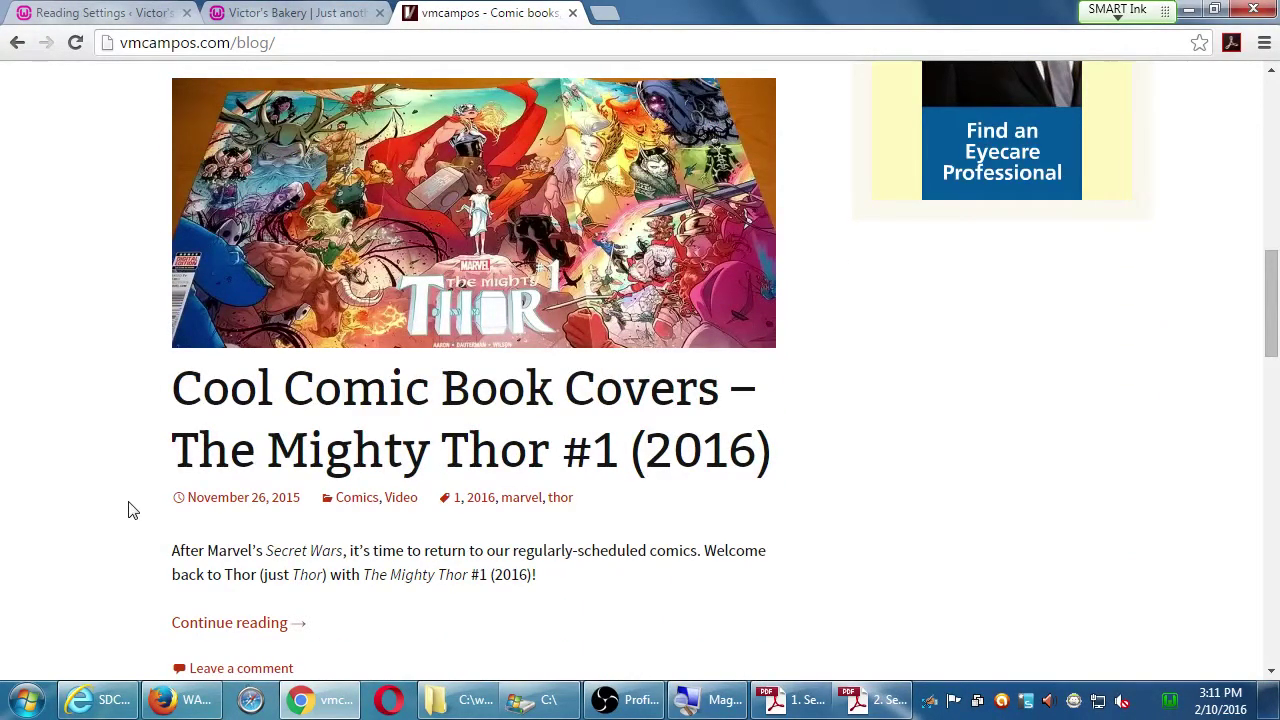
pyautogui.scroll(-5, 128, 510)
pyautogui.scroll(-2, 128, 510)
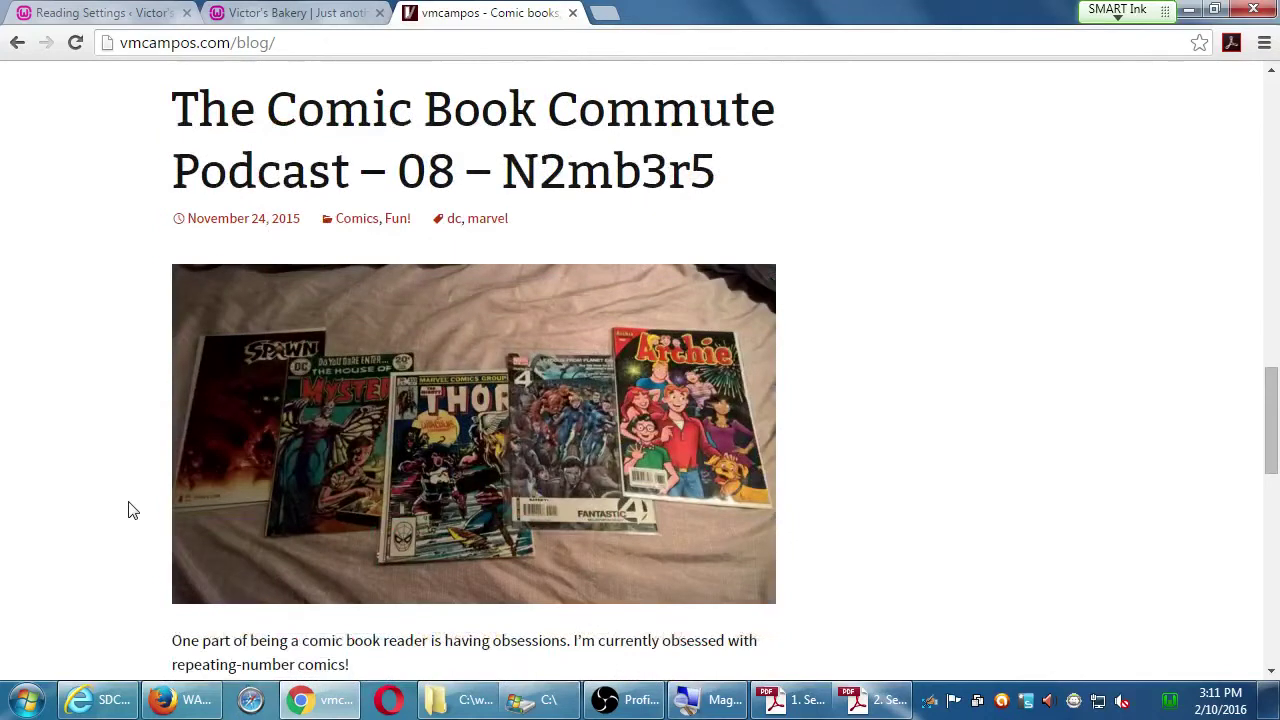
pyautogui.scroll(-4, 223, 449)
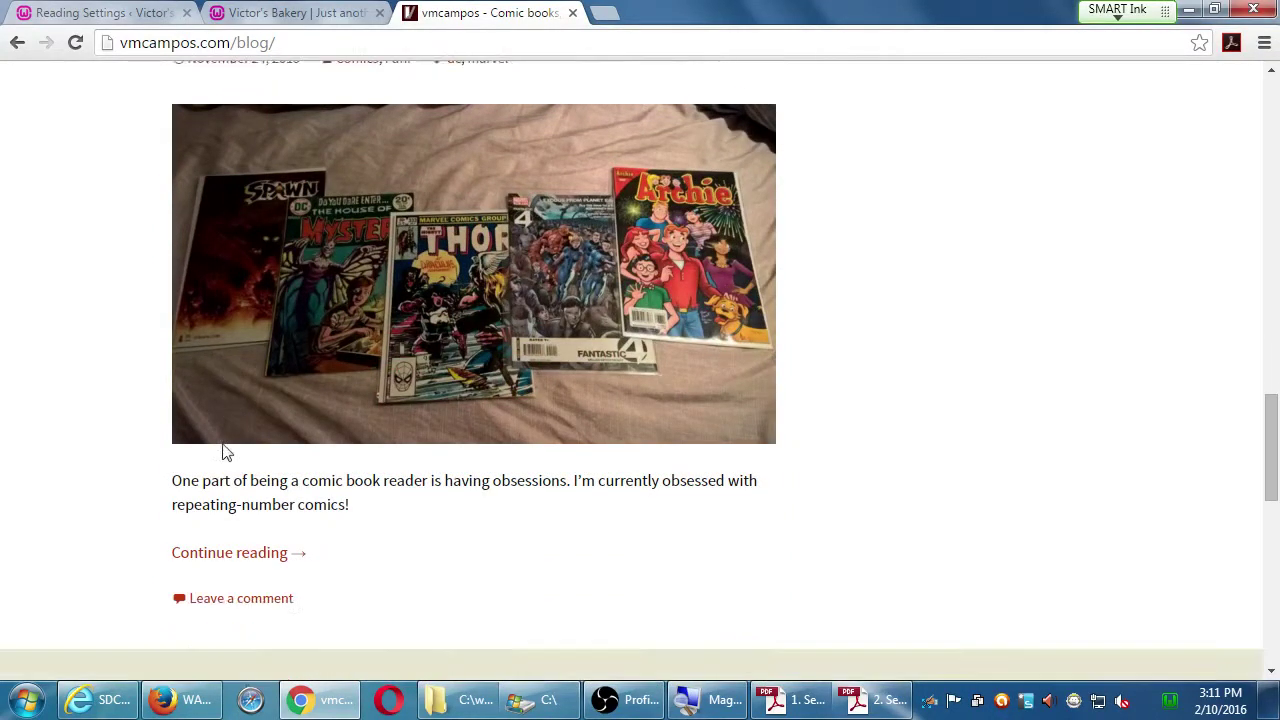
# Step: Browse the older posts, then return to the blog's front page
pyautogui.click(213, 450)
pyautogui.scroll(-1, 223, 460)
pyautogui.scroll(-8, 223, 459)
pyautogui.scroll(-8, 224, 457)
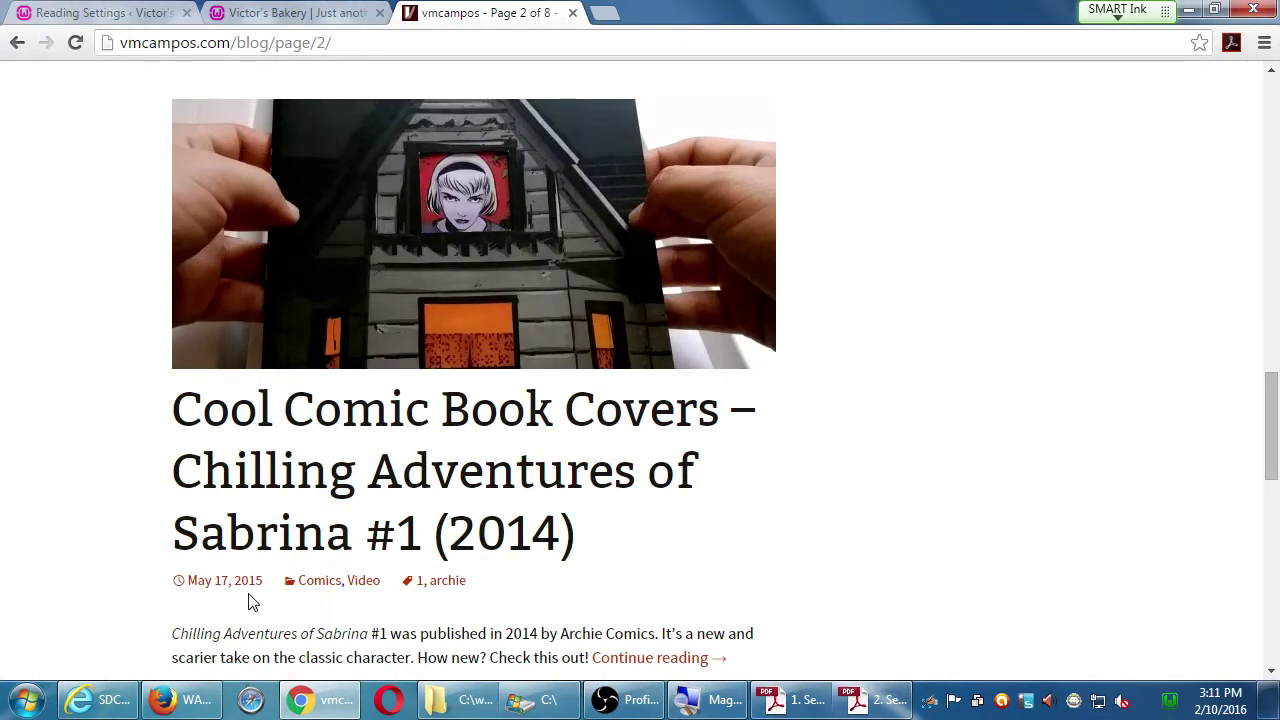
pyautogui.scroll(15, 252, 601)
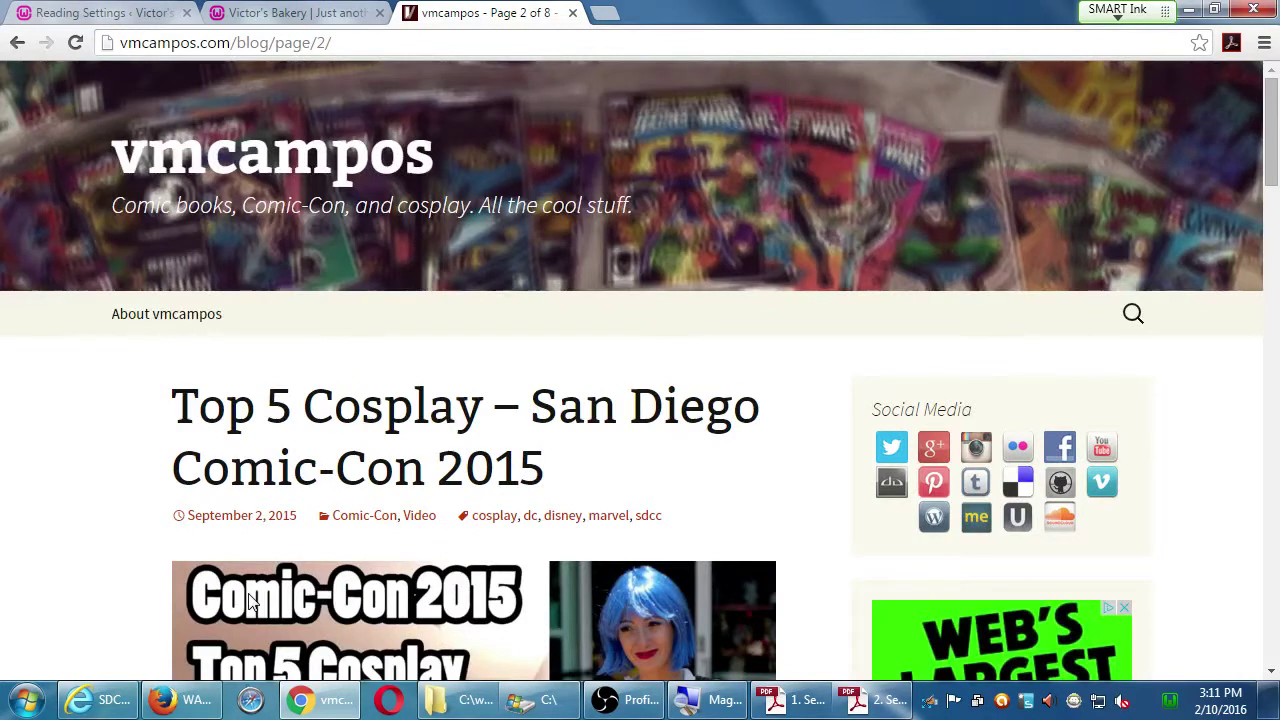
pyautogui.click(189, 168)
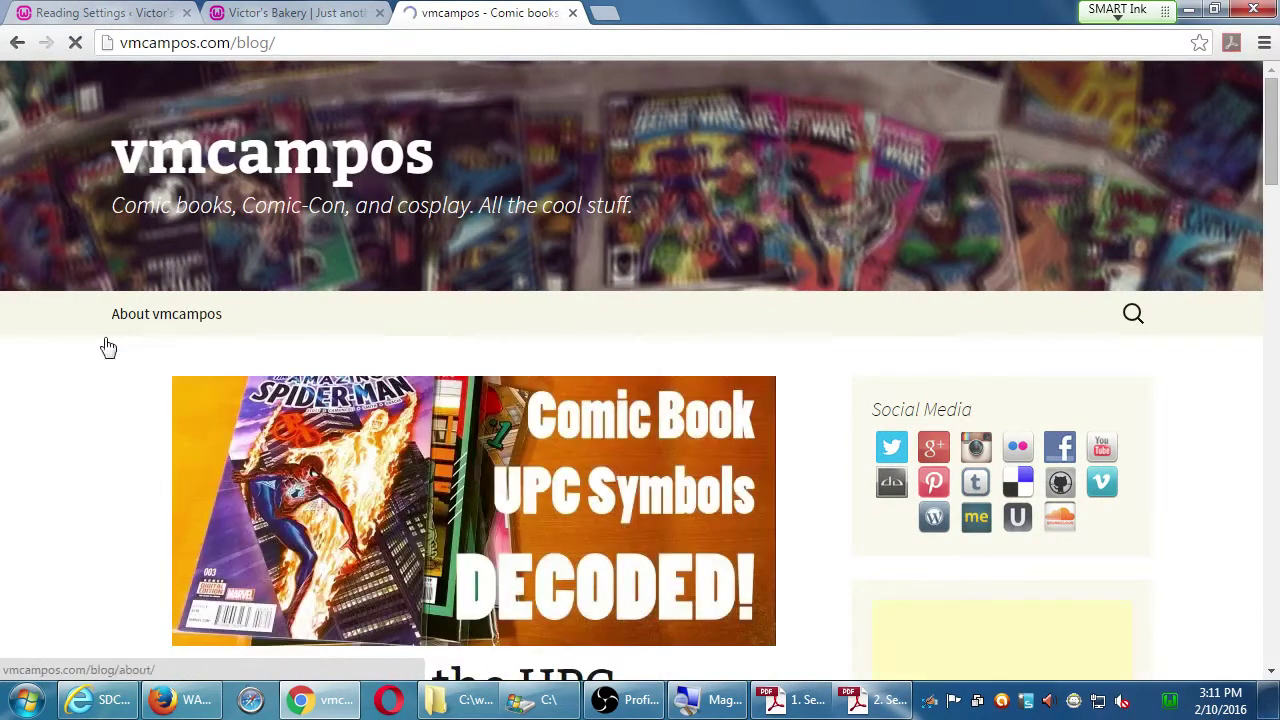
pyautogui.scroll(-3, 86, 409)
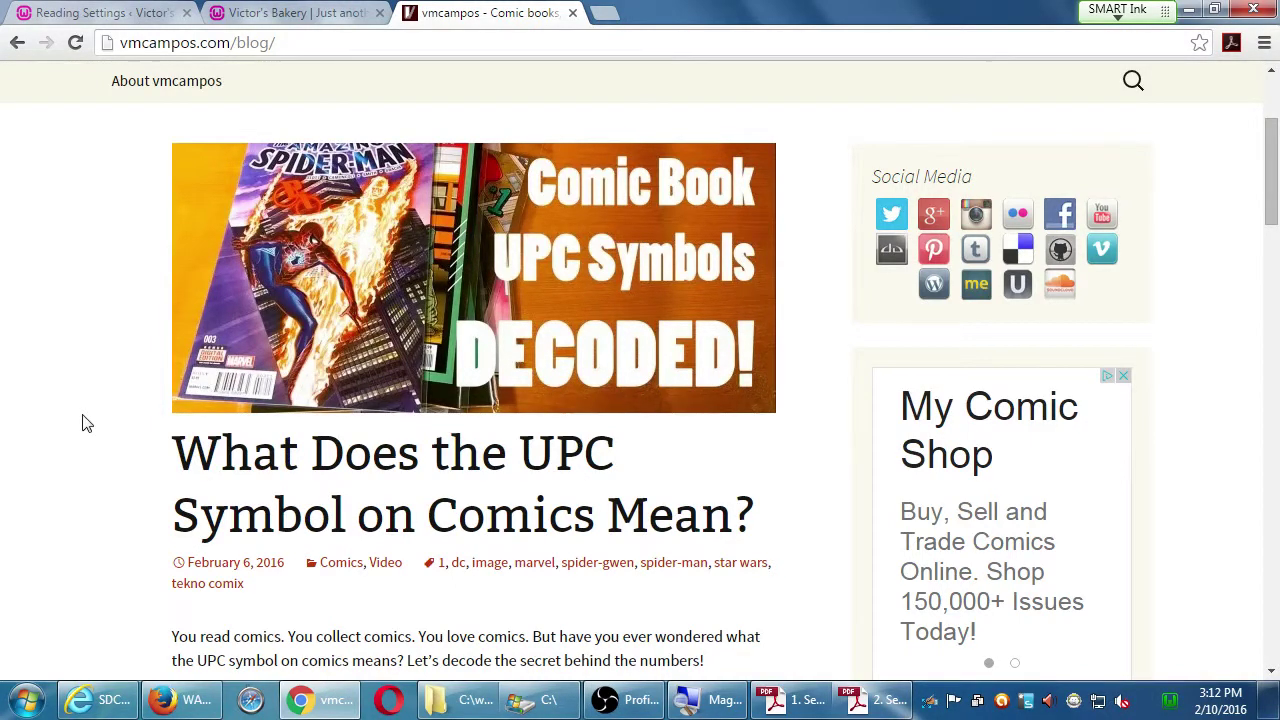
# Step: Search the web for 'italianissimo' in a new tab and open the Italianissimo Trattoria site
pyautogui.hotkey('ctrl', 't')
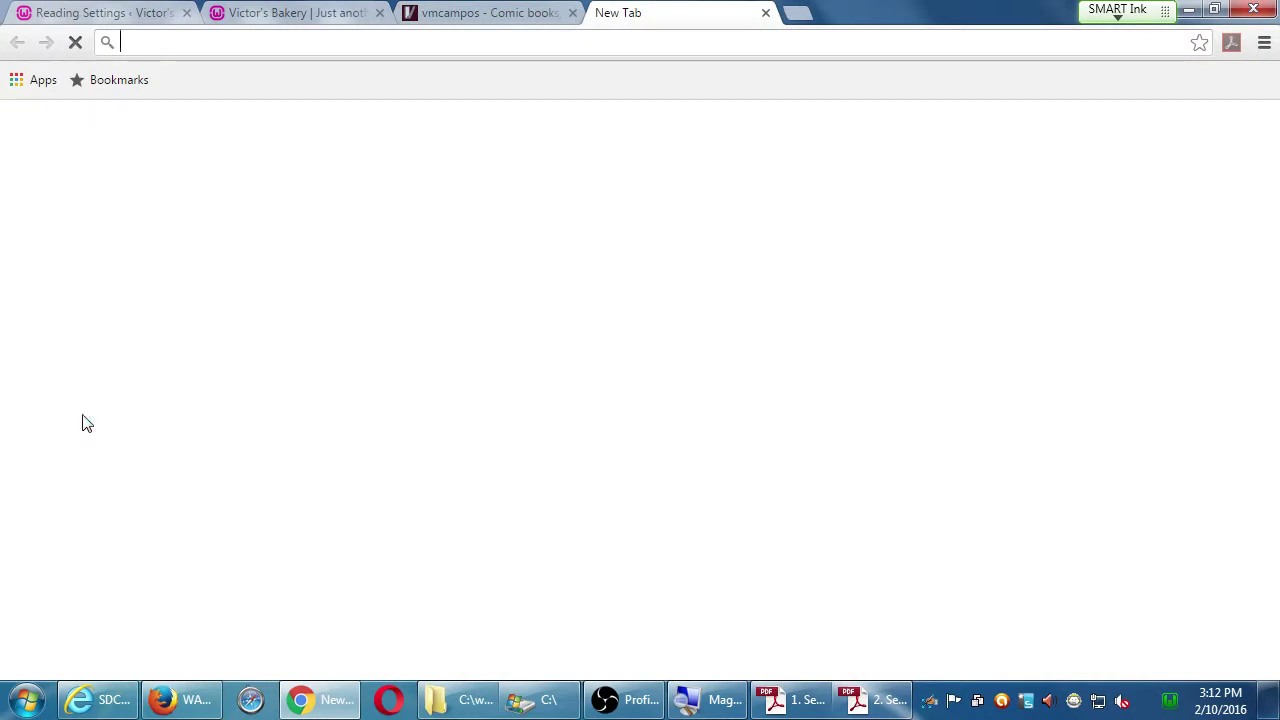
pyautogui.write('italianissimo')
pyautogui.press('Return')
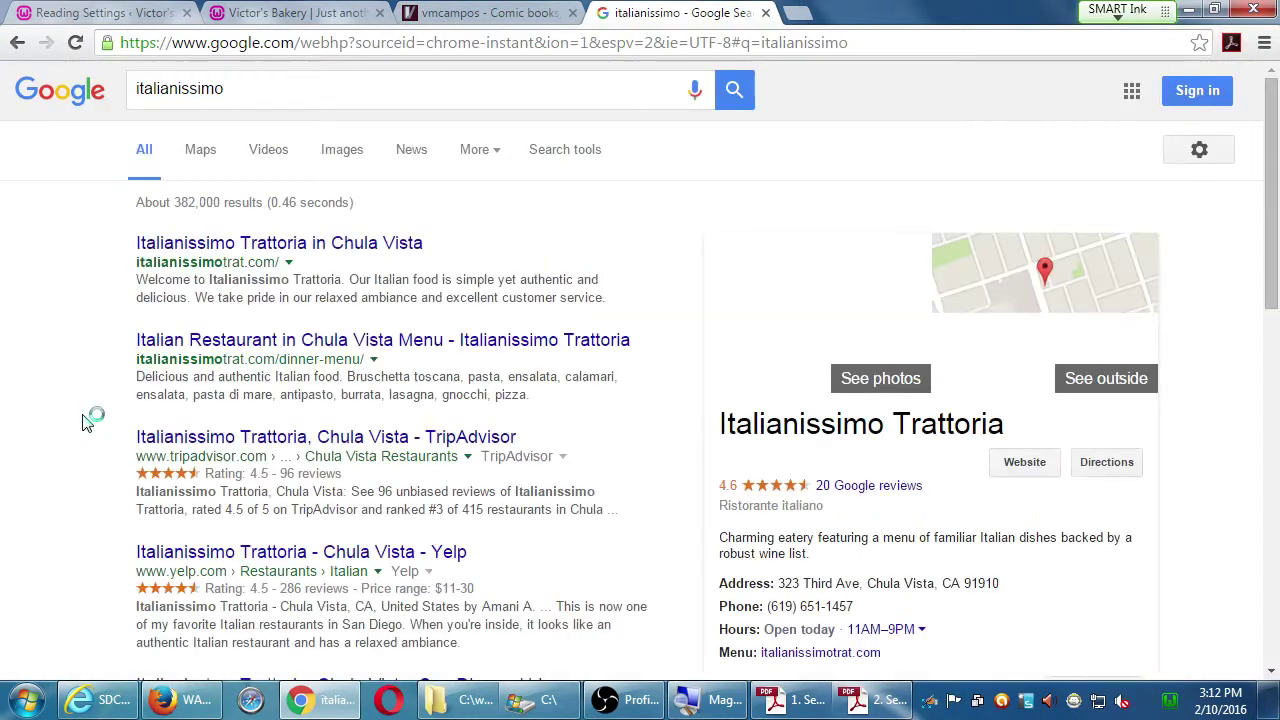
pyautogui.click(240, 247)
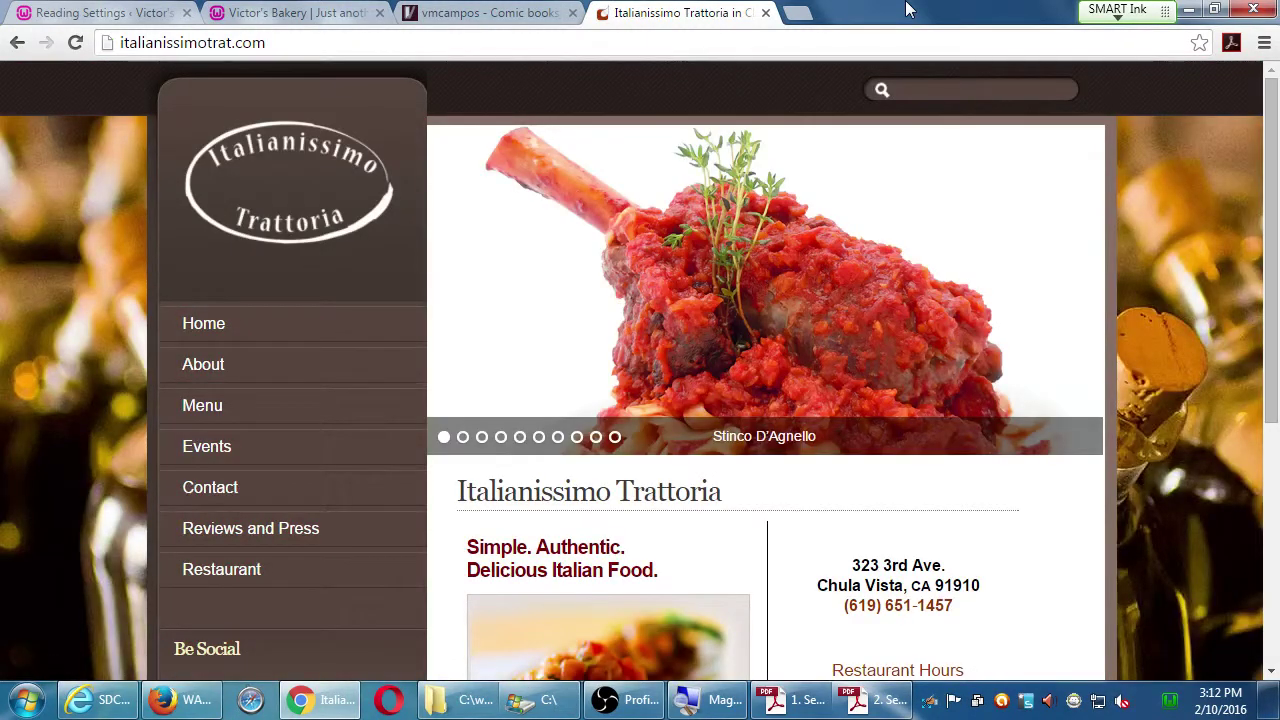
# Step: Look over the restaurant's home page, including its opening hours
pyautogui.scroll(-4, 1215, 265)
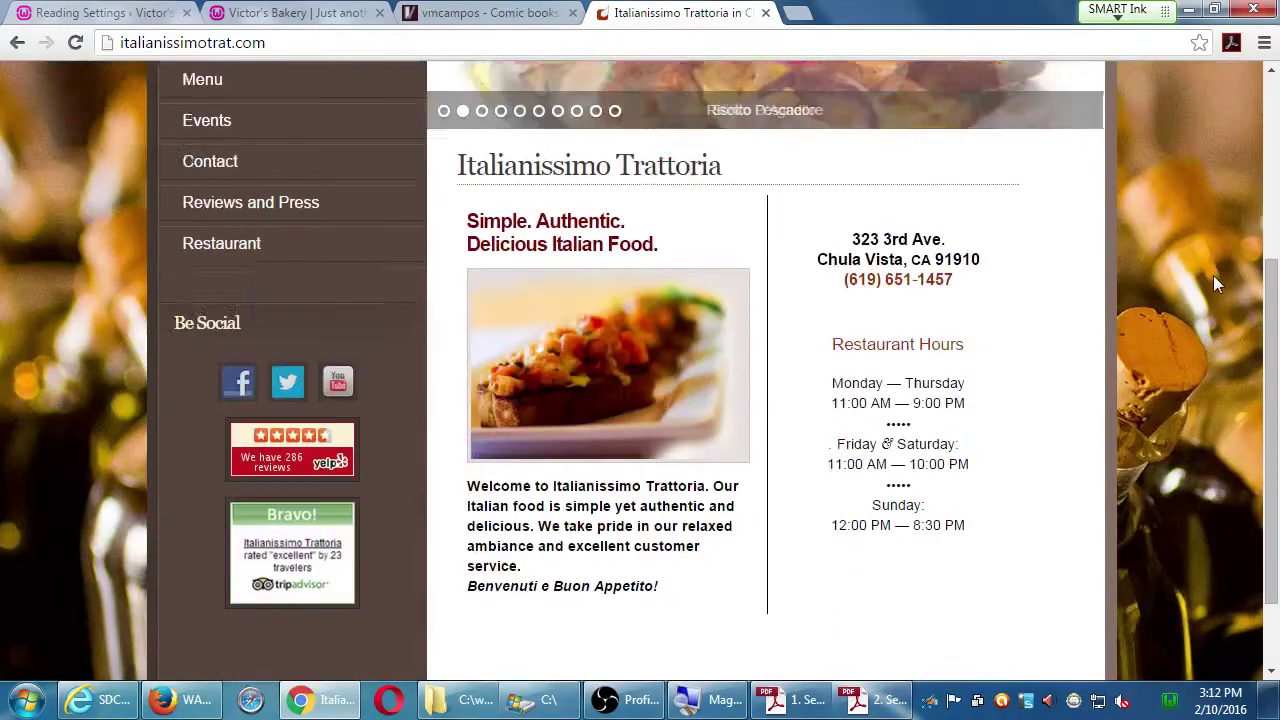
pyautogui.scroll(4, 1207, 280)
pyautogui.scroll(1, 1206, 282)
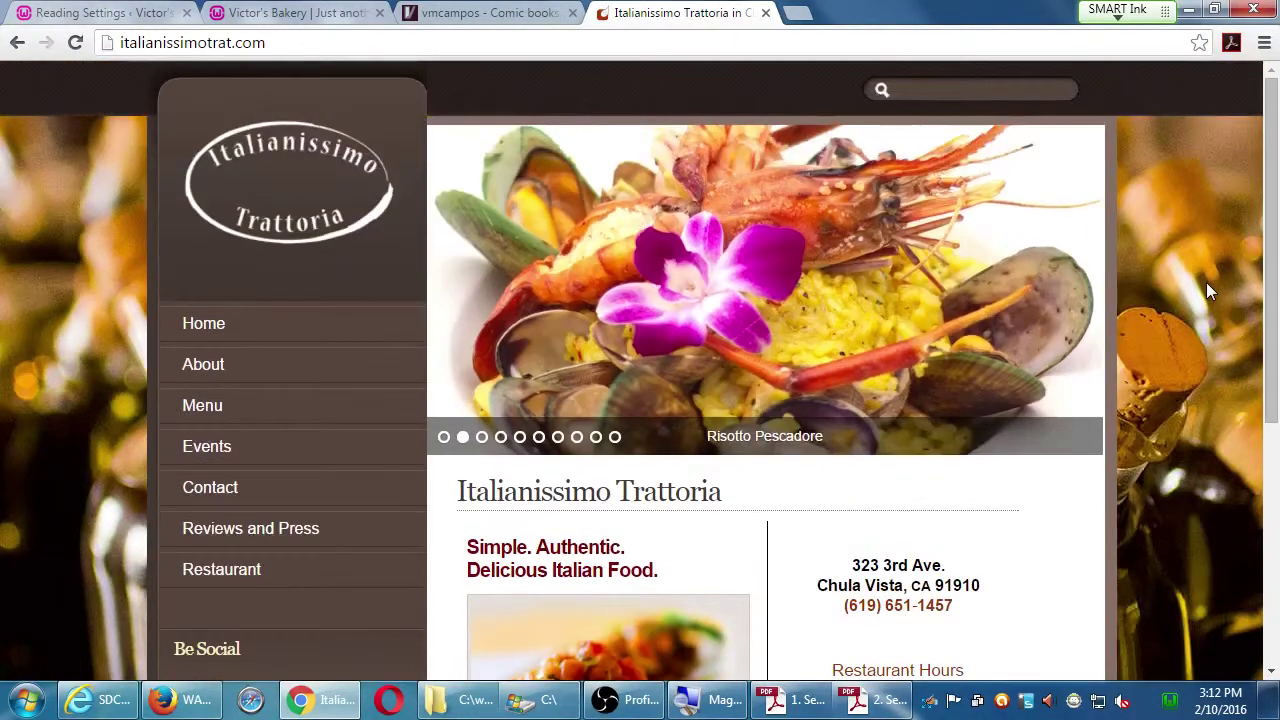
pyautogui.scroll(-1, 1206, 282)
pyautogui.scroll(1, 1204, 282)
pyautogui.scroll(-1, 851, 251)
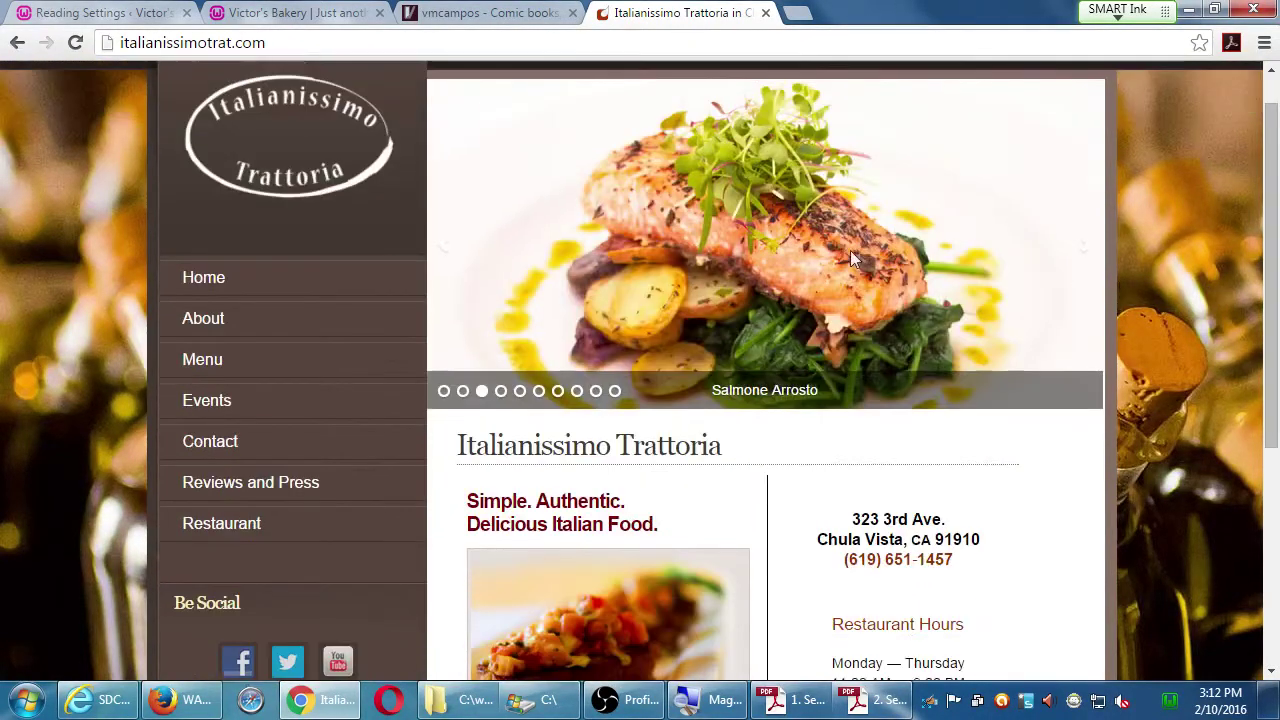
pyautogui.scroll(-2, 852, 258)
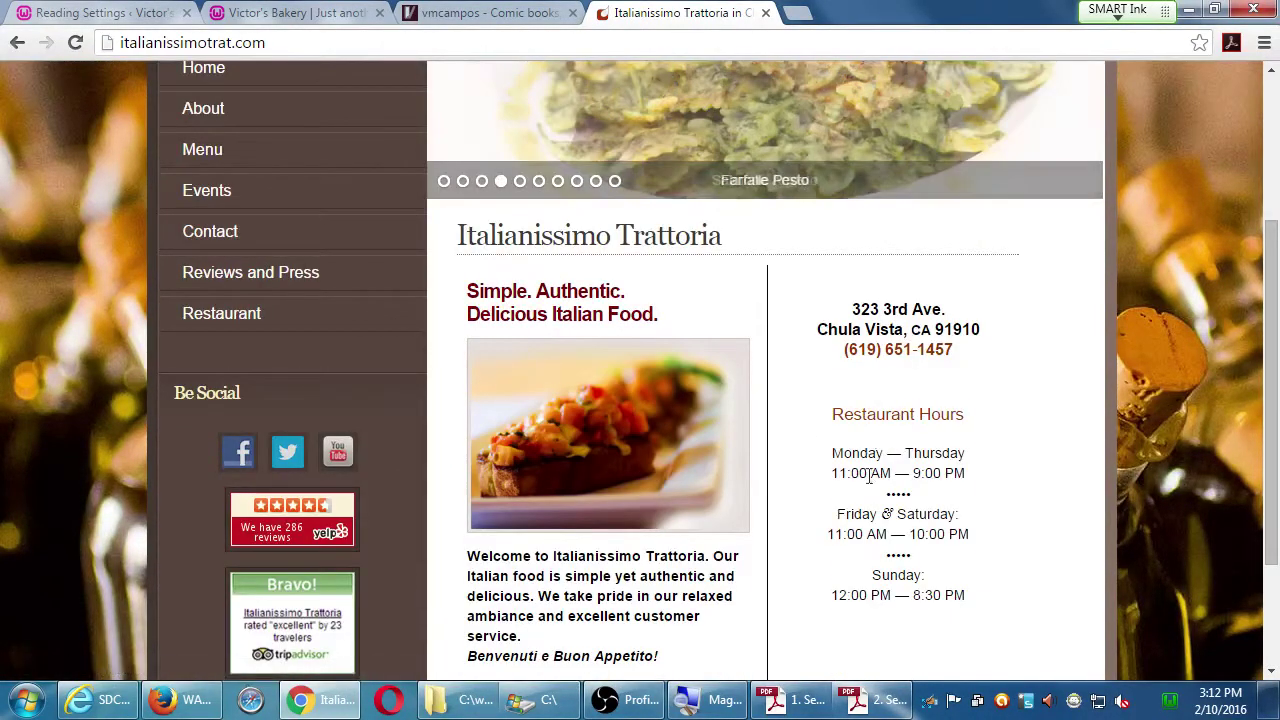
pyautogui.moveTo(866, 447); pyautogui.dragTo(885, 575)
pyautogui.click(666, 543)
pyautogui.scroll(3, 666, 546)
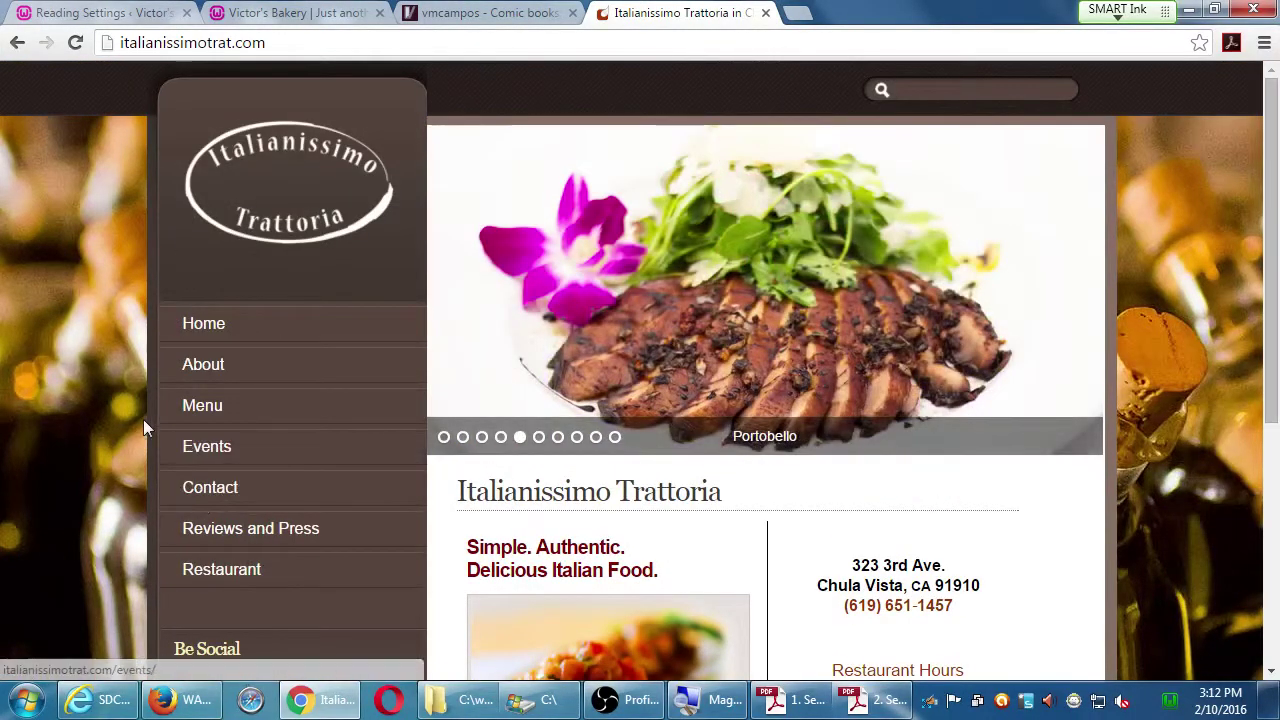
# Step: View the dinner menu, return to the home page, then go back to the vmcampos blog tab
pyautogui.click(223, 405)
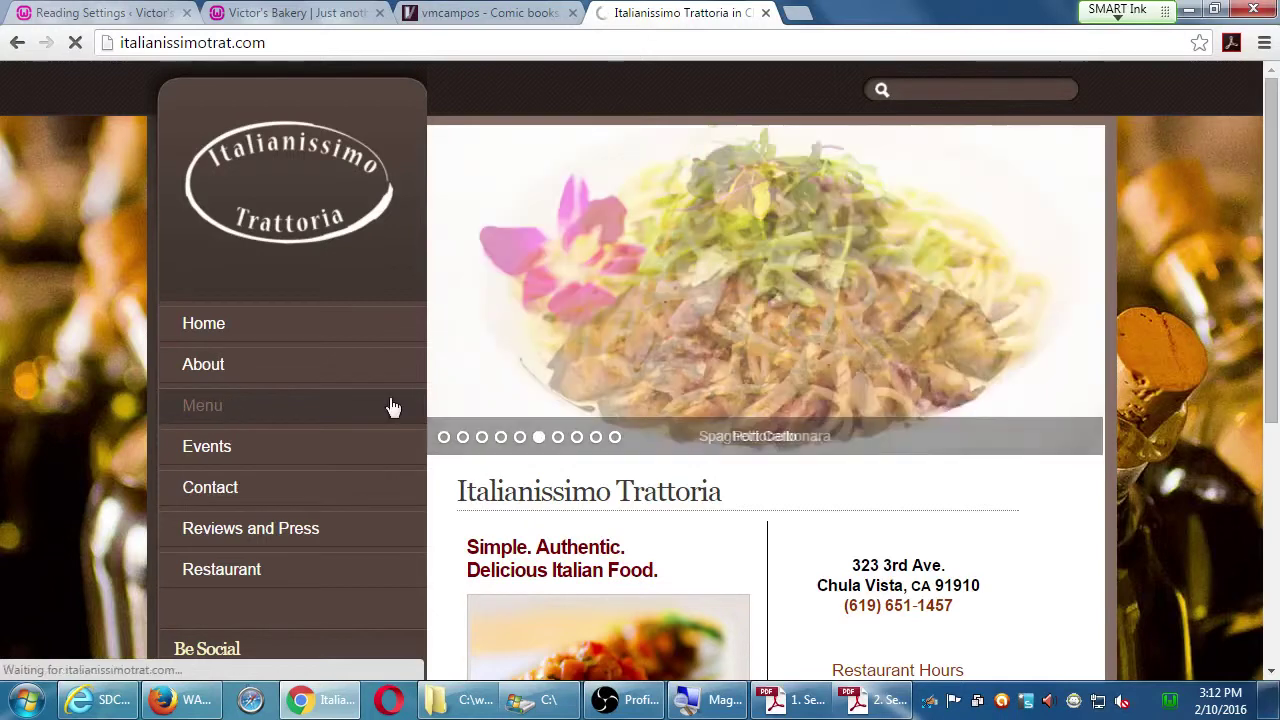
pyautogui.scroll(-1, 566, 481)
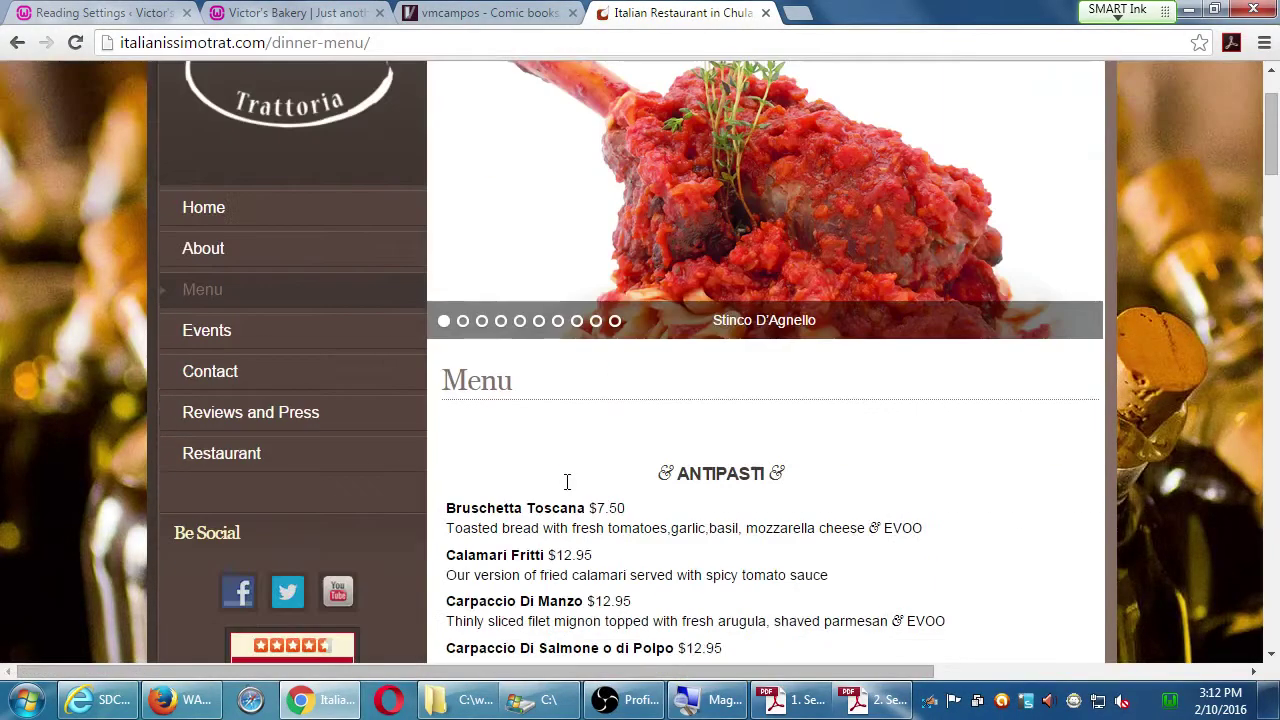
pyautogui.scroll(-2, 566, 481)
pyautogui.scroll(3, 566, 487)
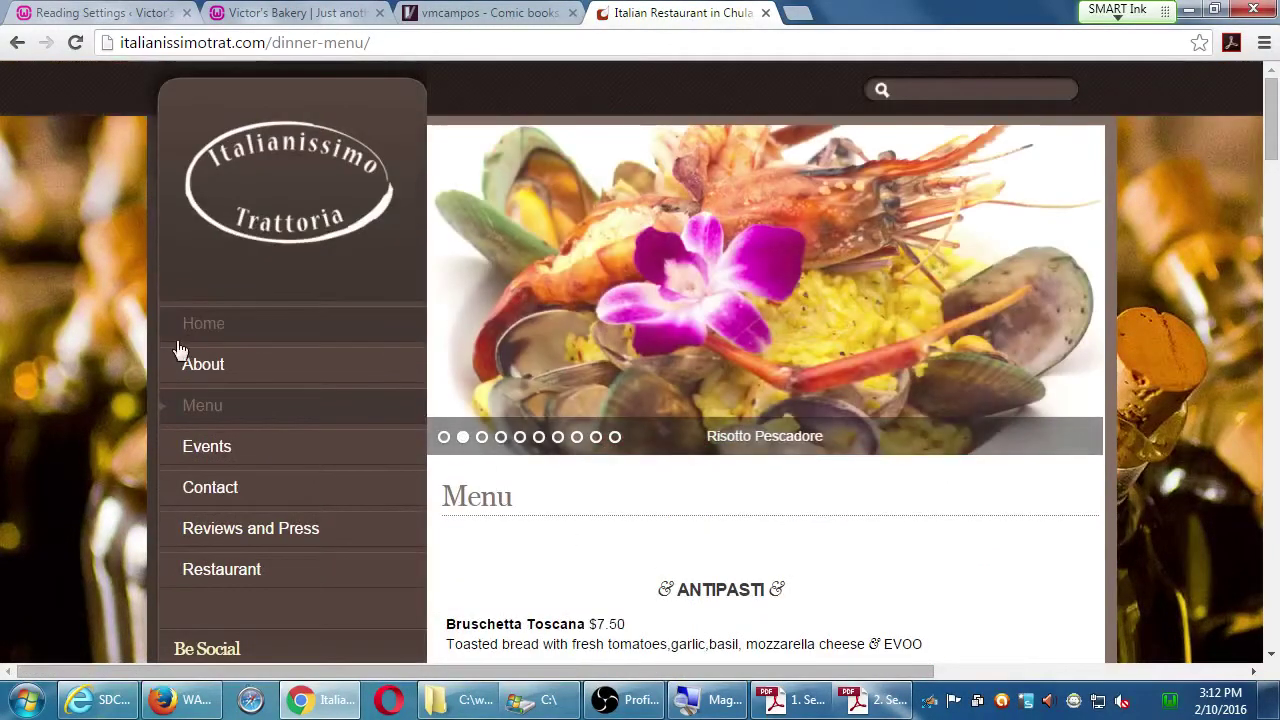
pyautogui.click(197, 327)
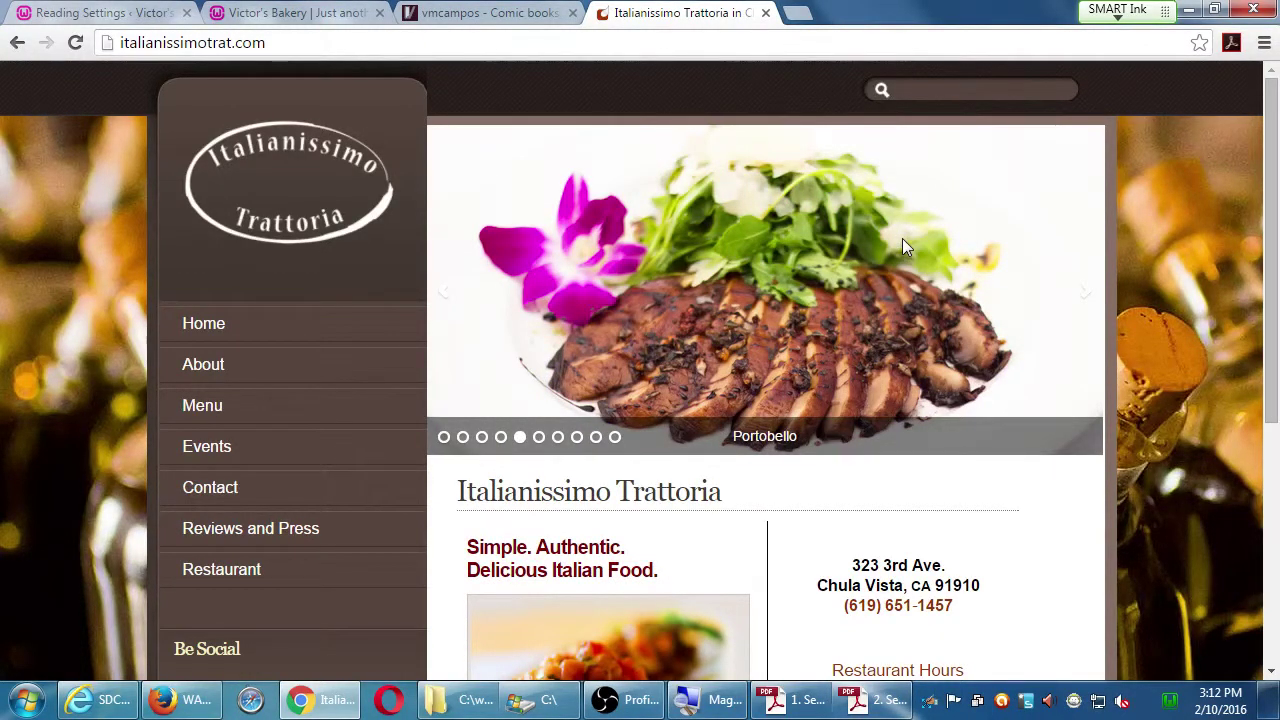
pyautogui.scroll(-4, 902, 240)
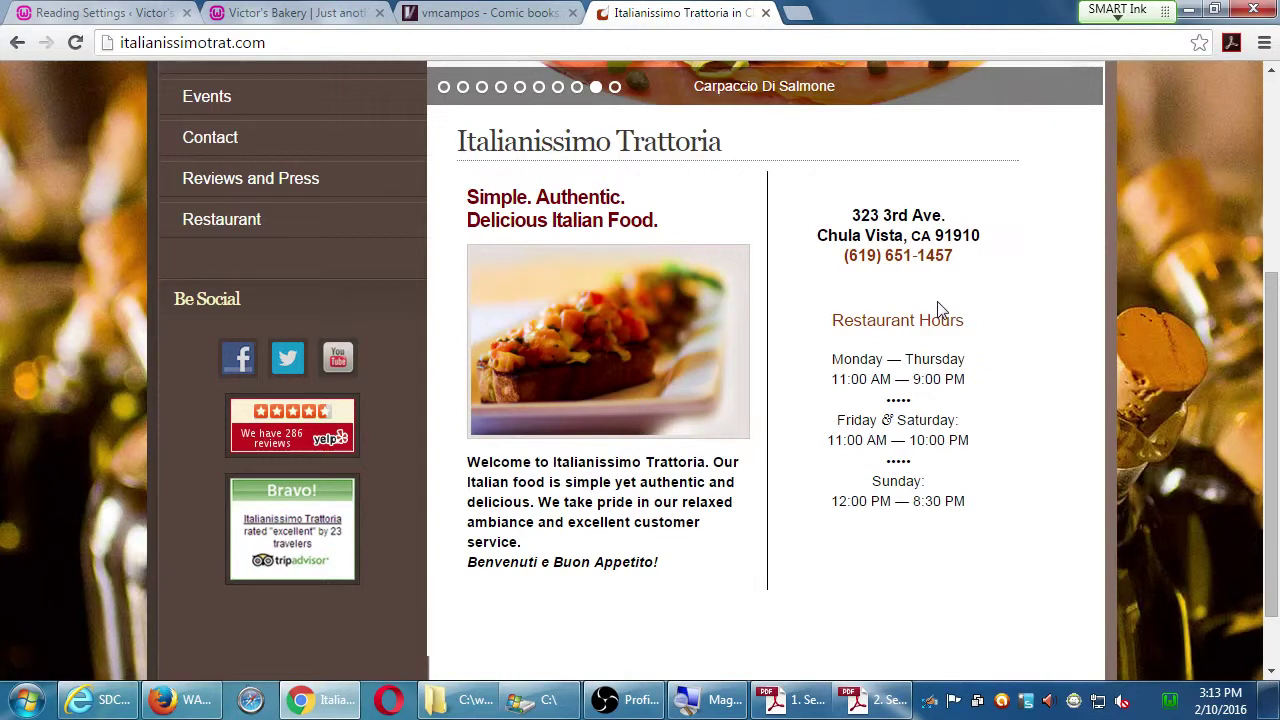
pyautogui.hotkey('ctrl', 'shift', 'Tab')
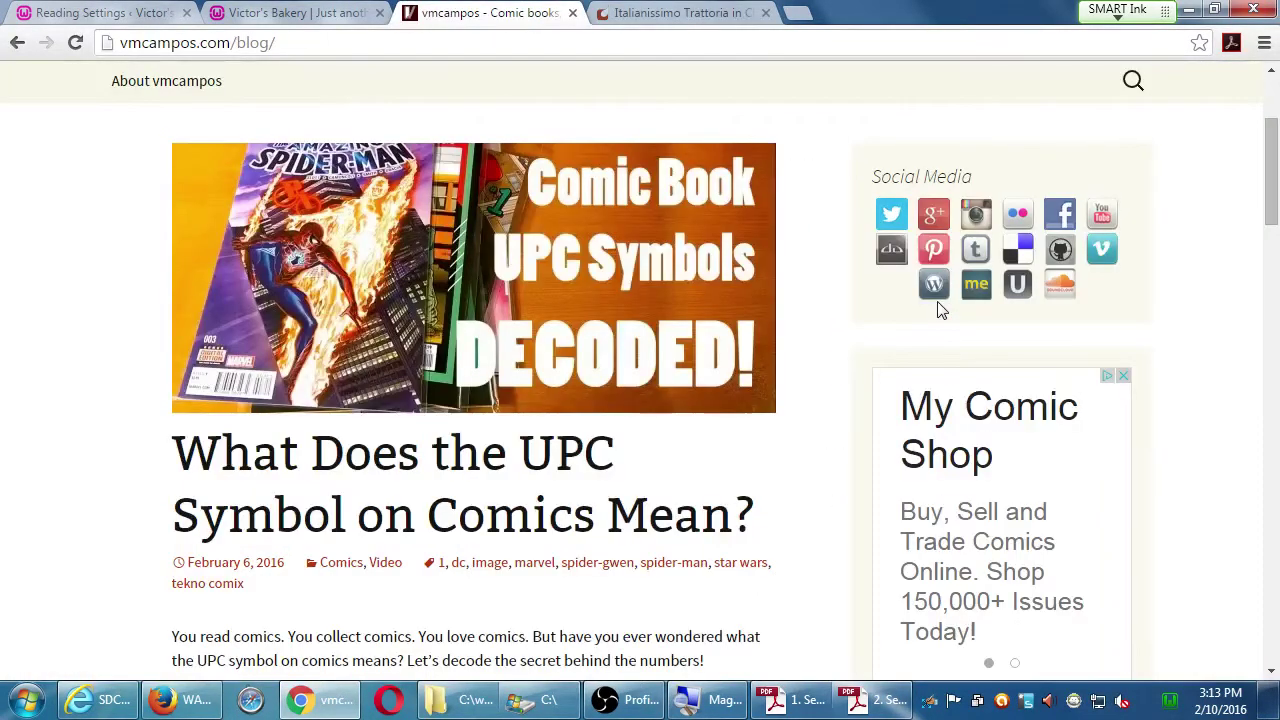
# Step: Move from the blog over to the Italianissimo Trattoria tab
pyautogui.scroll(1, 940, 310)
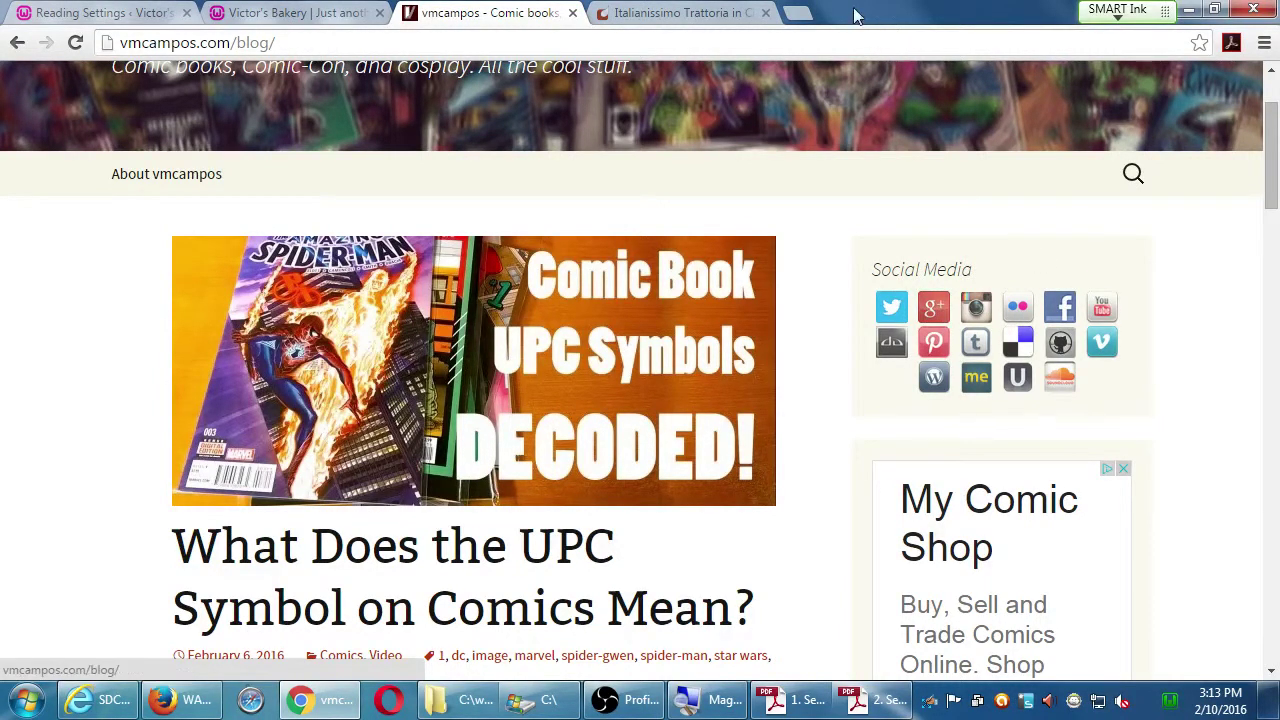
pyautogui.click(735, 12)
pyautogui.scroll(4, 837, 590)
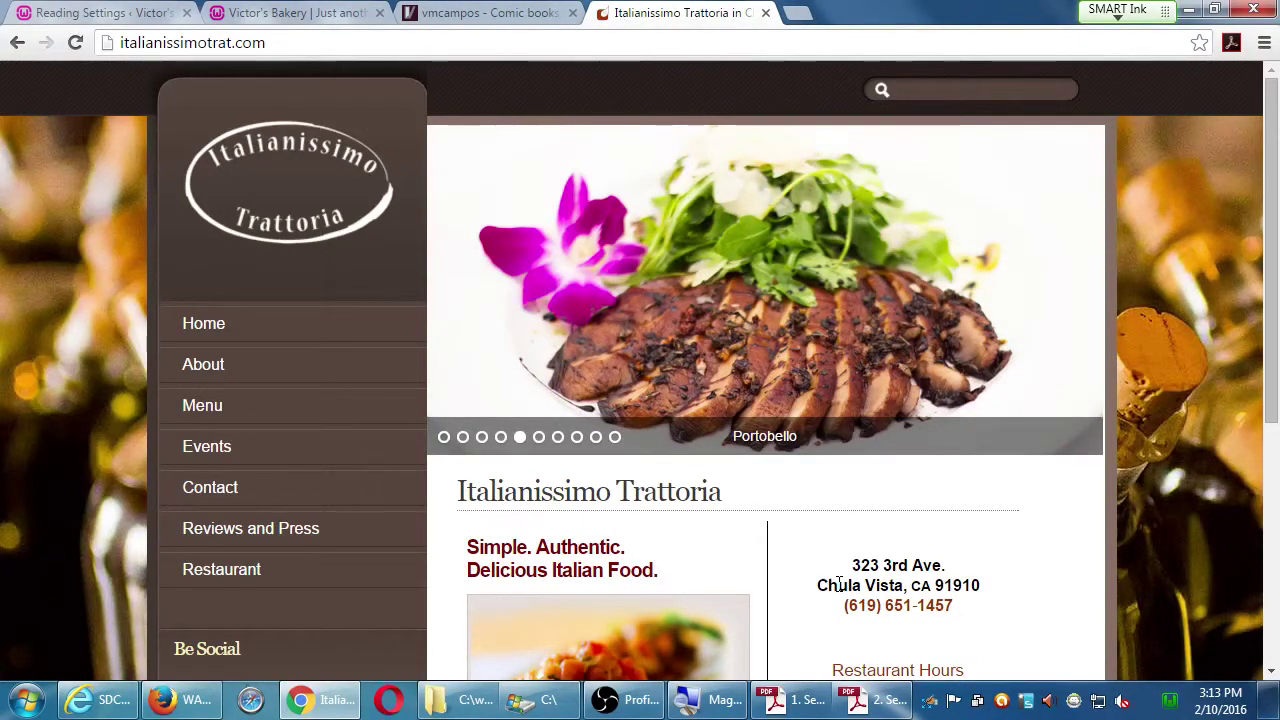
# Step: Open the Aqui es Texcoco site in a new tab, placed before the Italianissimo tab
pyautogui.hotkey('ctrl', 't')
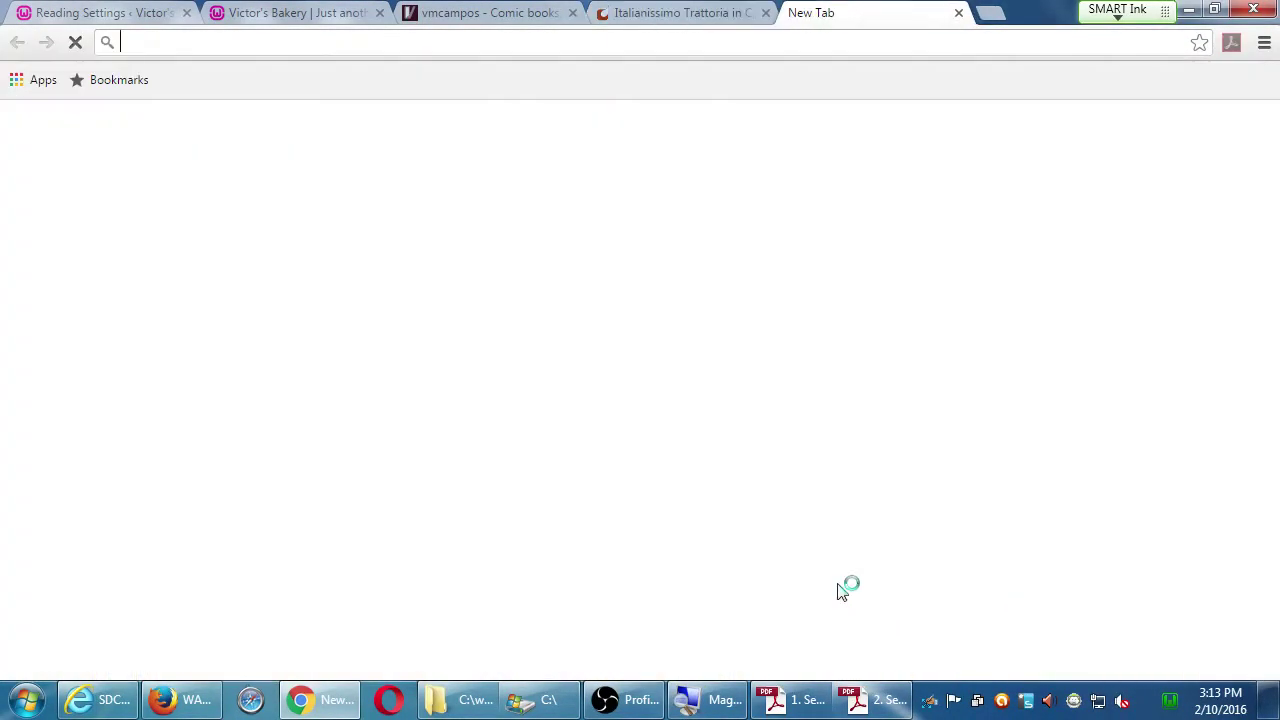
pyautogui.write('aqui')
pyautogui.press('Return')
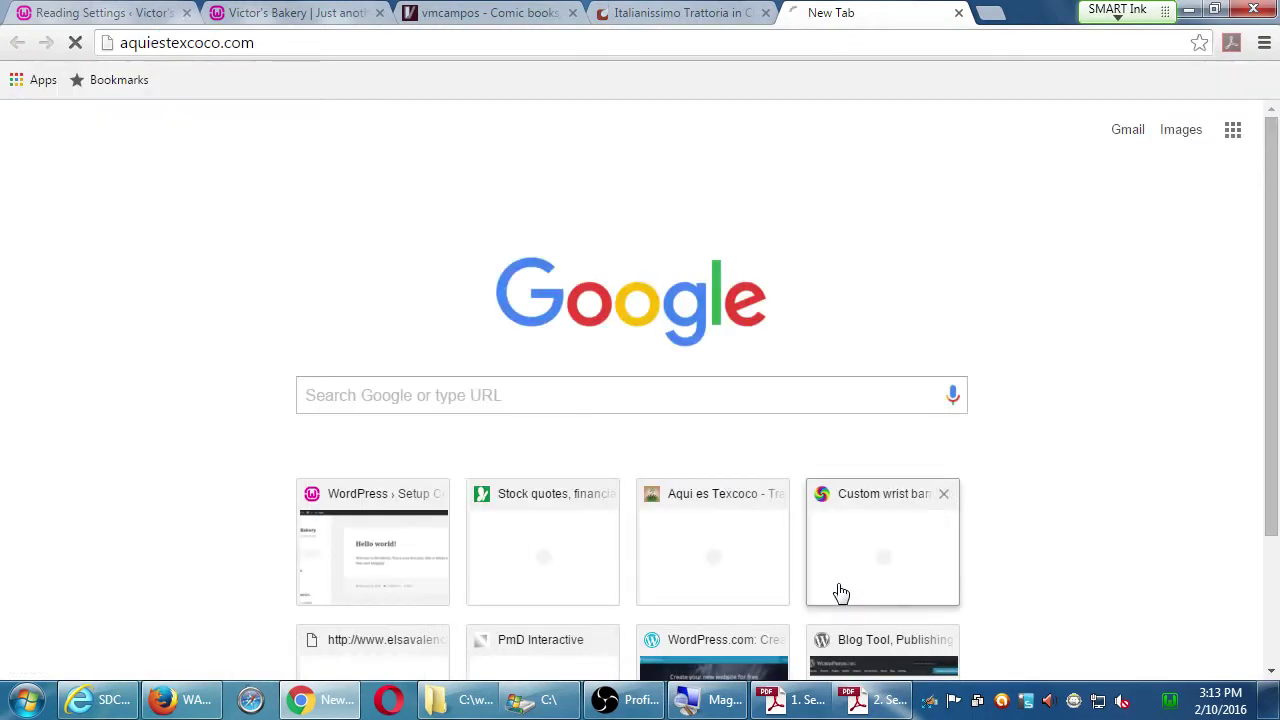
pyautogui.moveTo(900, 12); pyautogui.dragTo(706, 69)
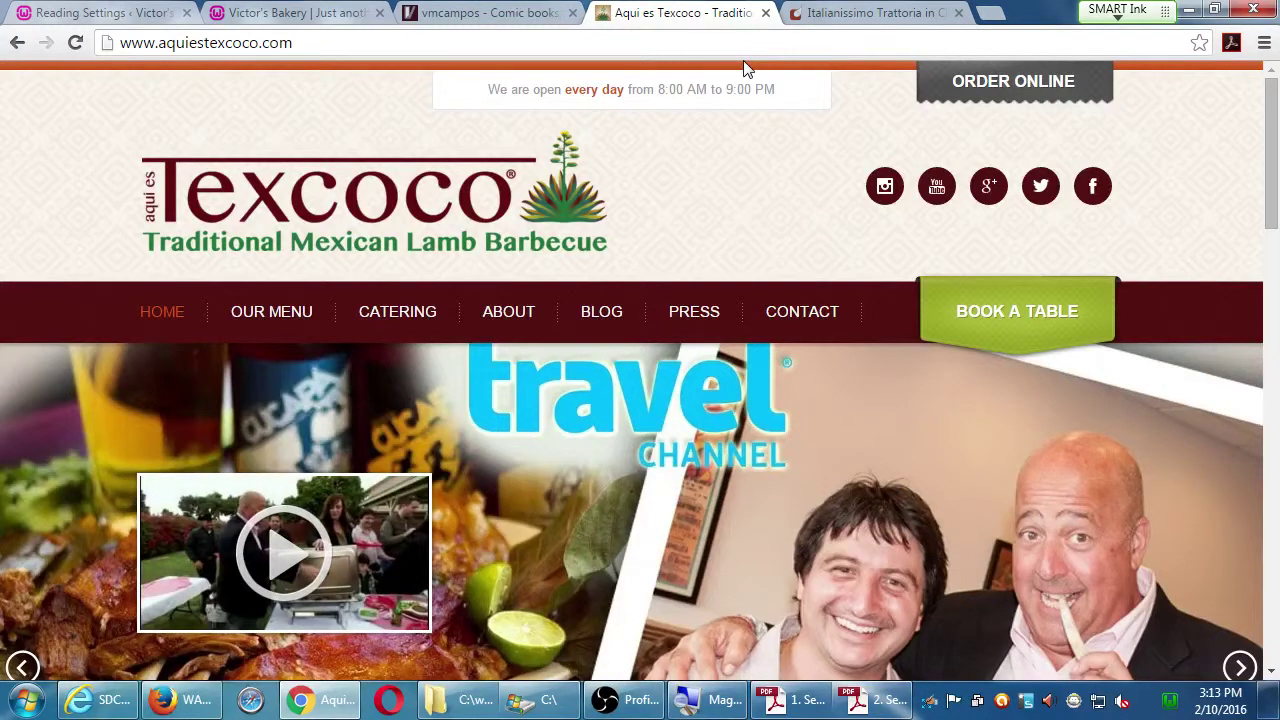
# Step: Browse the Texcoco site, including the lamb barbecue description, then return to Reading Settings
pyautogui.scroll(-3, 744, 68)
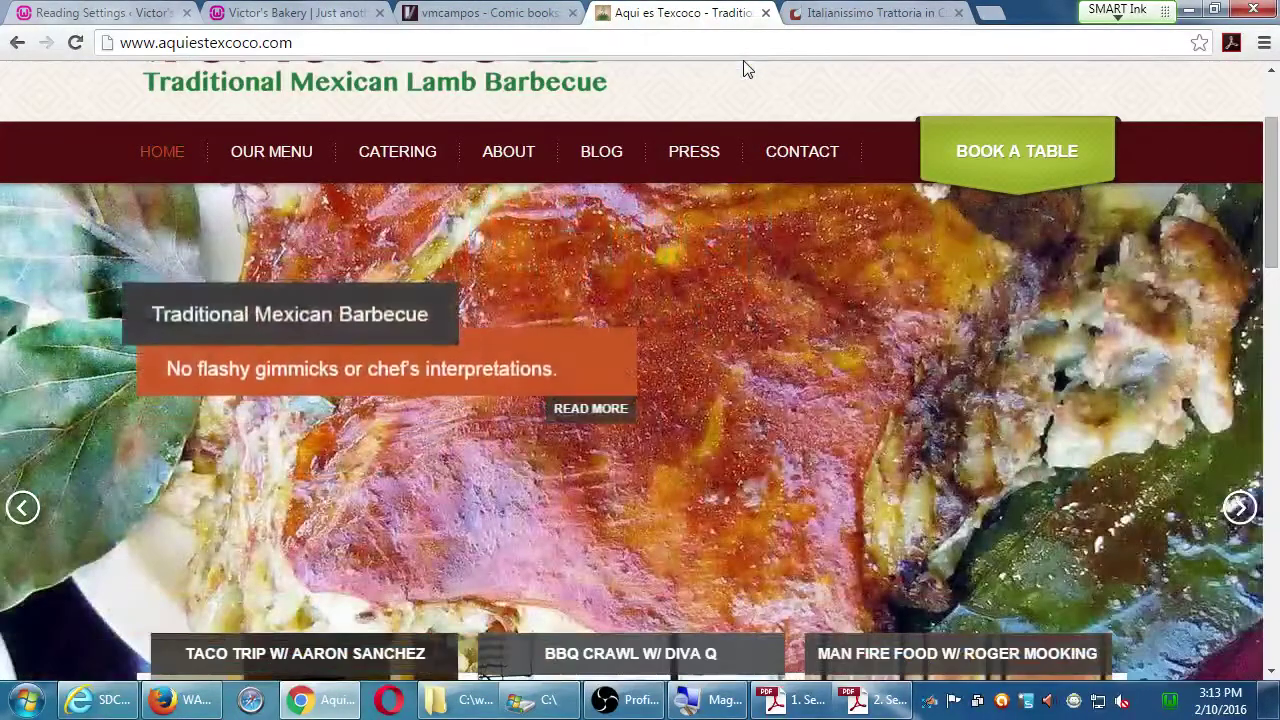
pyautogui.scroll(-3, 744, 68)
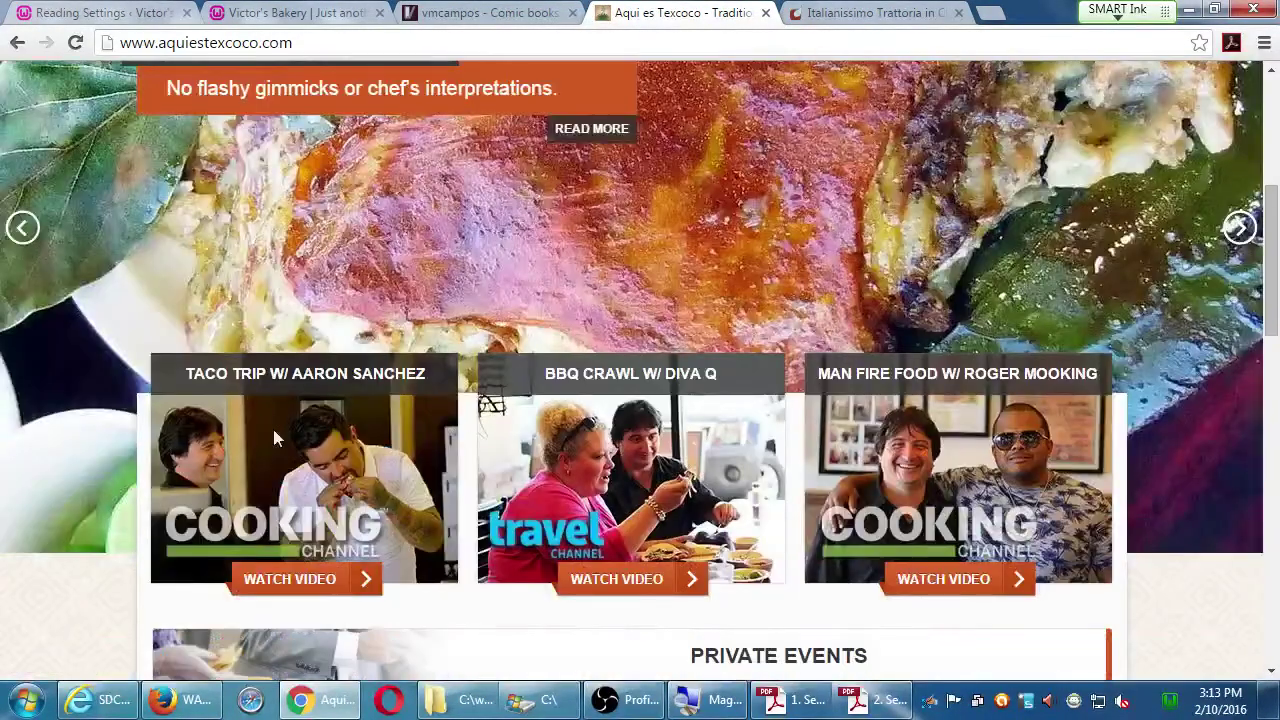
pyautogui.scroll(-2, 486, 360)
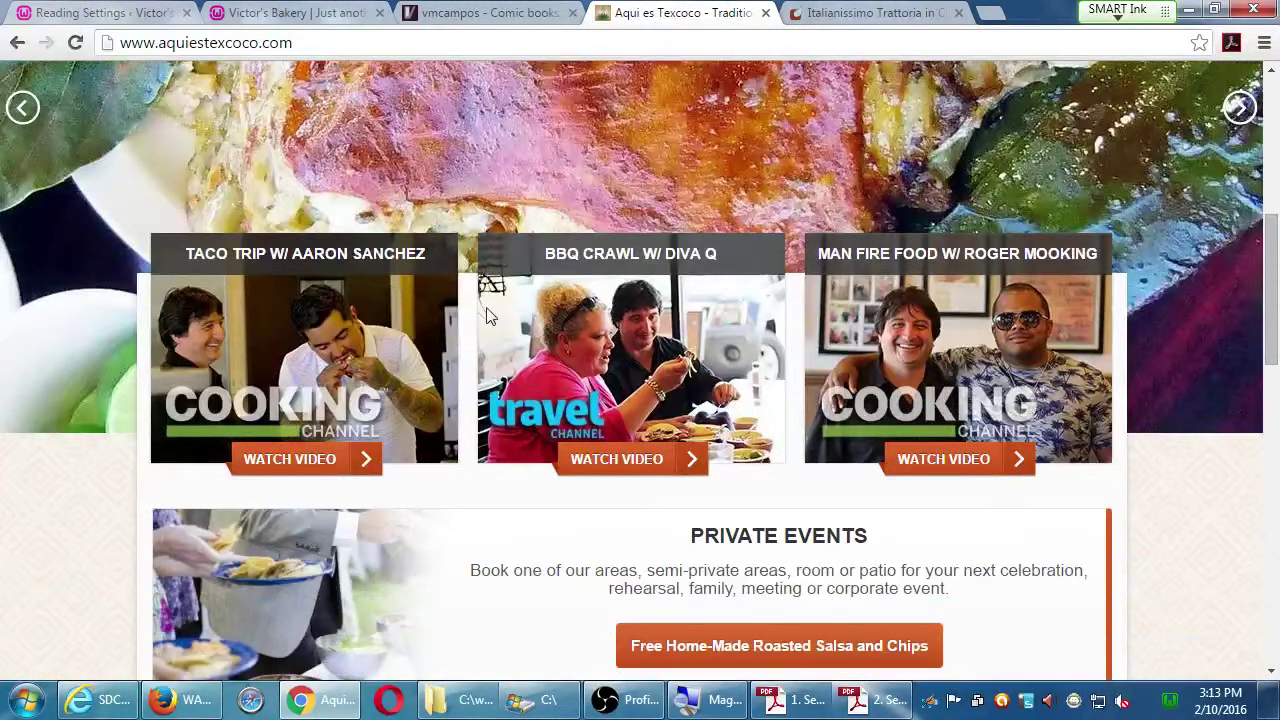
pyautogui.scroll(-6, 487, 314)
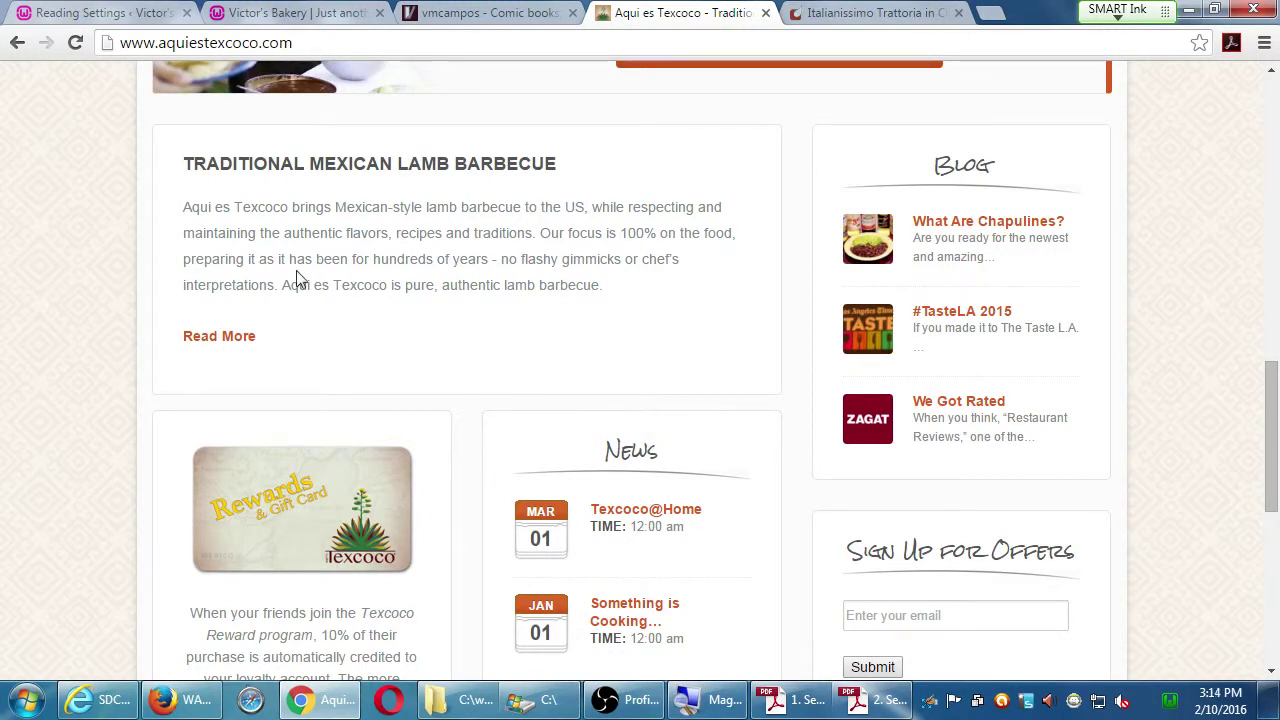
pyautogui.moveTo(305, 259); pyautogui.dragTo(432, 254)
pyautogui.scroll(1, 418, 250)
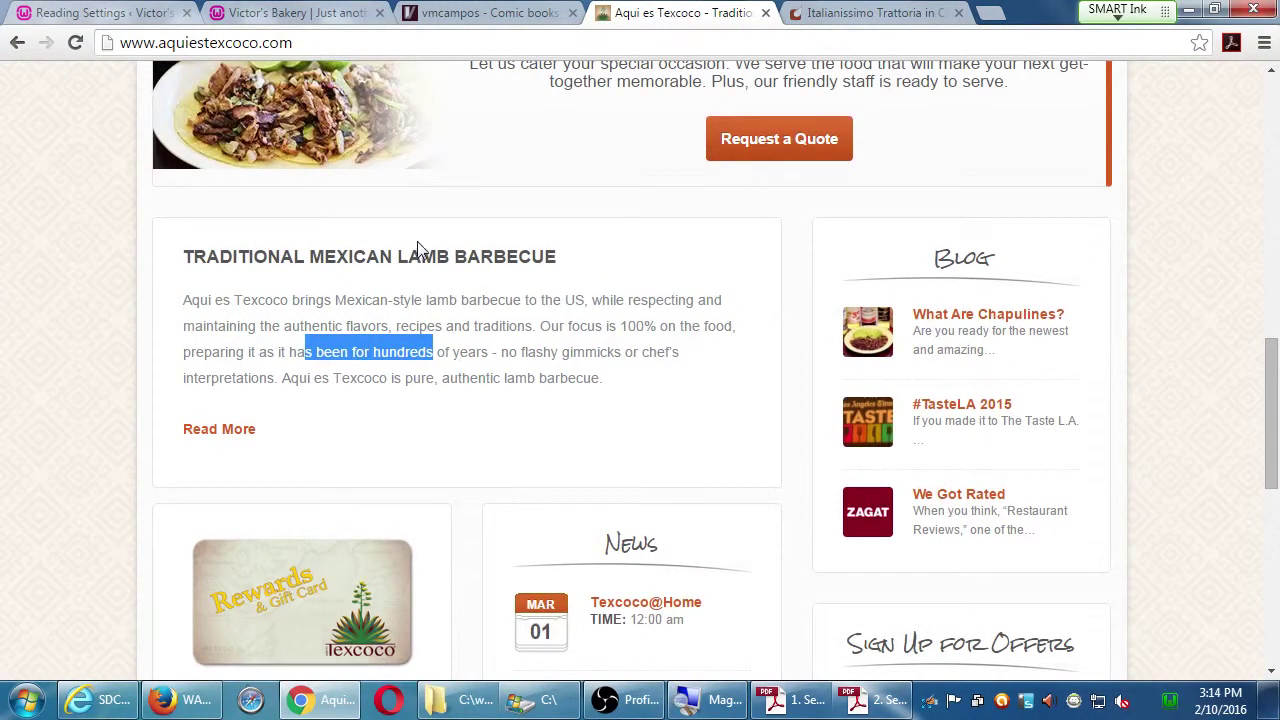
pyautogui.click(310, 12)
pyautogui.click(115, 12)
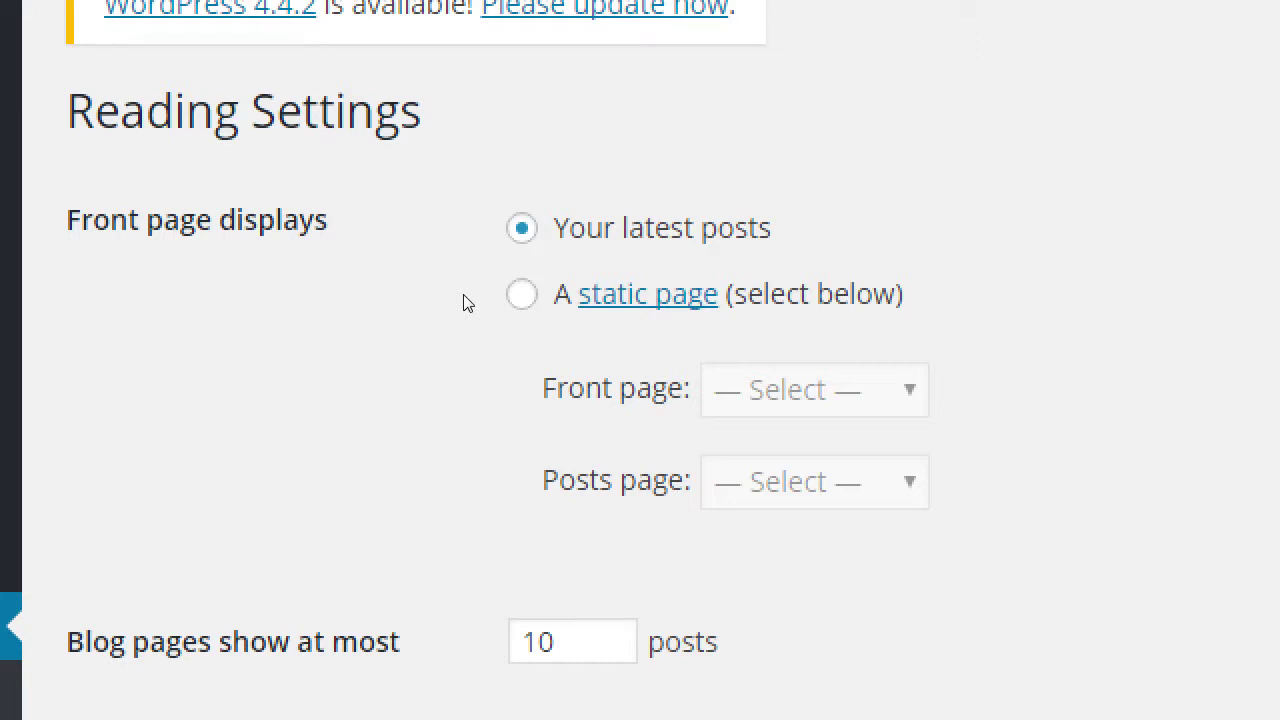
# Step: Switch Front page displays to A static page, leaving the Front page list unchosen
pyautogui.click(402, 293)
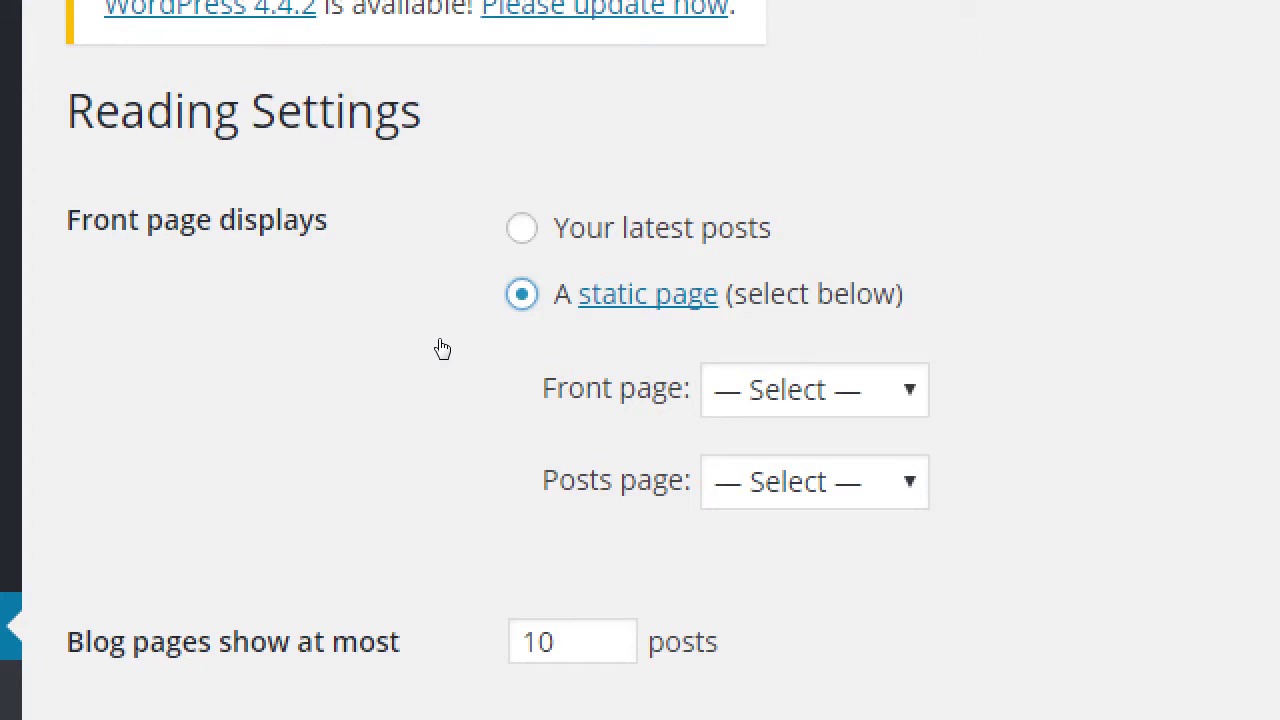
pyautogui.press('Tab')
pyautogui.hotkey('alt', 'Down')
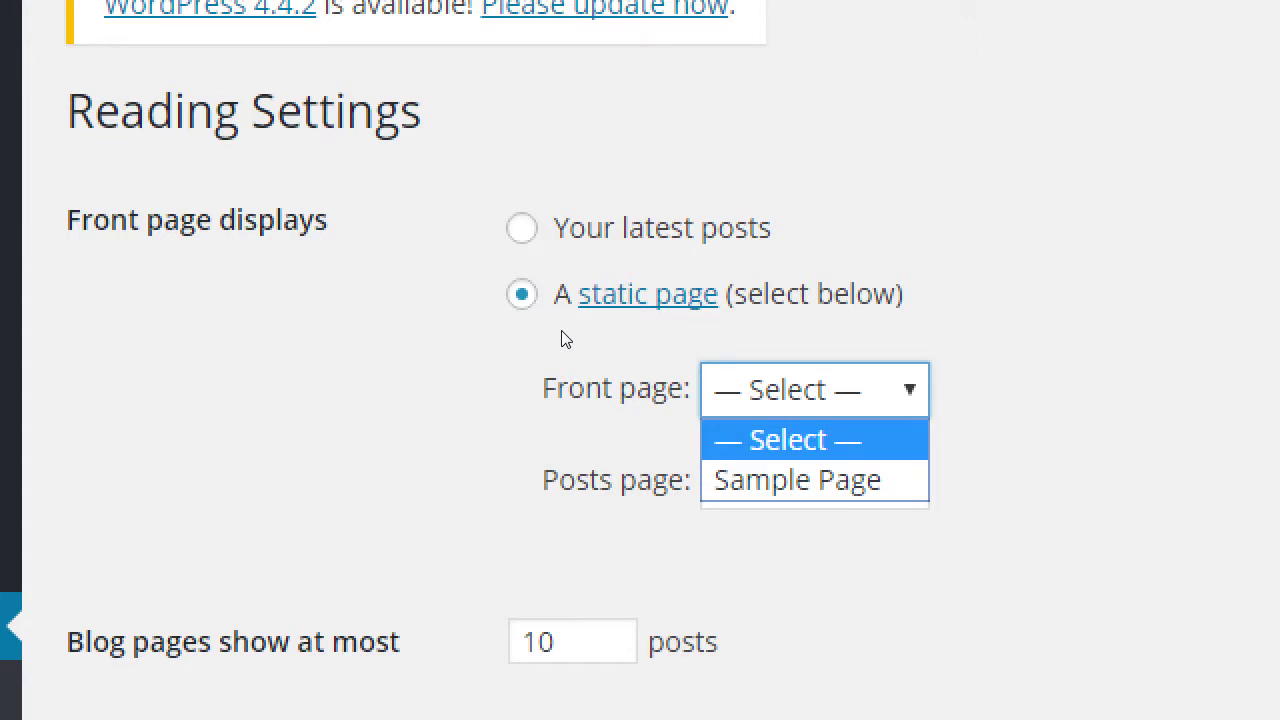
pyautogui.press('Escape')
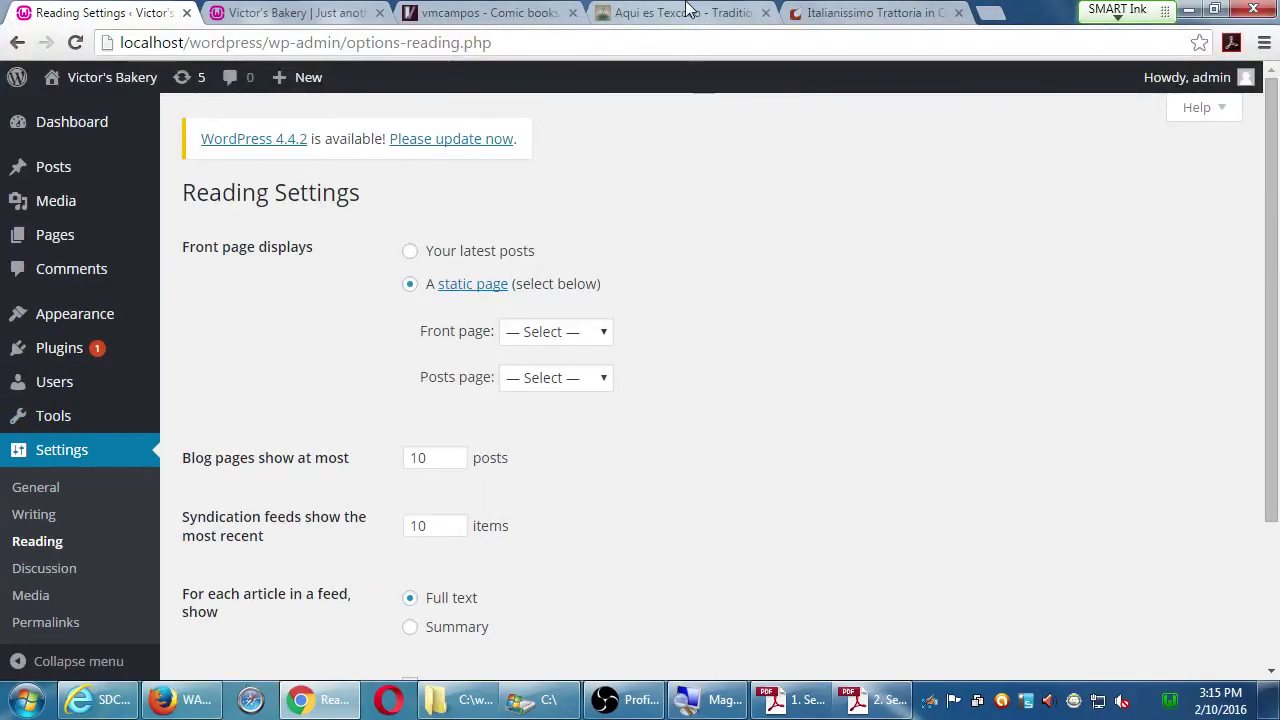
# Step: Glance over the Aqui es Texcoco and vmcampos blog tabs
pyautogui.click(688, 12)
pyautogui.scroll(1, 730, 370)
pyautogui.scroll(10, 730, 370)
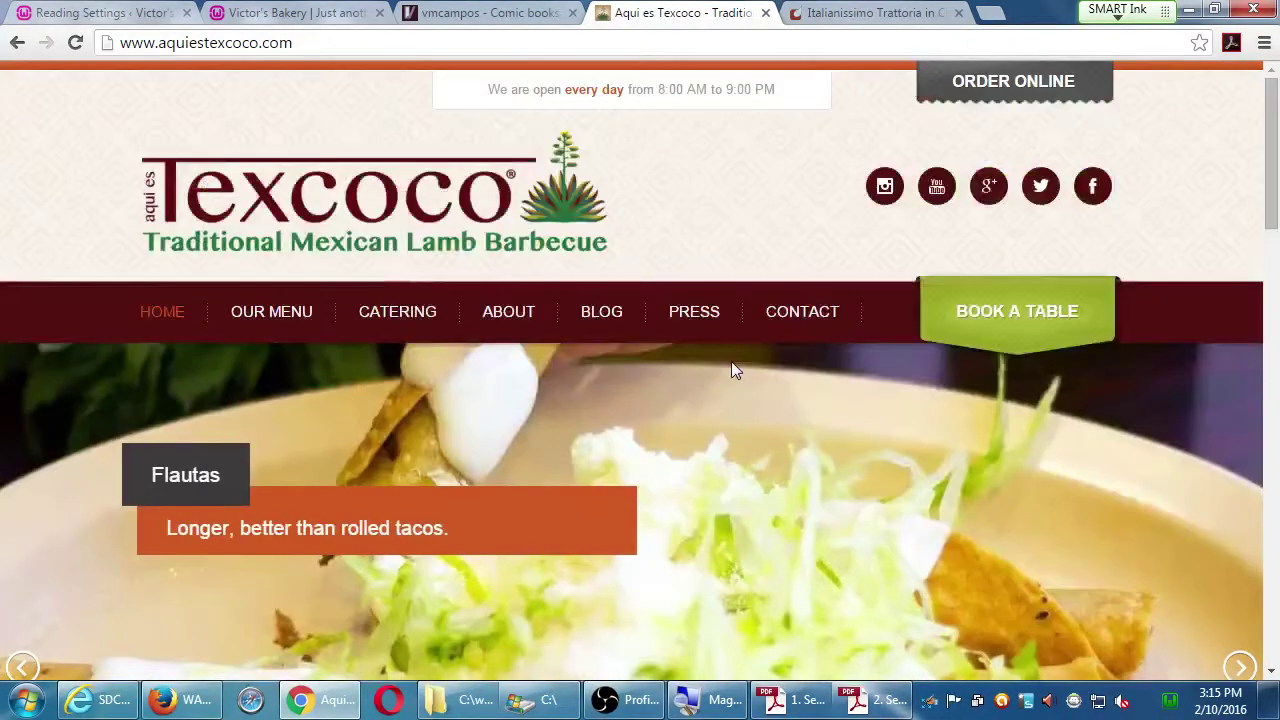
pyautogui.scroll(-5, 729, 368)
pyautogui.scroll(-5, 729, 370)
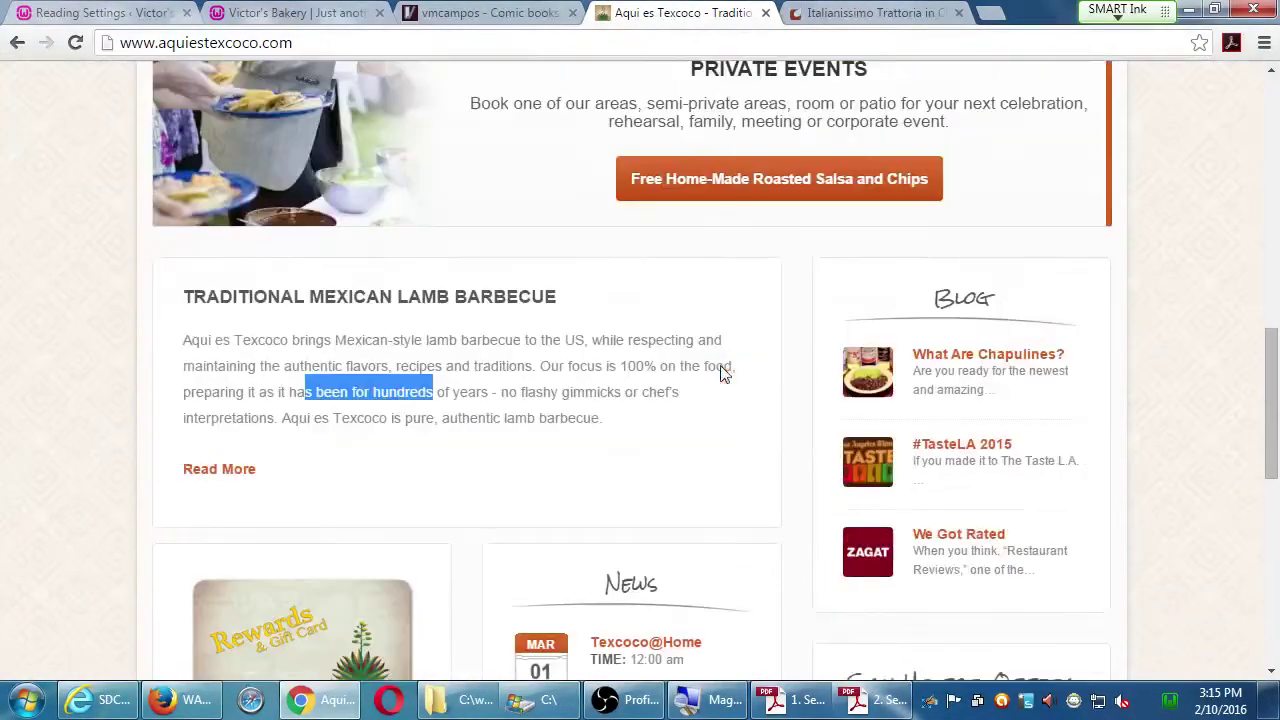
pyautogui.click(540, 12)
# Step: Set Front page displays back to Your latest posts and review the blog page and feed settings
pyautogui.click(110, 12)
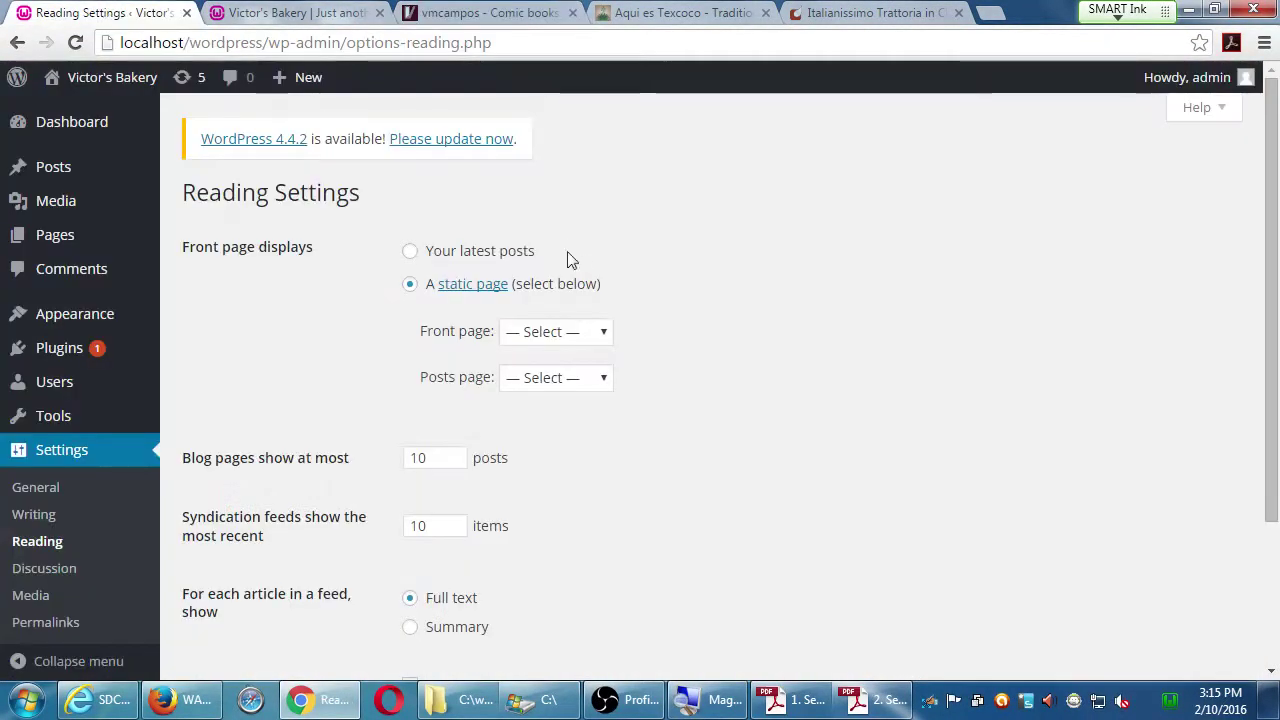
pyautogui.click(410, 251)
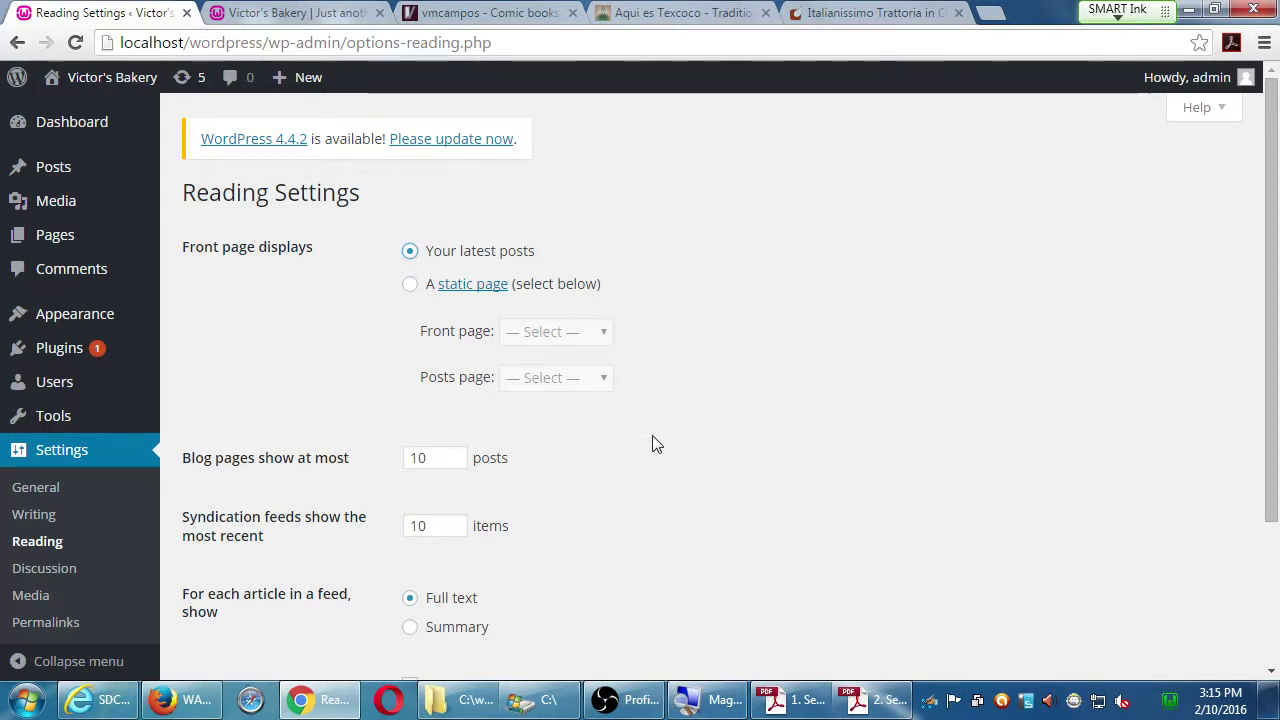
pyautogui.scroll(-1, 630, 444)
pyautogui.scroll(-3, 630, 444)
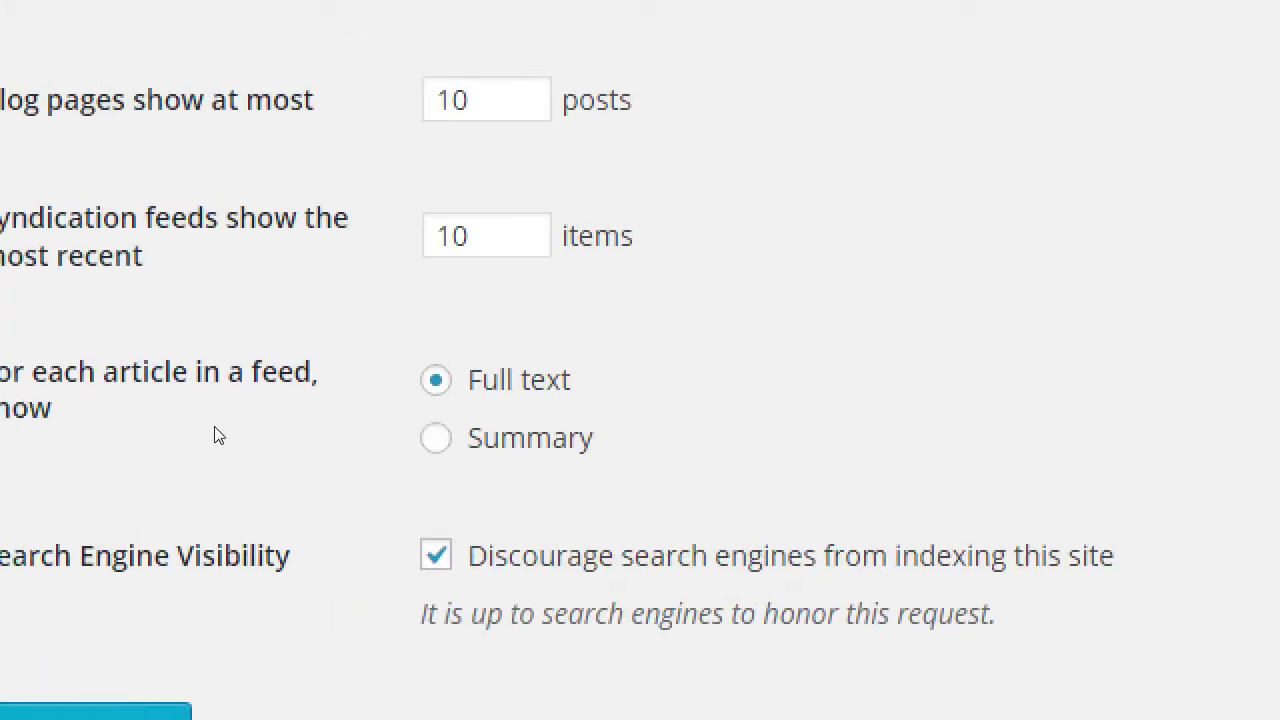
pyautogui.moveTo(272, 151); pyautogui.dragTo(286, 358)
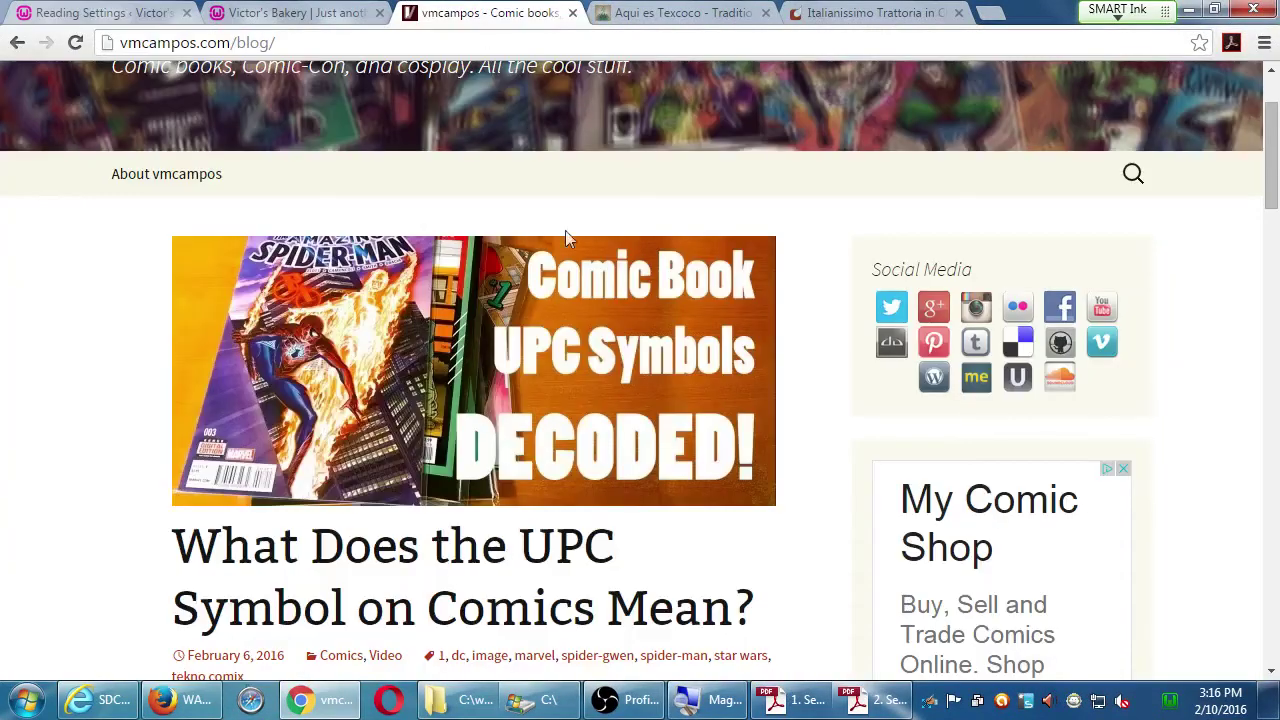
pyautogui.scroll(-5, 326, 437)
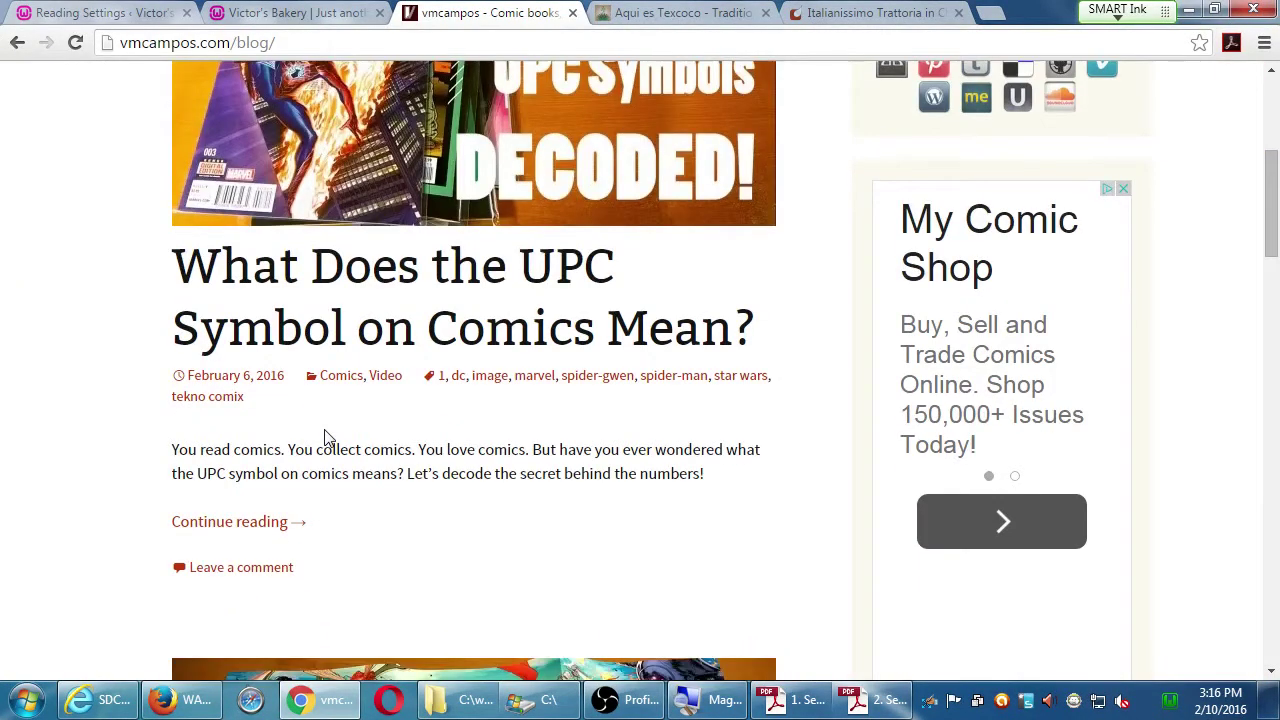
pyautogui.scroll(-15, 313, 442)
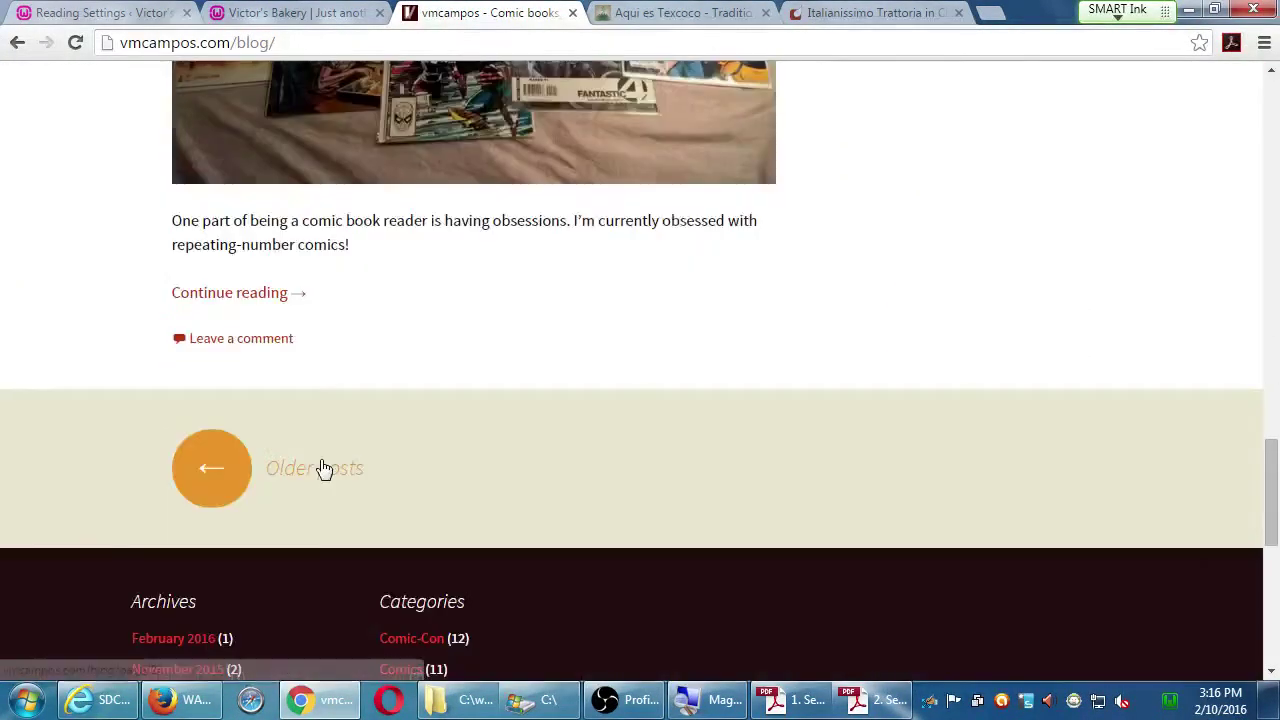
pyautogui.scroll(3, 292, 210)
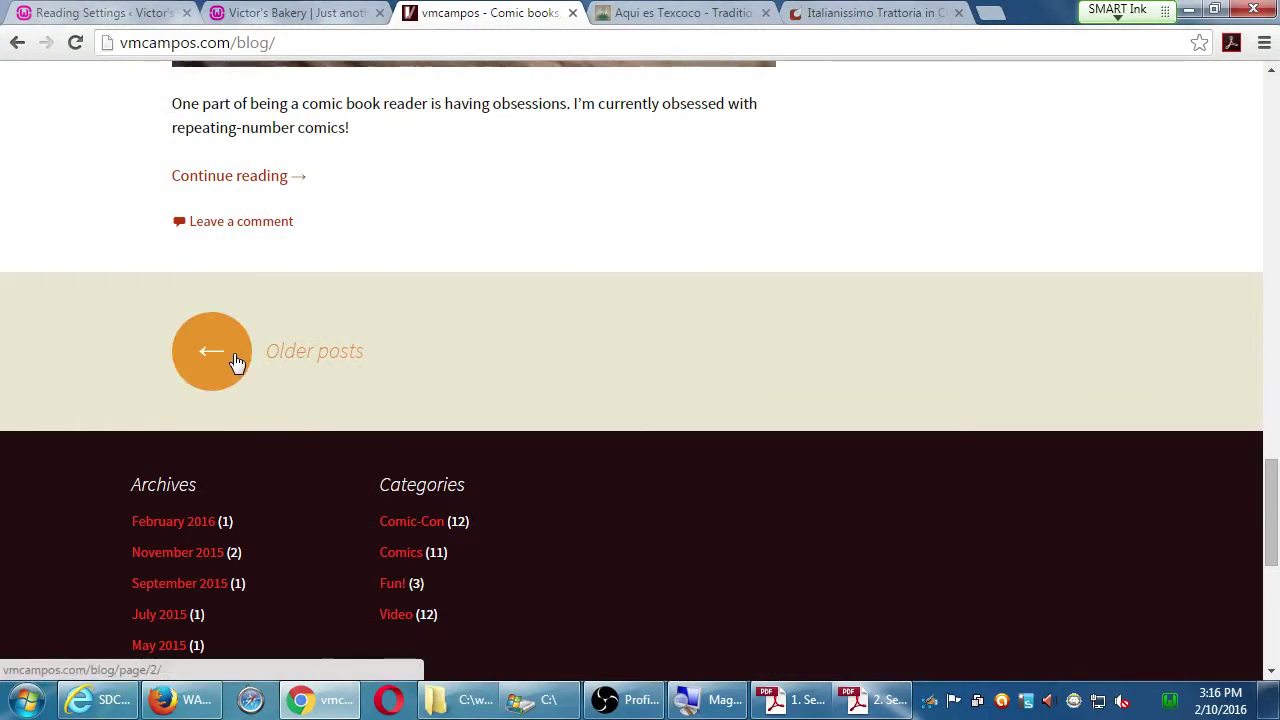
pyautogui.click(140, 12)
pyautogui.moveTo(113, 176)
pyautogui.click(252, 218)
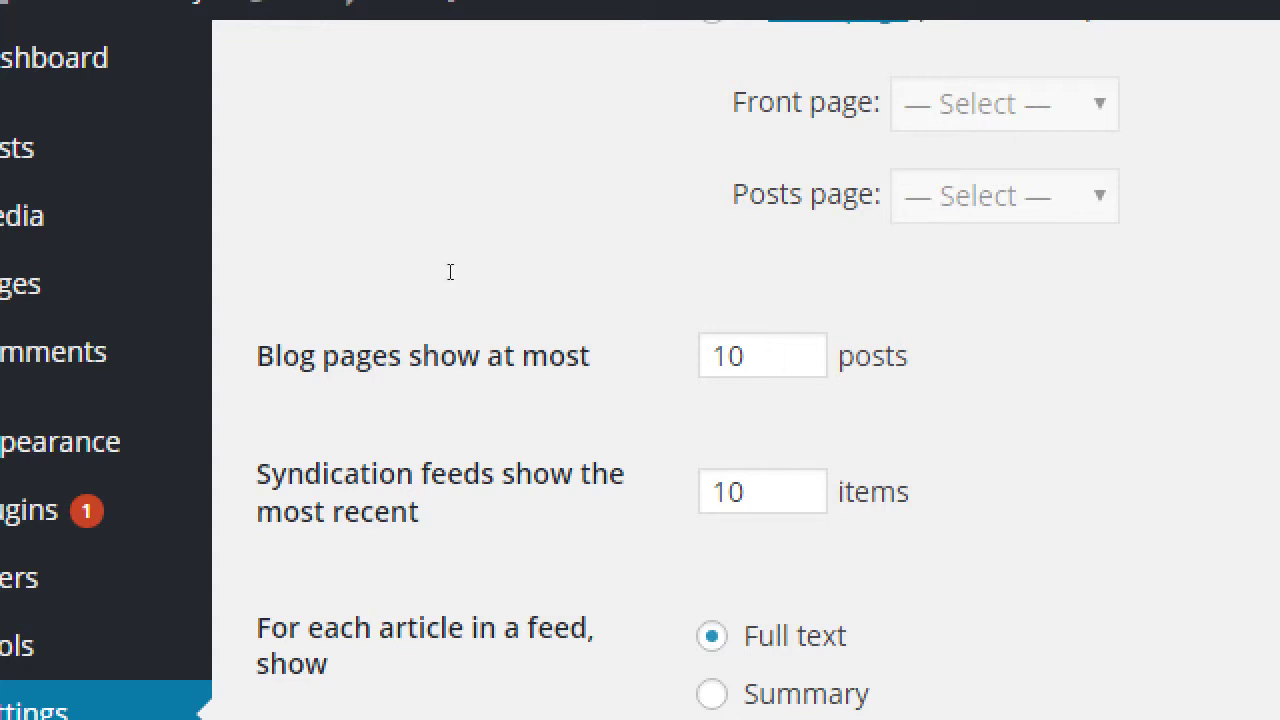
pyautogui.press('Tab')
pyautogui.click(380, 287)
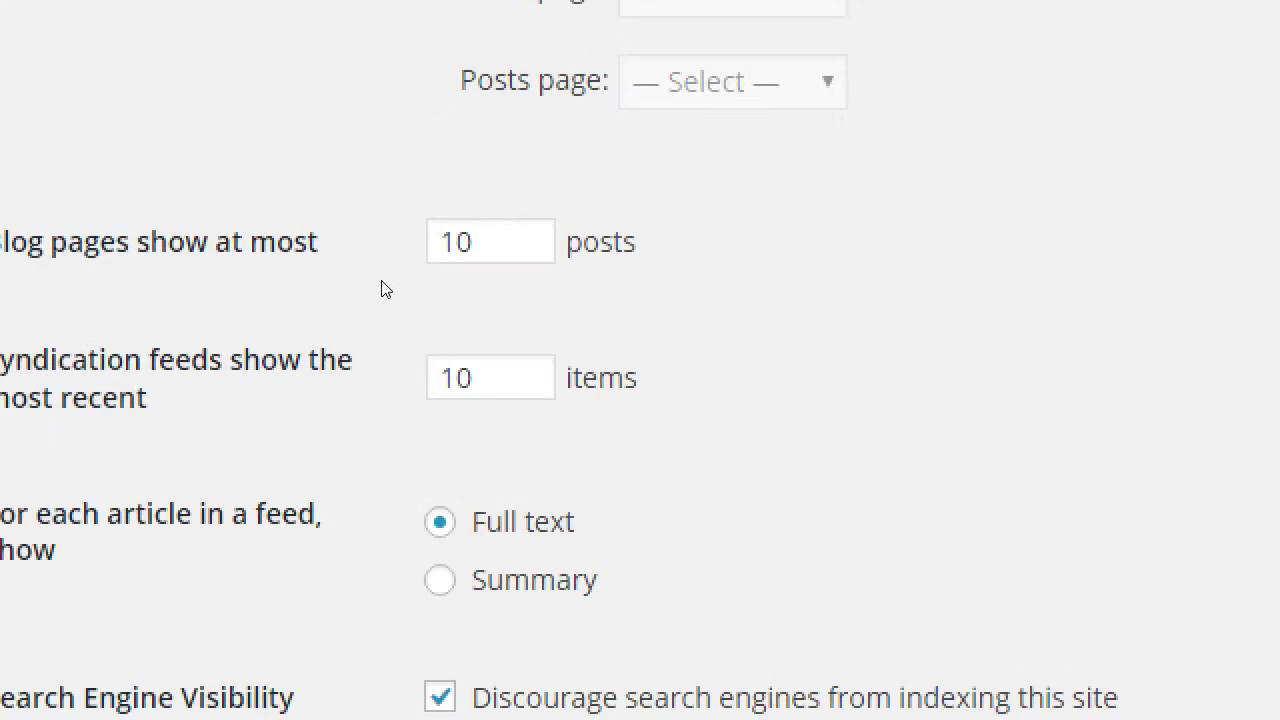
pyautogui.moveTo(150, 300)
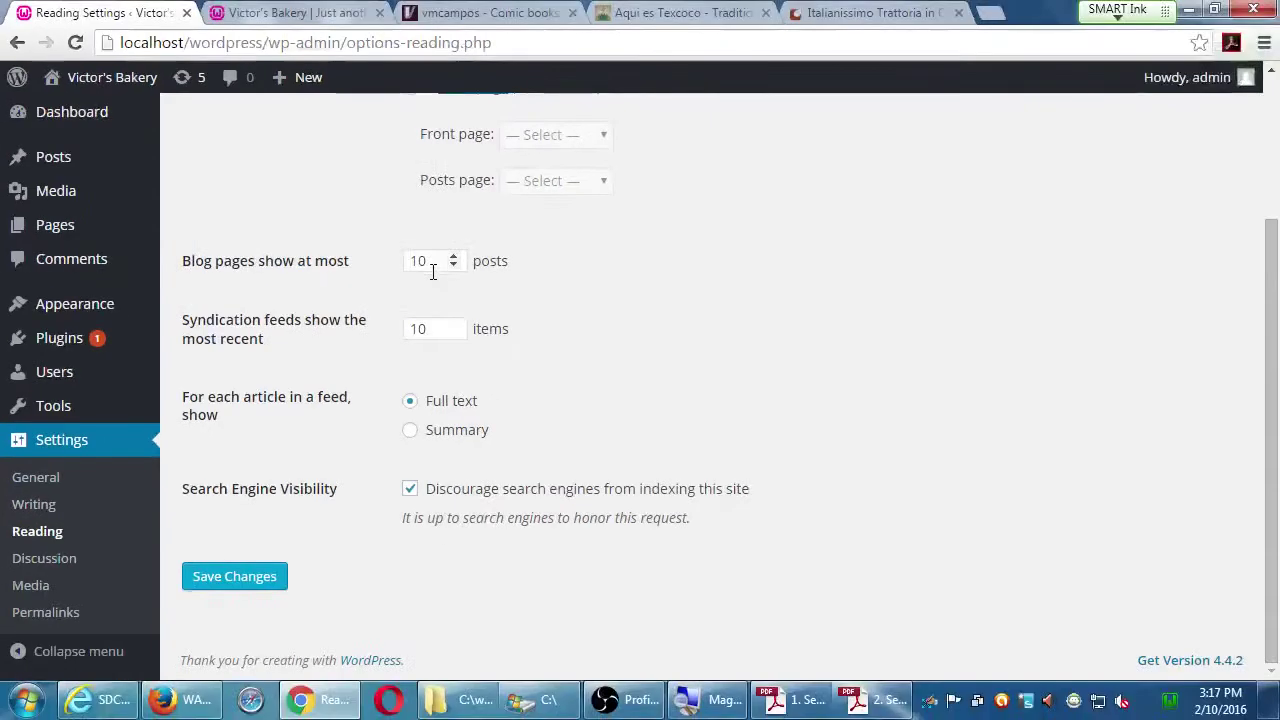
# Step: Check the Victor's Bakery front page and the vmcampos /blog/ address, then return to Reading Settings
pyautogui.click(315, 10)
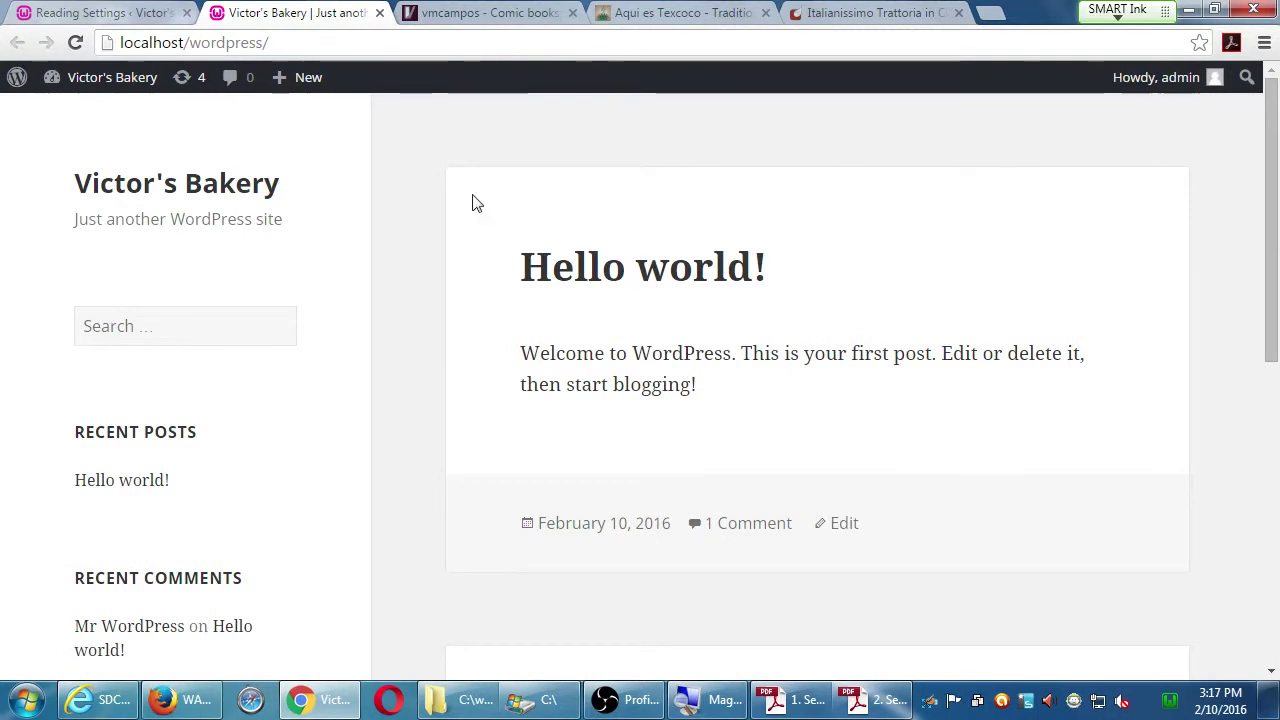
pyautogui.scroll(-2, 500, 249)
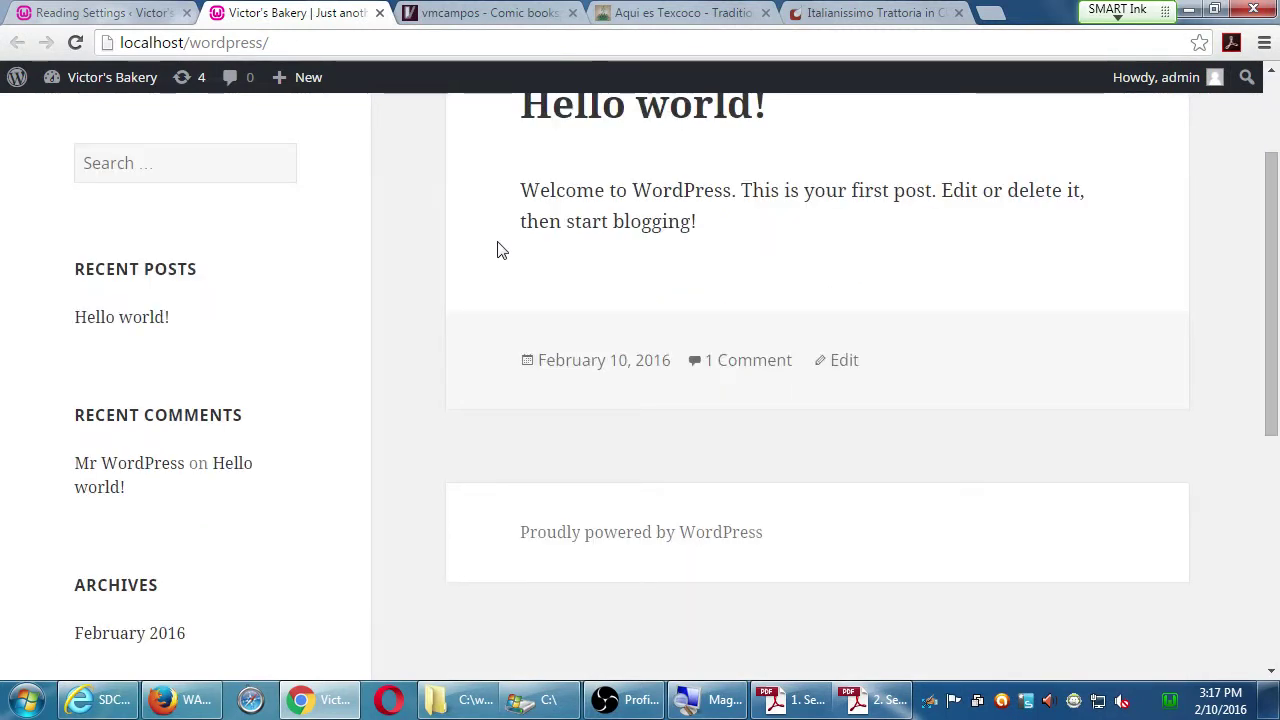
pyautogui.scroll(-1, 494, 251)
pyautogui.scroll(3, 490, 251)
pyautogui.click(488, 12)
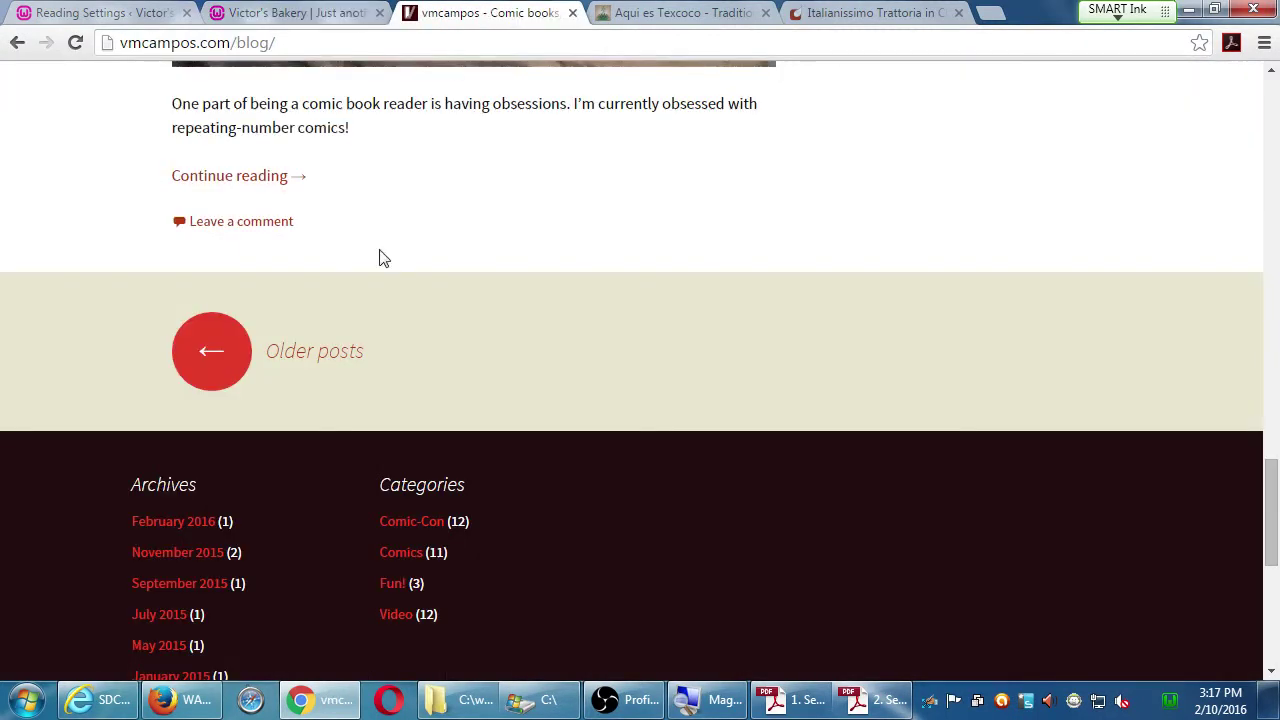
pyautogui.scroll(3, 387, 260)
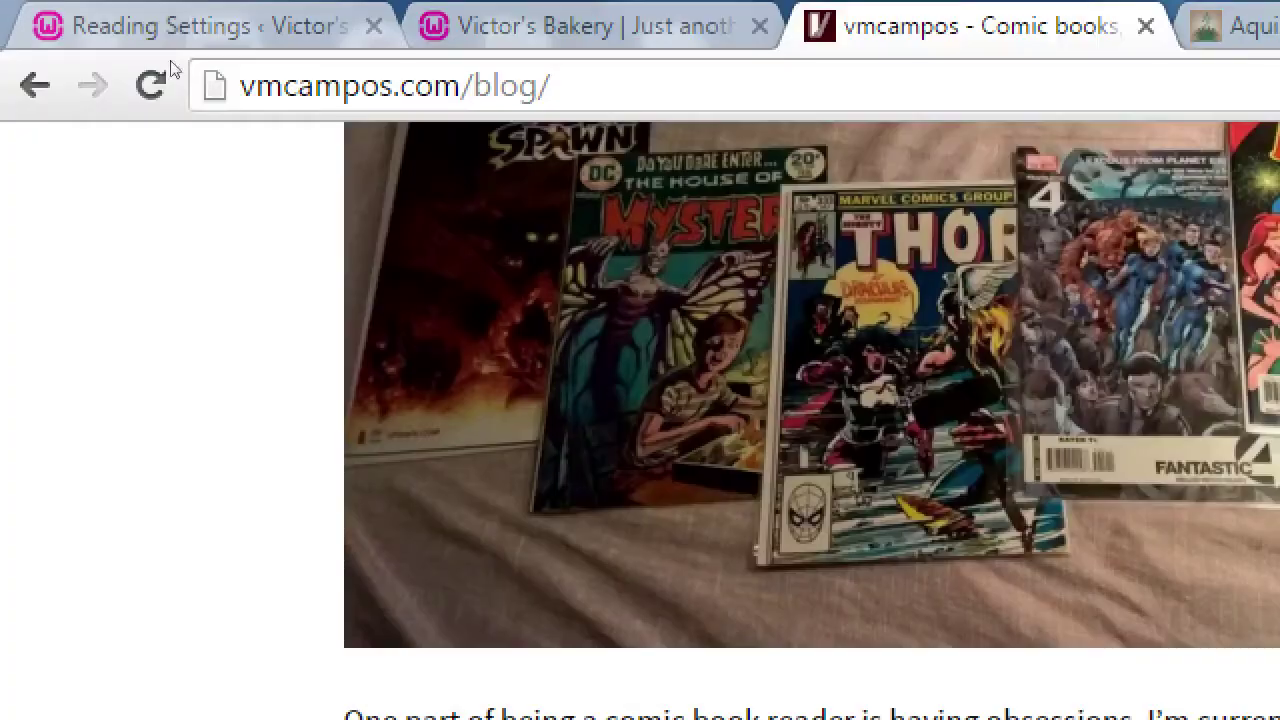
pyautogui.moveTo(461, 87); pyautogui.dragTo(550, 87)
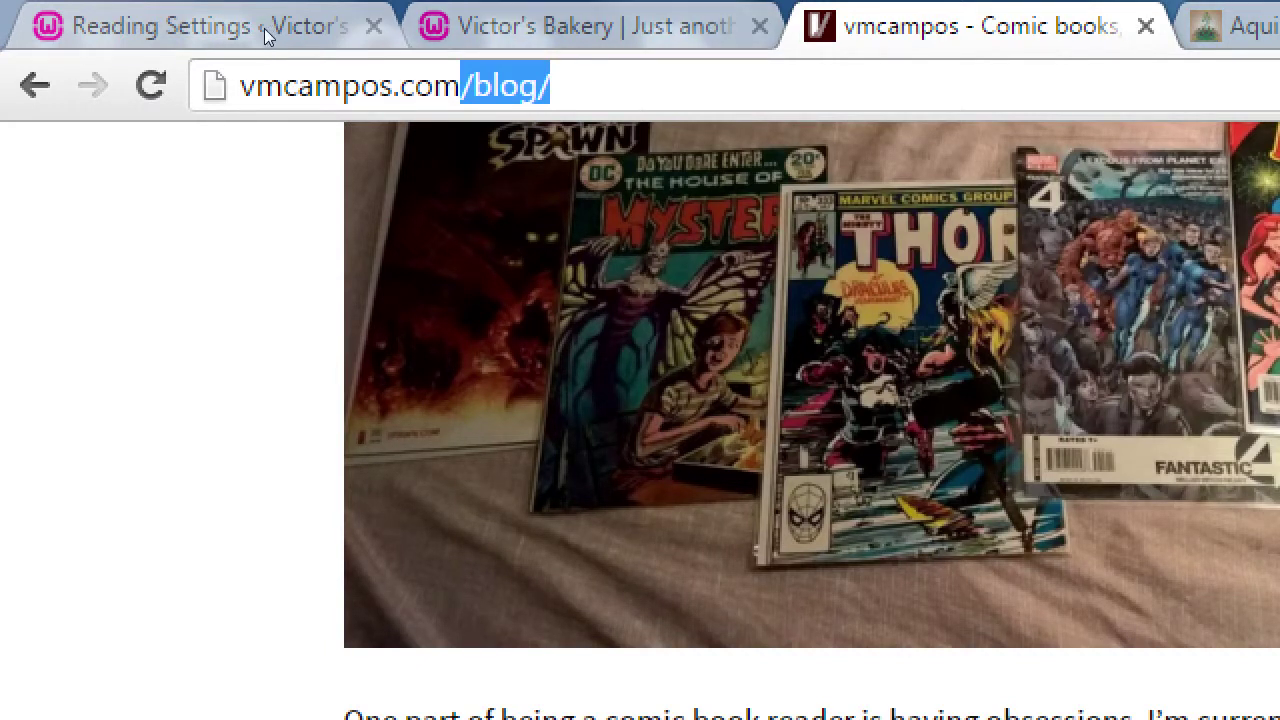
pyautogui.click(80, 22)
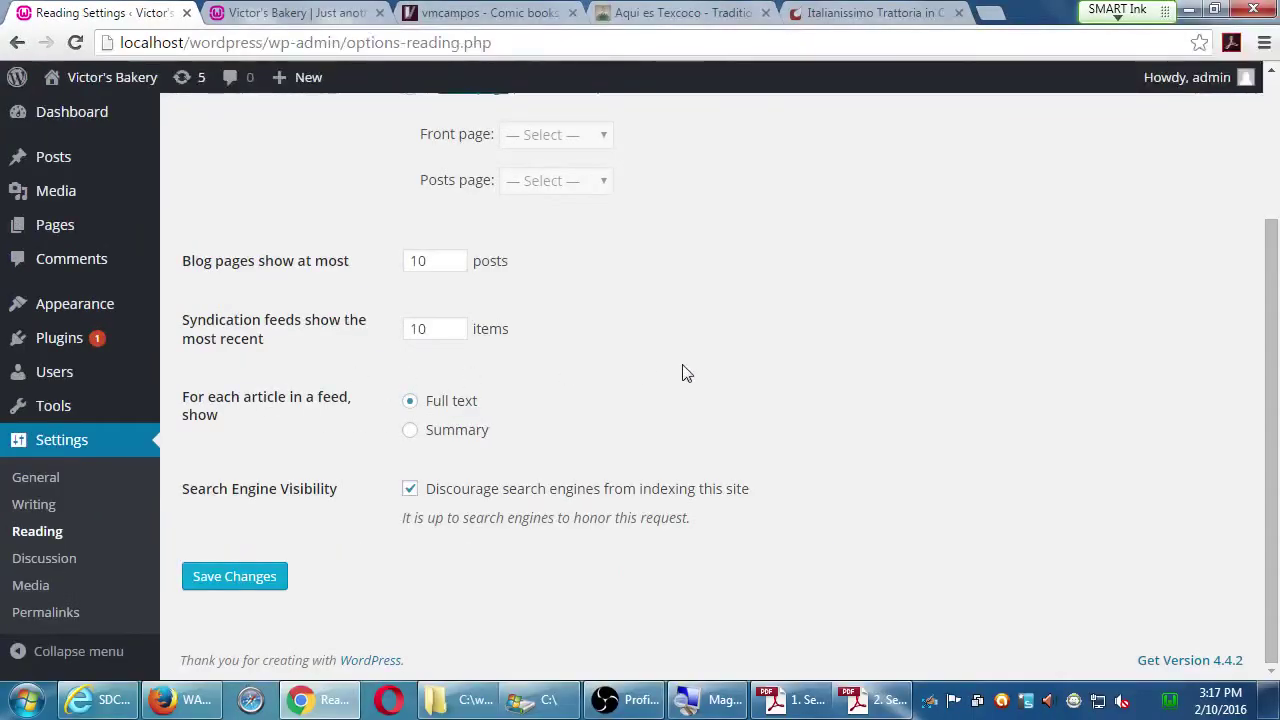
pyautogui.click(298, 10)
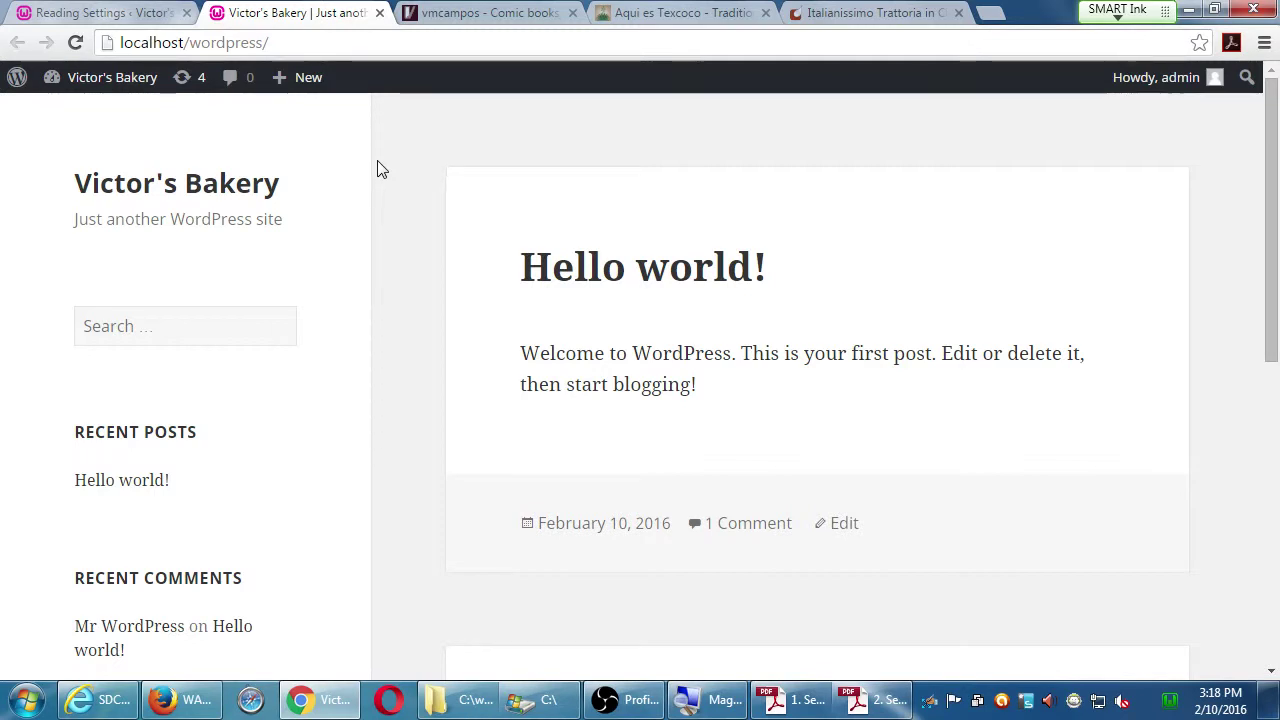
pyautogui.click(139, 10)
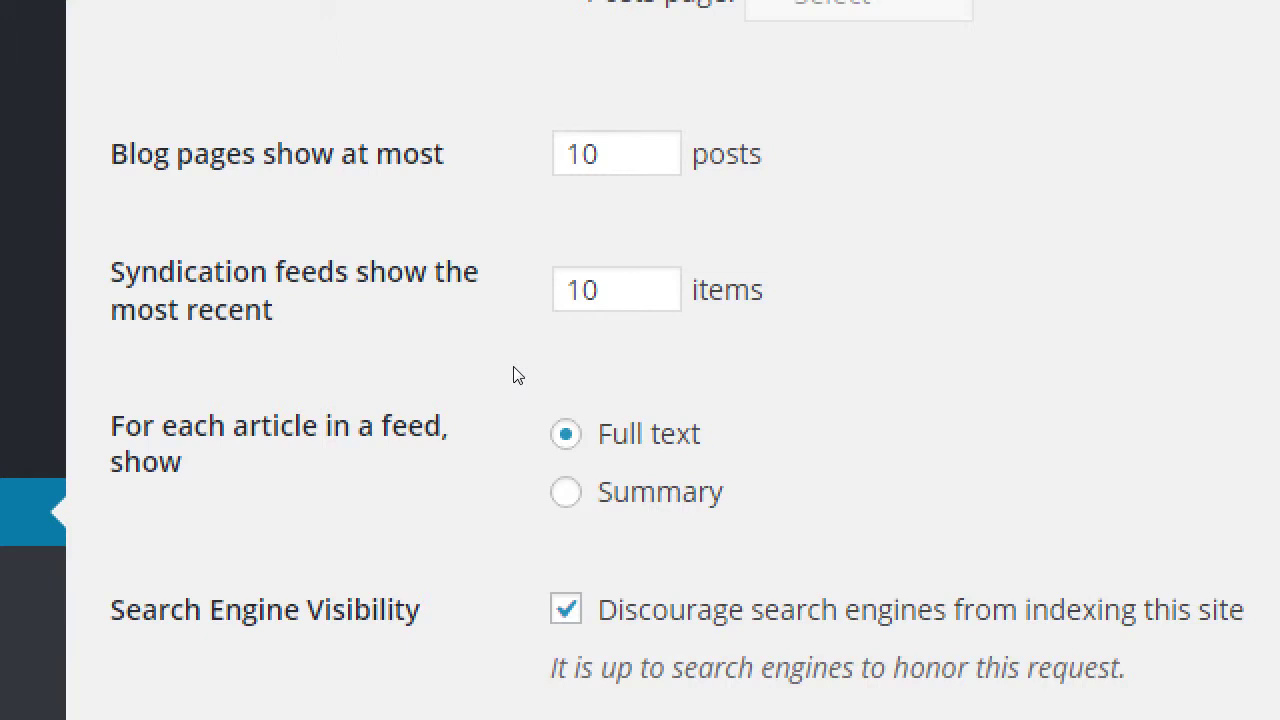
# Step: Change feed articles from Full text to Summary
pyautogui.press('Tab')
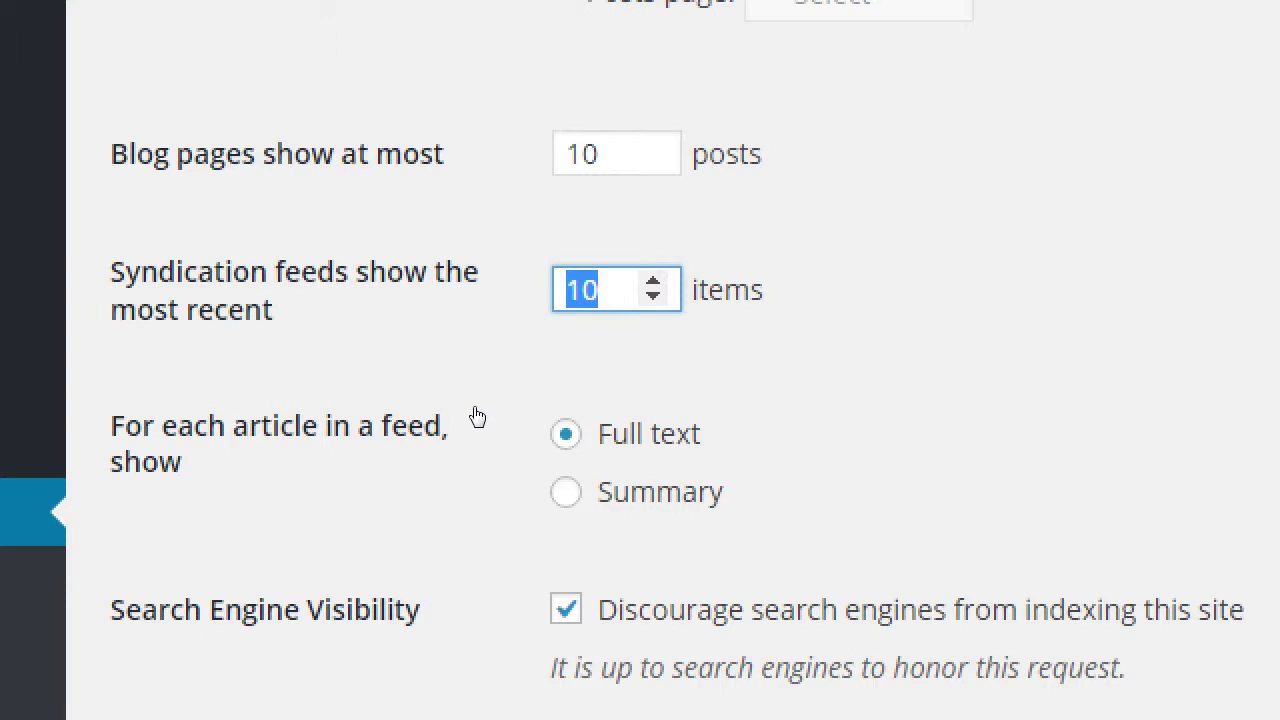
pyautogui.press('Tab')
pyautogui.press('Down')
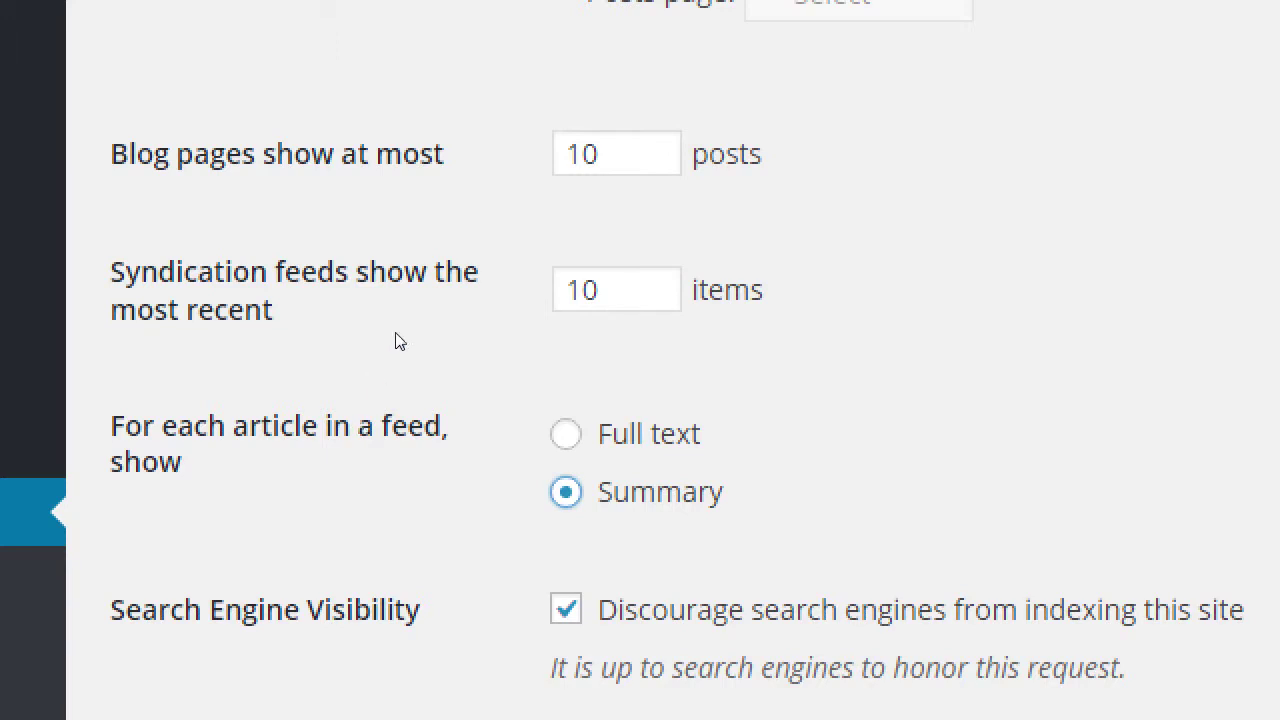
# Step: Set blog pages to show at most 5 posts and syndication feeds 5 items
pyautogui.press('Tab')
pyautogui.write('5')
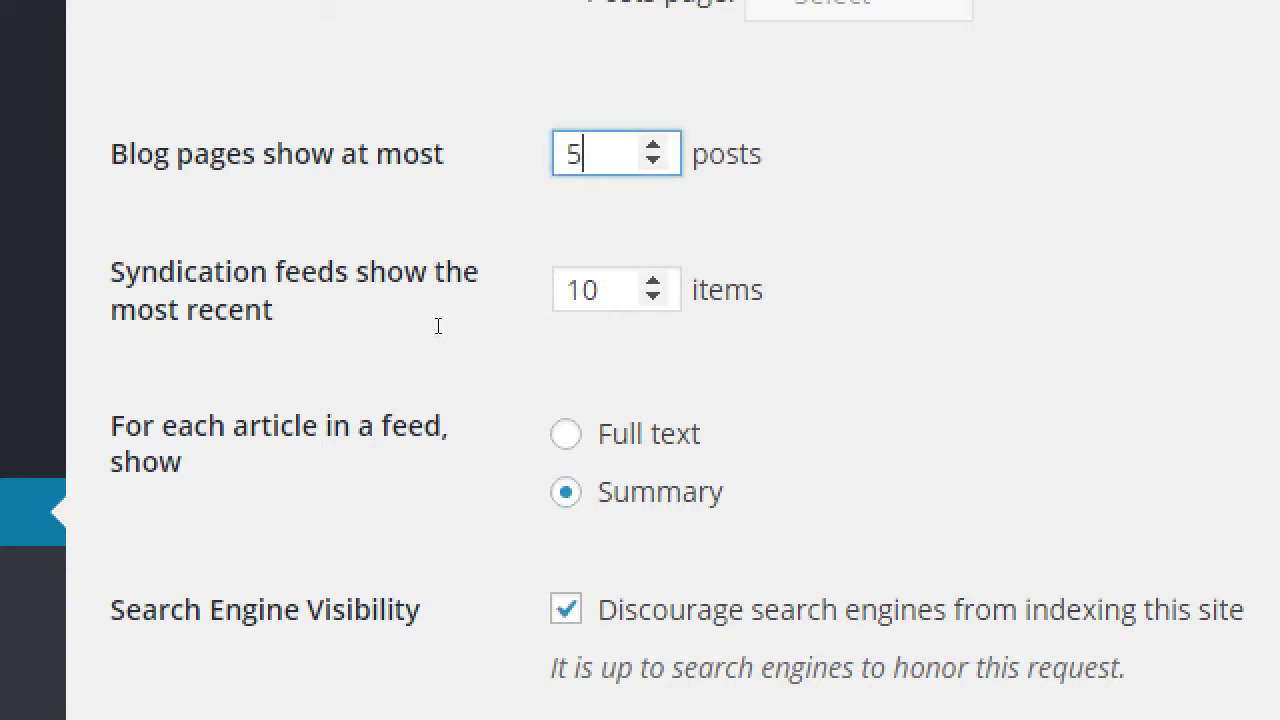
pyautogui.press('Tab')
pyautogui.write('5')
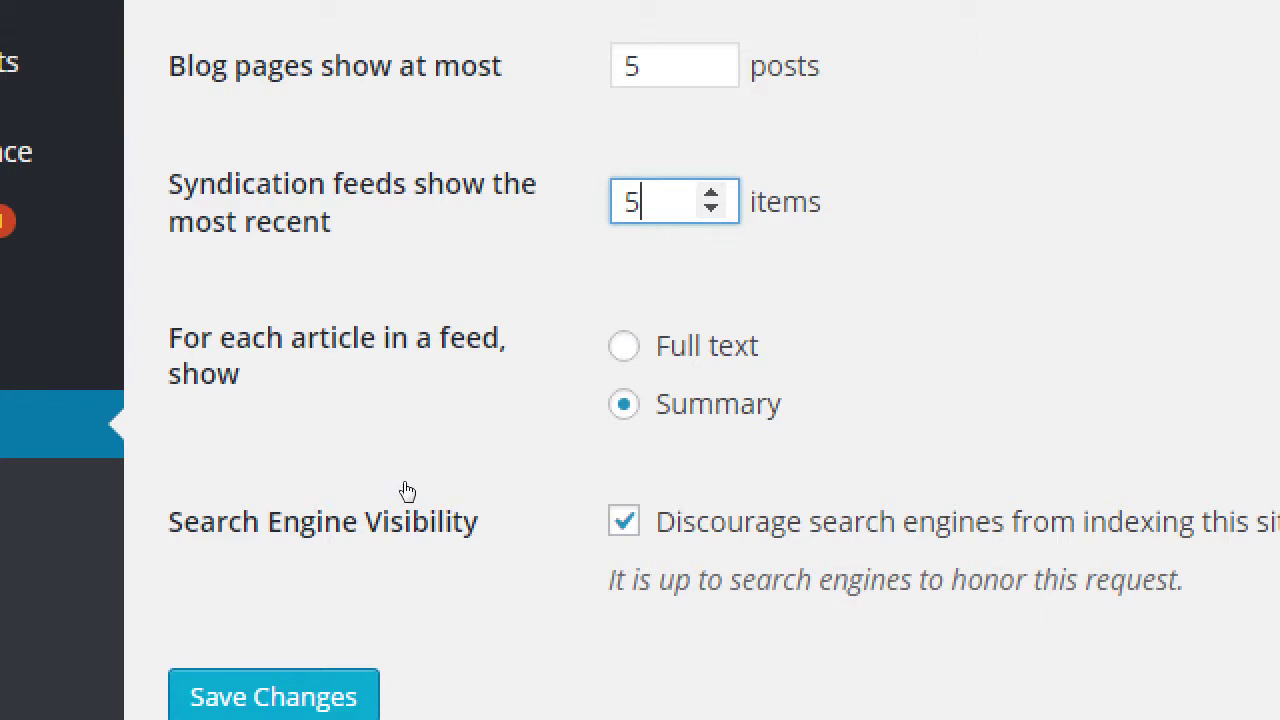
# Step: Toggle Search Engine Visibility off and back on, keeping search engines discouraged
pyautogui.press('Tab')
pyautogui.press('Tab')
pyautogui.press('space')
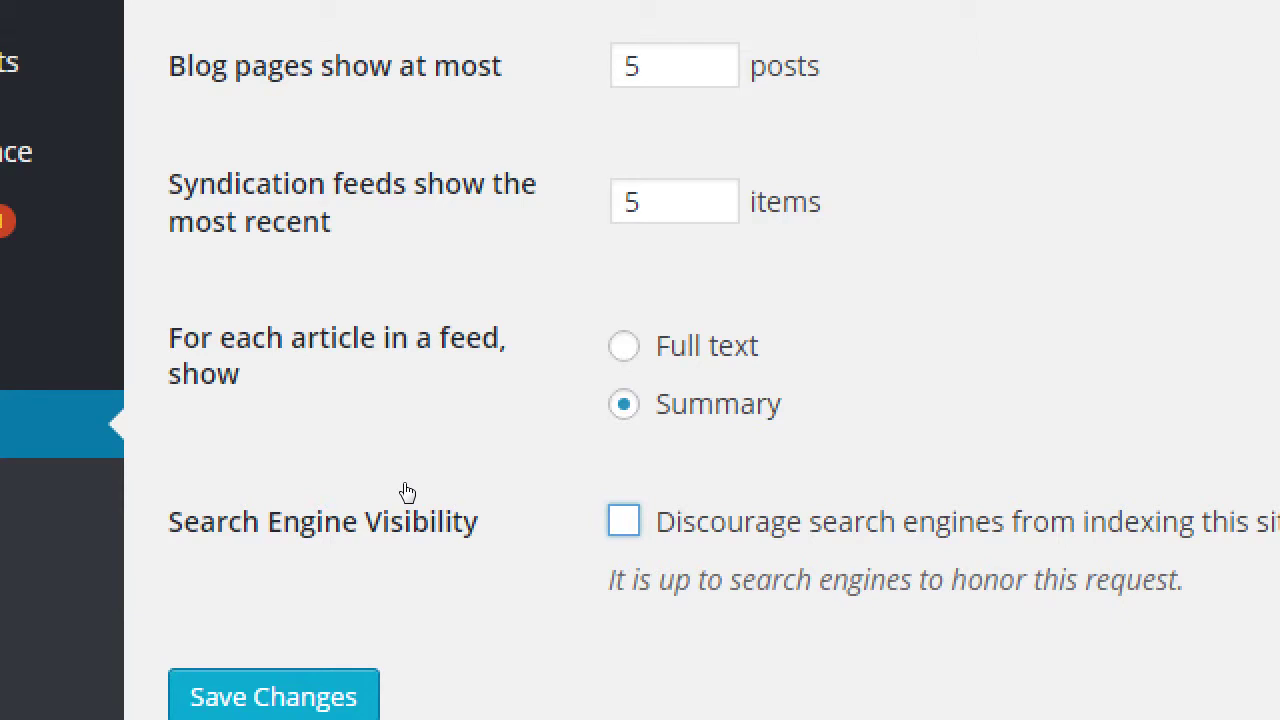
pyautogui.press('space')
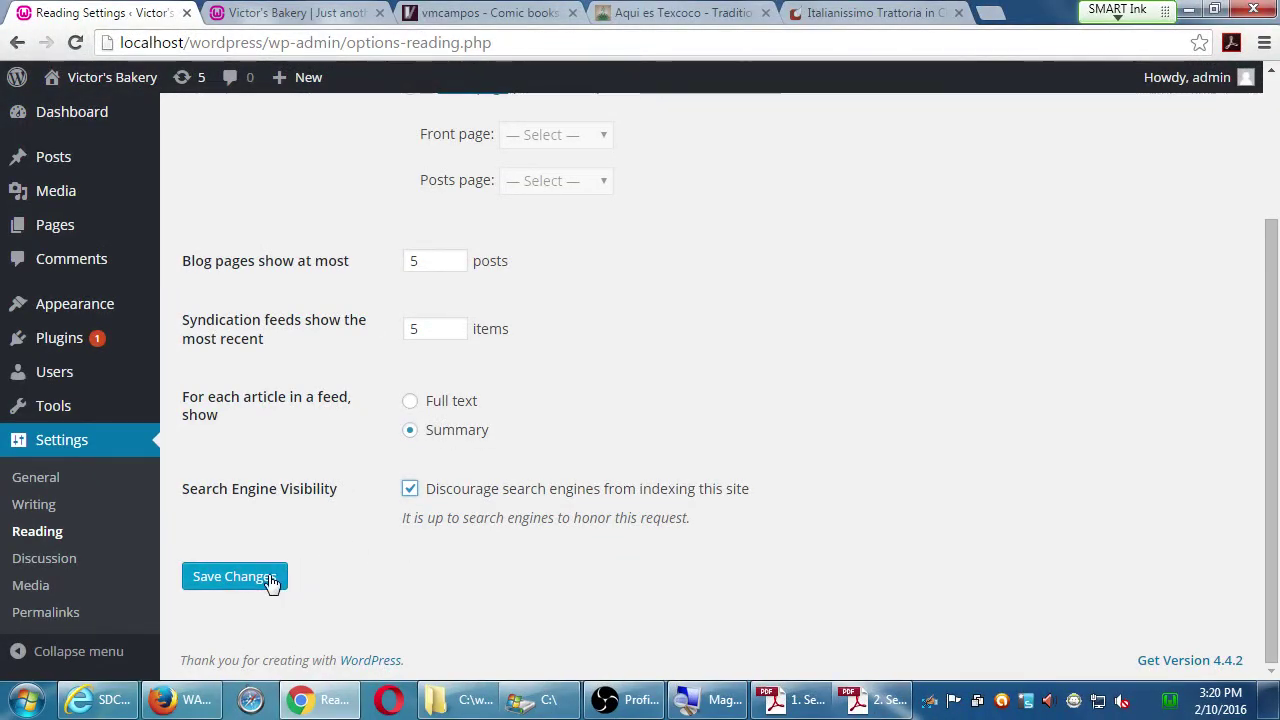
# Step: Save the changed Reading settings and check for the 'Settings saved.' confirmation
pyautogui.click(232, 577)
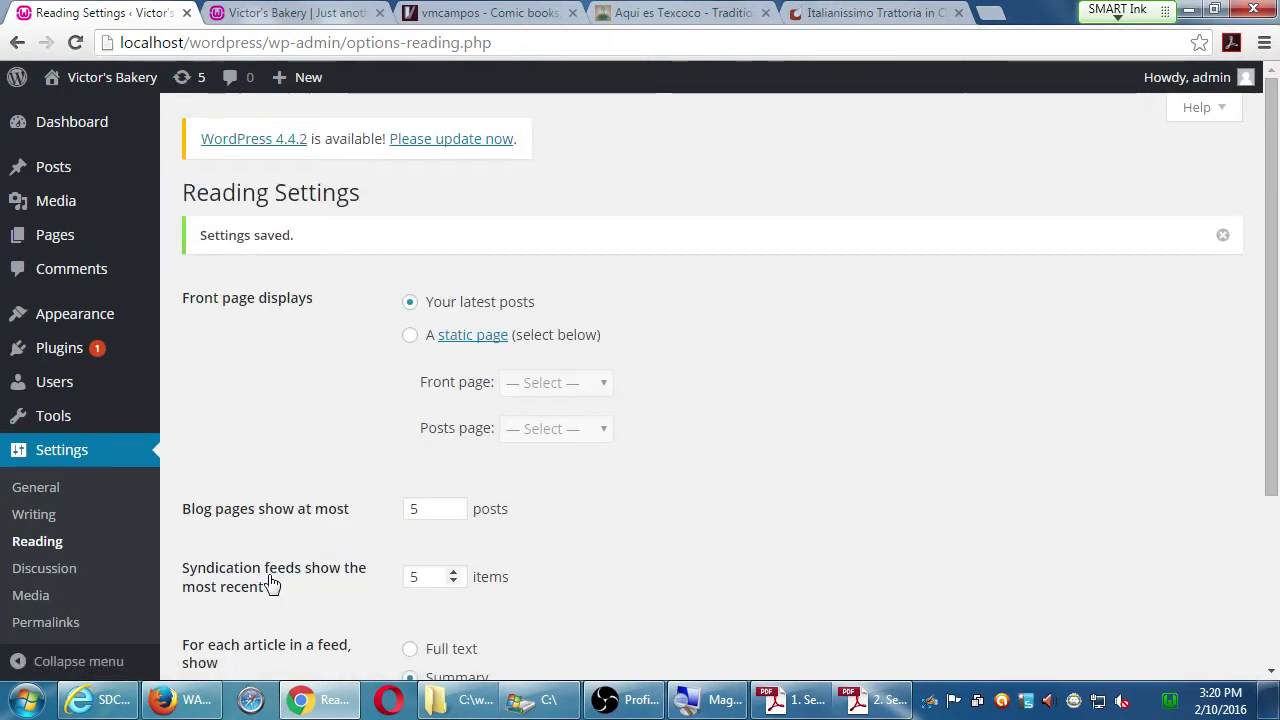
pyautogui.scroll(-3, 270, 585)
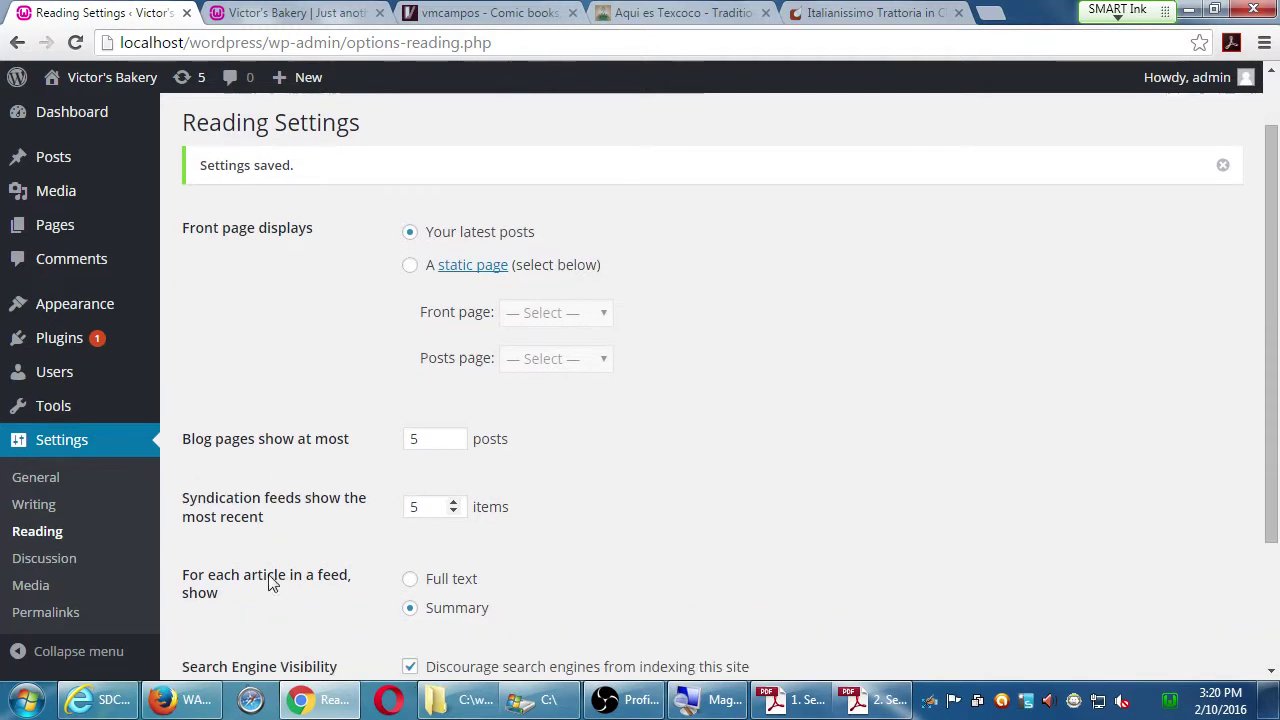
pyautogui.scroll(3, 268, 486)
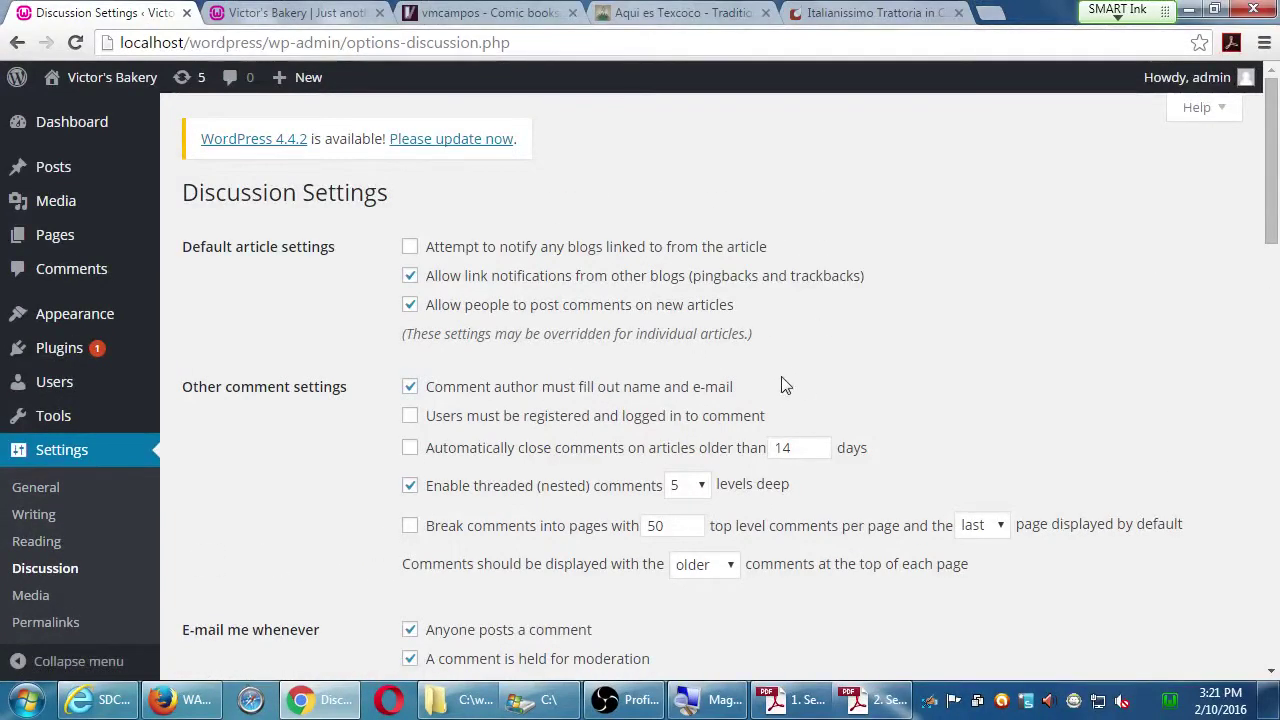
pyautogui.scroll(-2, 838, 401)
pyautogui.scroll(-2, 836, 398)
pyautogui.scroll(4, 836, 396)
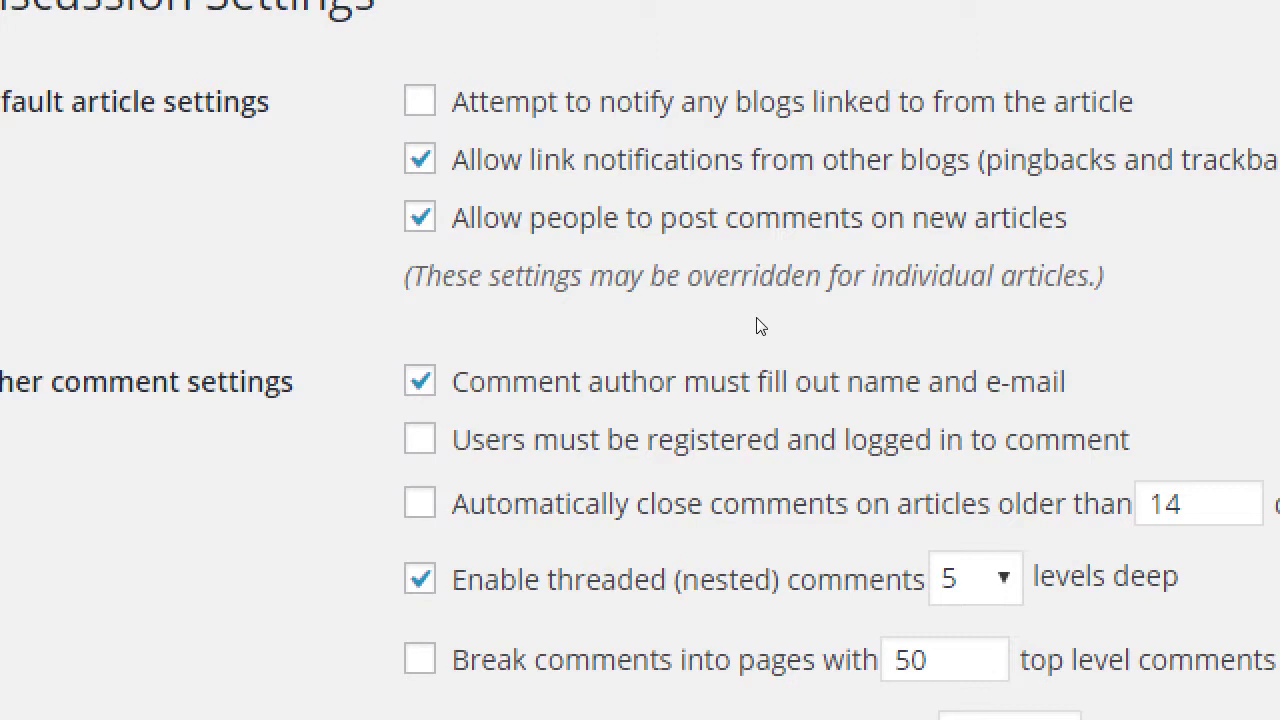
# Step: Toggle comments on new articles off and back on, then require manual comment approval
pyautogui.click(420, 217)
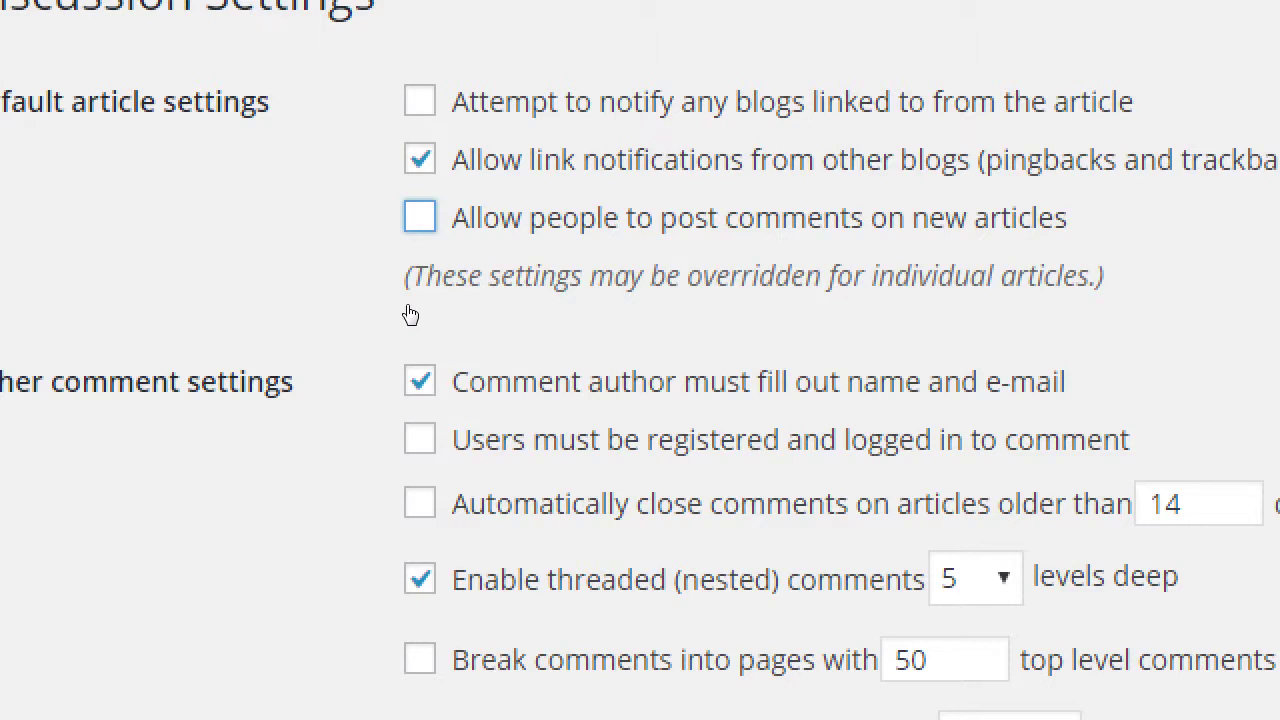
pyautogui.press('space')
pyautogui.scroll(-2, 292, 601)
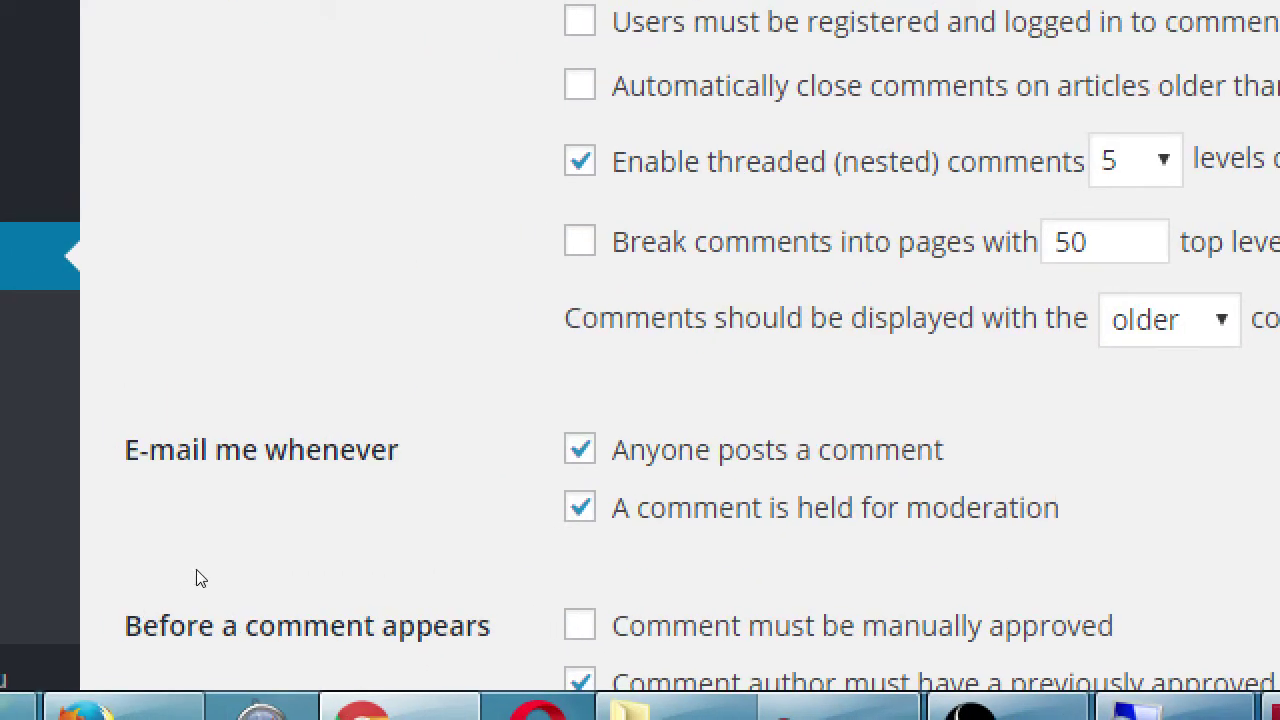
pyautogui.scroll(-1, 280, 651)
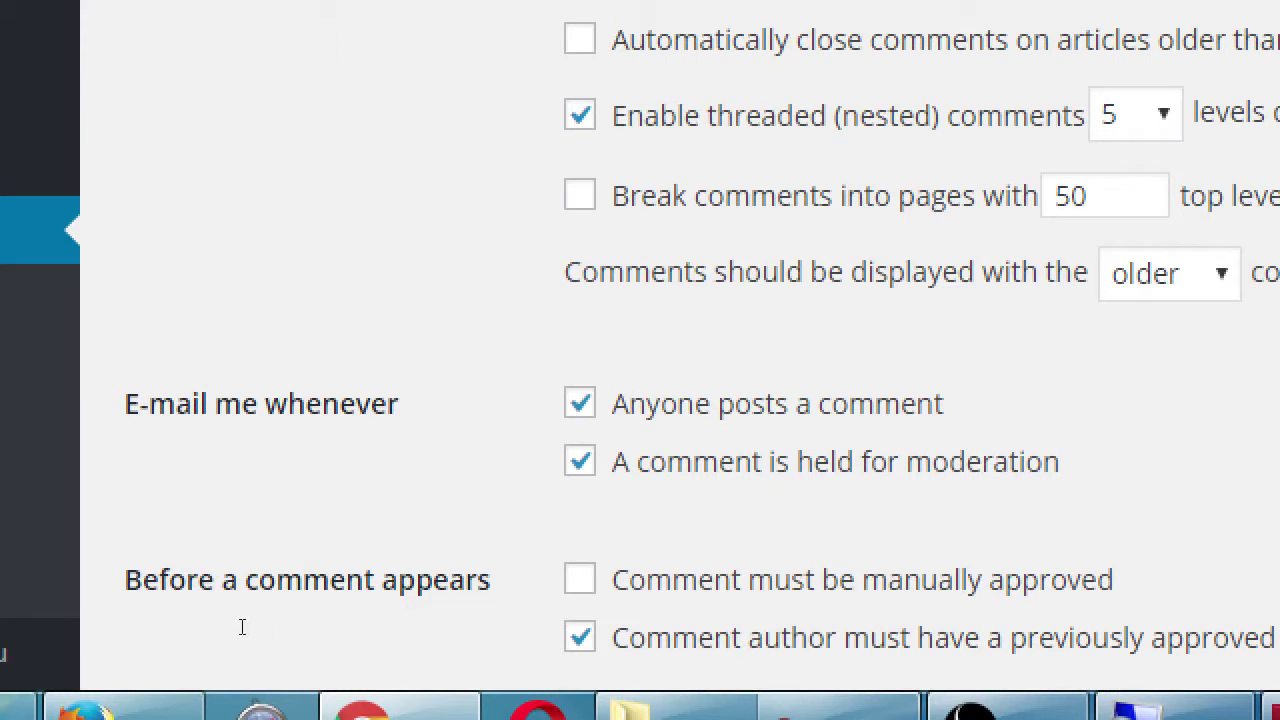
pyautogui.scroll(-2, 243, 628)
pyautogui.moveTo(218, 579); pyautogui.dragTo(277, 579)
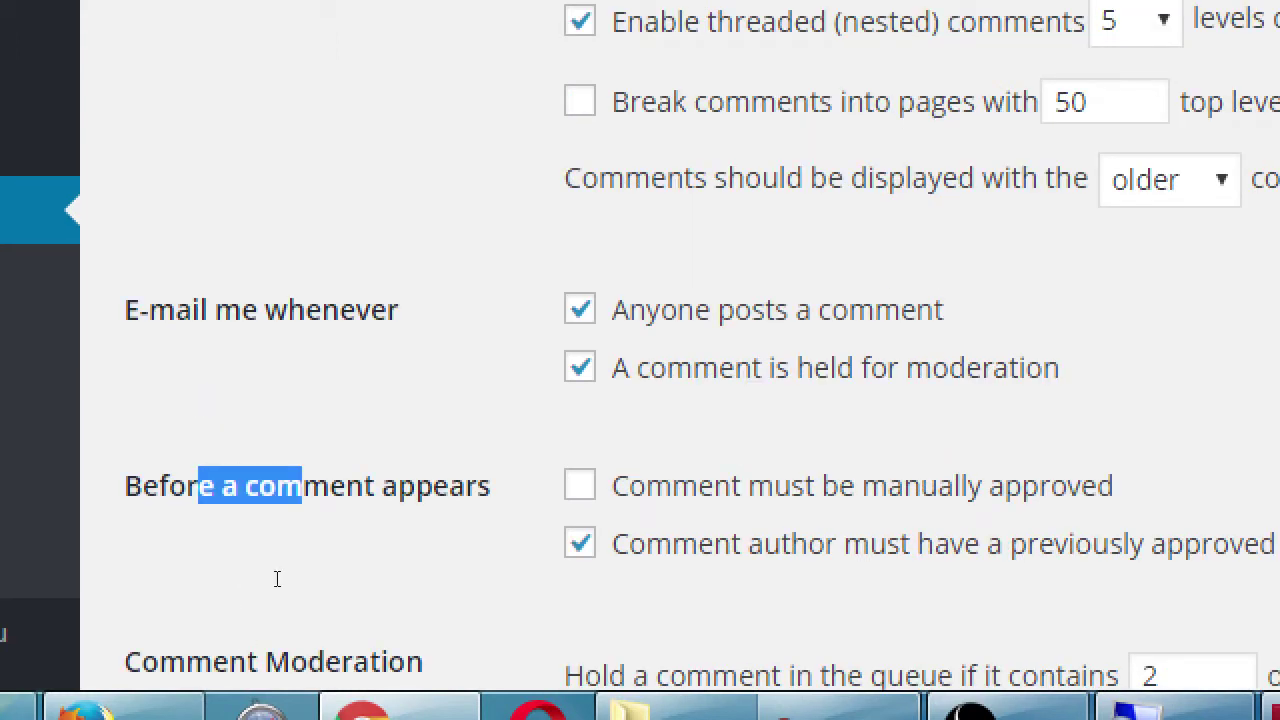
pyautogui.press('space')
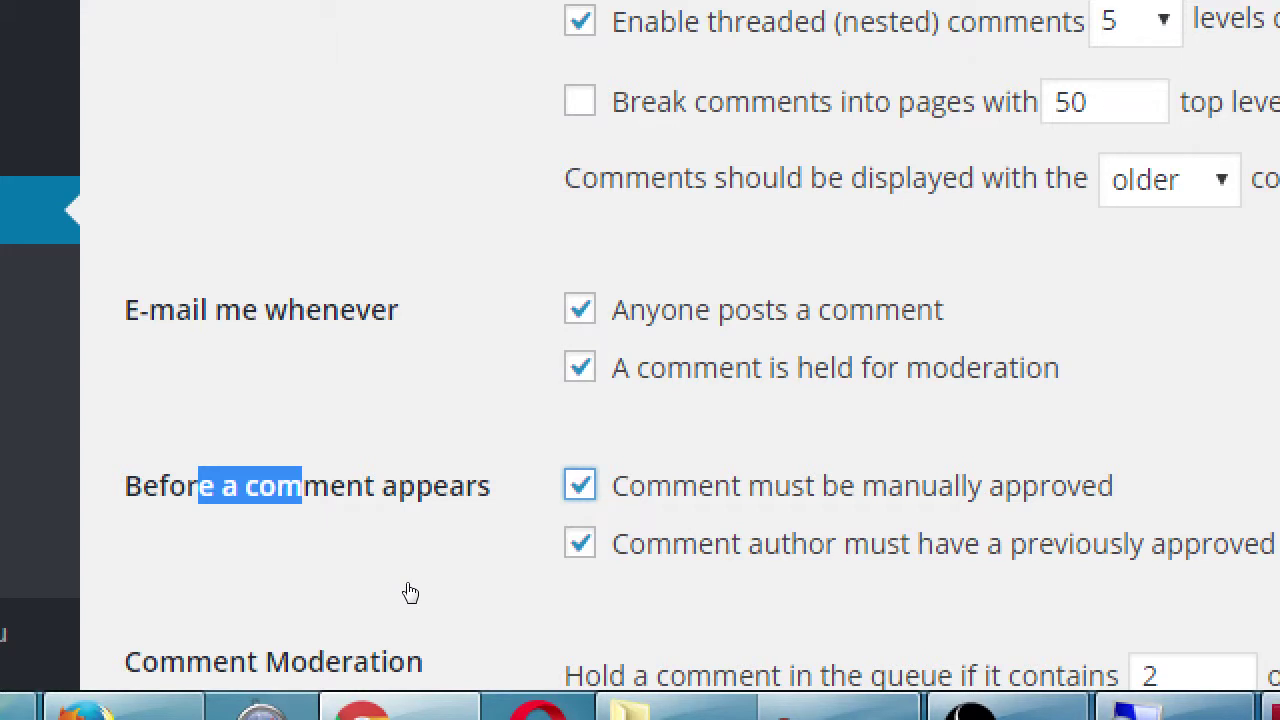
pyautogui.click(188, 577)
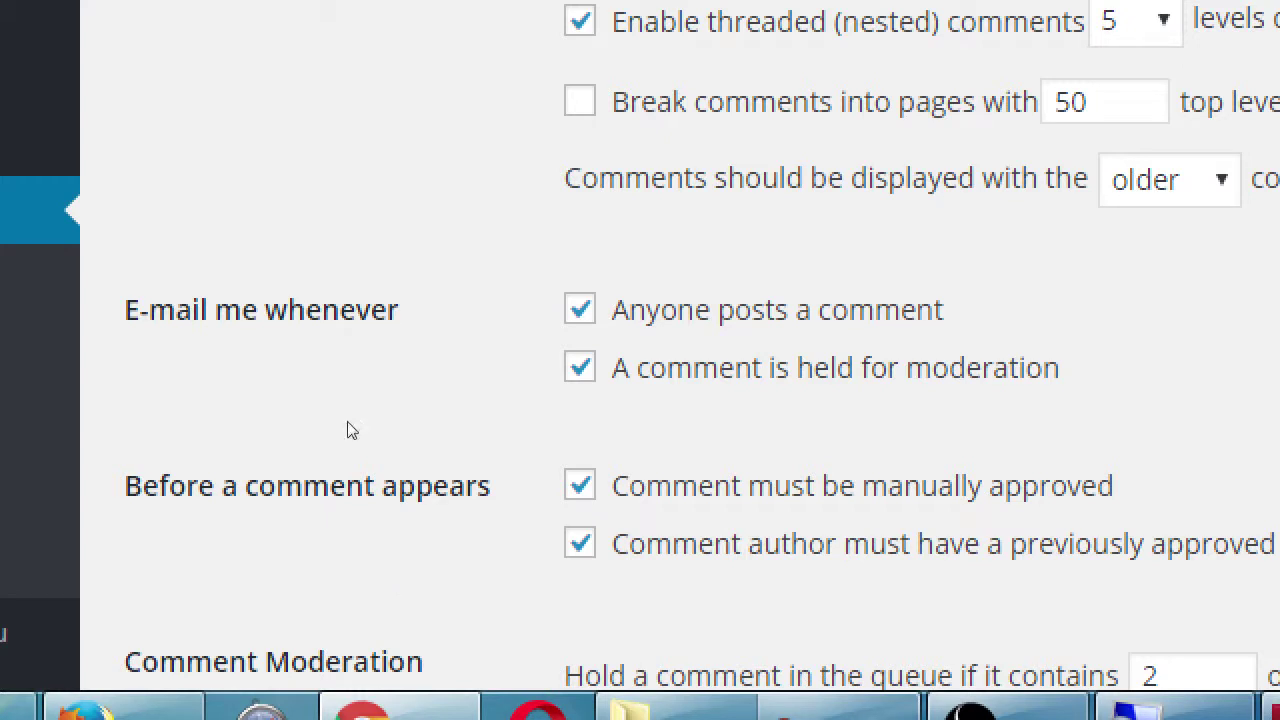
# Step: Toggle 'Allow people to post comments' off and on, then enable 'Attempt to notify any blogs linked to'
pyautogui.scroll(3, 352, 313)
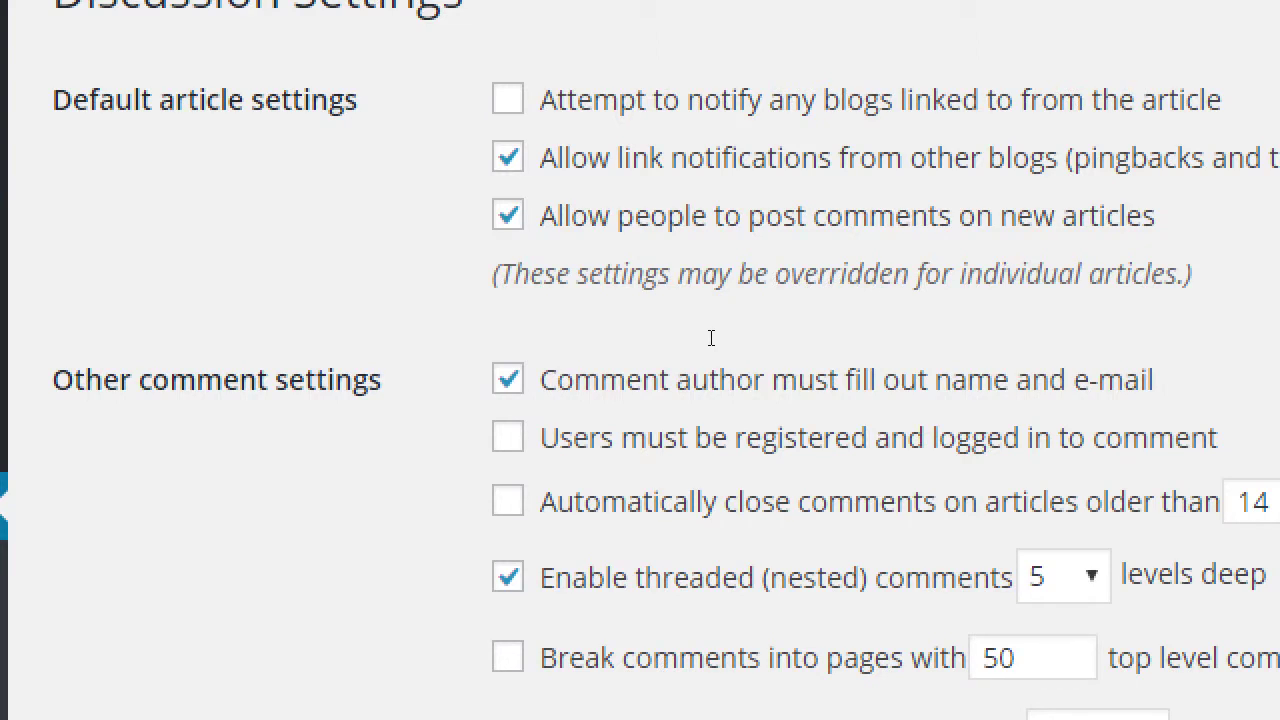
pyautogui.press('space')
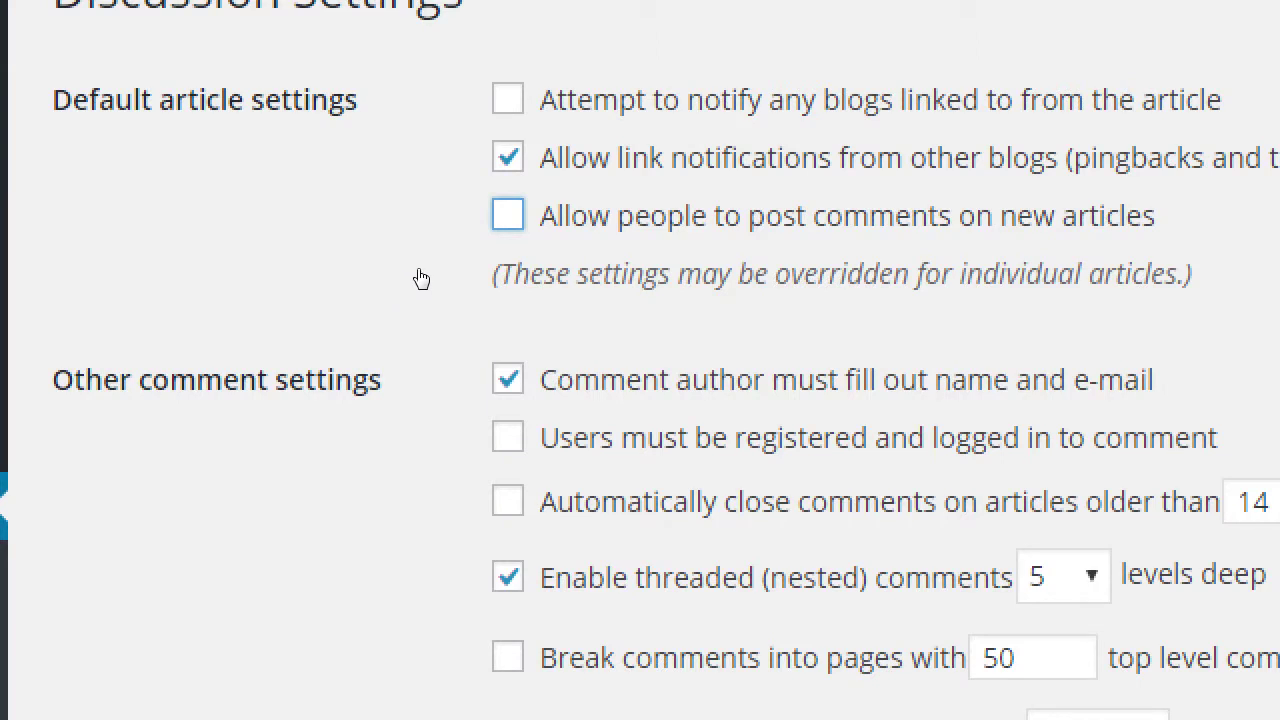
pyautogui.press('space')
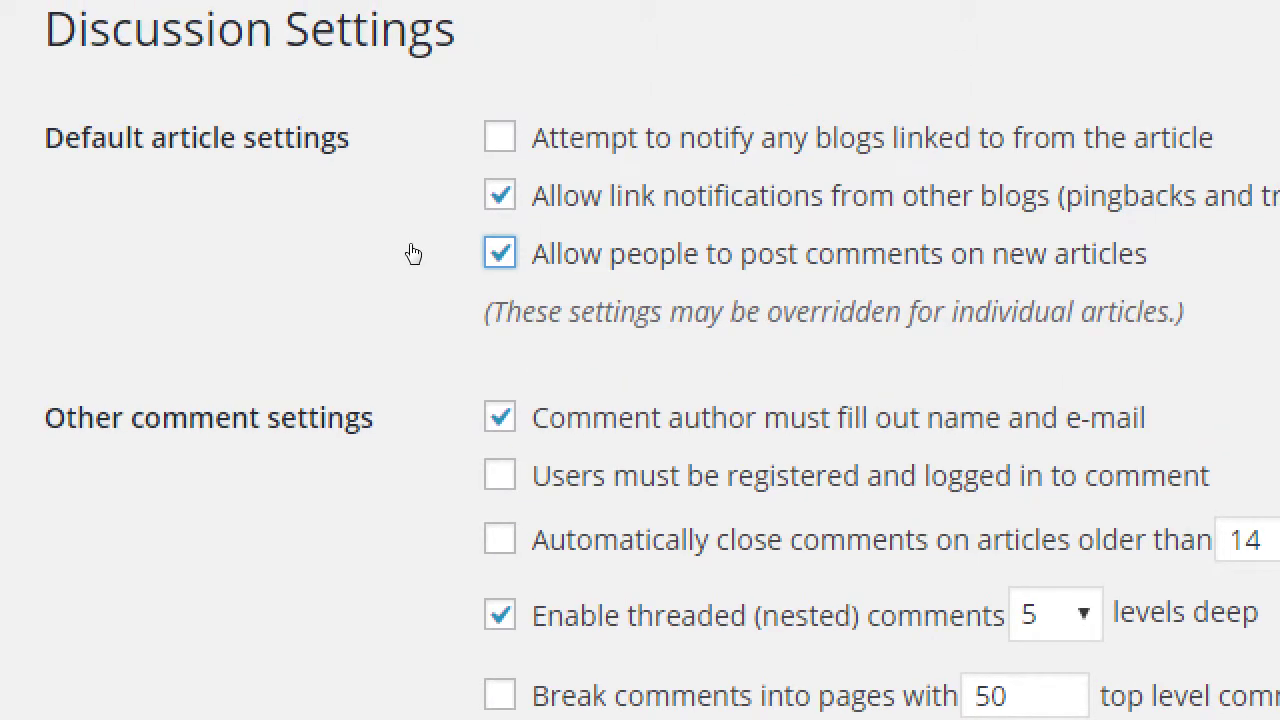
pyautogui.hotkey('shift', 'Tab')
pyautogui.hotkey('shift', 'Tab')
pyautogui.press('space')
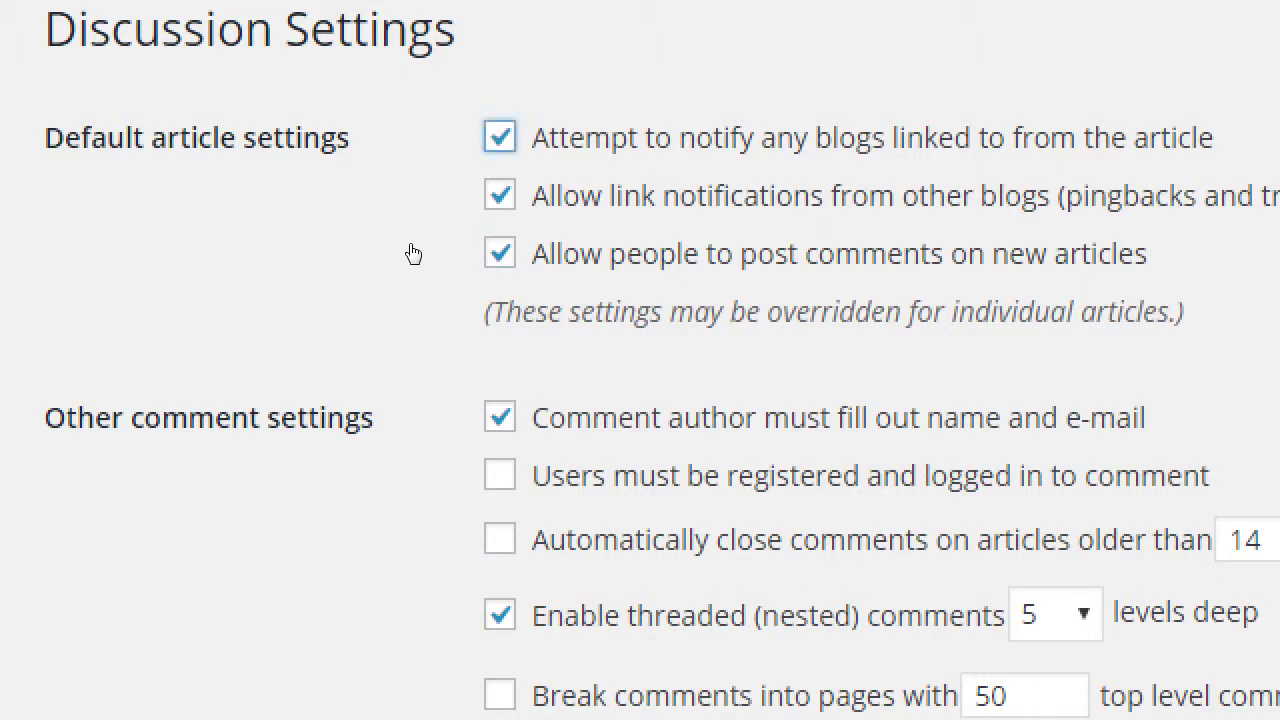
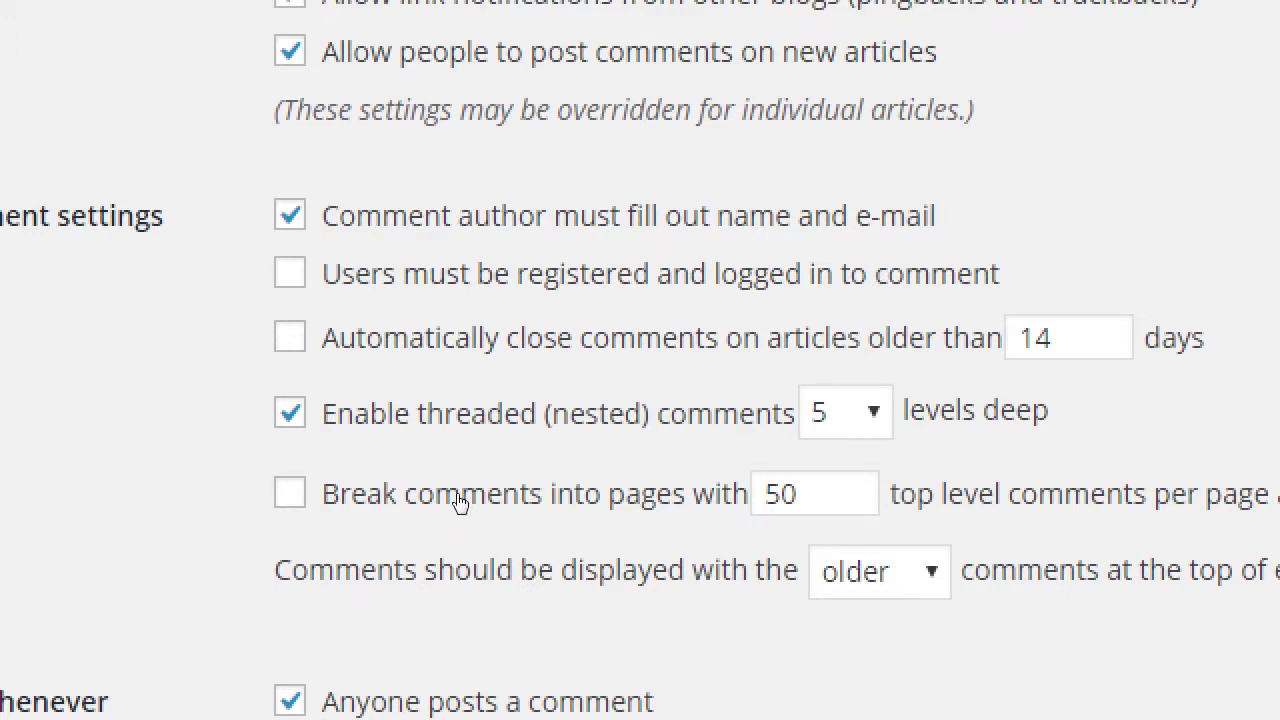
# Step: Scroll down Discussion Settings to the Comment Moderation word list
pyautogui.scroll(-3, 400, 600)
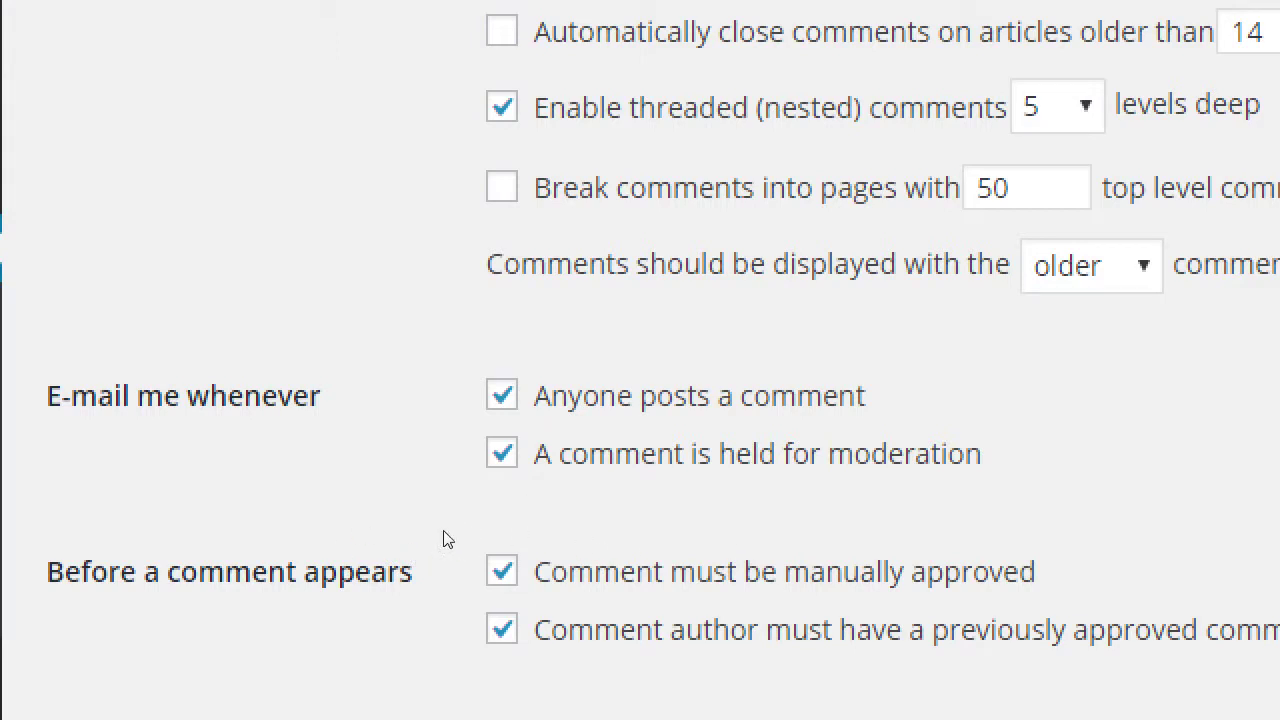
pyautogui.scroll(-1, 364, 520)
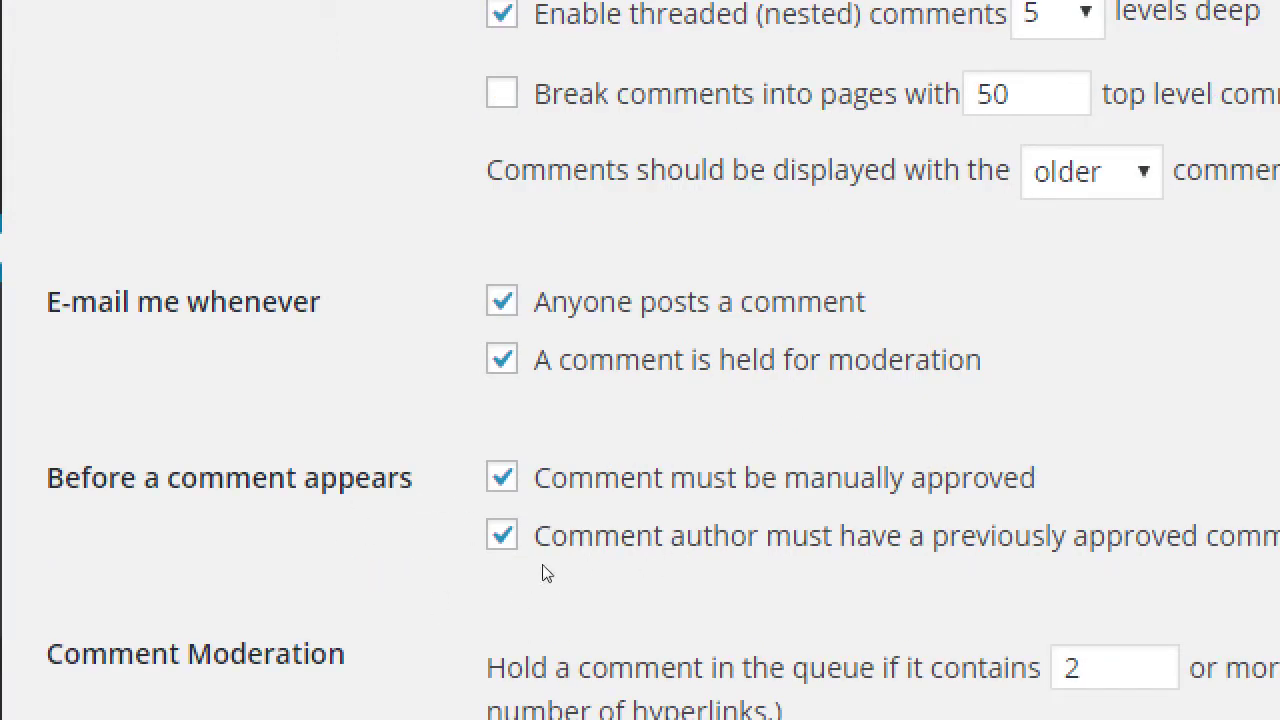
pyautogui.scroll(-2, 412, 640)
pyautogui.scroll(-1, 412, 640)
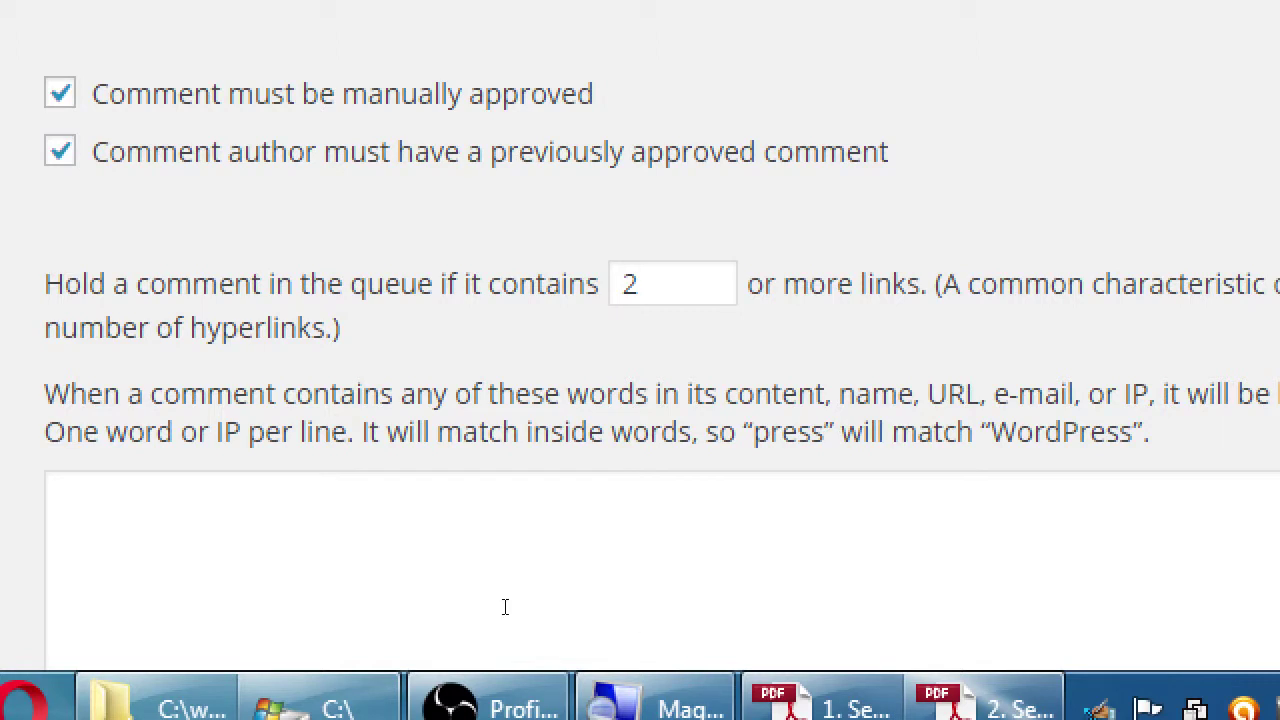
pyautogui.scroll(-1, 505, 612)
pyautogui.scroll(-1, 749, 586)
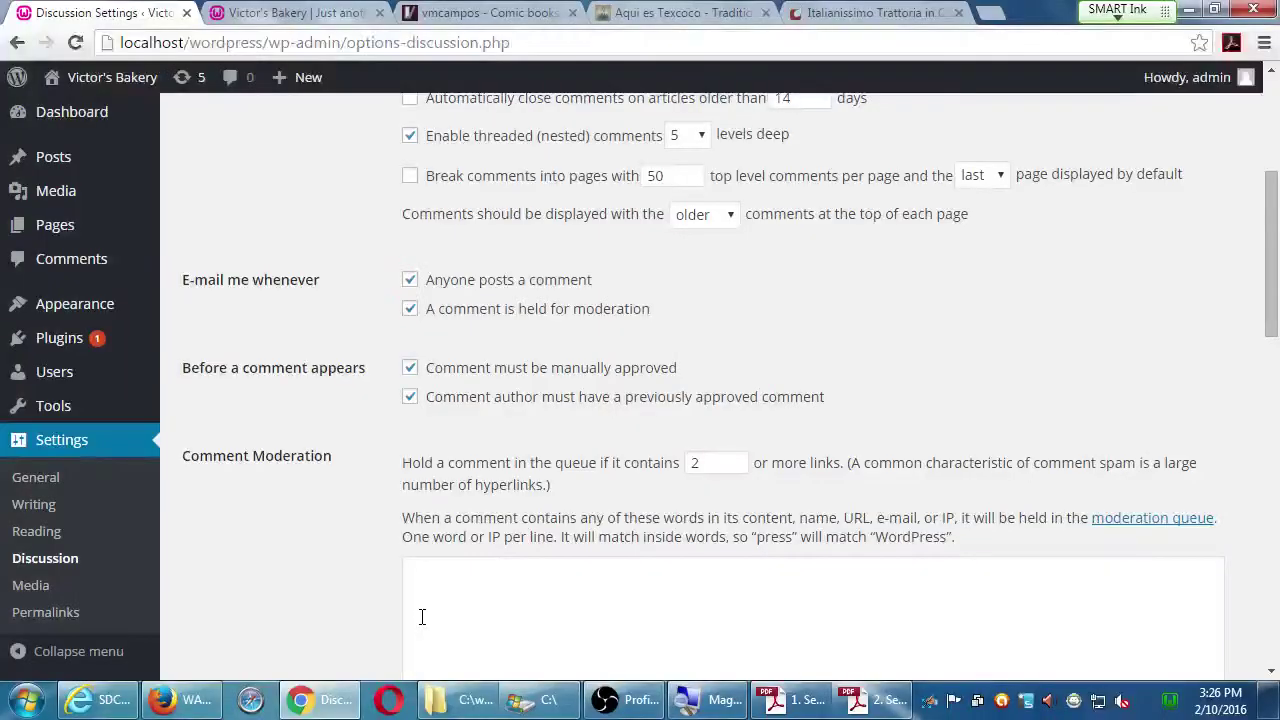
pyautogui.scroll(-2, 422, 600)
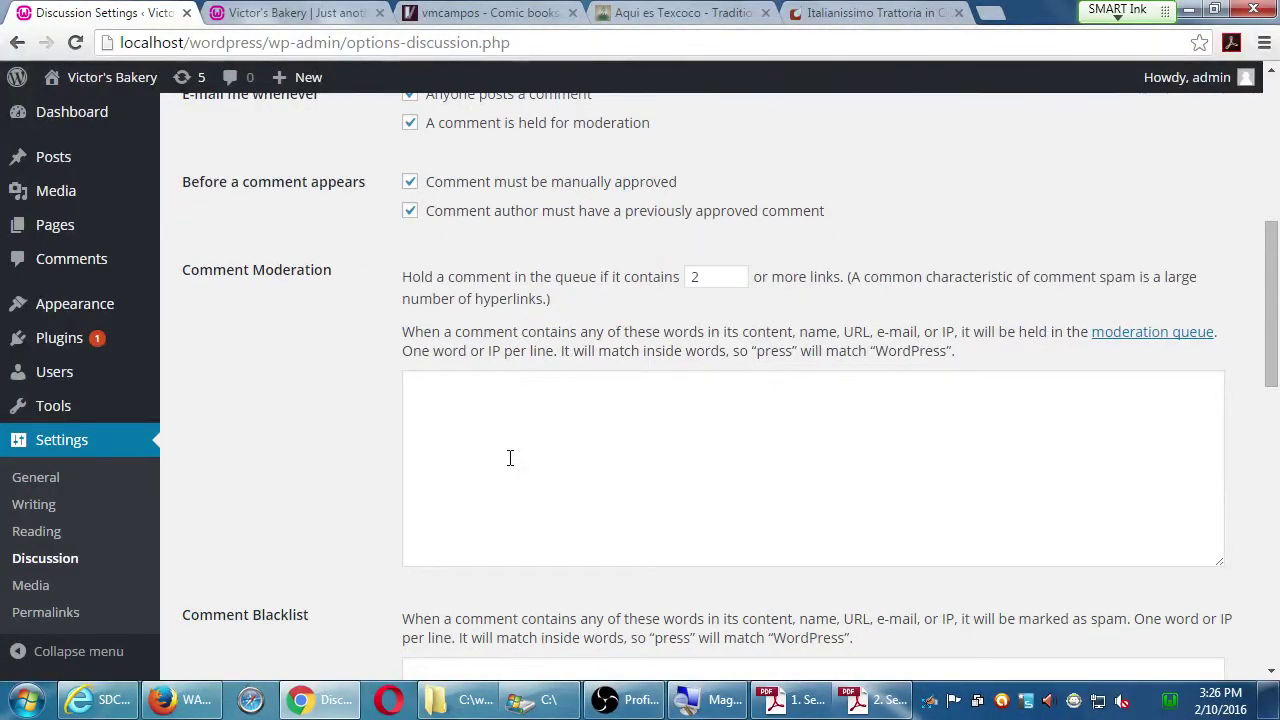
pyautogui.click(510, 458)
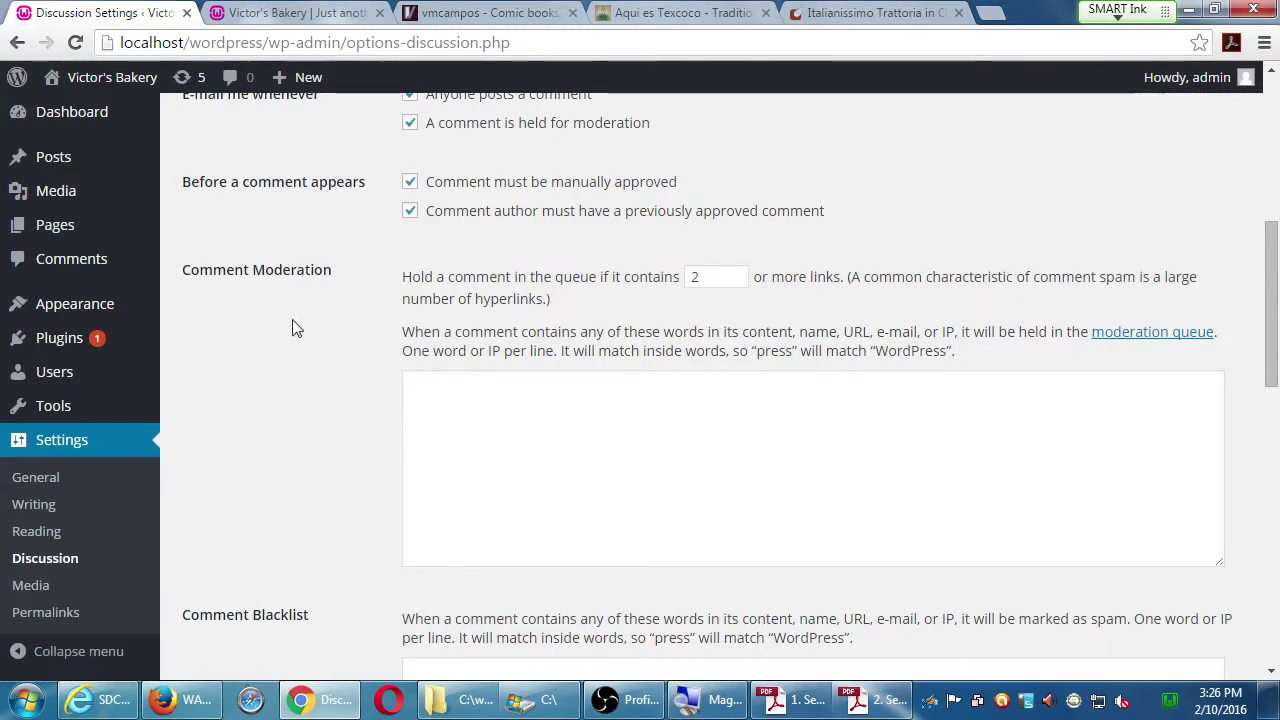
pyautogui.scroll(-1, 414, 403)
pyautogui.scroll(-1, 409, 415)
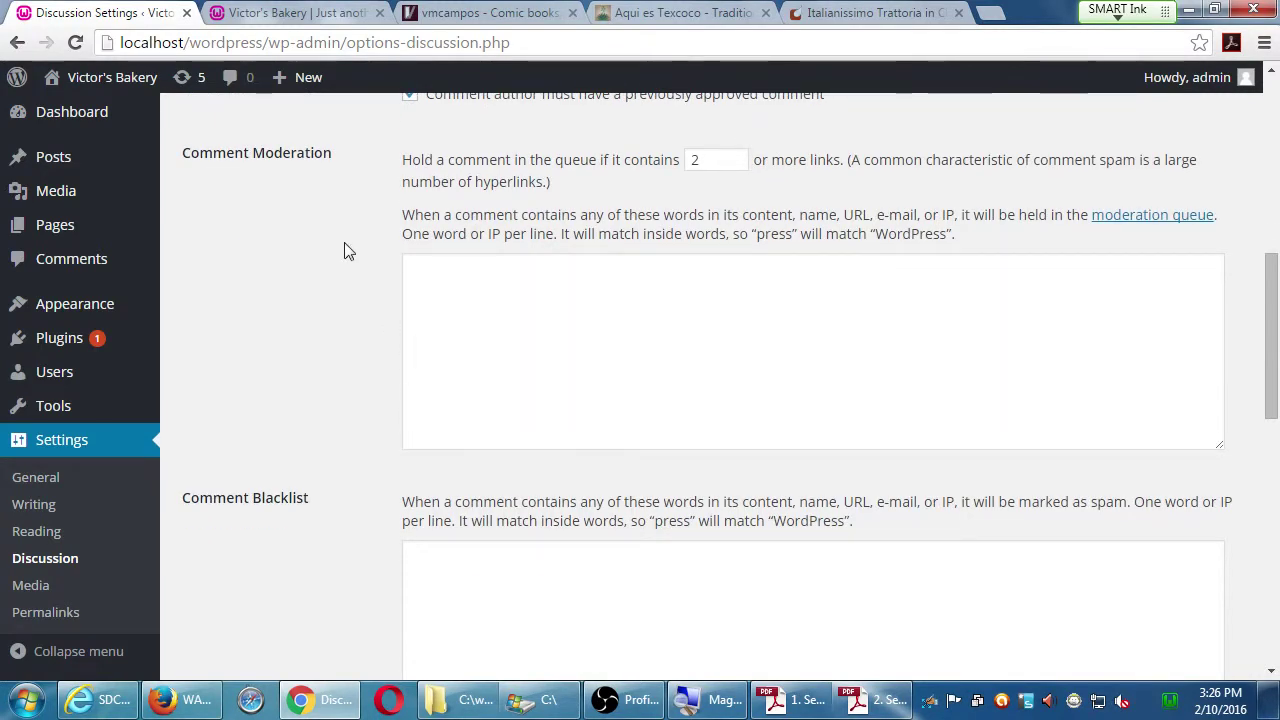
pyautogui.click(560, 277)
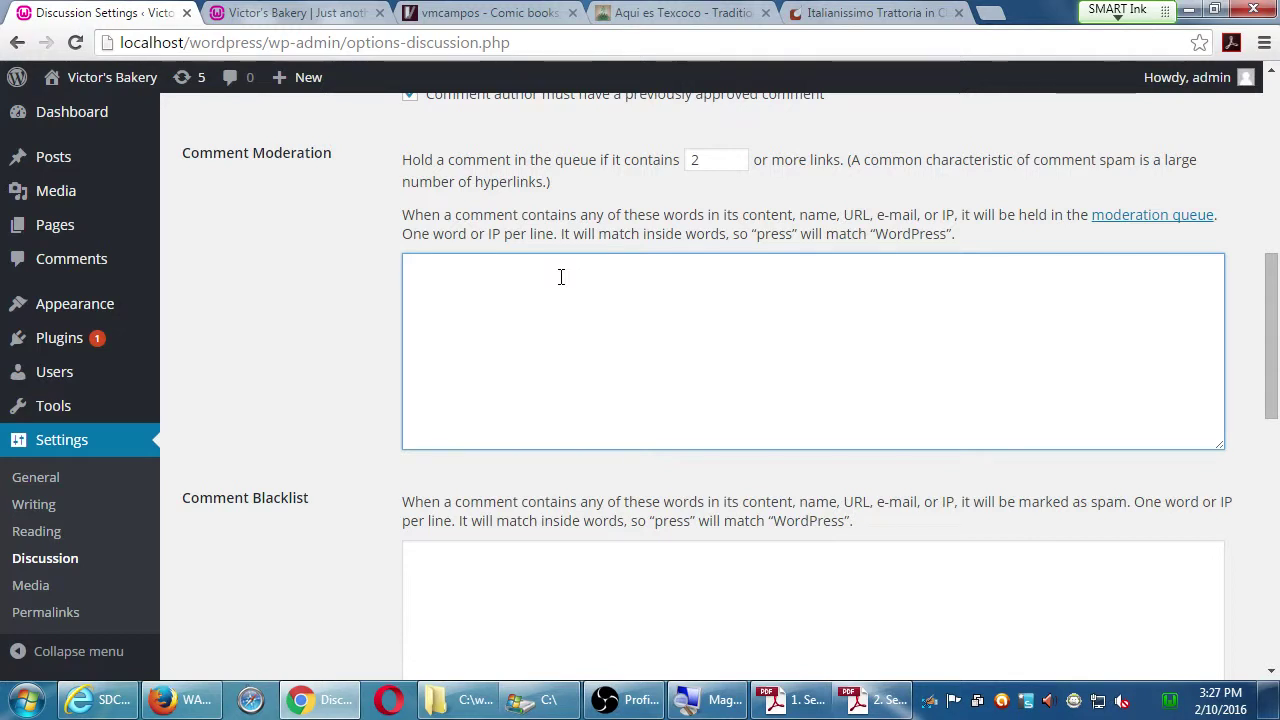
# Step: Type 'press' into the Comment Blacklist, then erase it so the list stays empty
pyautogui.click(668, 579)
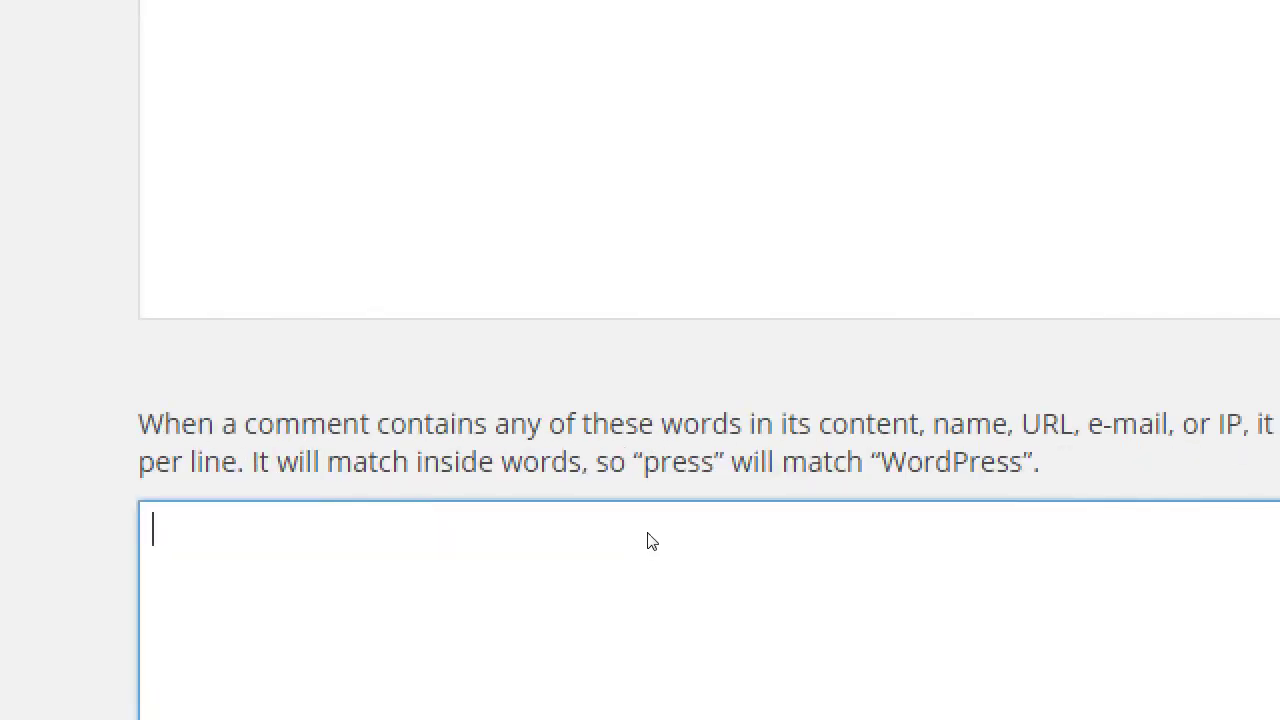
pyautogui.moveTo(643, 462); pyautogui.dragTo(688, 462)
pyautogui.moveTo(679, 536); pyautogui.dragTo(692, 536)
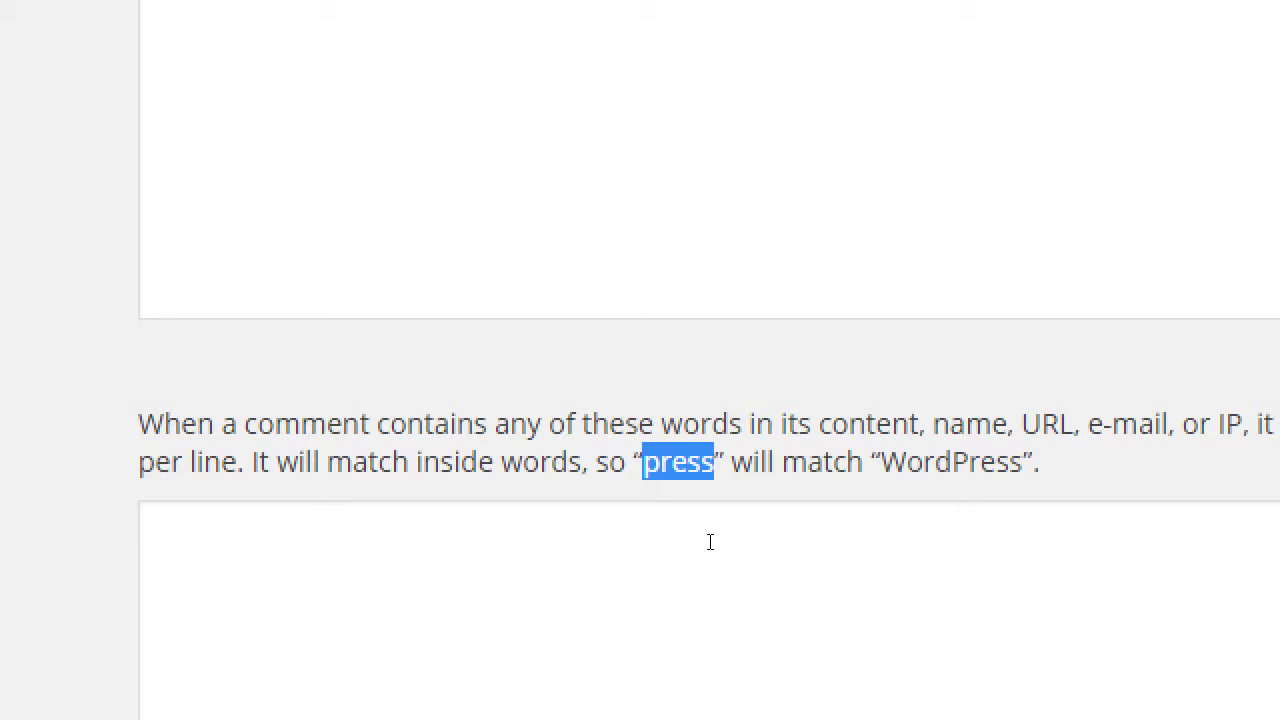
pyautogui.click(757, 585)
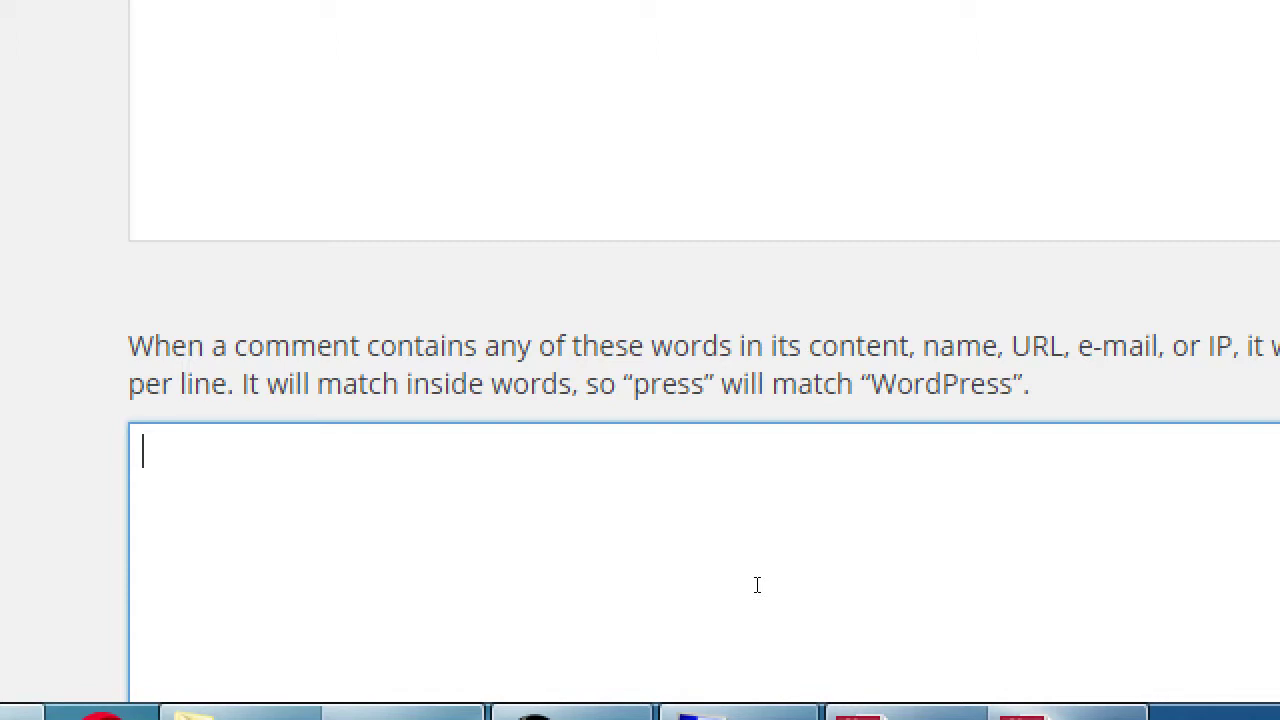
pyautogui.write('press')
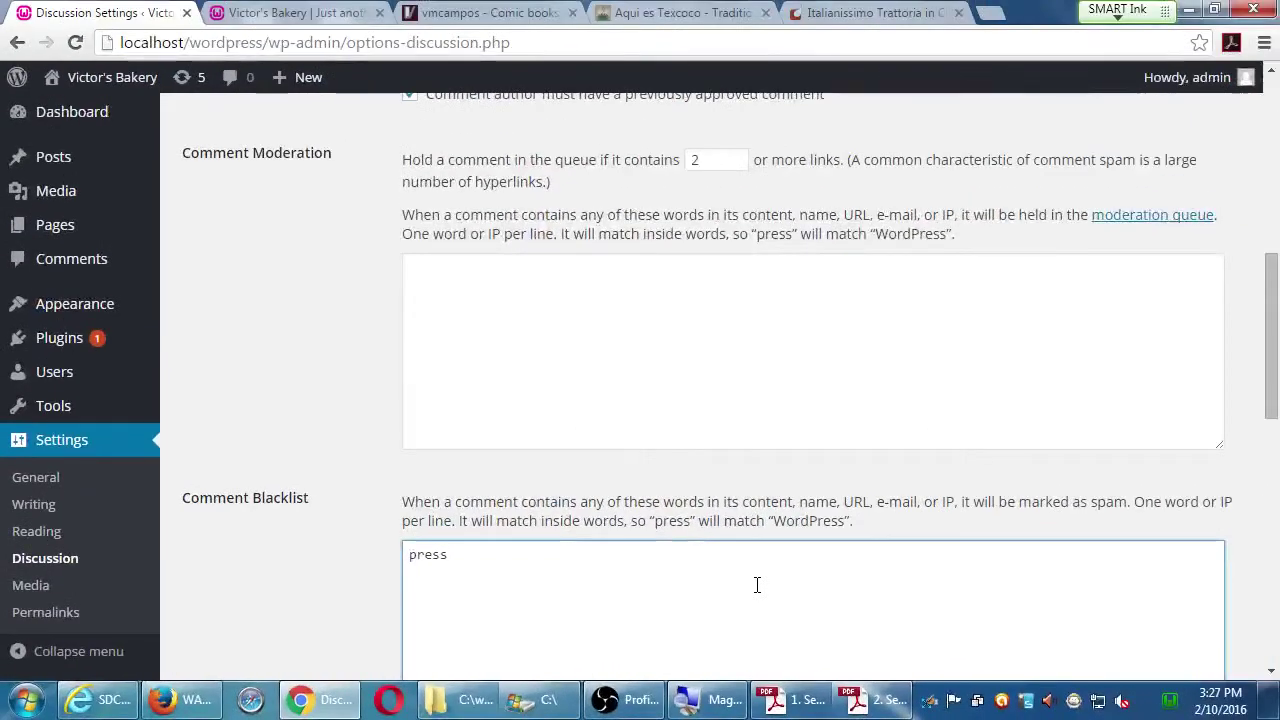
pyautogui.press('BackSpace')
pyautogui.press('BackSpace')
pyautogui.press('BackSpace')
pyautogui.press('BackSpace')
pyautogui.press('BackSpace')
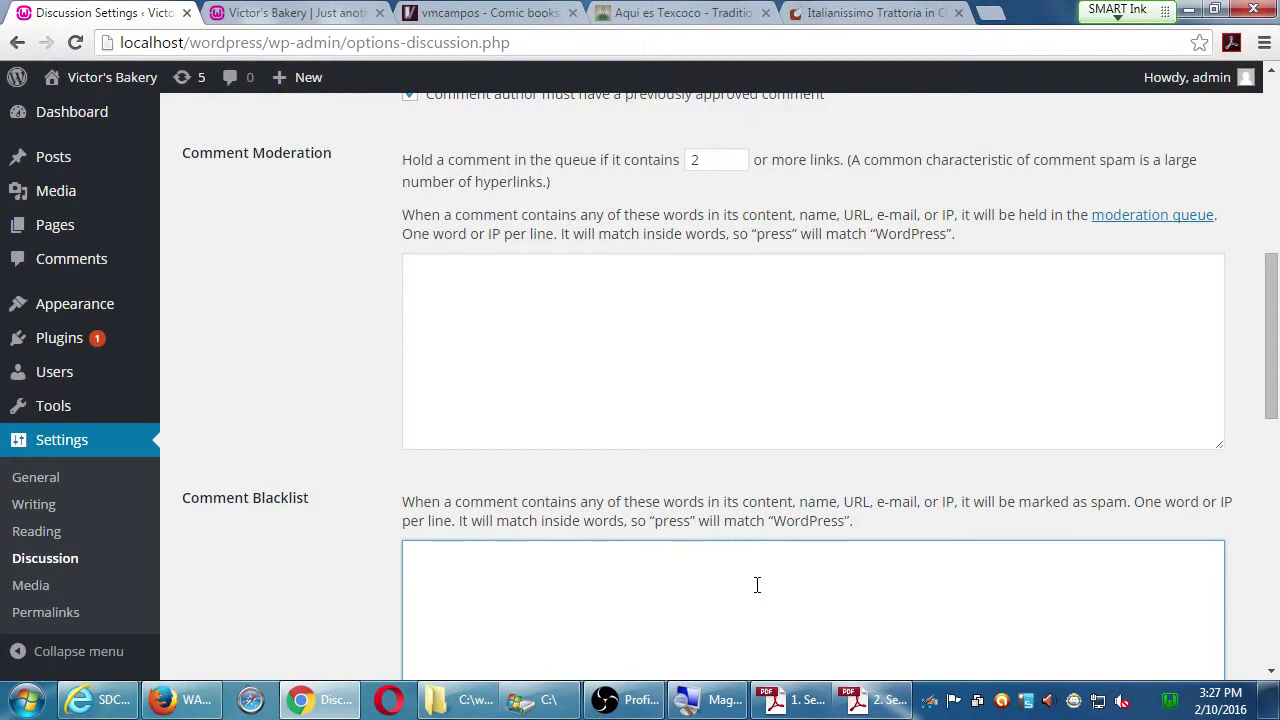
# Step: Save the Discussion settings with the Comment Blacklist left empty
pyautogui.scroll(-1, 769, 554)
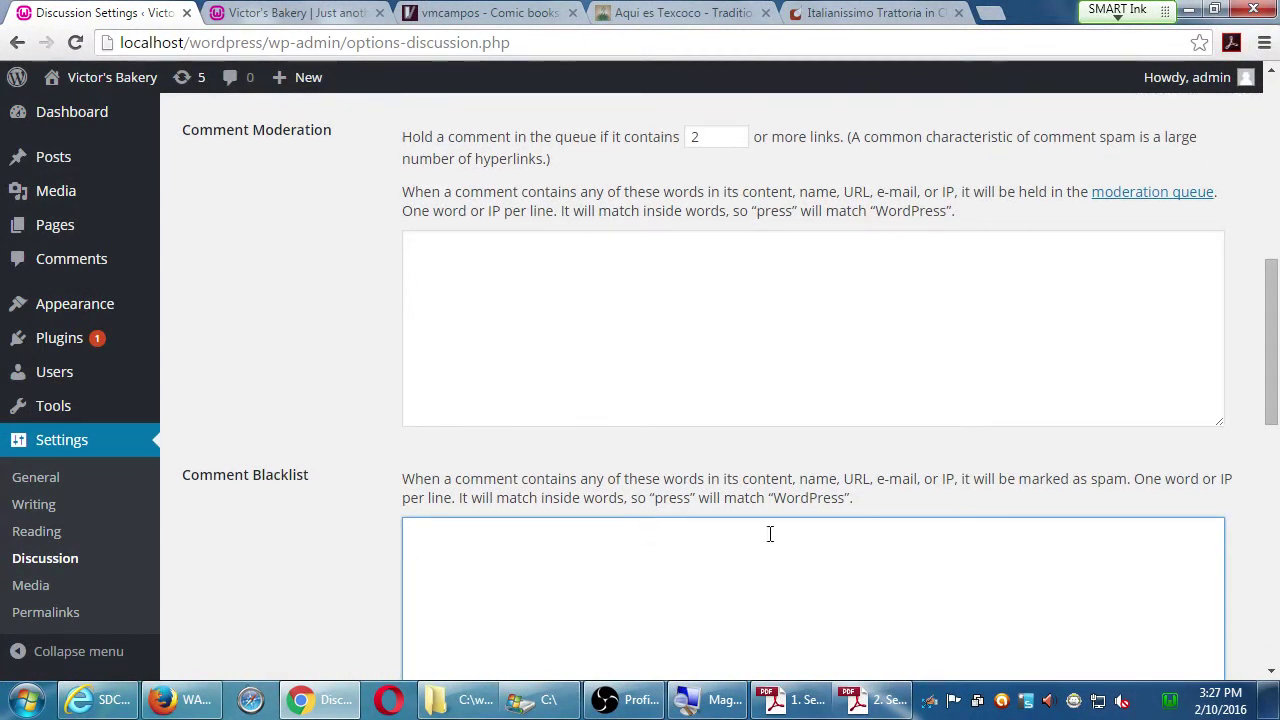
pyautogui.scroll(-5, 769, 554)
pyautogui.scroll(-1, 769, 541)
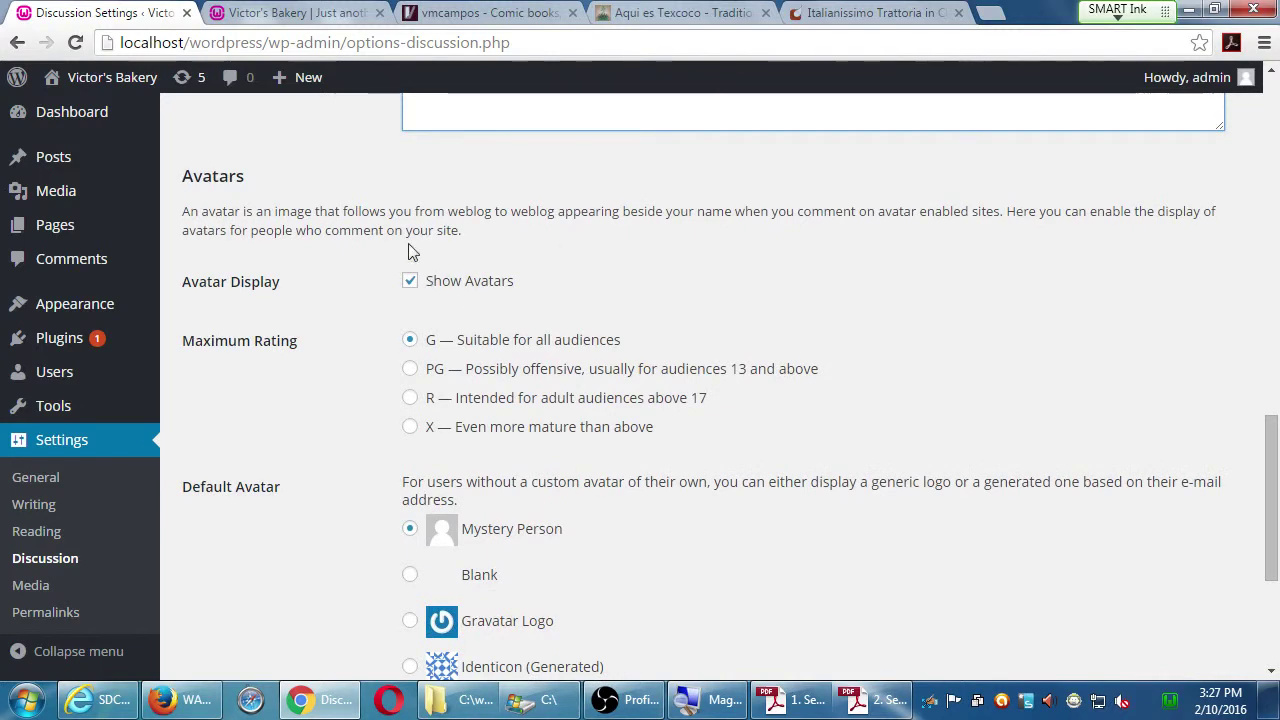
pyautogui.scroll(-2, 757, 463)
pyautogui.scroll(-1, 659, 438)
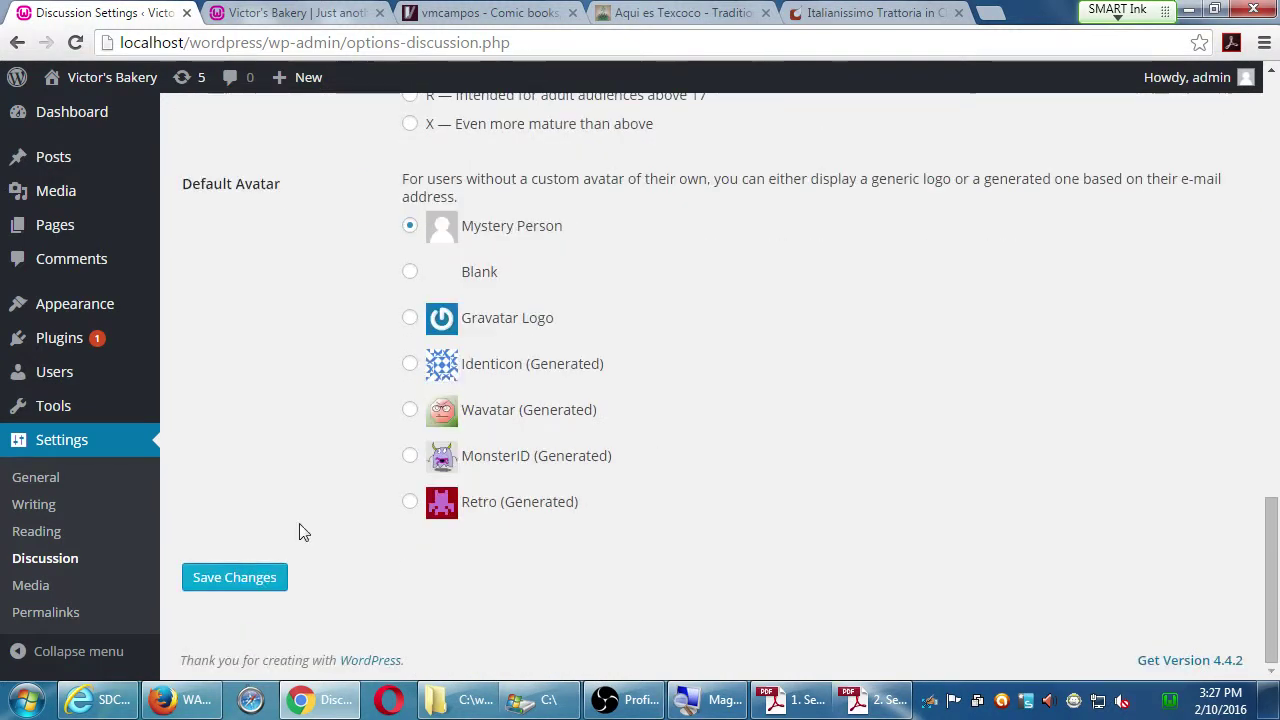
pyautogui.click(233, 578)
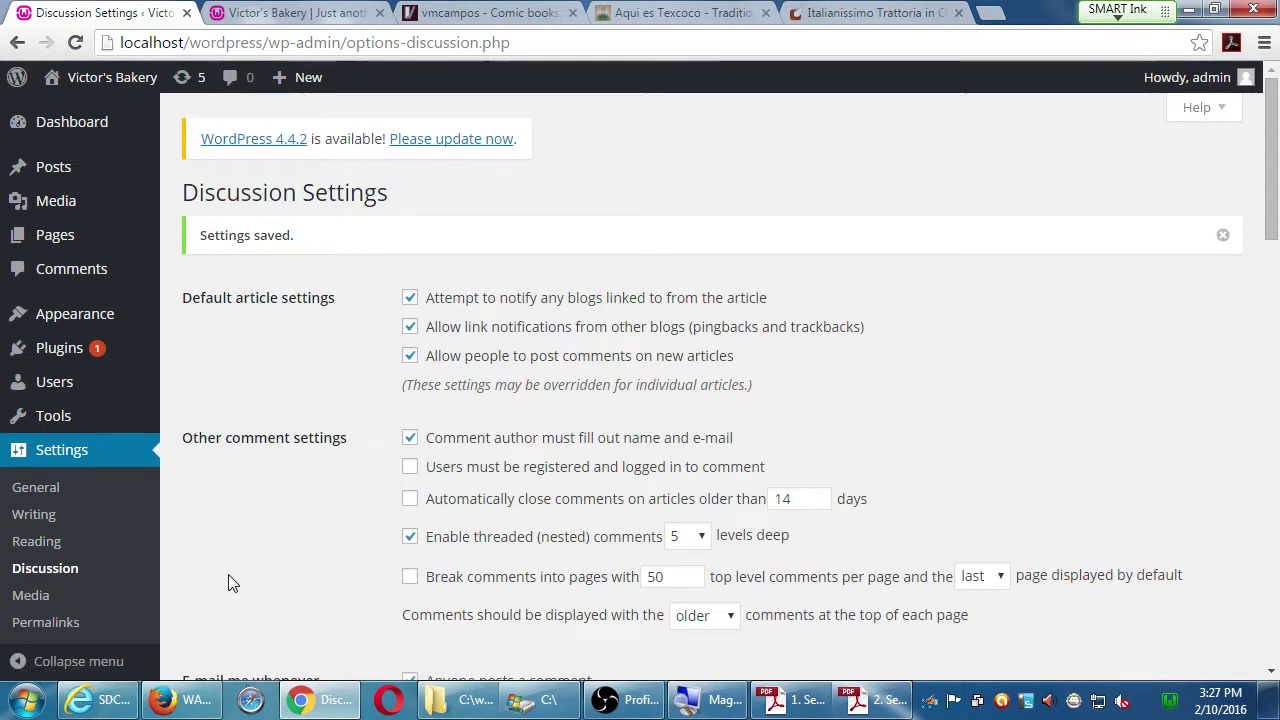
pyautogui.scroll(-15, 289, 487)
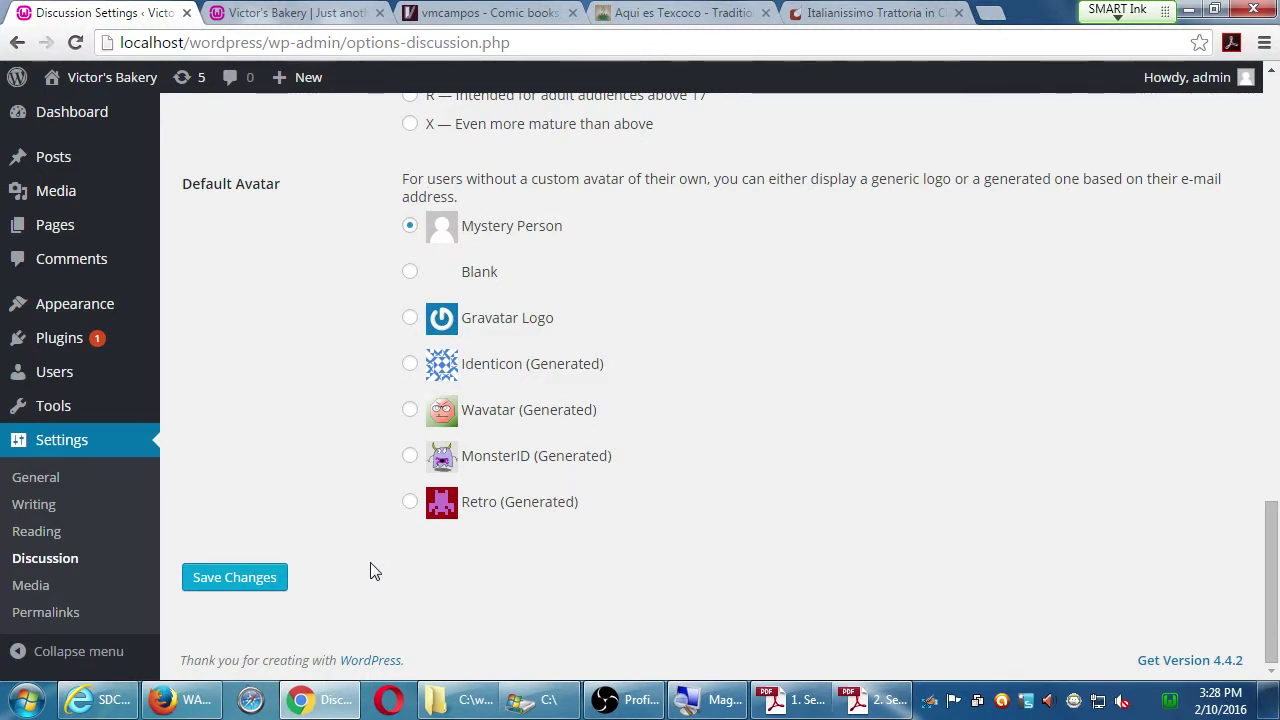
pyautogui.scroll(15, 370, 570)
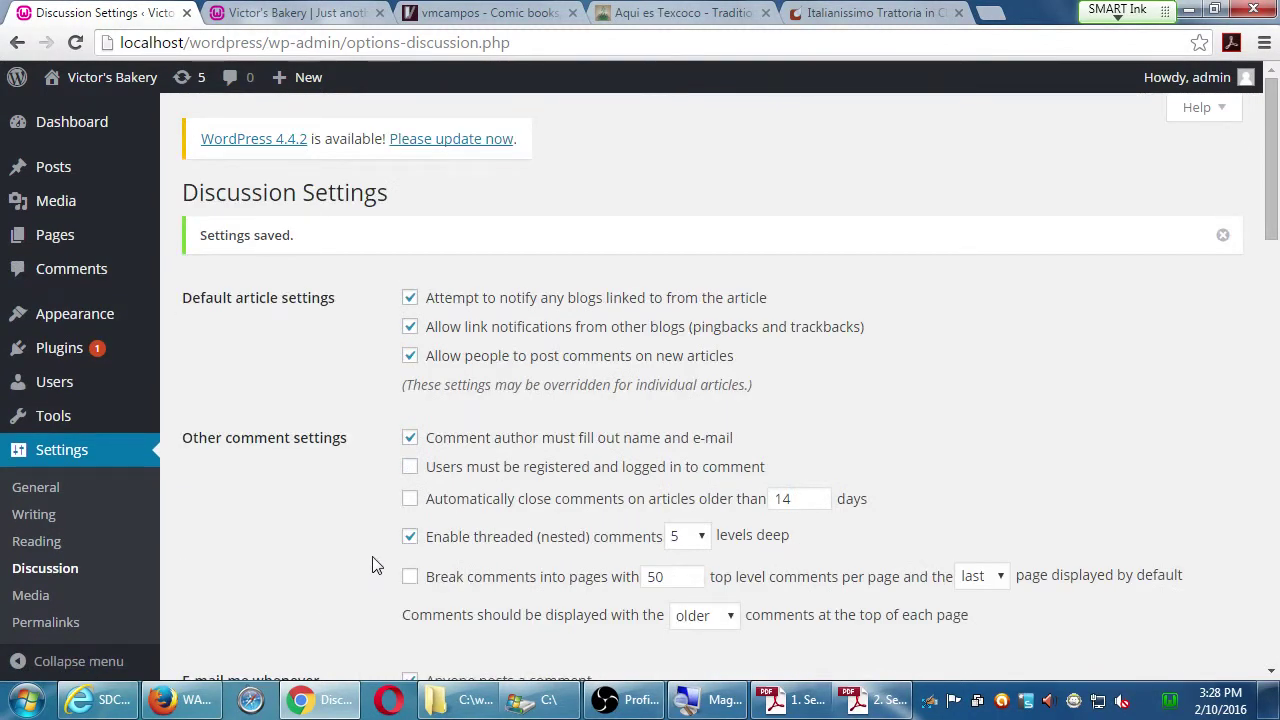
# Step: Open the public Victor's Bakery site and close the four other browser tabs
pyautogui.moveTo(105, 85)
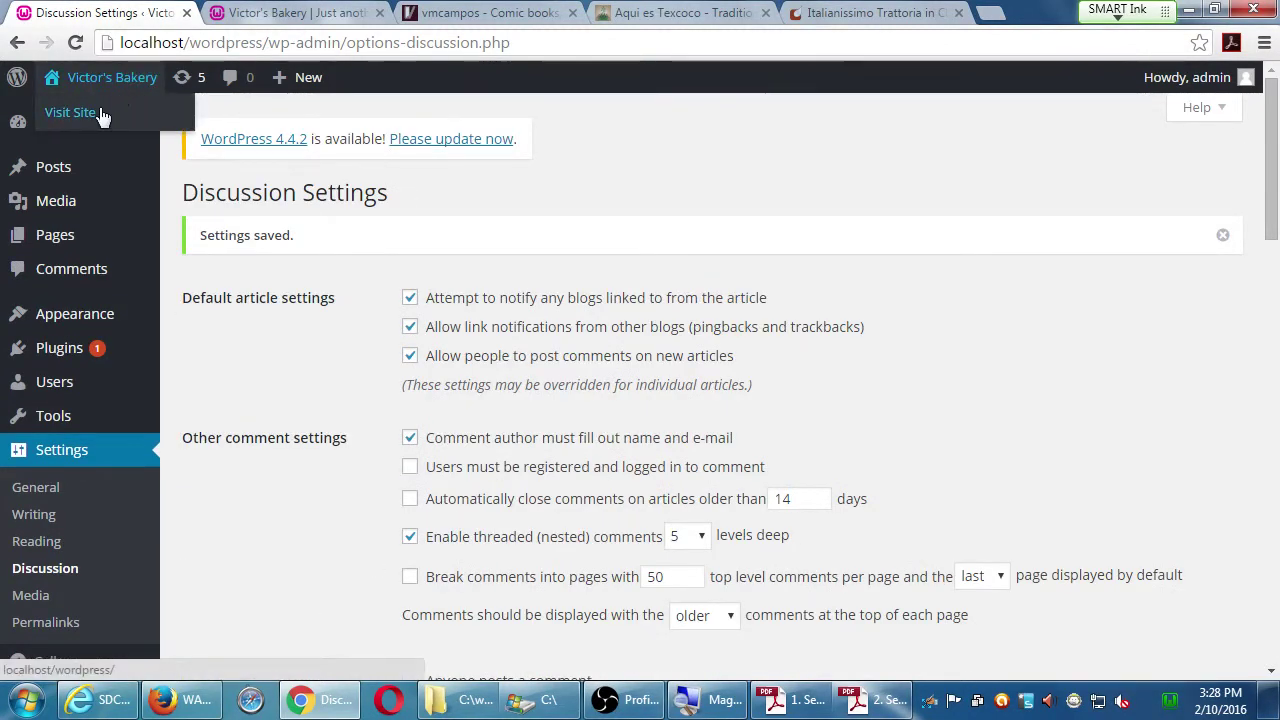
pyautogui.click(100, 114)
pyautogui.click(390, 12)
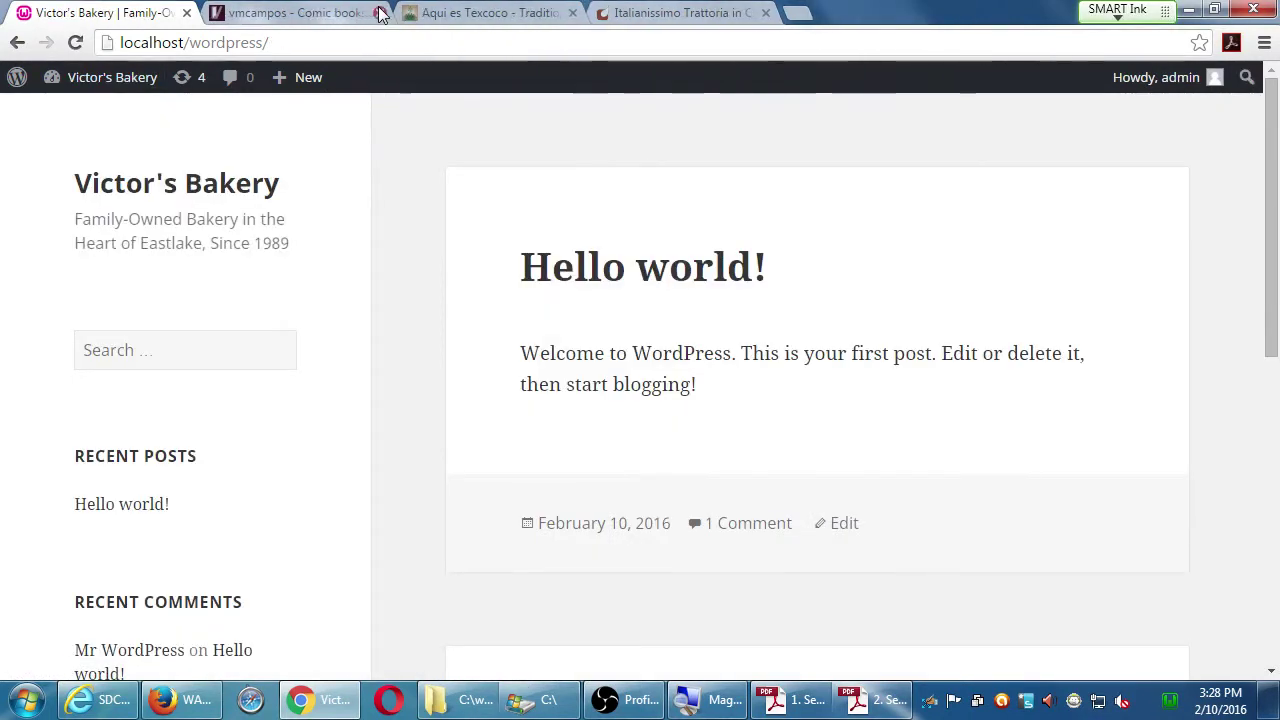
pyautogui.click(390, 12)
pyautogui.click(390, 12)
pyautogui.click(402, 12)
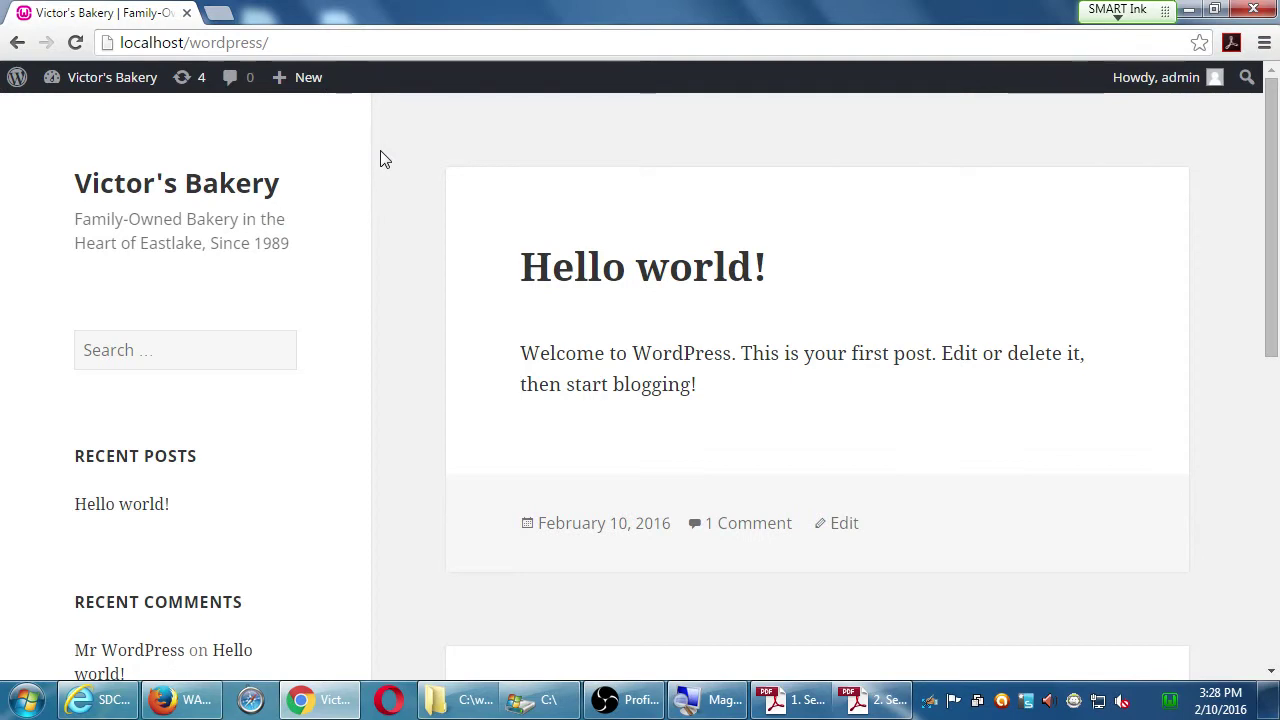
# Step: Scroll through the Victor's Bakery front page to look it over
pyautogui.scroll(-3, 384, 159)
pyautogui.scroll(-4, 384, 159)
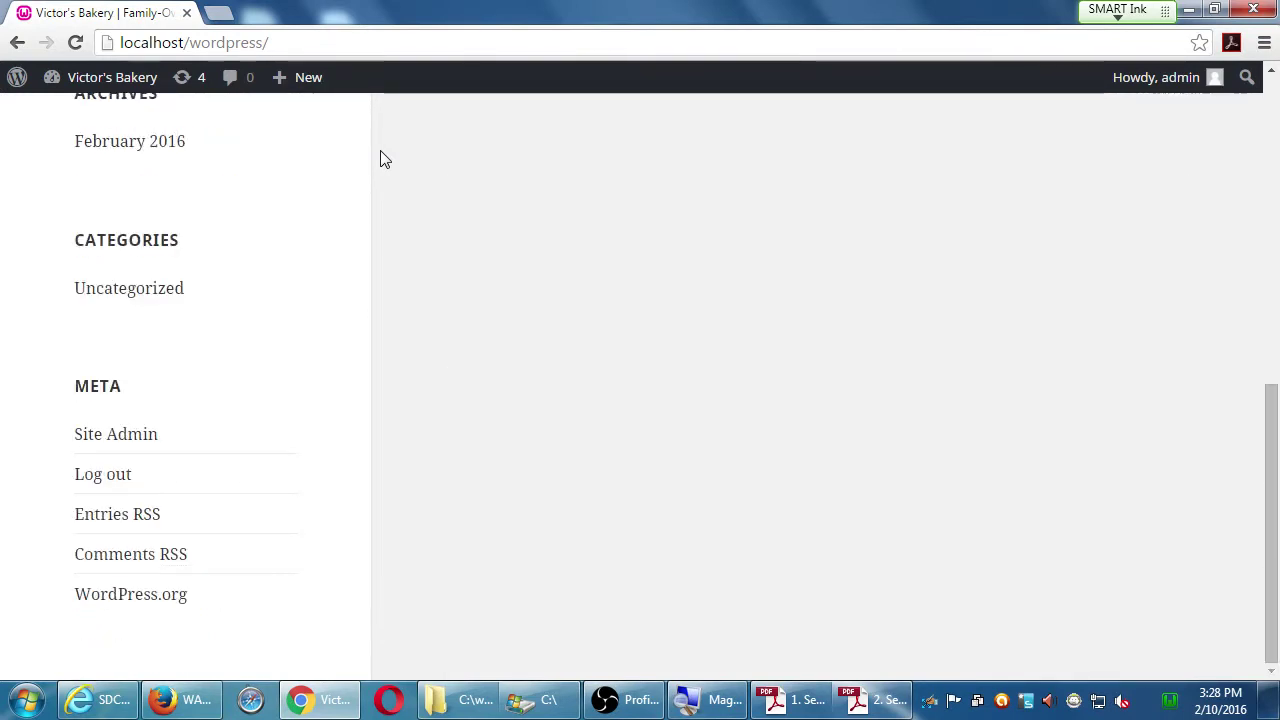
pyautogui.scroll(7, 384, 159)
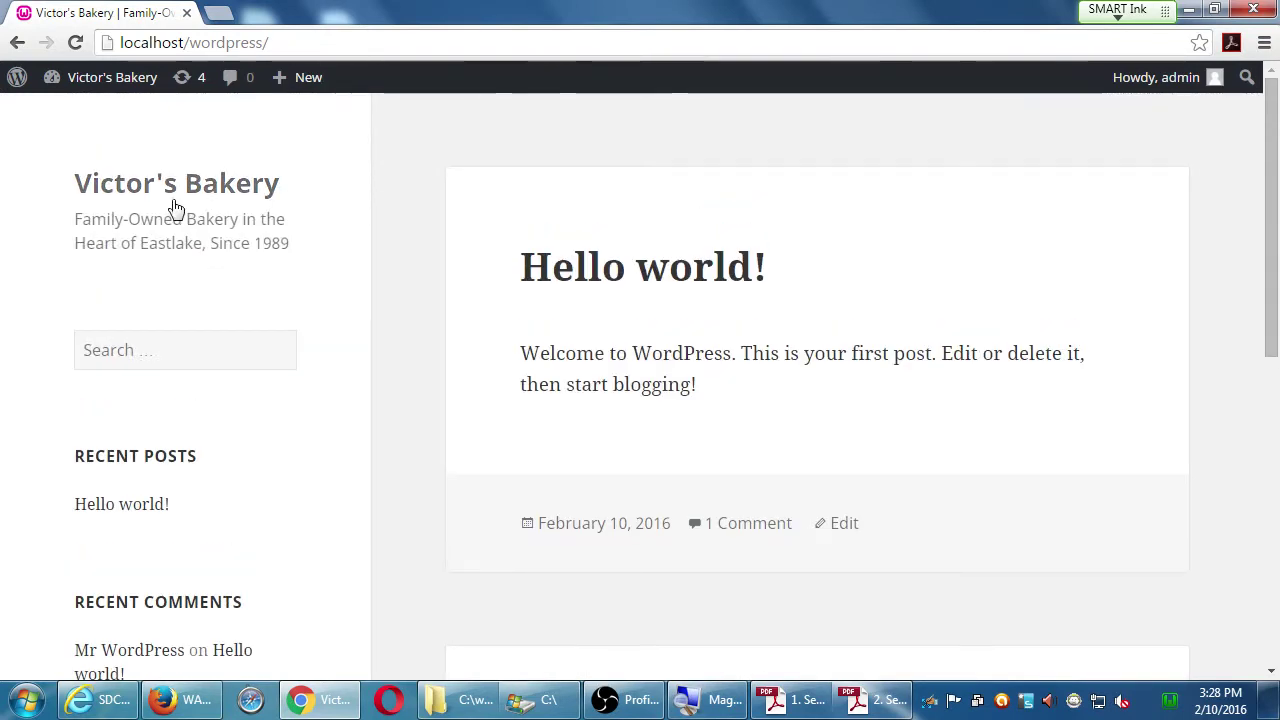
pyautogui.scroll(-2, 209, 517)
pyautogui.scroll(2, 211, 517)
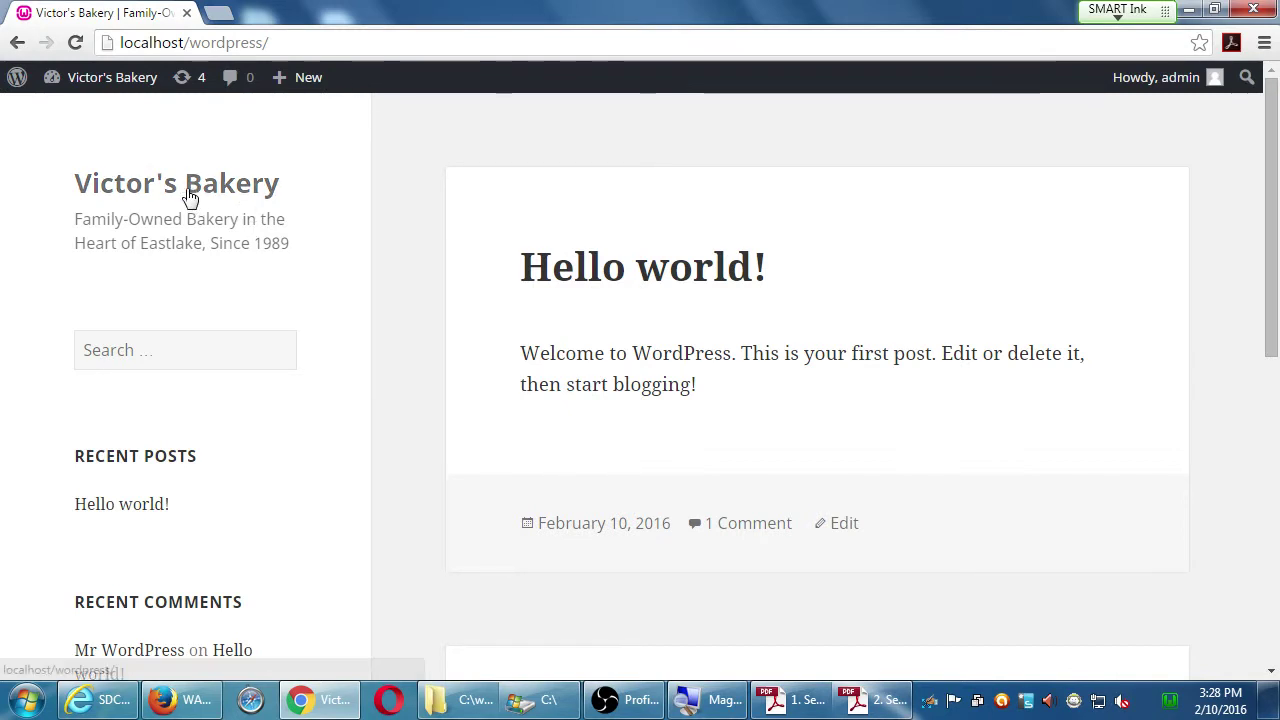
# Step: Return to the Victor's Bakery admin Dashboard, then open a new browser tab
pyautogui.moveTo(131, 92)
pyautogui.click(135, 116)
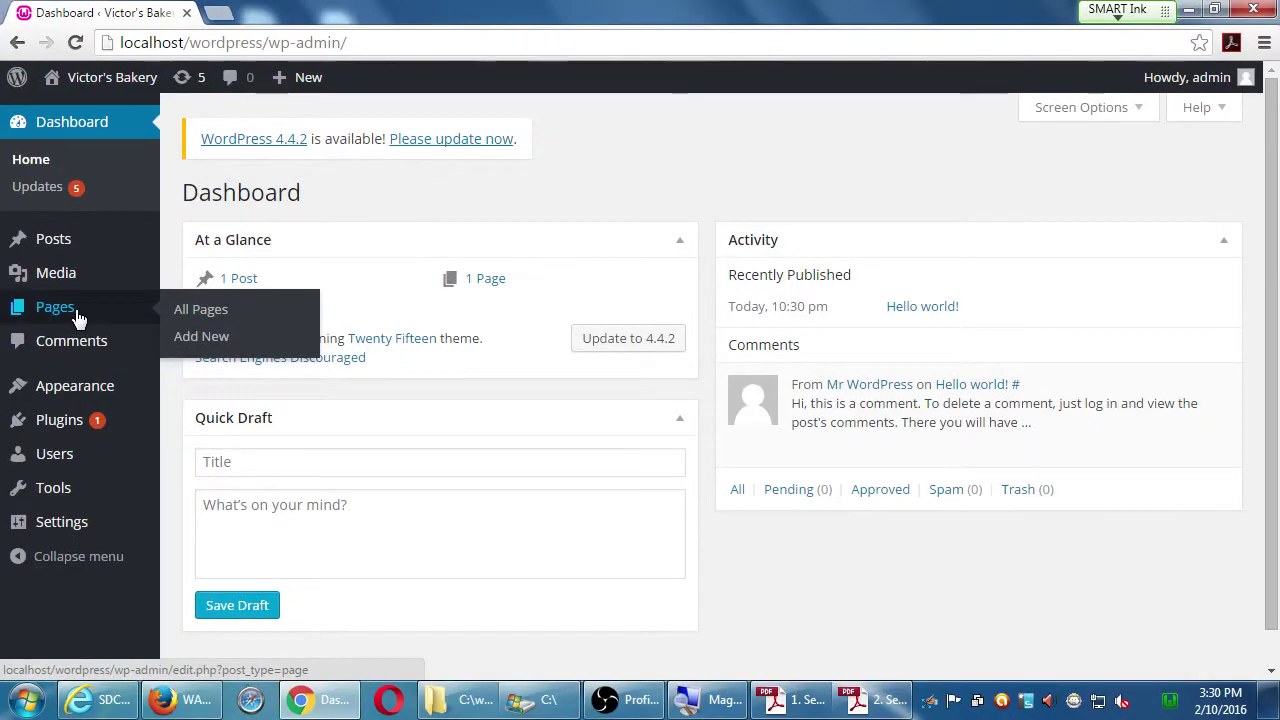
pyautogui.click(218, 13)
# Step: Load aquiestexcoco.com and browse the restaurant's Main Menu page
pyautogui.write('aq')
pyautogui.press('Return')
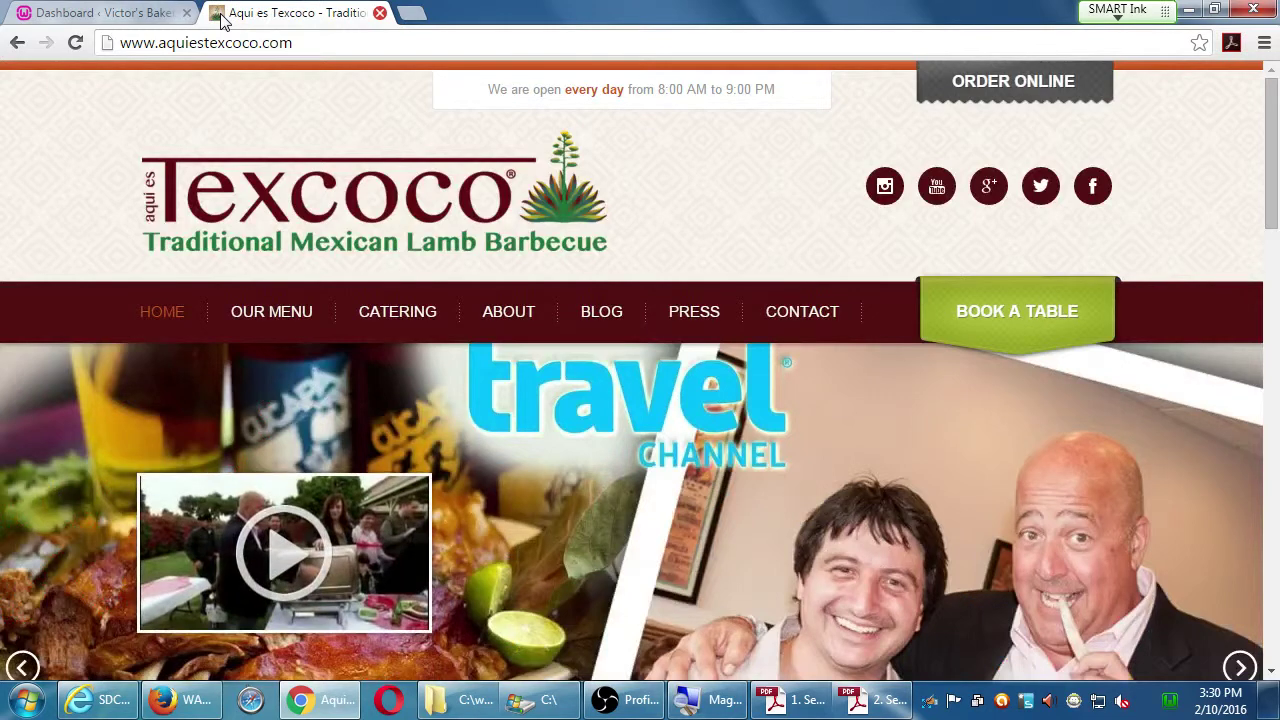
pyautogui.scroll(-8, 379, 289)
pyautogui.scroll(8, 379, 289)
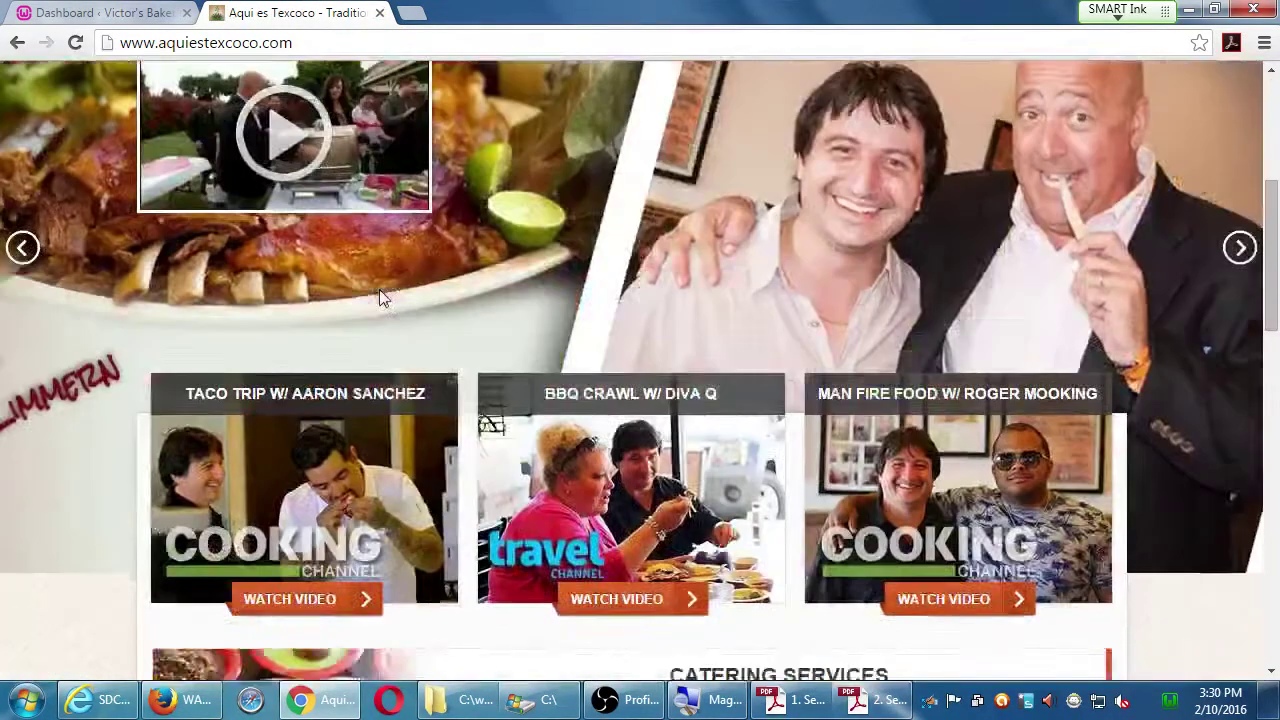
pyautogui.moveTo(294, 317)
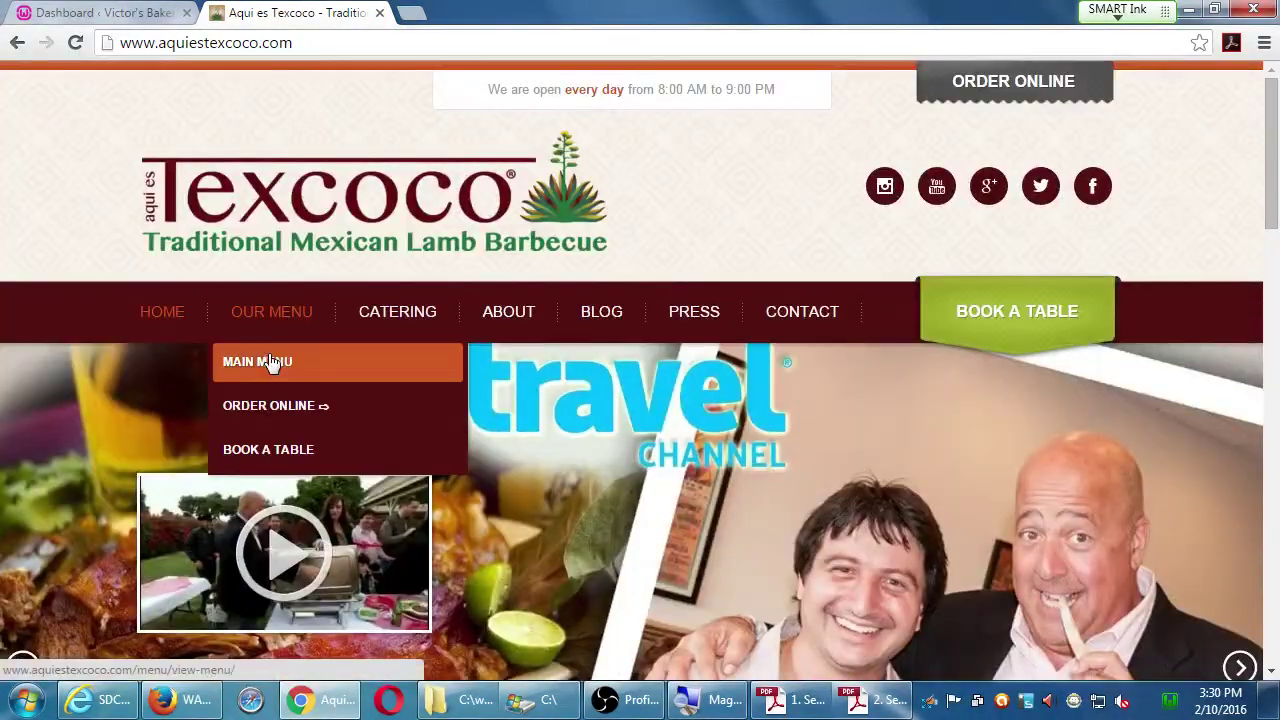
pyautogui.click(272, 364)
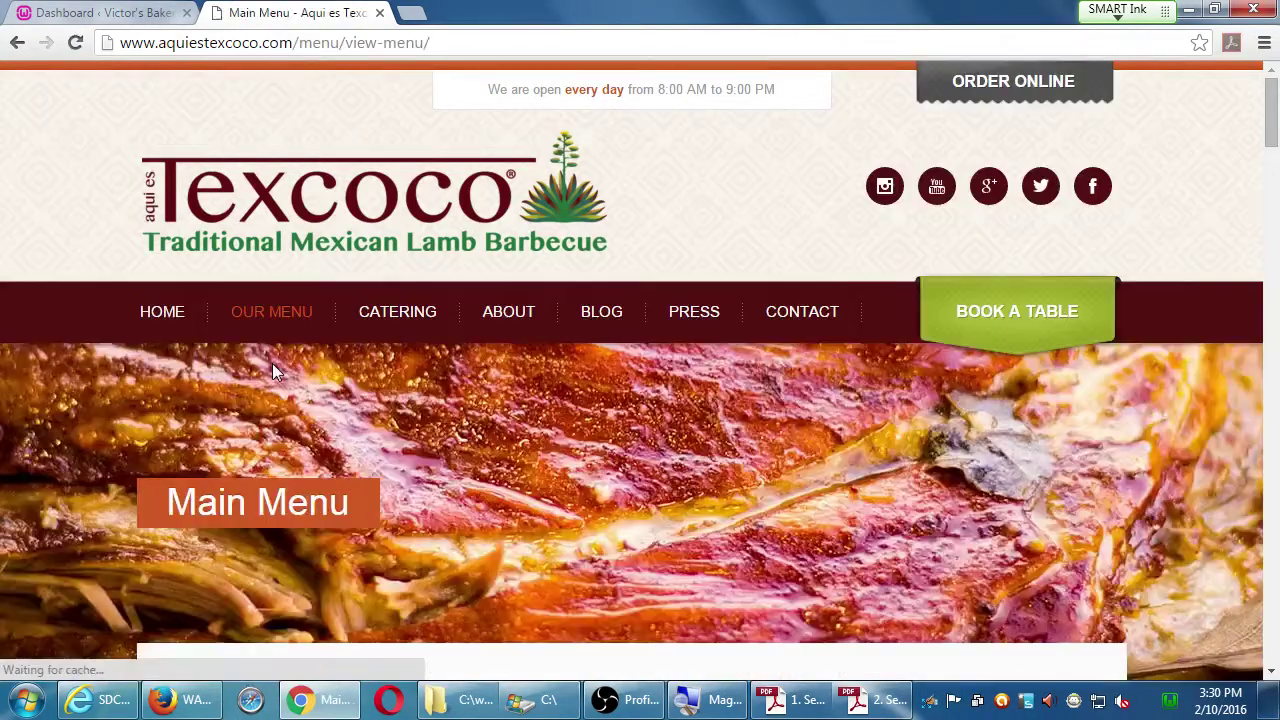
pyautogui.scroll(-15, 385, 415)
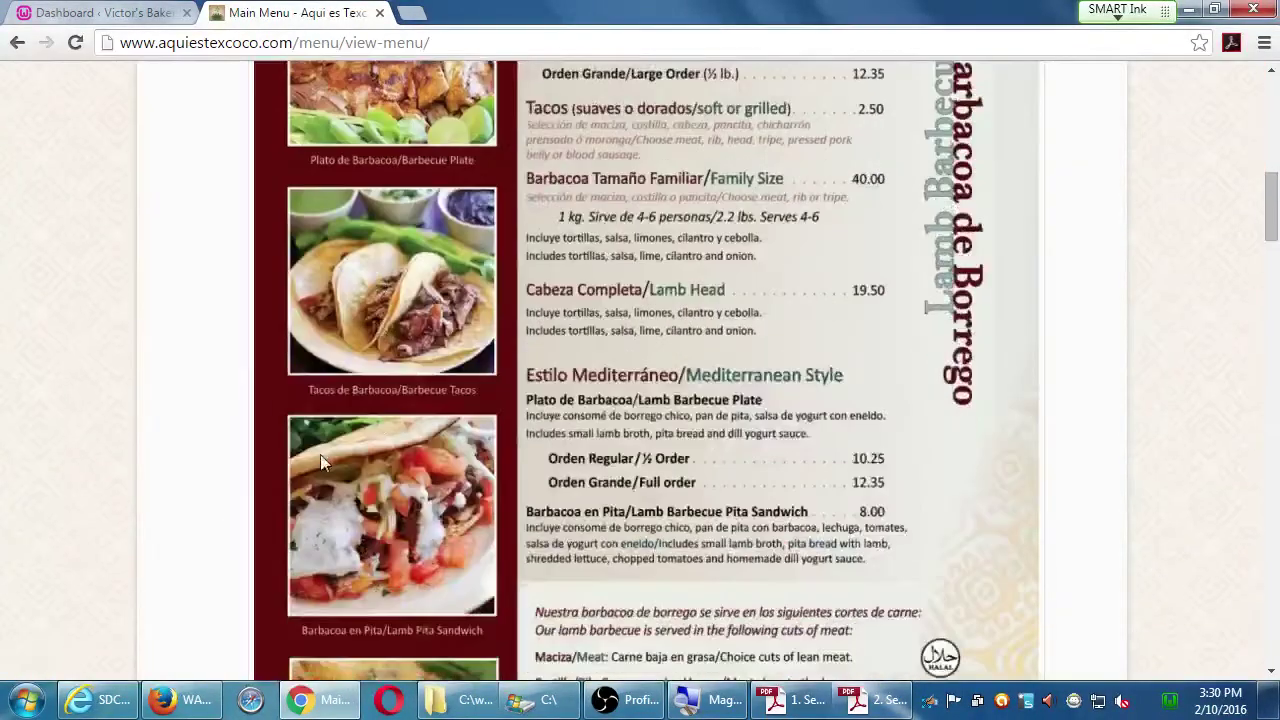
pyautogui.scroll(-5, 322, 462)
pyautogui.scroll(15, 322, 462)
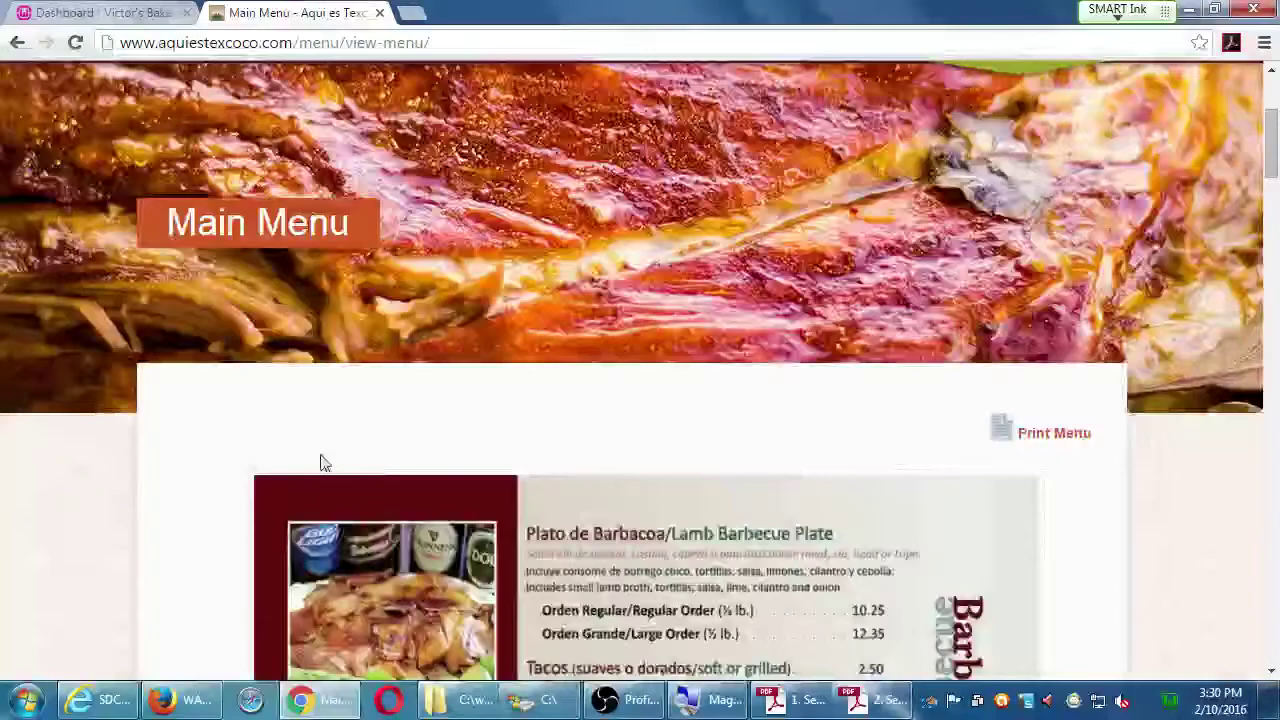
pyautogui.scroll(3, 320, 462)
# Step: Open the restaurant's Contact Us page and scroll through it
pyautogui.moveTo(817, 305)
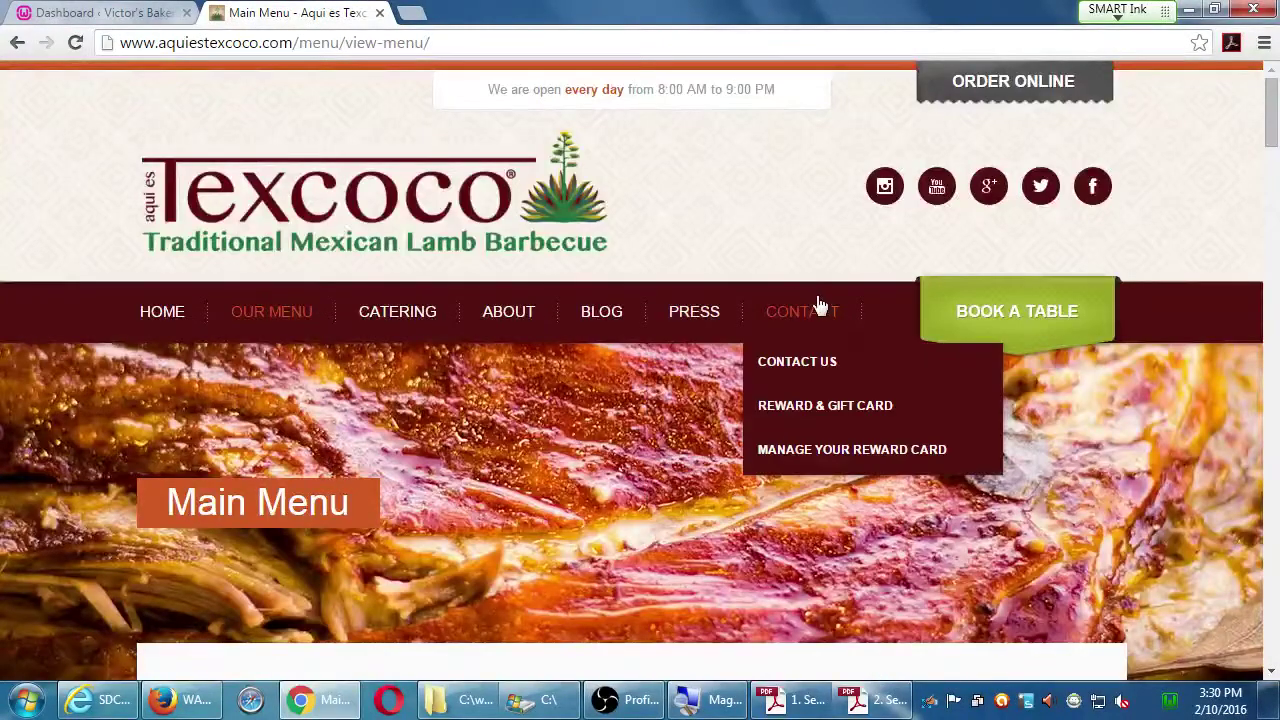
pyautogui.click(818, 364)
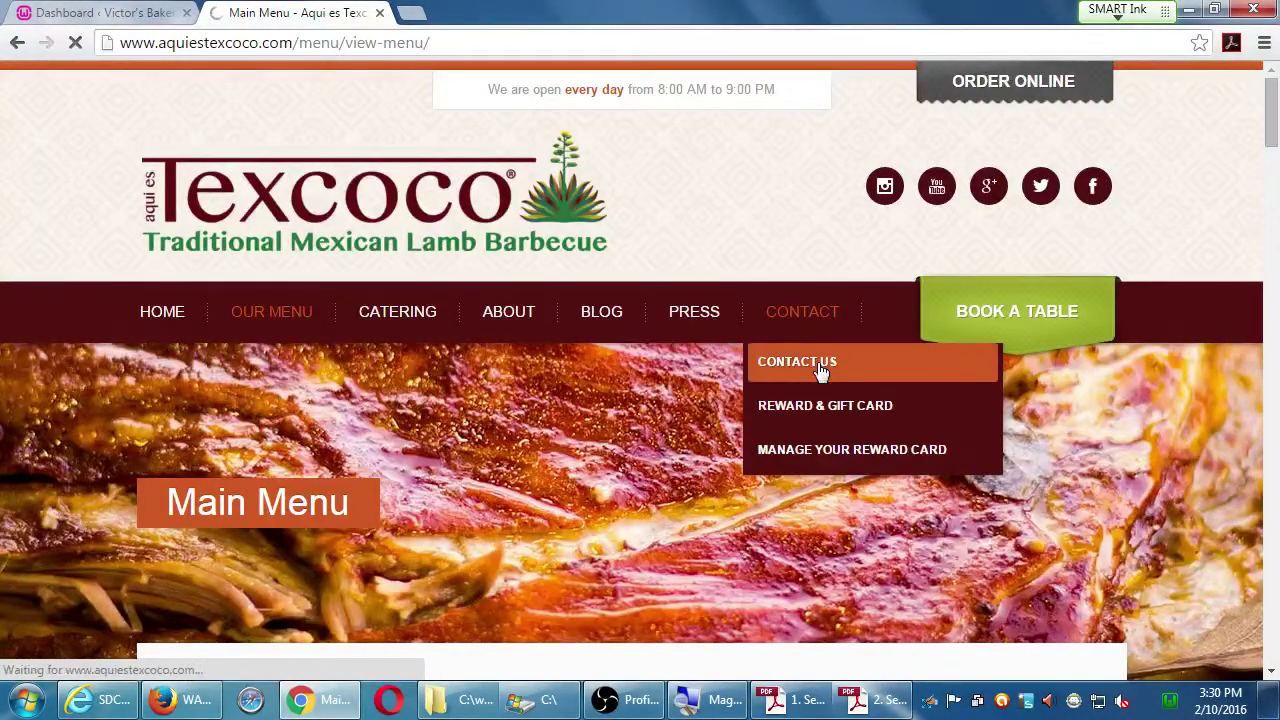
pyautogui.scroll(-5, 820, 366)
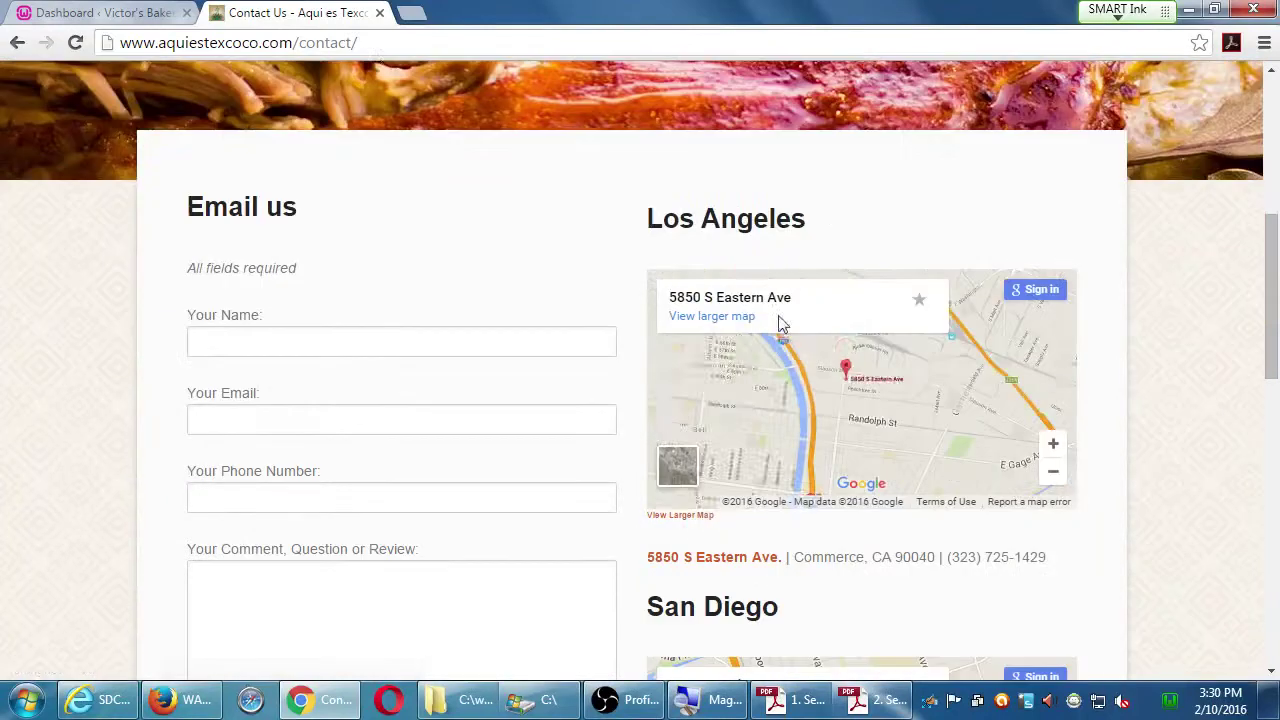
pyautogui.scroll(-3, 537, 270)
pyautogui.scroll(8, 537, 270)
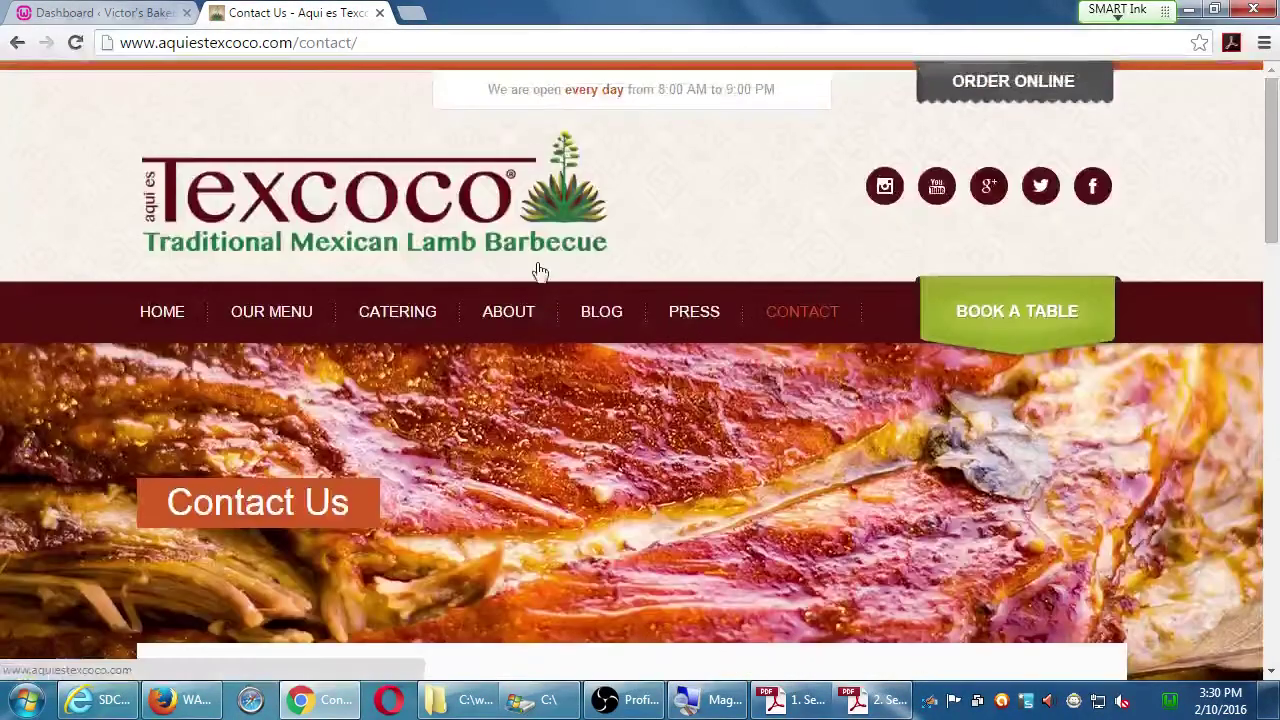
# Step: Scroll through the Texcoco blog archive, then return to the WordPress dashboard tab
pyautogui.click(601, 316)
pyautogui.scroll(-5, 150, 495)
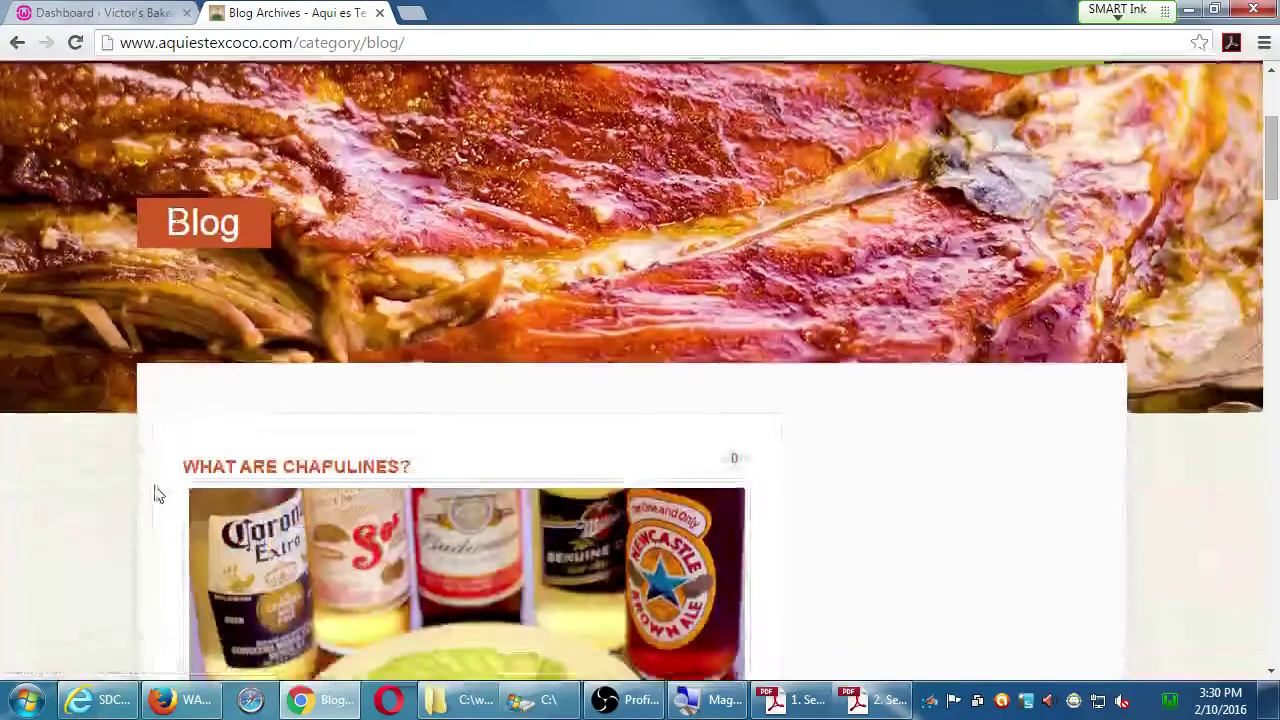
pyautogui.scroll(-1, 143, 499)
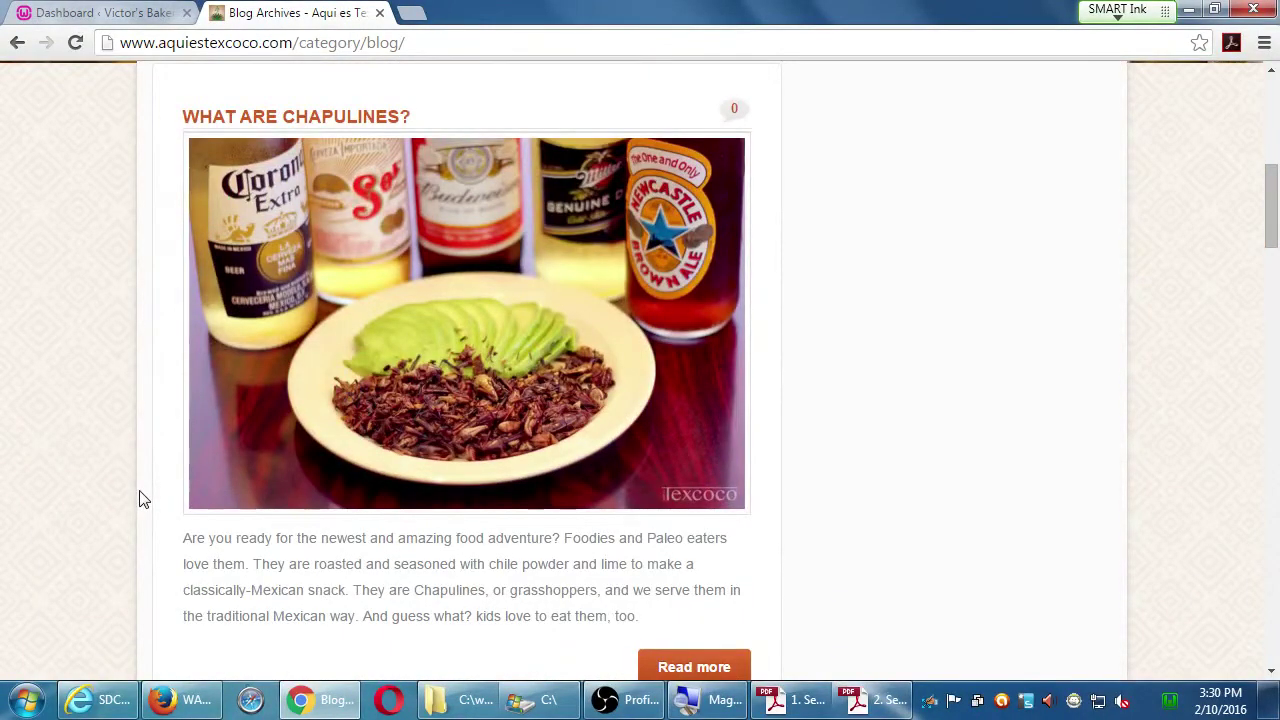
pyautogui.scroll(-8, 143, 499)
pyautogui.scroll(-10, 143, 499)
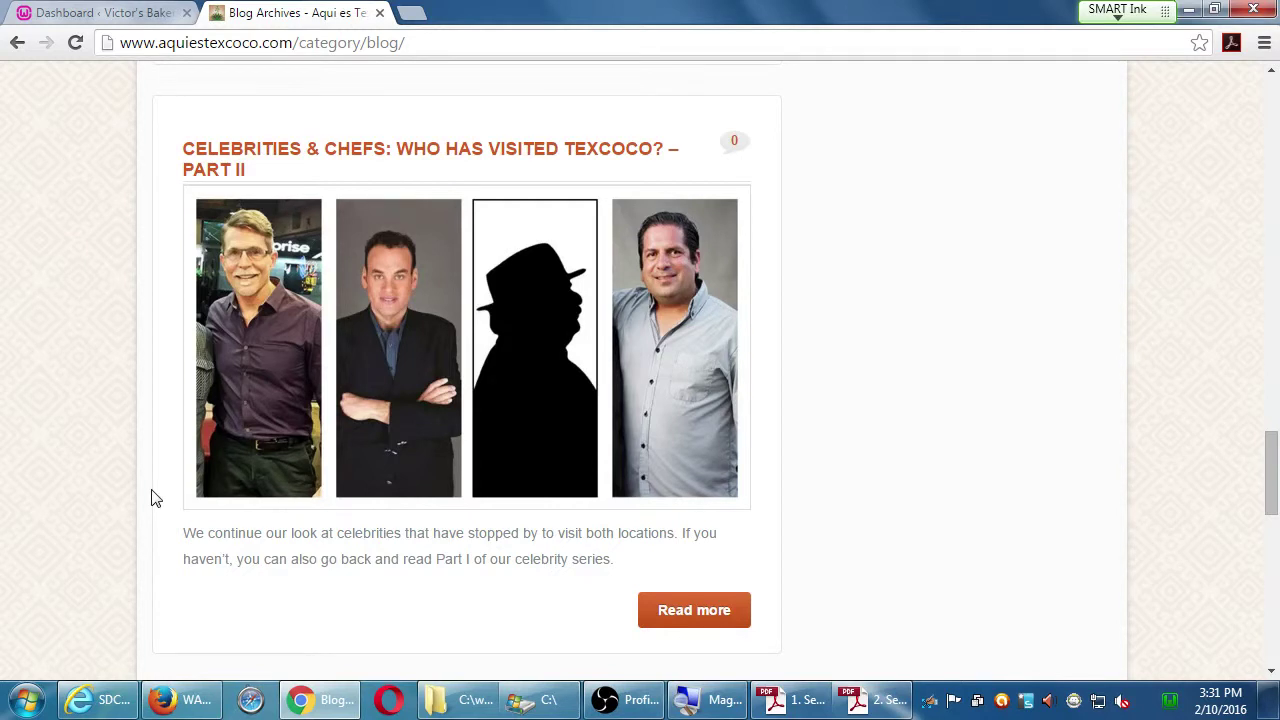
pyautogui.click(45, 13)
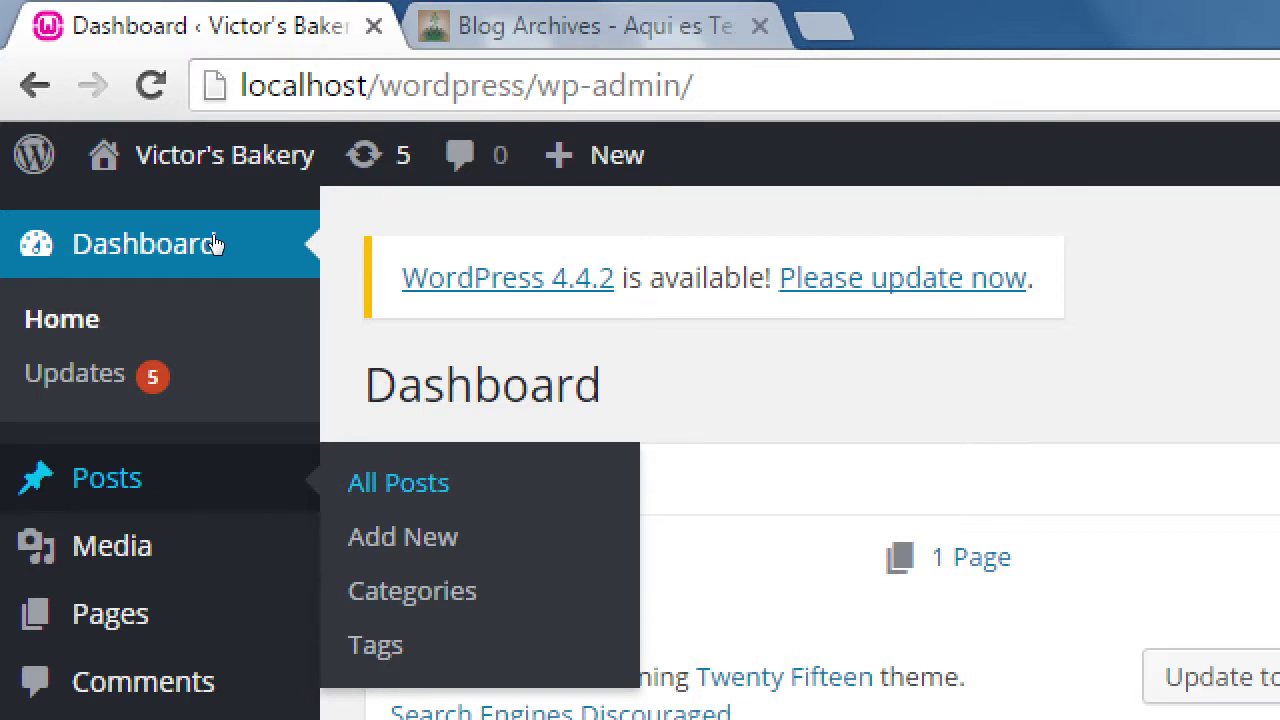
# Step: View All Posts, start a blank Add New post, and switch back to the blog archive
pyautogui.click(428, 484)
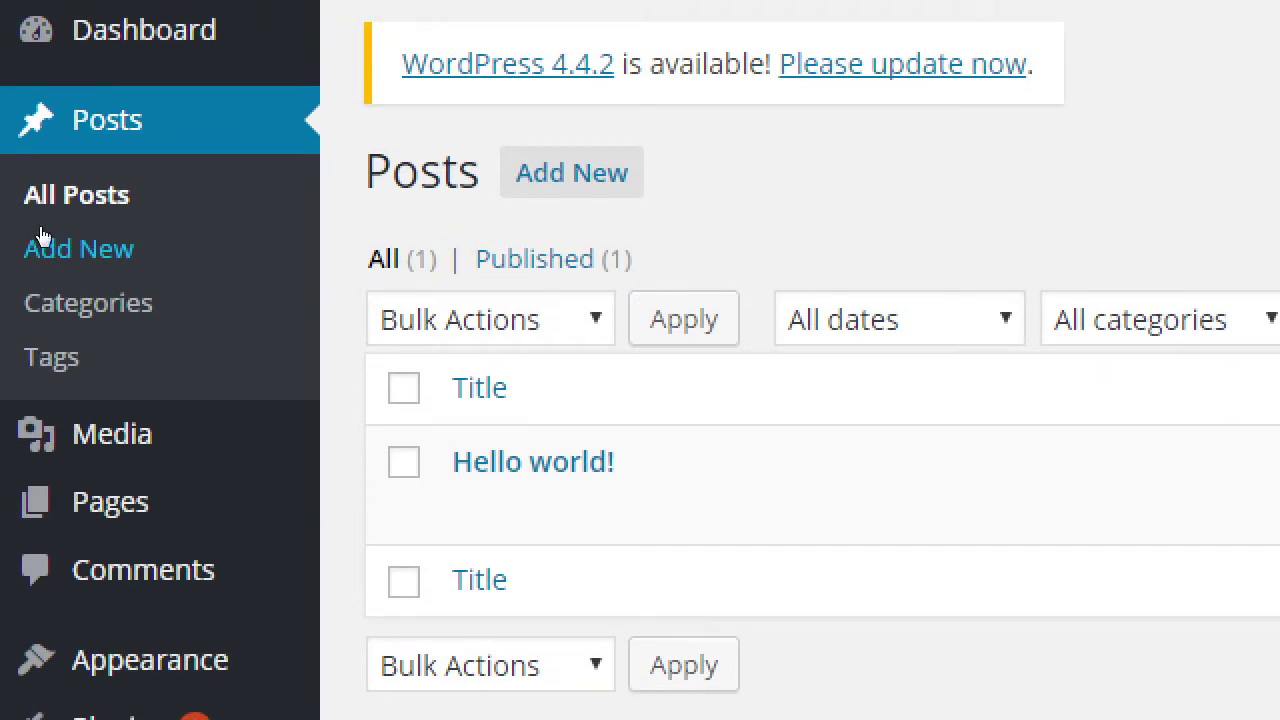
pyautogui.click(42, 235)
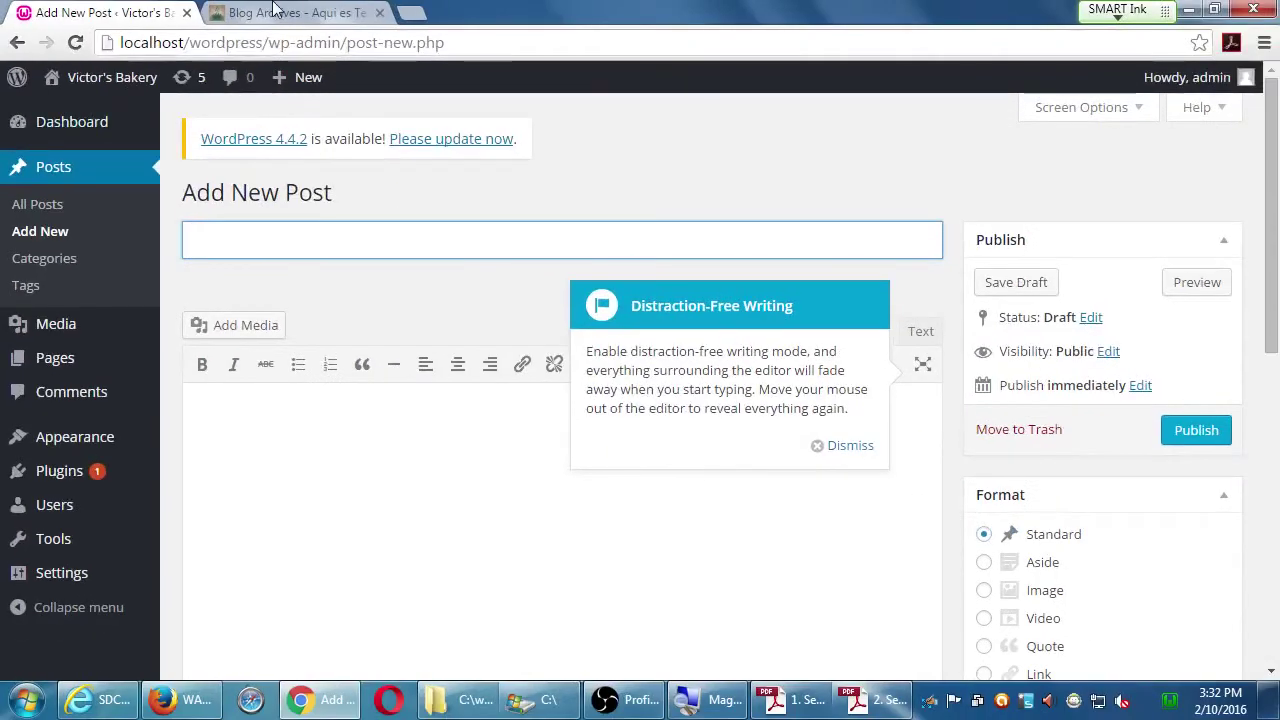
pyautogui.click(300, 12)
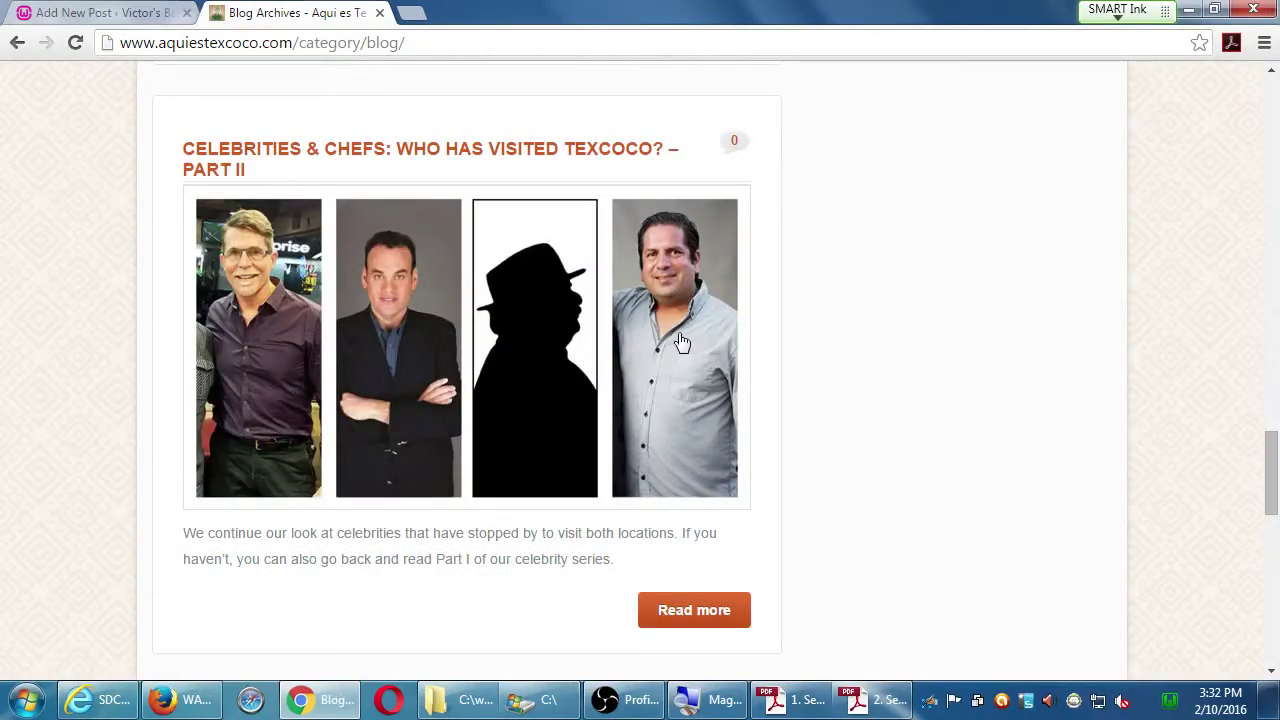
# Step: Scroll the Texcoco blog and open the full #TasteLA 2015 post
pyautogui.scroll(20, 680, 340)
pyautogui.scroll(-1, 644, 432)
pyautogui.scroll(-2, 644, 432)
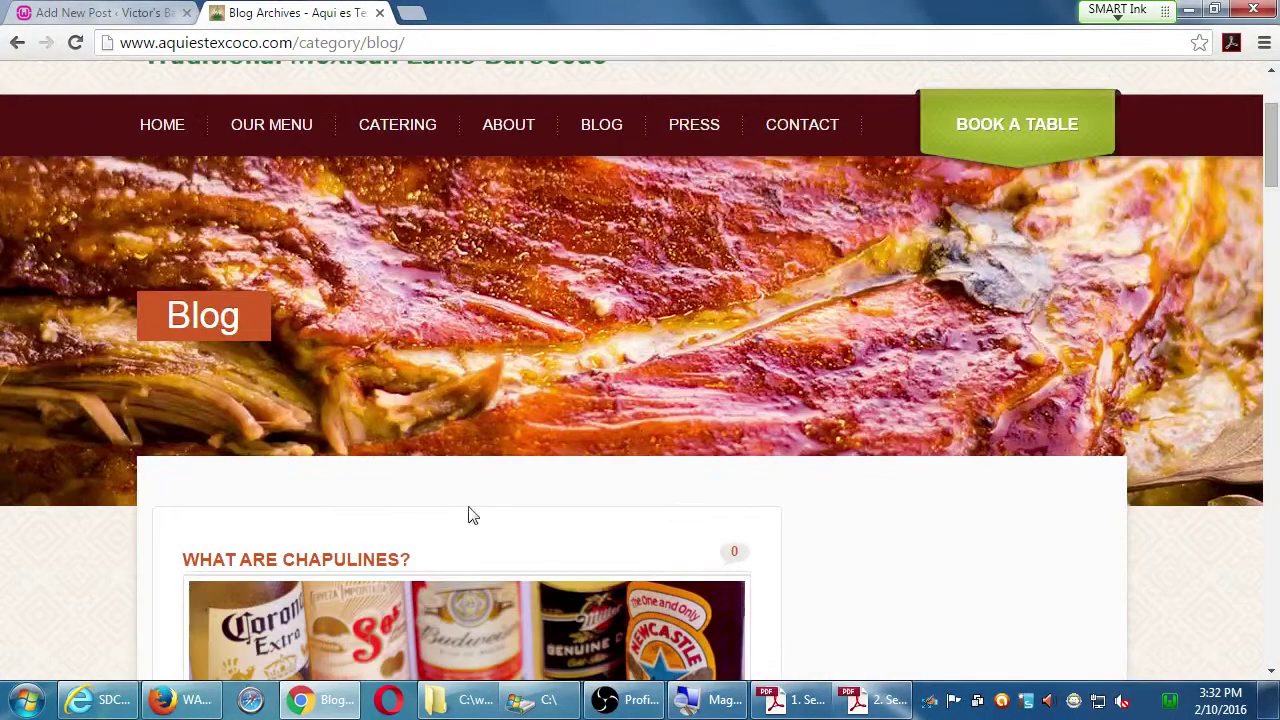
pyautogui.scroll(-6, 360, 540)
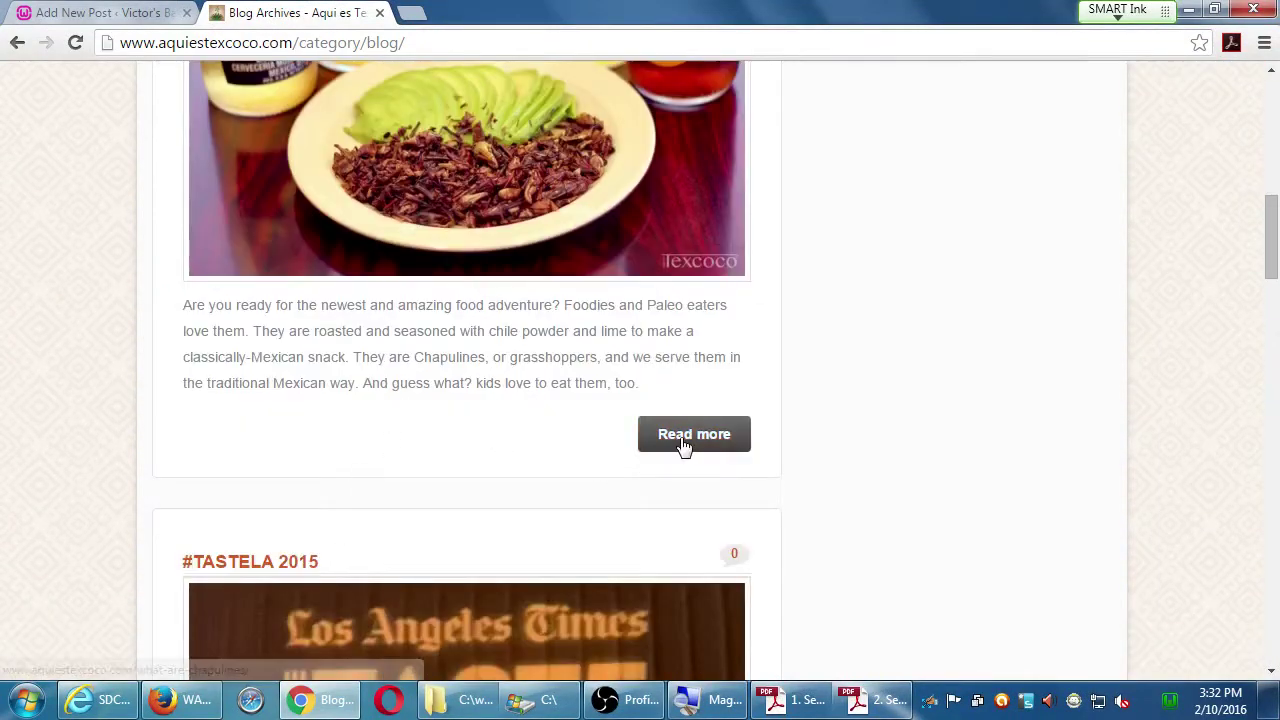
pyautogui.scroll(-3, 143, 600)
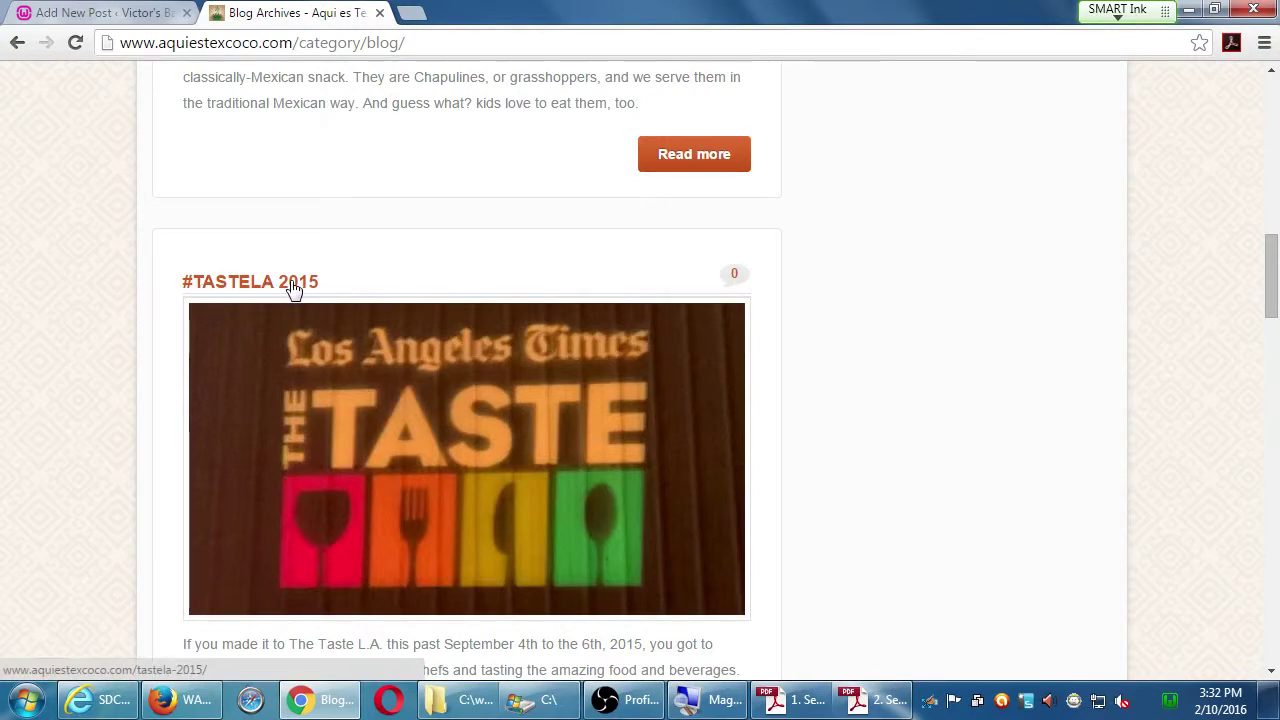
pyautogui.scroll(-2, 257, 477)
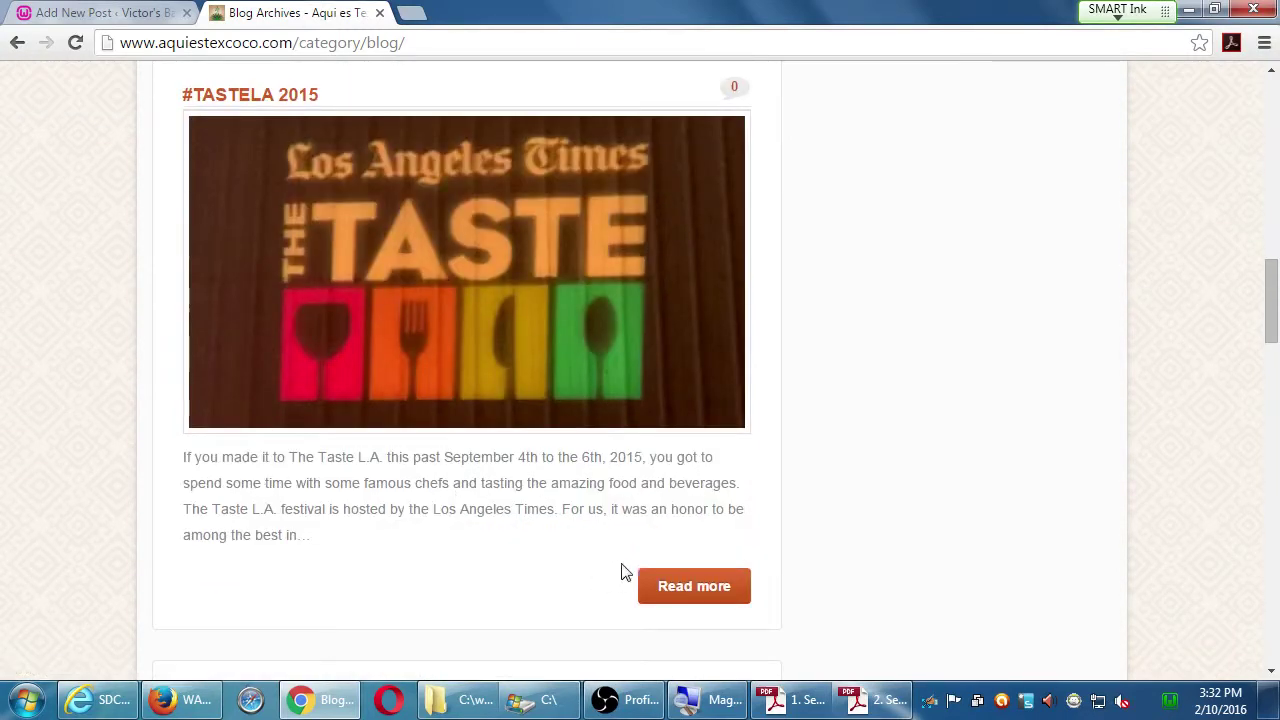
pyautogui.scroll(-1, 623, 571)
pyautogui.click(672, 528)
# Step: Read through the #TasteLA 2015 post, then return to the Add New Post tab
pyautogui.scroll(-5, 811, 378)
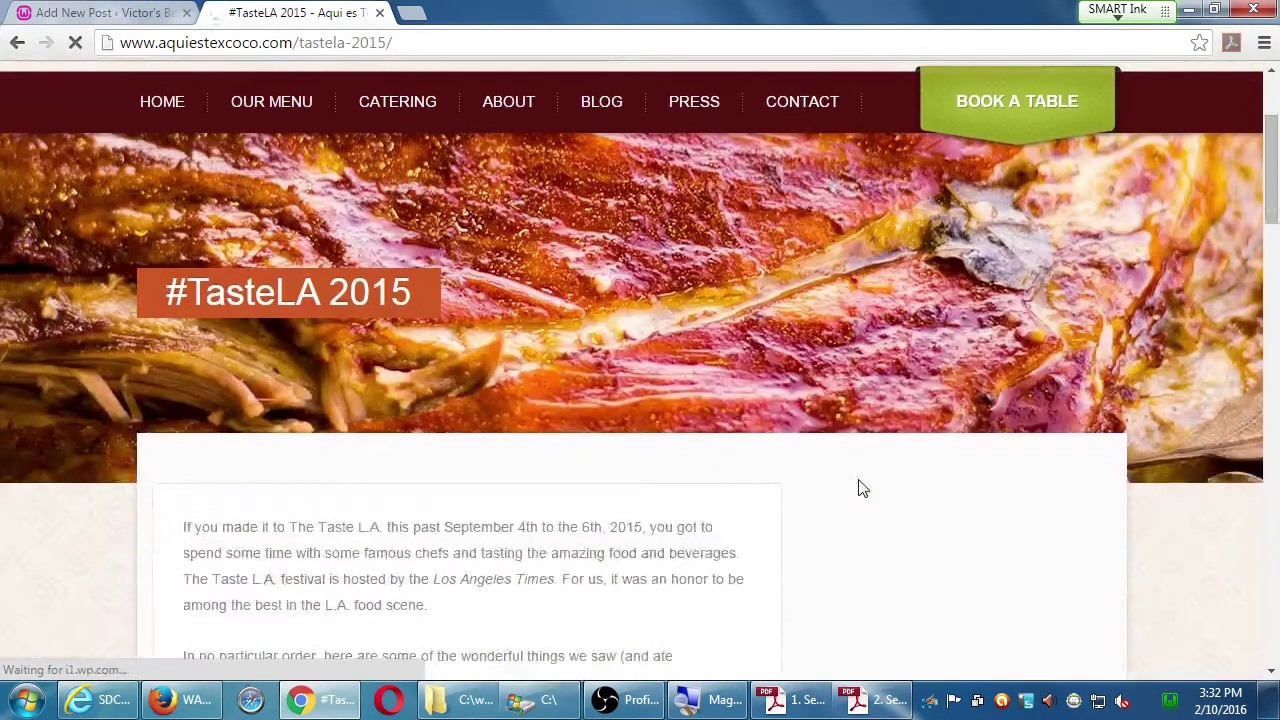
pyautogui.moveTo(449, 334); pyautogui.dragTo(495, 426)
pyautogui.scroll(-1, 557, 481)
pyautogui.scroll(-10, 557, 481)
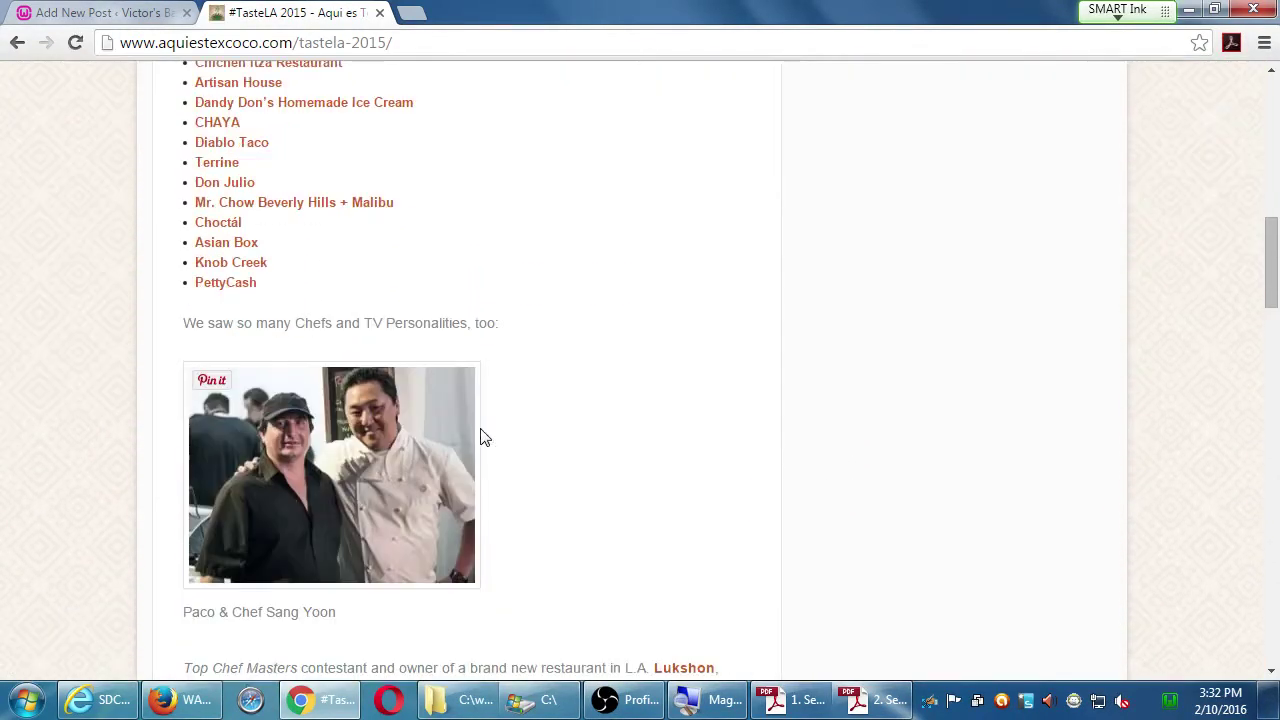
pyautogui.scroll(-12, 621, 378)
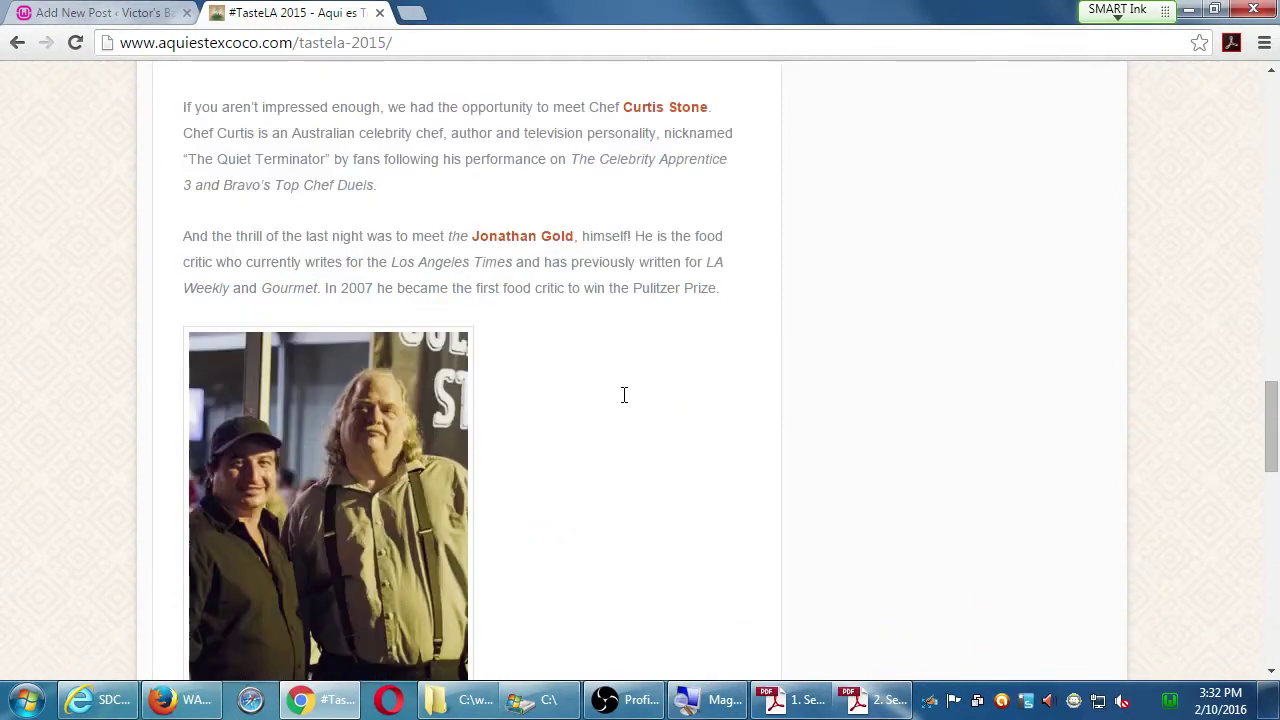
pyautogui.scroll(12, 645, 351)
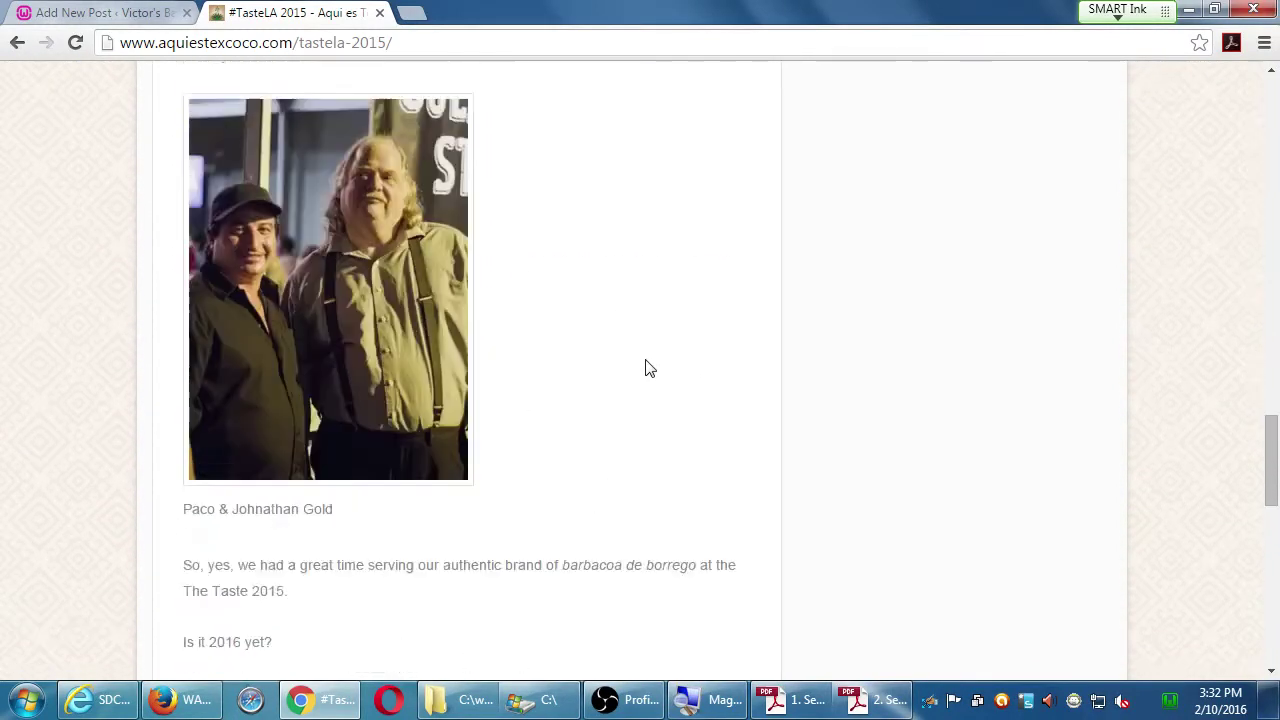
pyautogui.scroll(15, 645, 370)
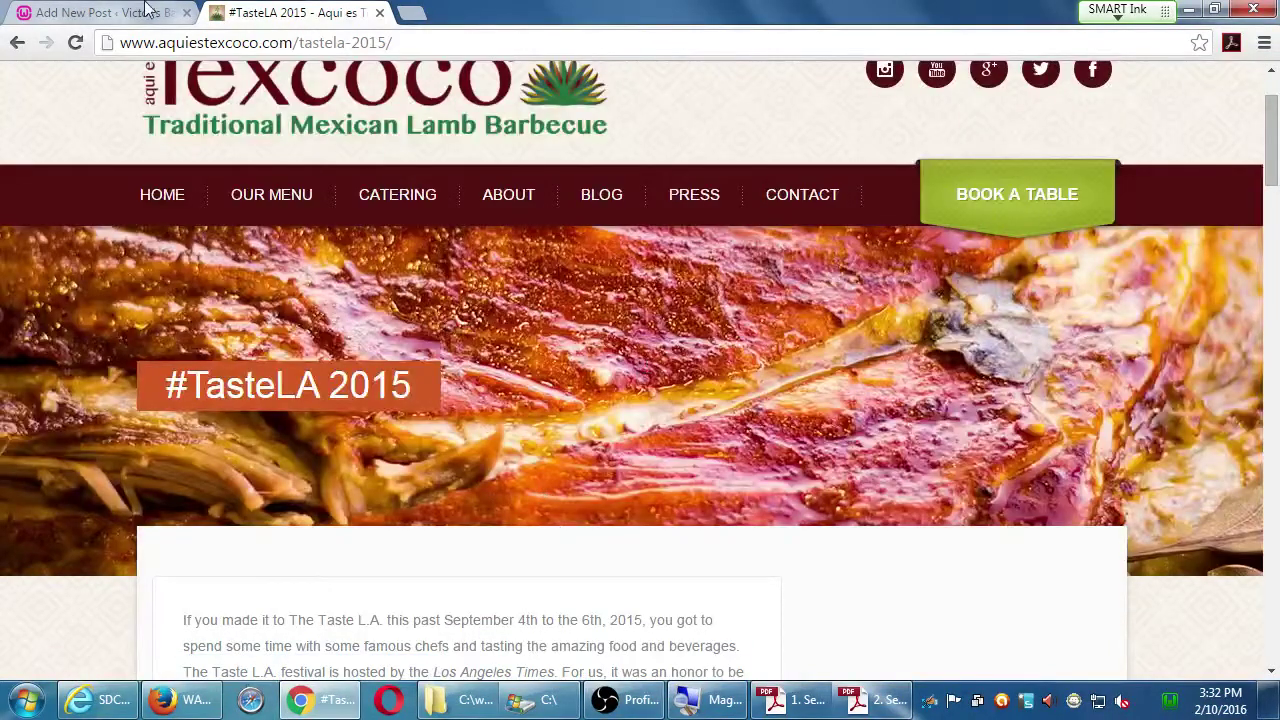
pyautogui.click(150, 12)
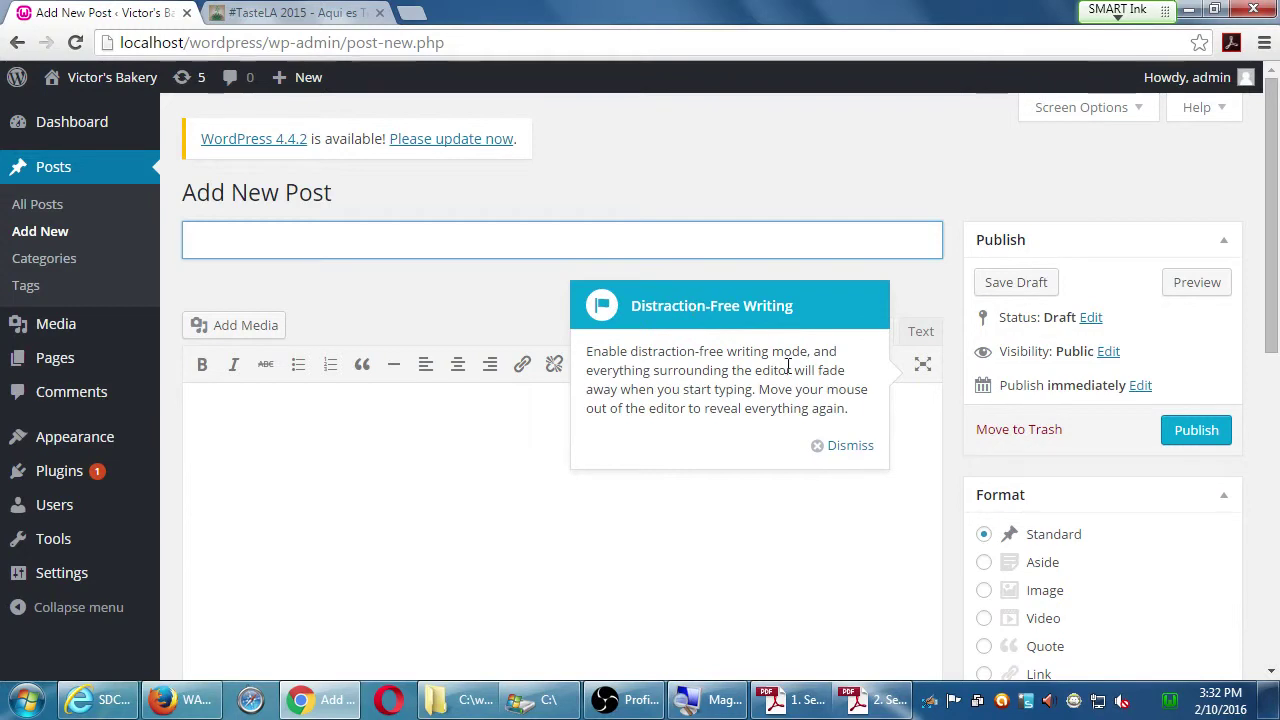
# Step: Dismiss the writing tip and title the new post 'First Day of WordPress I'
pyautogui.click(835, 445)
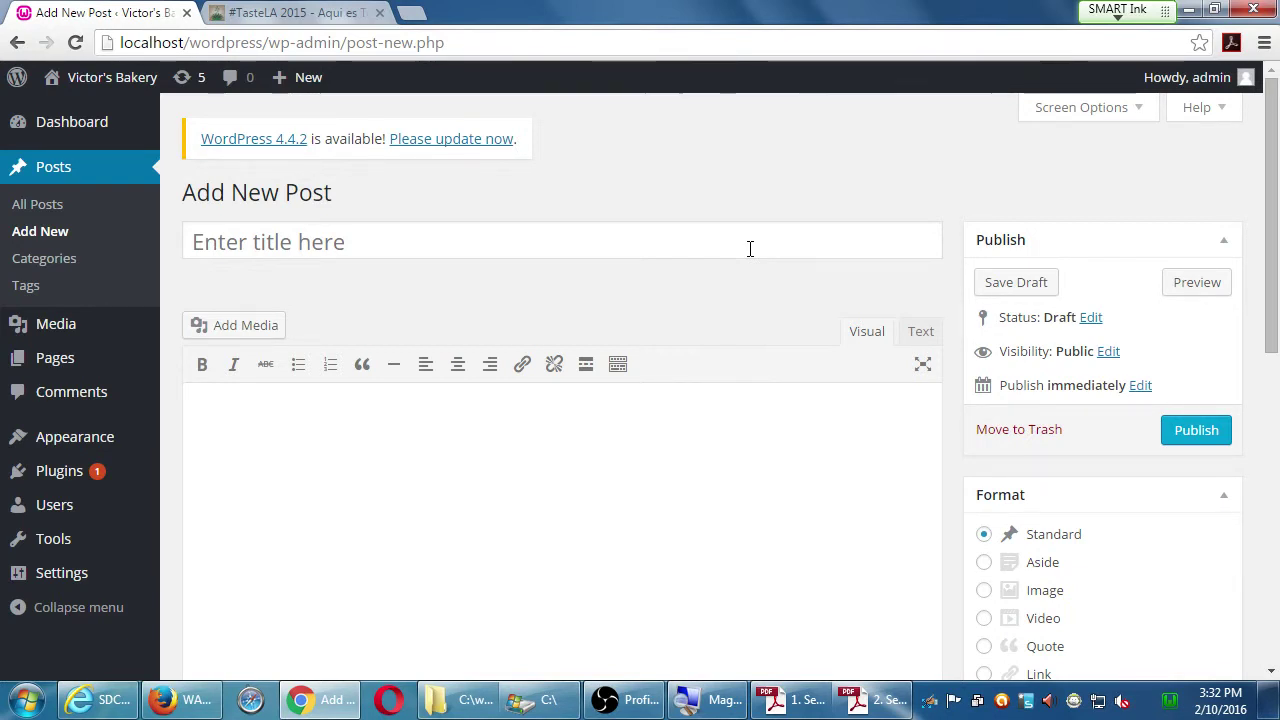
pyautogui.click(750, 248)
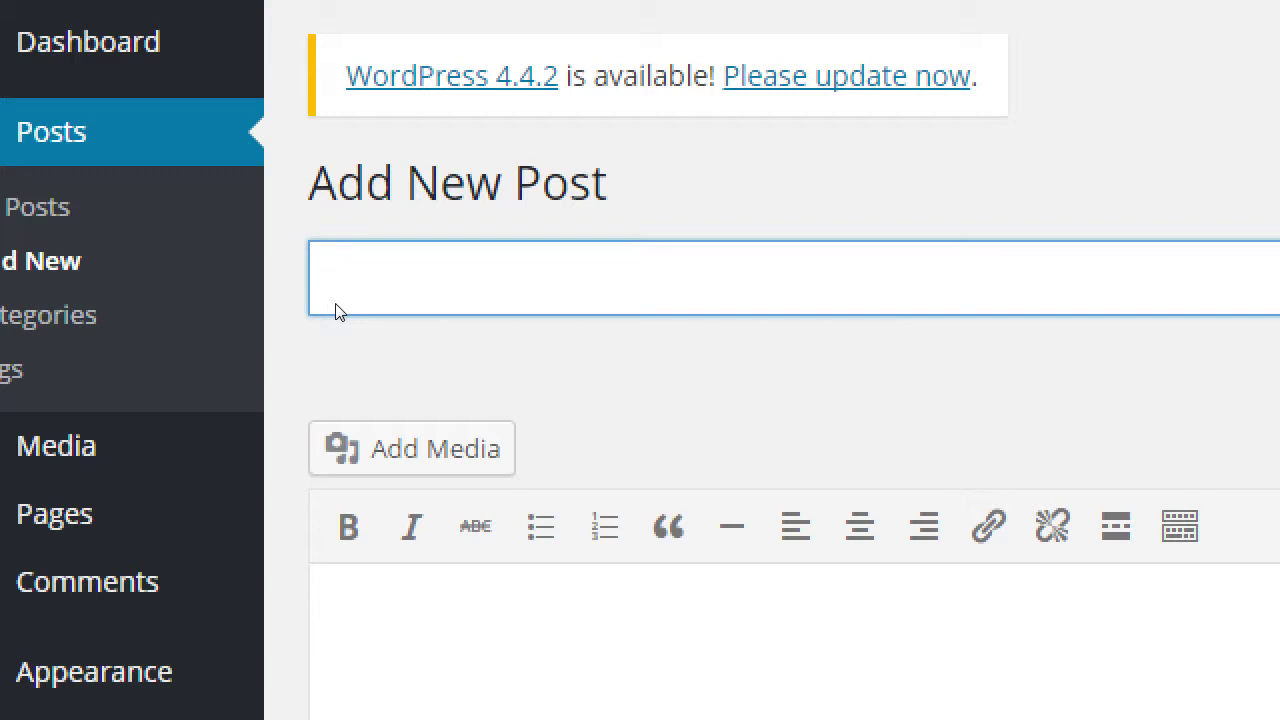
pyautogui.write('First Day of ')
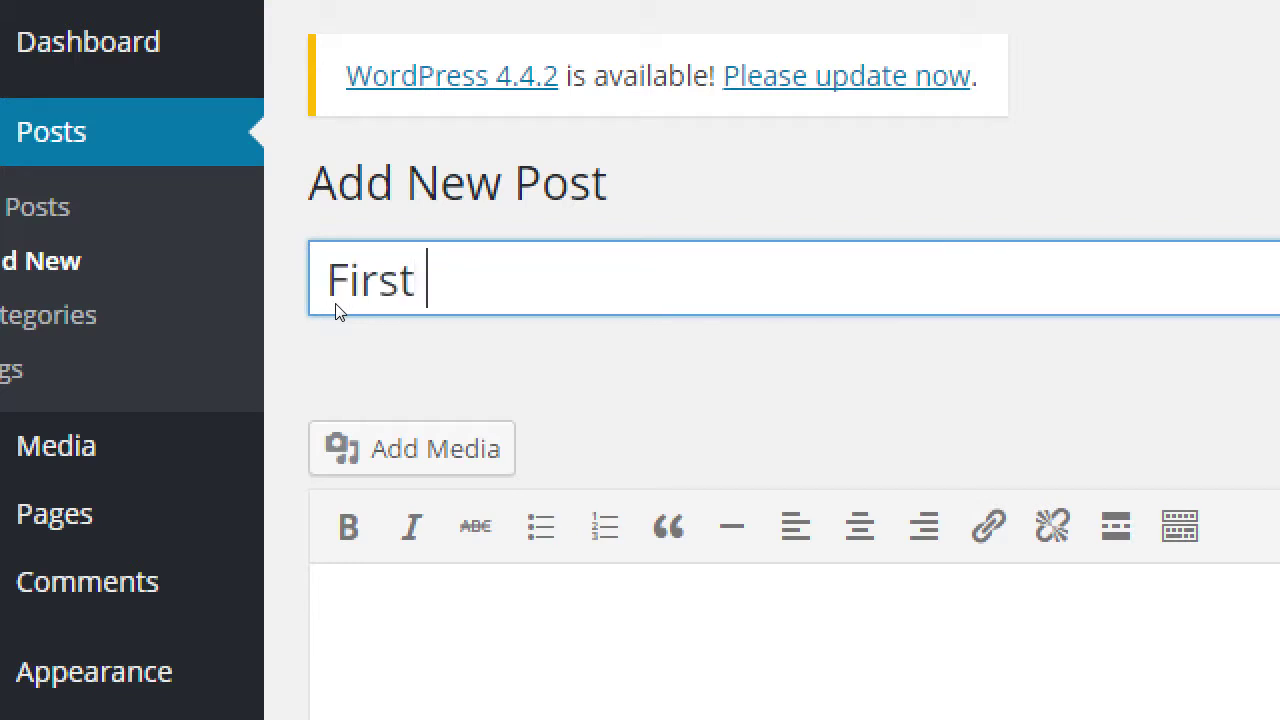
pyautogui.write('Wor')
pyautogui.press('BackSpace')
pyautogui.write('ordPress I')
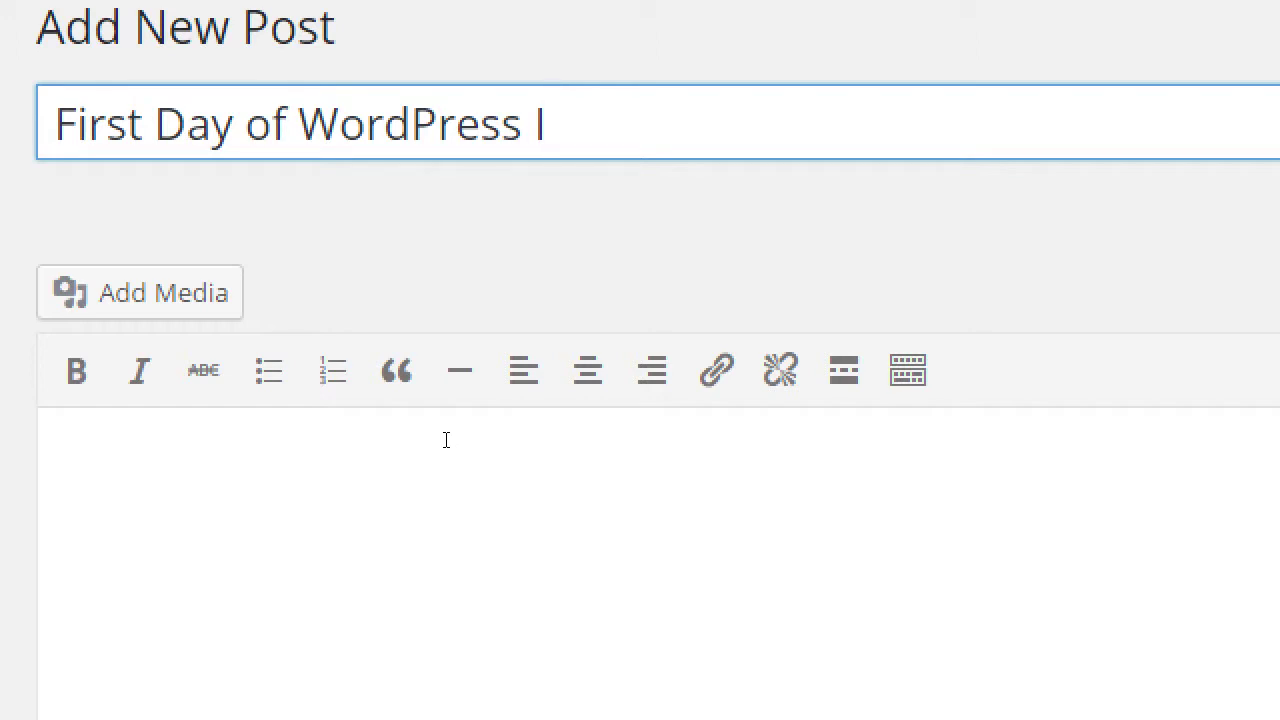
pyautogui.click(450, 438)
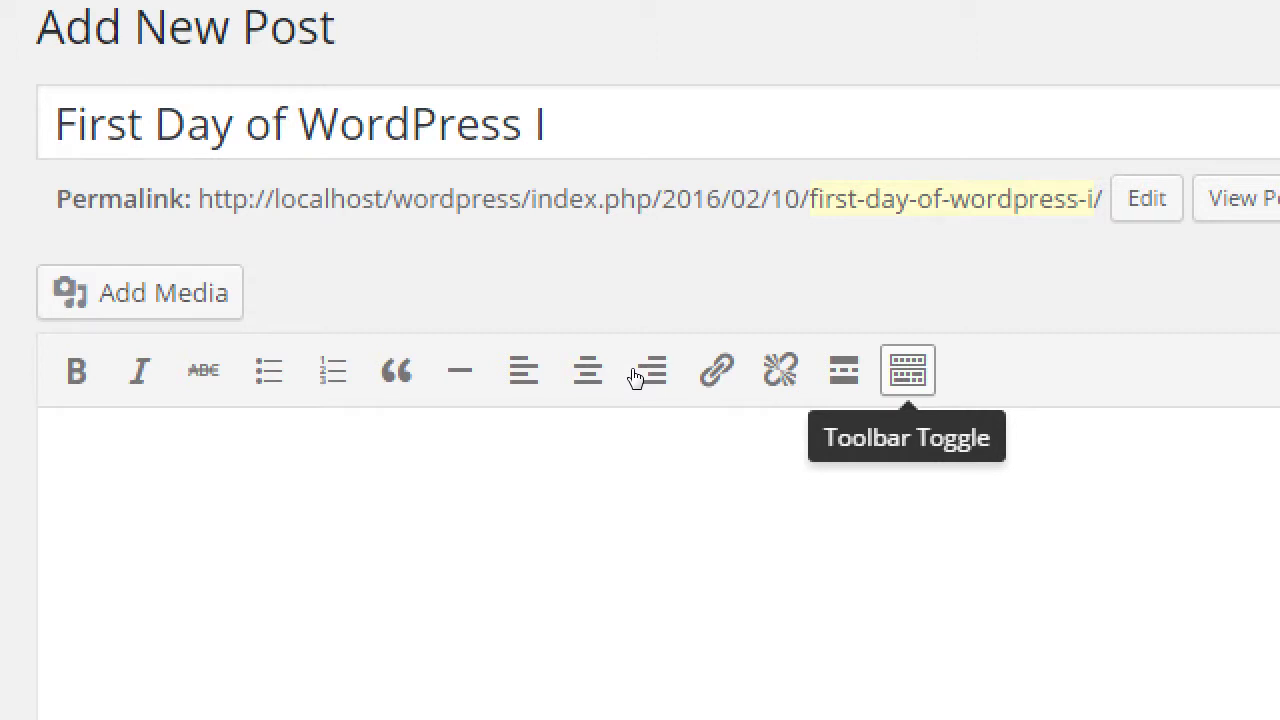
pyautogui.hotkey('alt', 'shift', 'z')
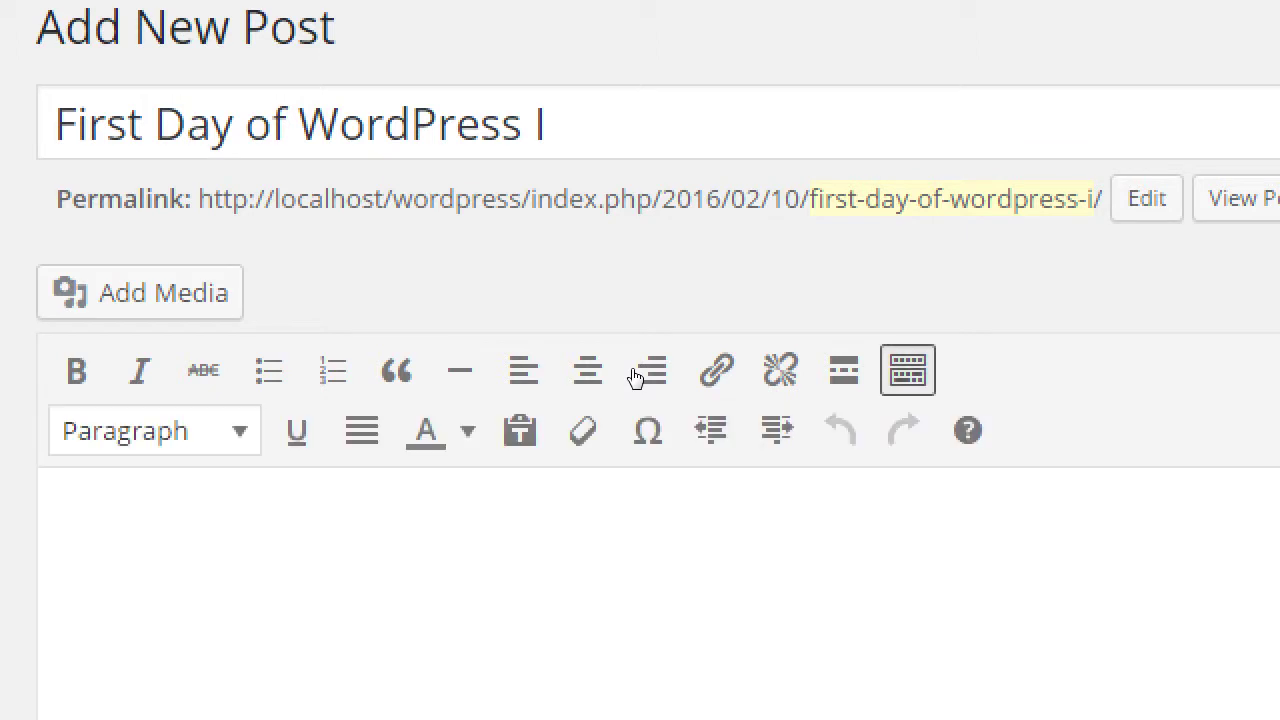
pyautogui.click(259, 428)
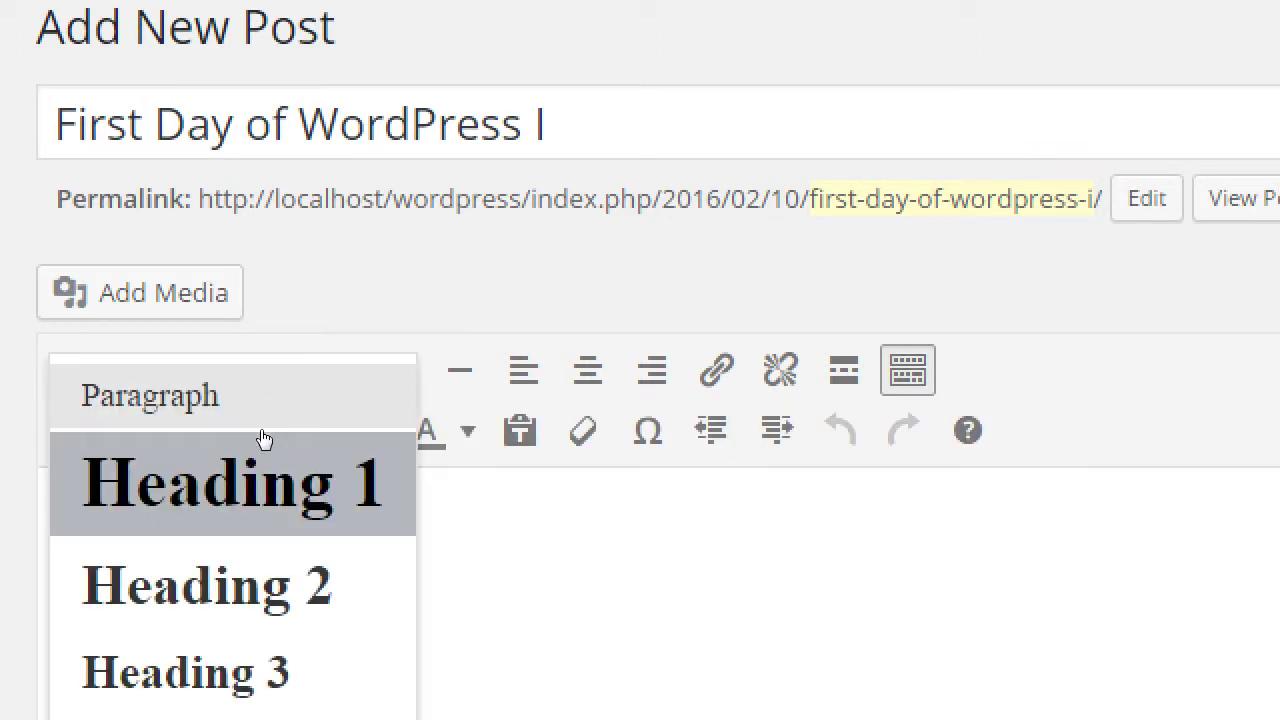
pyautogui.click(263, 400)
pyautogui.click(264, 402)
pyautogui.click(263, 400)
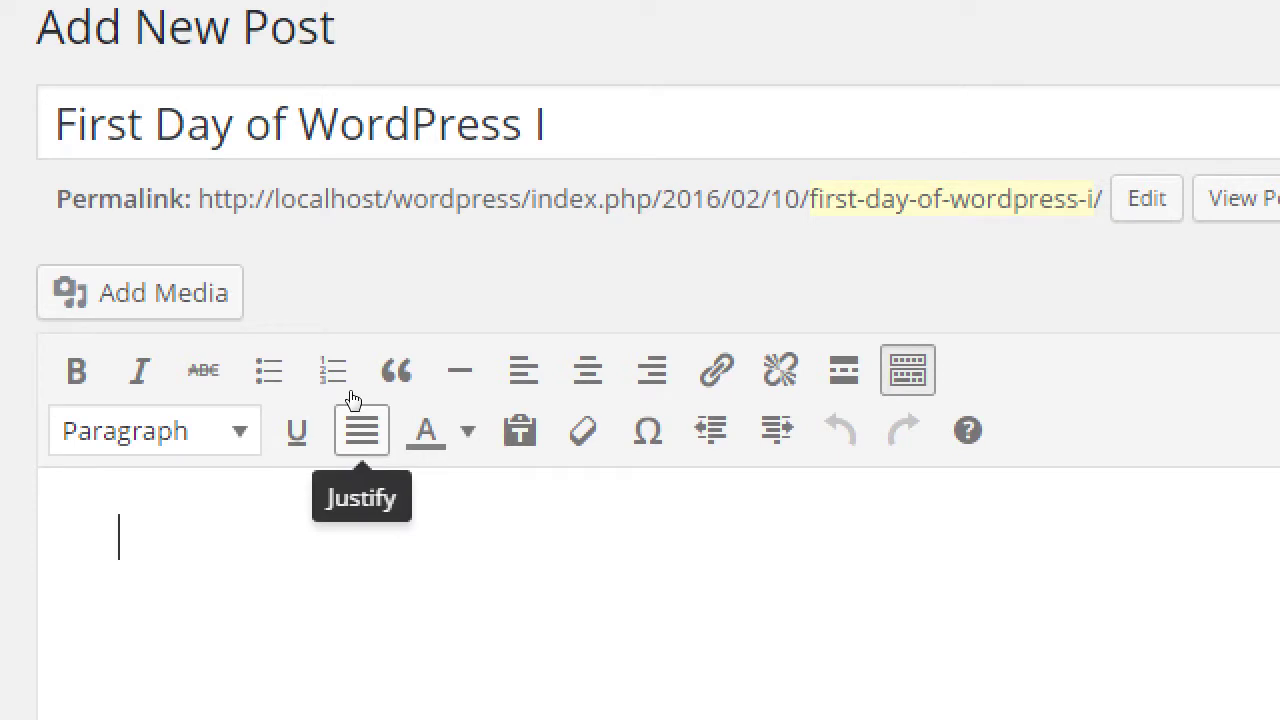
pyautogui.click(400, 402)
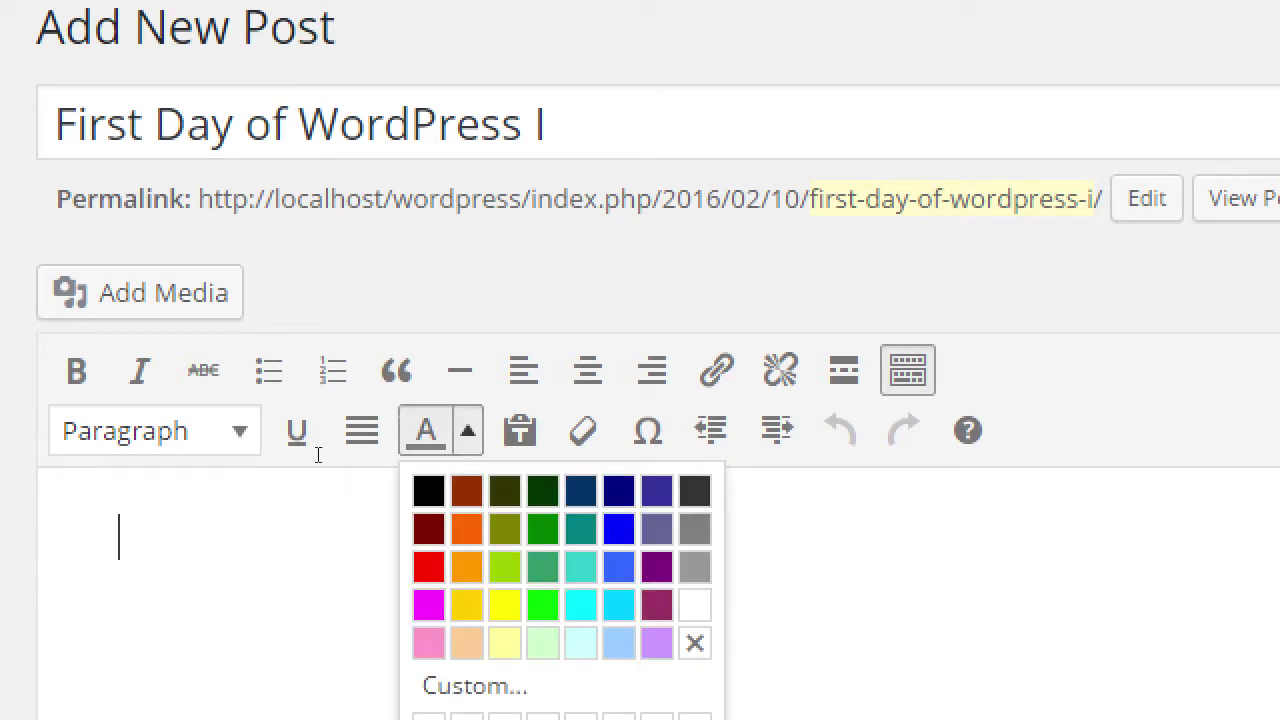
pyautogui.click(403, 415)
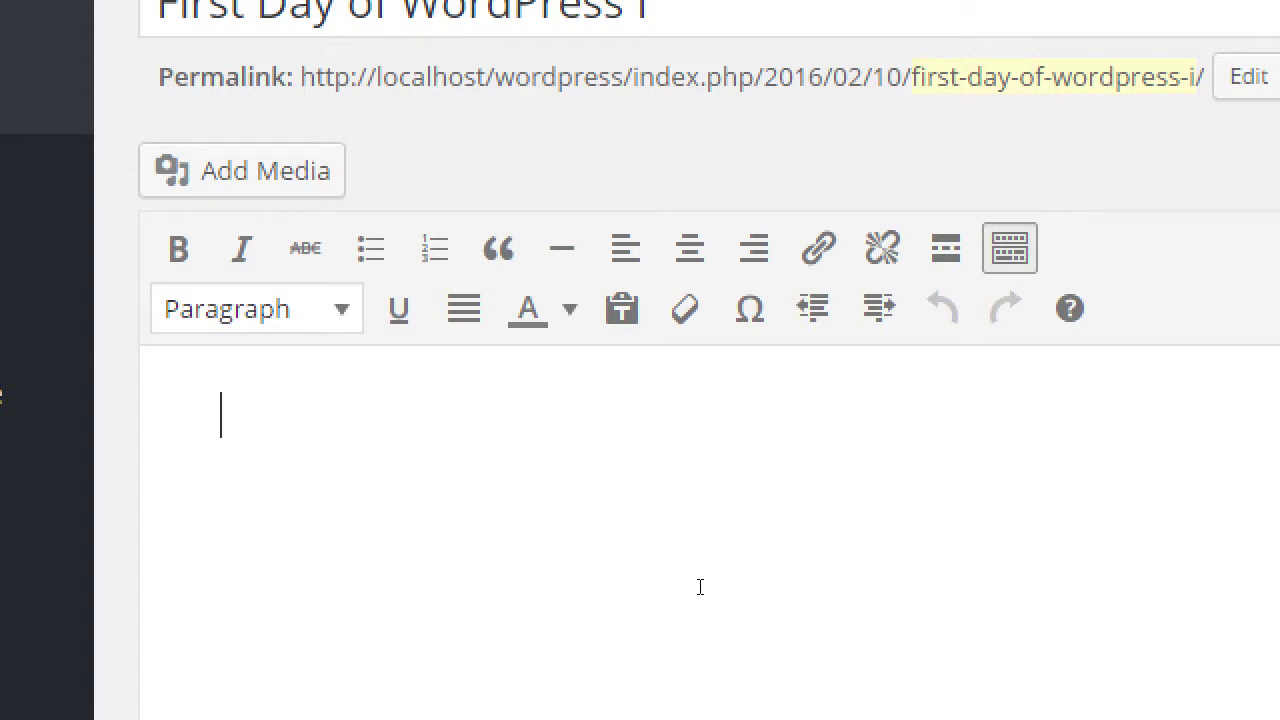
# Step: Type 'February 10, 2016' and 'Today I learned' as the first two body lines
pyautogui.write('J')
pyautogui.press('BackSpace')
pyautogui.write('Februa')
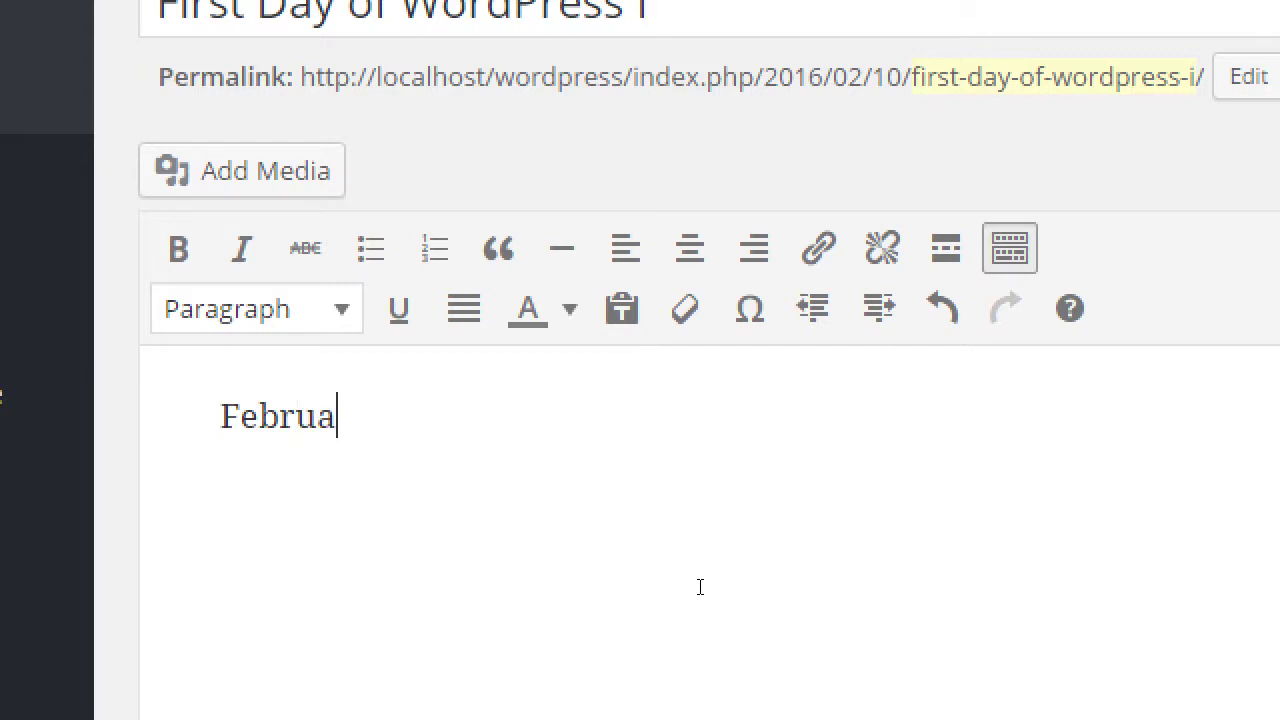
pyautogui.write('ry 10, 2016')
pyautogui.press('Return')
pyautogui.write('Today I learned')
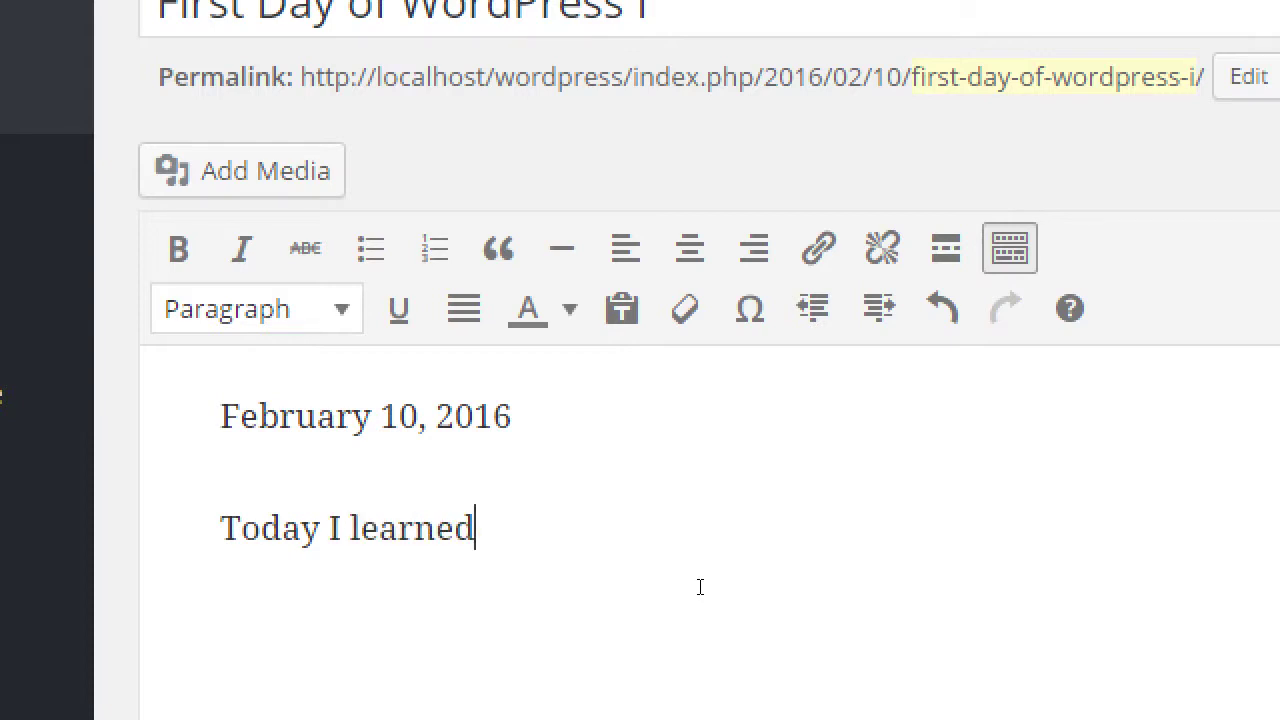
# Step: Add two placeholder lines as a bulleted list, then select the word 'learned'
pyautogui.press('Return')
pyautogui.write('sdasasdfasfsfd')
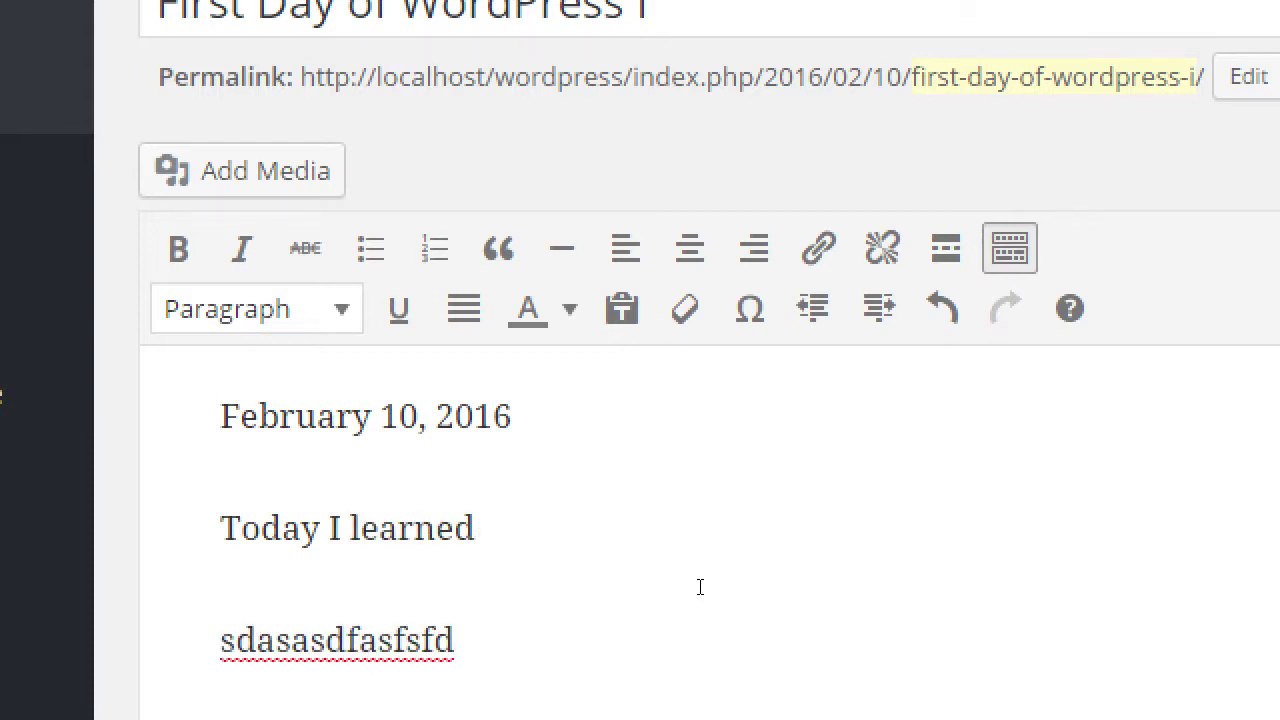
pyautogui.press('Return')
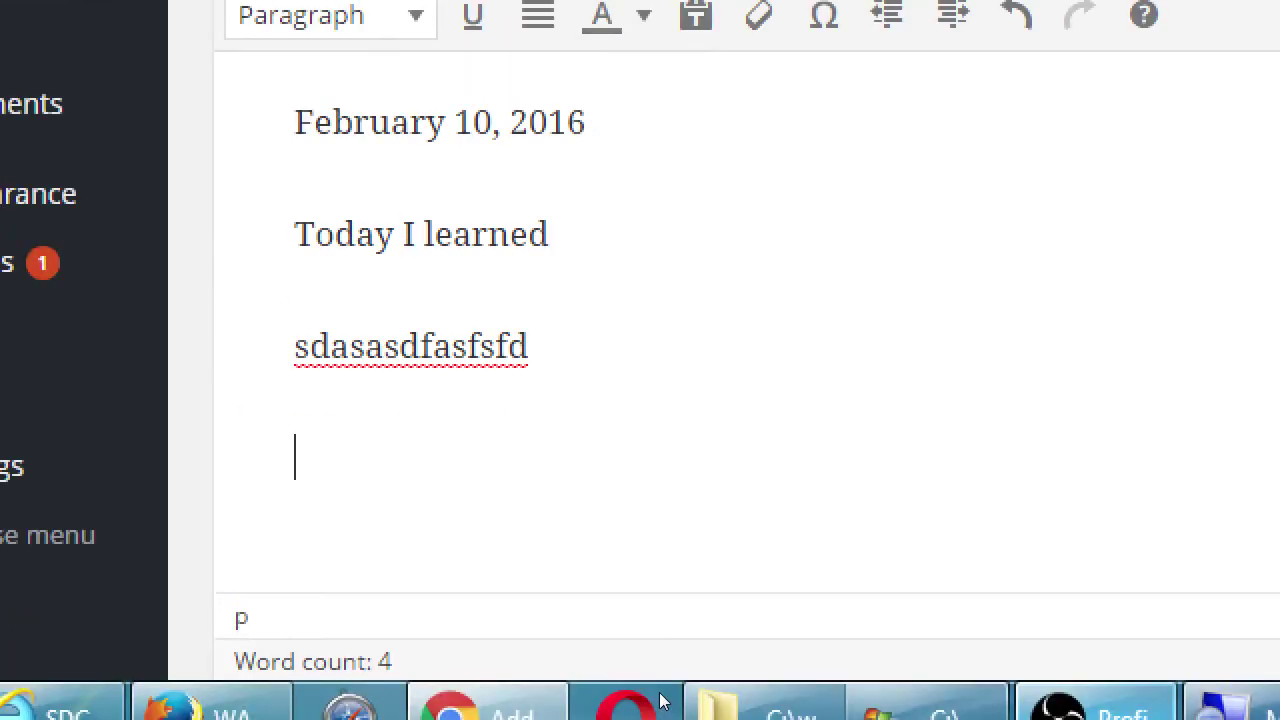
pyautogui.write('dfssdf')
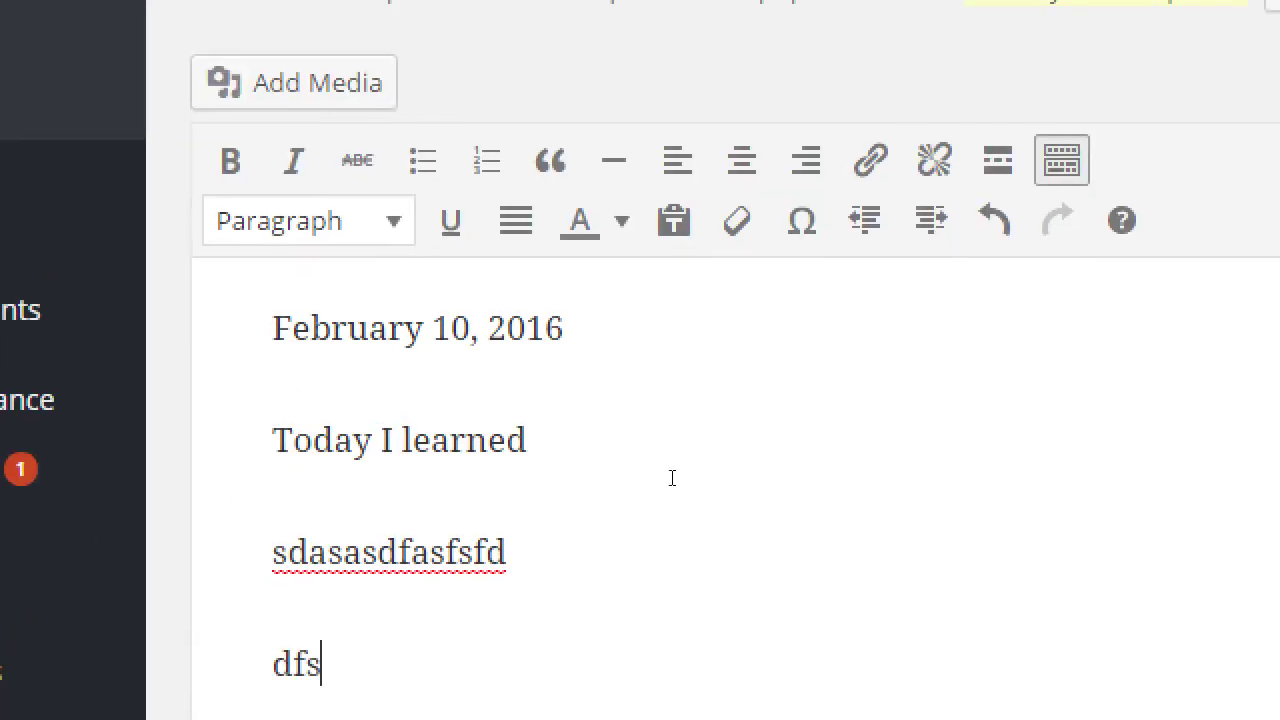
pyautogui.hotkey('shift', 'Left')
pyautogui.hotkey('shift', 'Left')
pyautogui.hotkey('shift', 'Left')
pyautogui.hotkey('shift', 'Up')
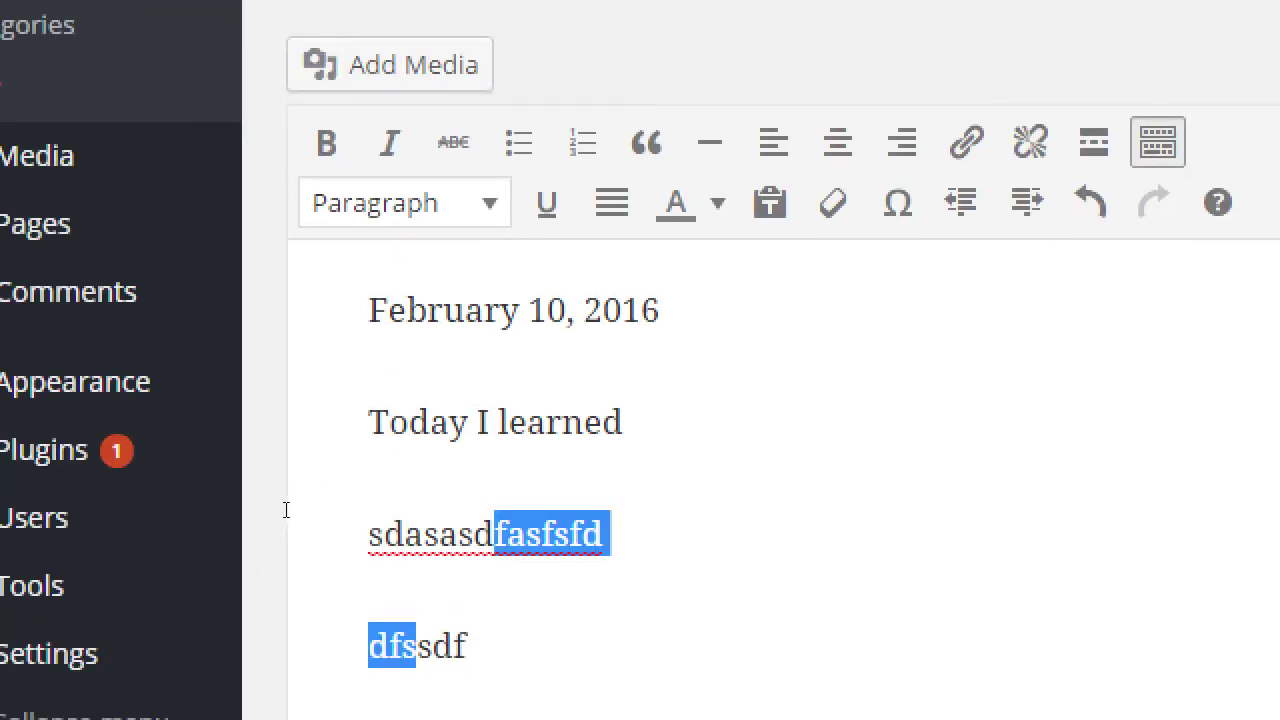
pyautogui.hotkey('shift', 'alt', 'u')
pyautogui.click(404, 464)
pyautogui.hotkey('ctrl', 'shift', 'Left')
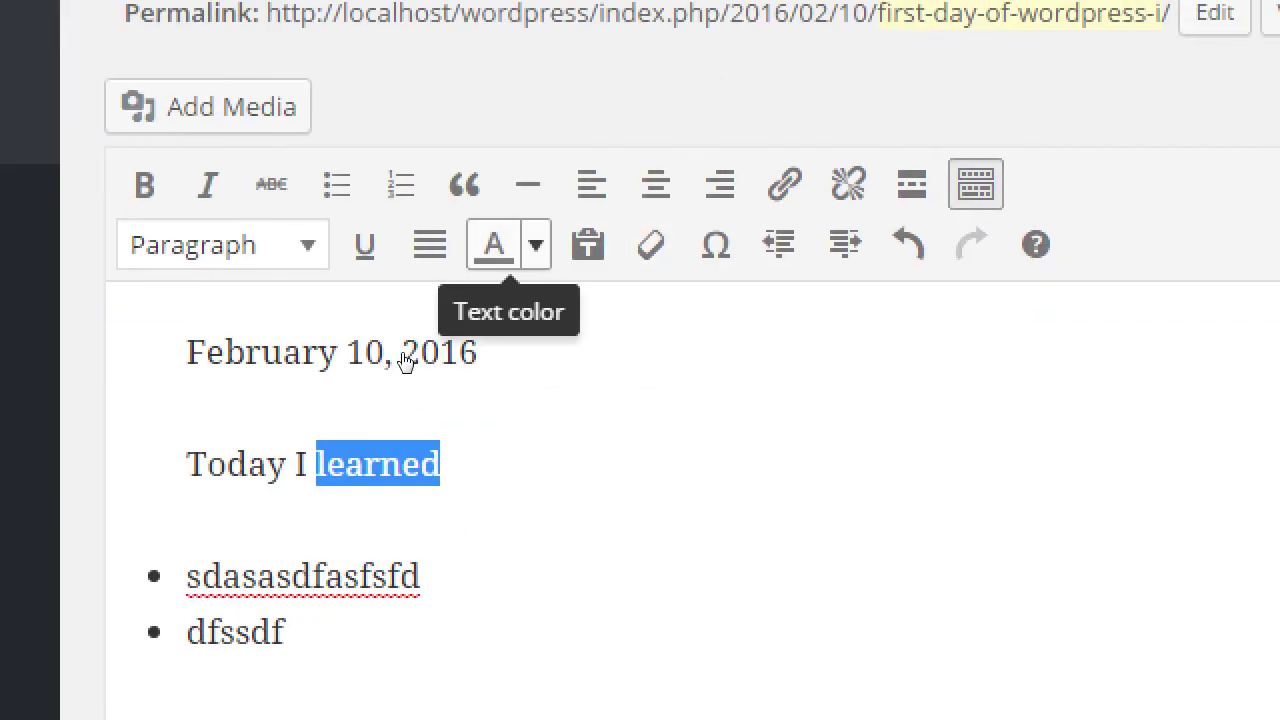
# Step: Colour the selected word 'learned' orange from the Text color palette
pyautogui.click(717, 203)
pyautogui.click(535, 380)
pyautogui.press('Right')
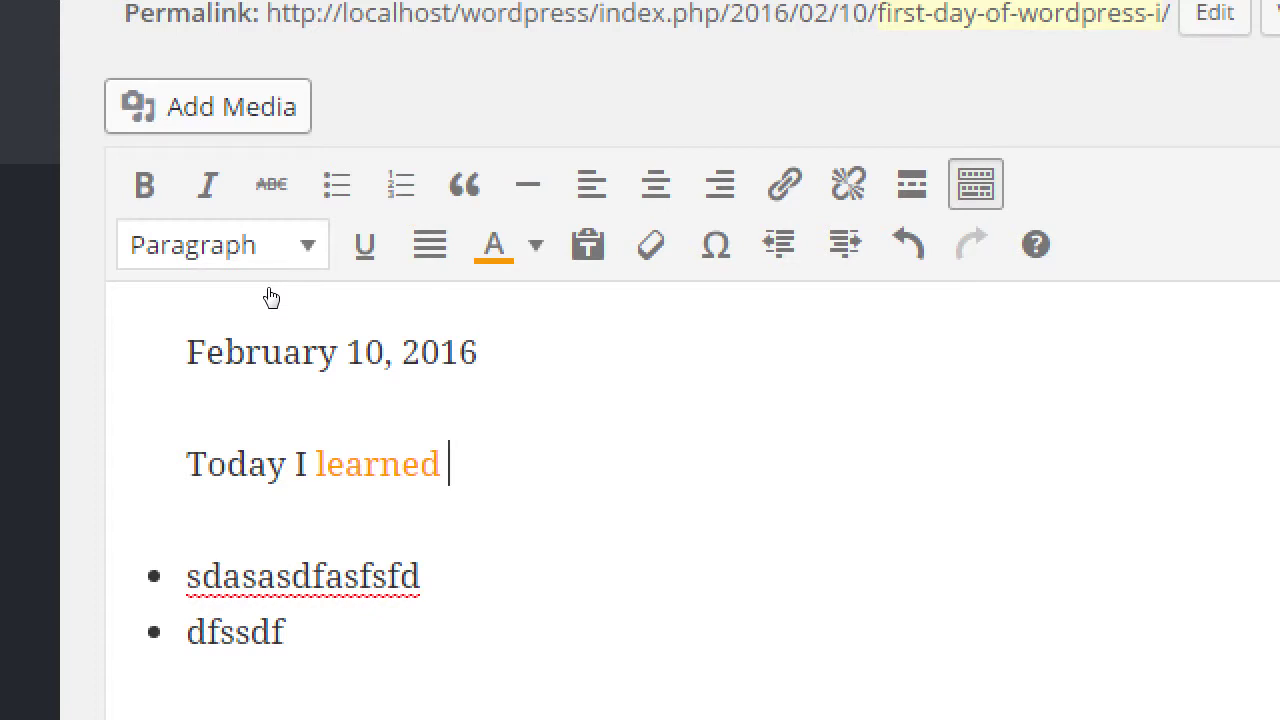
# Step: Replace the first bullet's text with 'WordPress is cool!'
pyautogui.click(303, 297)
pyautogui.click(401, 576)
pyautogui.press('Home')
pyautogui.hotkey('shift', 'End')
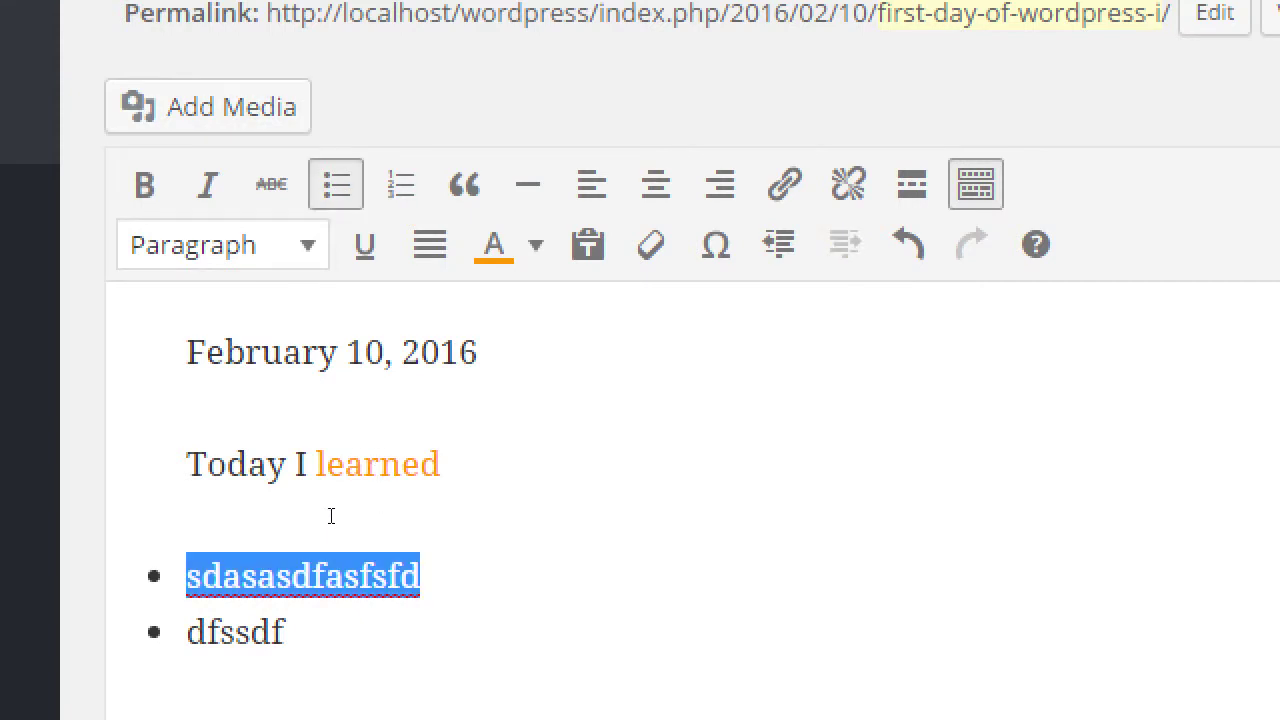
pyautogui.write('S')
pyautogui.press('BackSpace')
pyautogui.write('WordP')
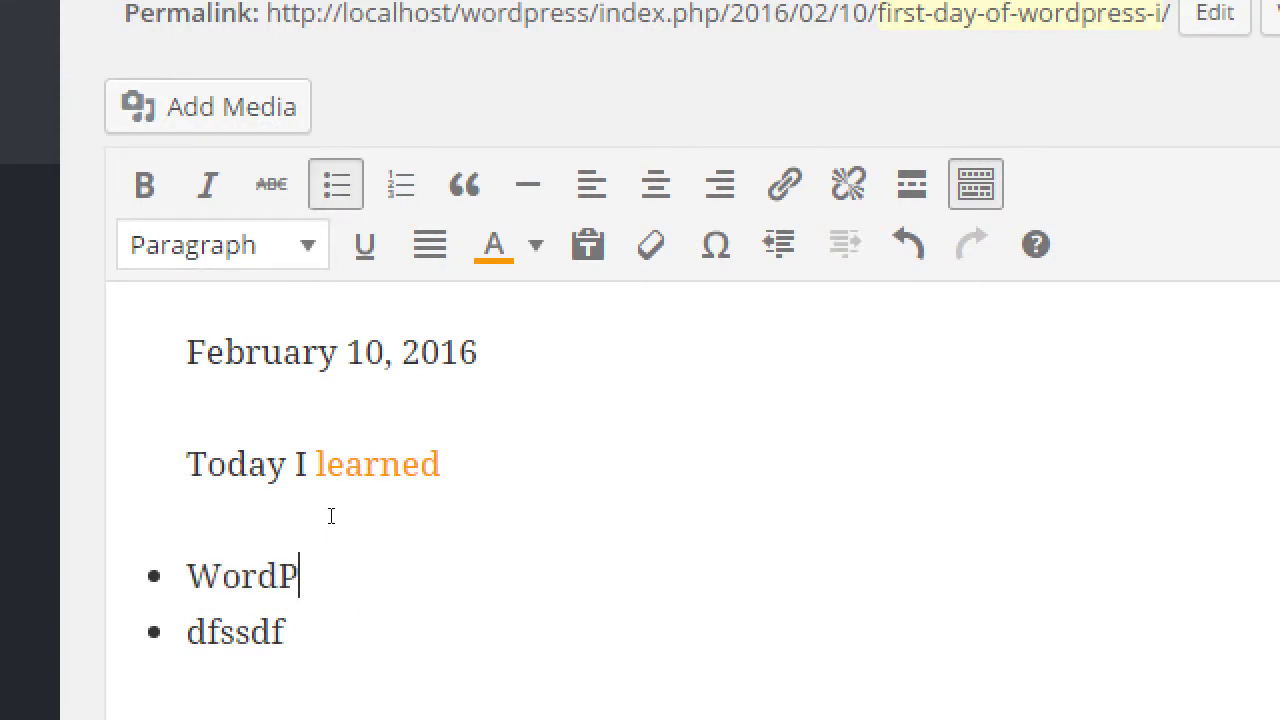
pyautogui.write('ress is cool!')
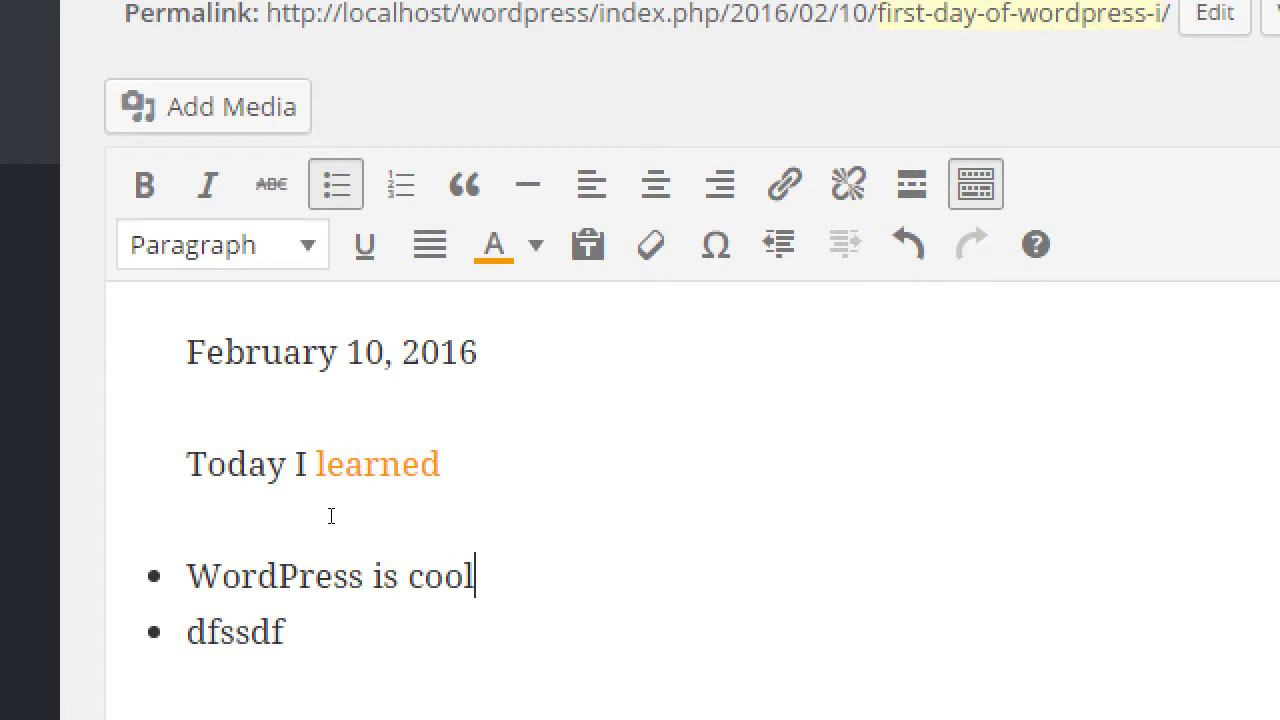
# Step: Change the second bullet to 'WordPress is free' and add a third placeholder bullet
pyautogui.press('Down')
pyautogui.hotkey('shift', 'Left')
pyautogui.hotkey('shift', 'Left')
pyautogui.hotkey('shift', 'Left')
pyautogui.hotkey('shift', 'Left')
pyautogui.hotkey('shift', 'Left')
pyautogui.hotkey('shift', 'Left')
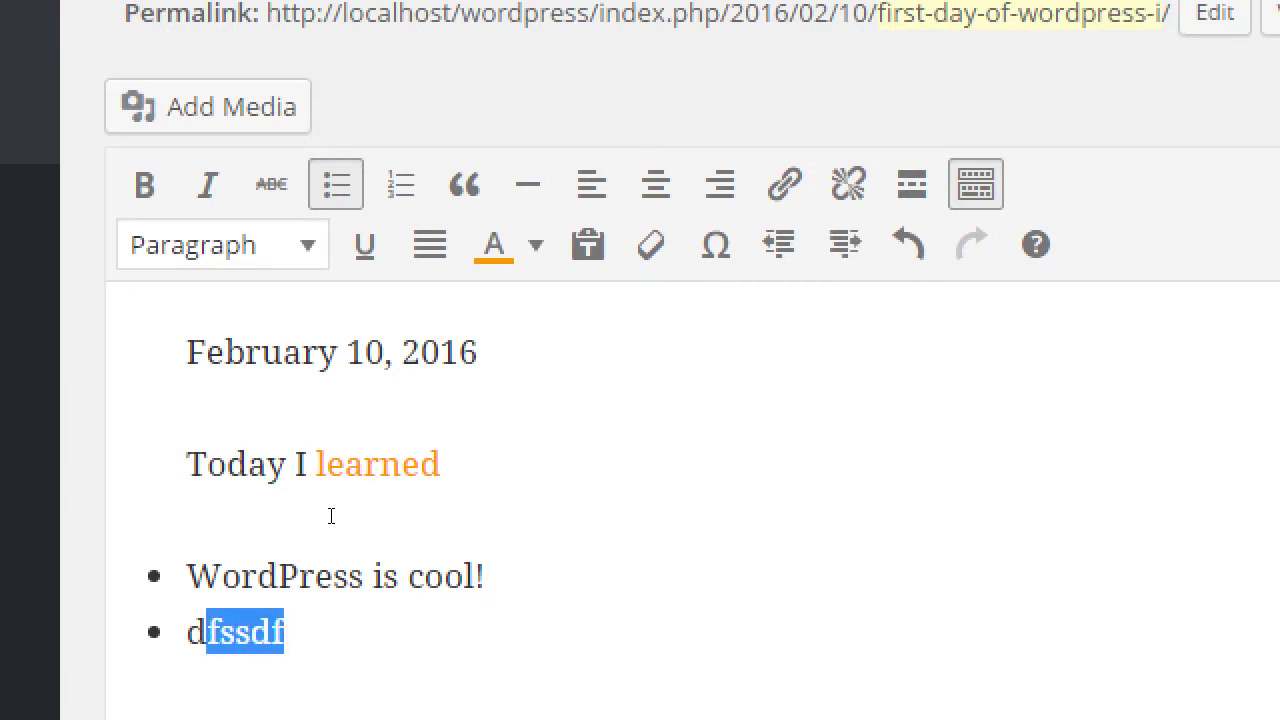
pyautogui.write('WordPress is ')
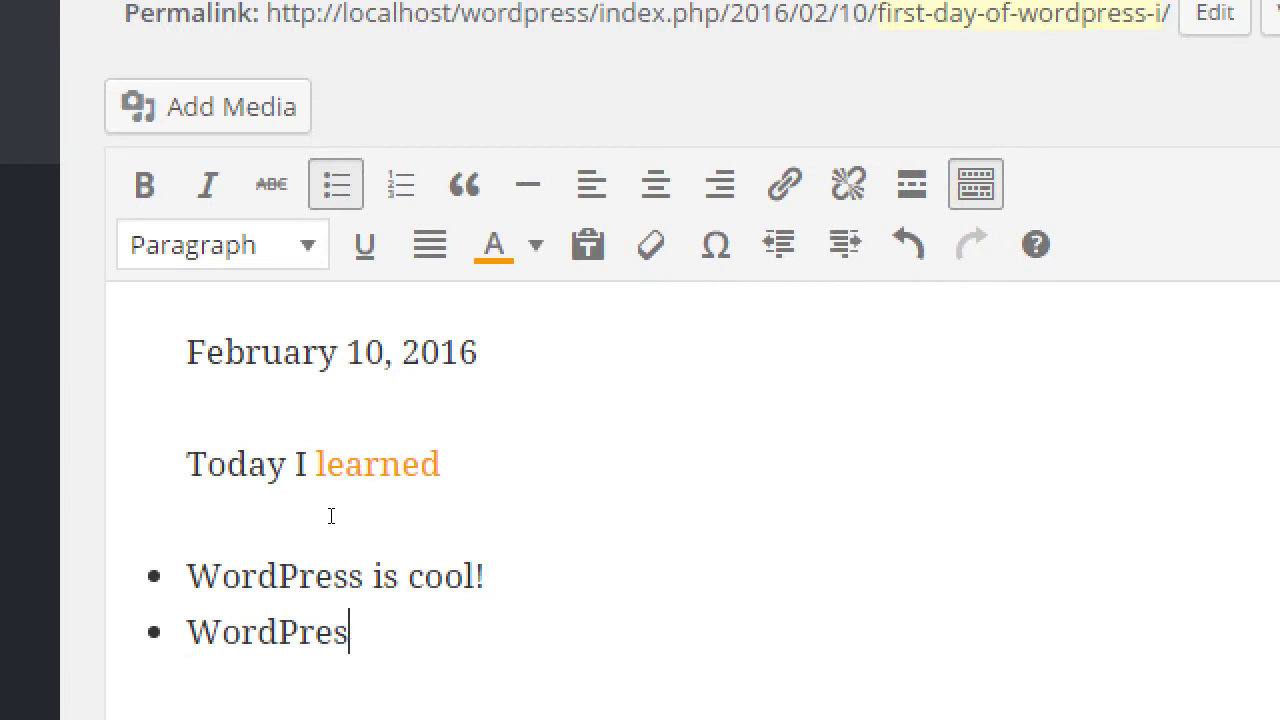
pyautogui.write('free')
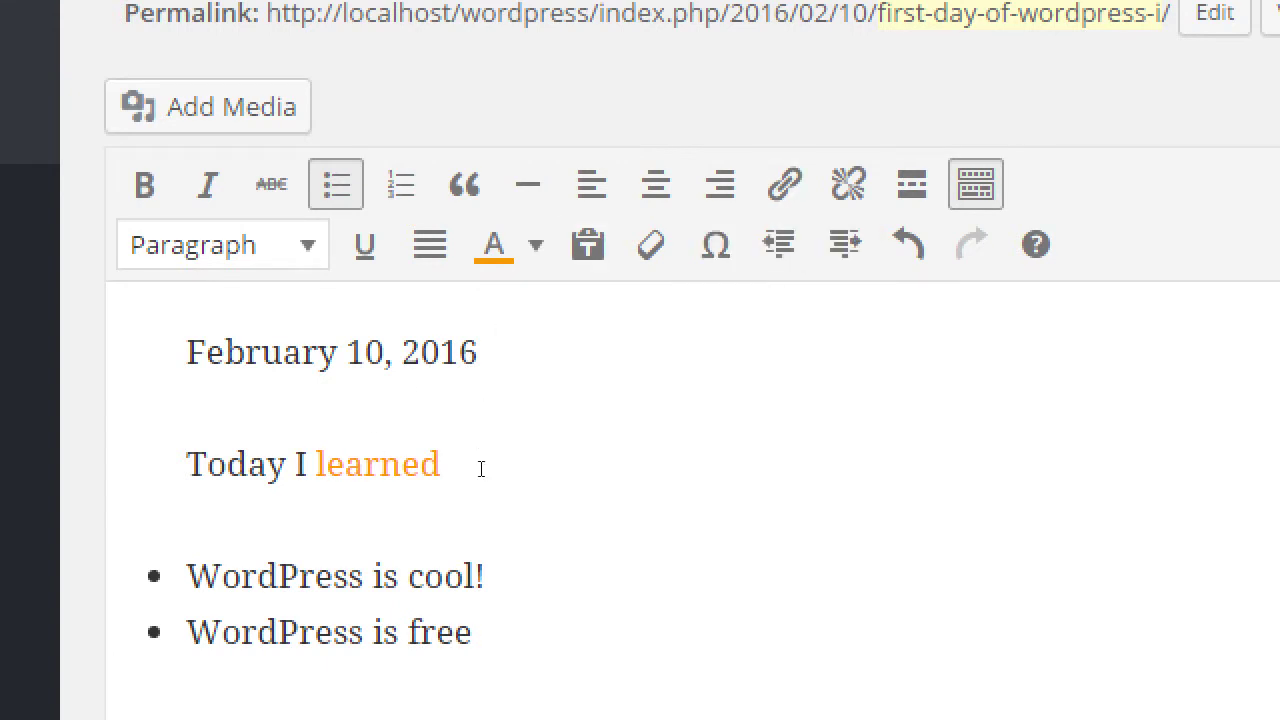
pyautogui.press('Return')
pyautogui.write('asffadsdfsfdsasfda')
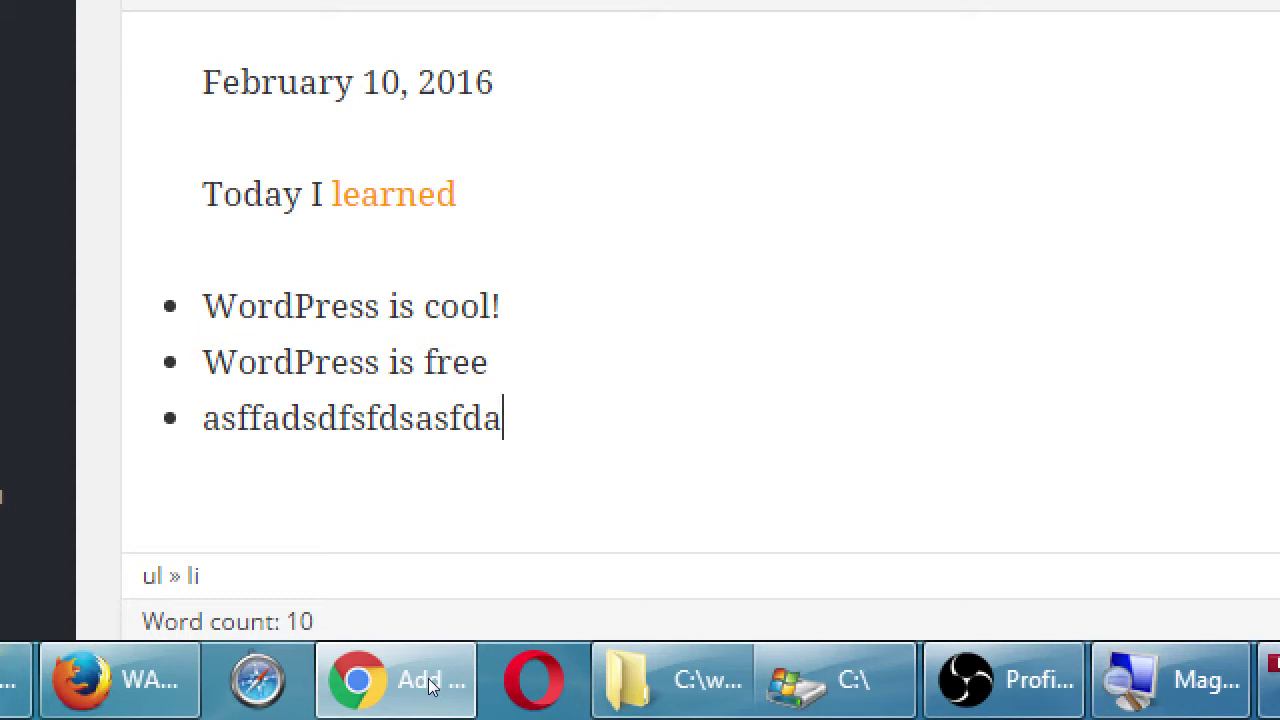
# Step: Remove the extra third bullet and type a placeholder paragraph below the two bullets
pyautogui.press('Return')
pyautogui.press('BackSpace')
pyautogui.press('BackSpace')
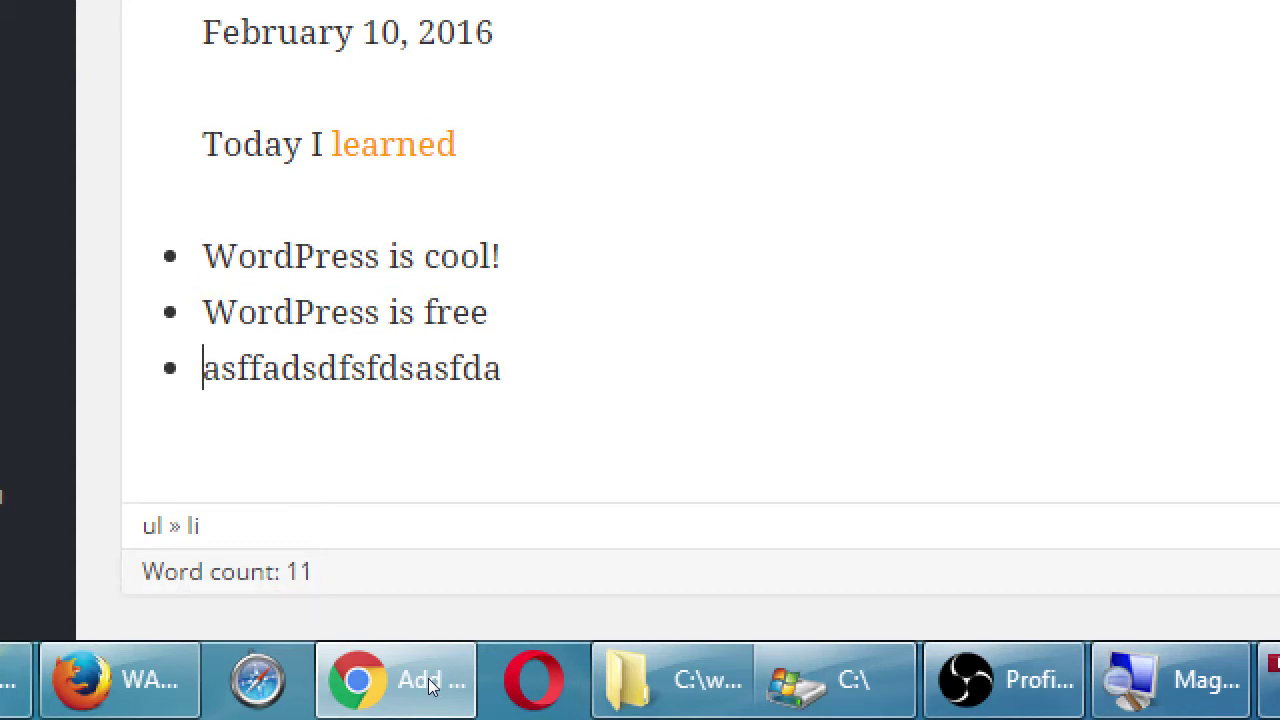
pyautogui.press('Return')
pyautogui.press('Return')
pyautogui.press('Return')
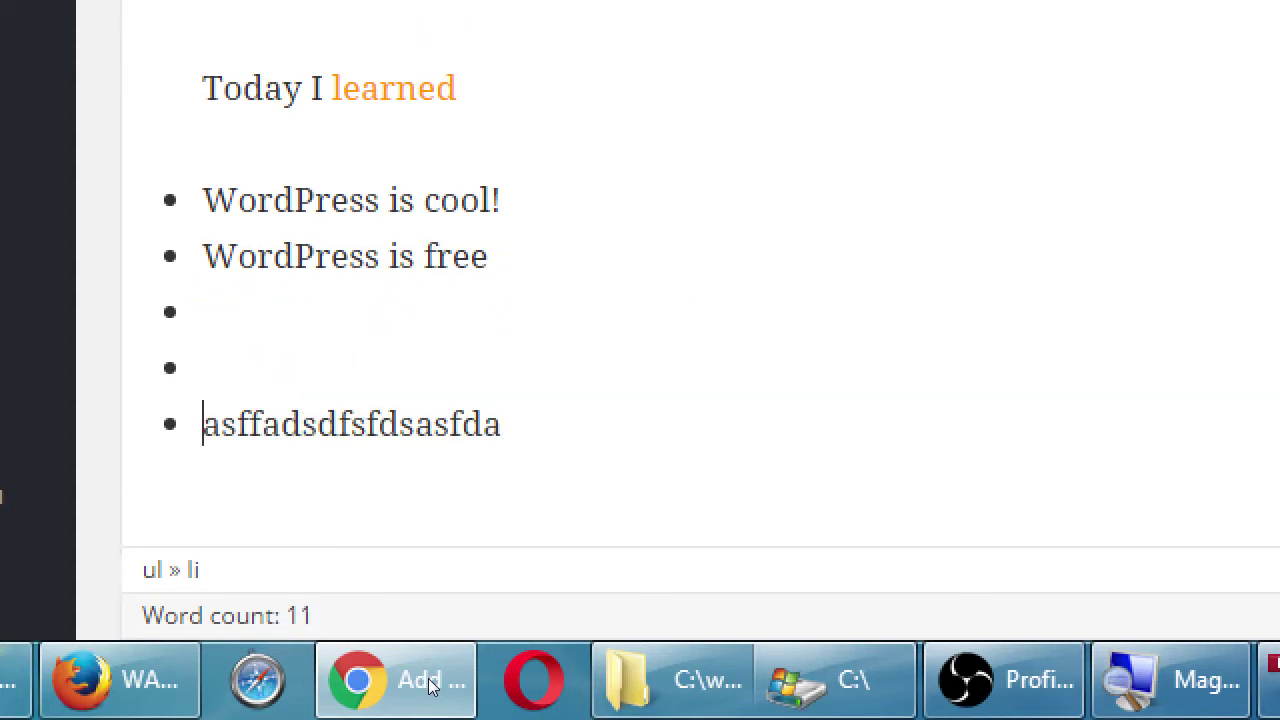
pyautogui.press('BackSpace')
pyautogui.press('BackSpace')
pyautogui.press('Delete')
pyautogui.press('Delete')
pyautogui.press('Delete')
pyautogui.press('Delete')
pyautogui.press('Delete')
pyautogui.press('Delete')
pyautogui.press('Delete')
pyautogui.press('Delete')
pyautogui.press('Delete')
pyautogui.press('Delete')
pyautogui.press('Delete')
pyautogui.press('Delete')
pyautogui.press('Delete')
pyautogui.press('Delete')
pyautogui.press('Delete')
pyautogui.press('Delete')
pyautogui.press('Delete')
pyautogui.press('Delete')
pyautogui.press('Return')
pyautogui.write('adadsdf')
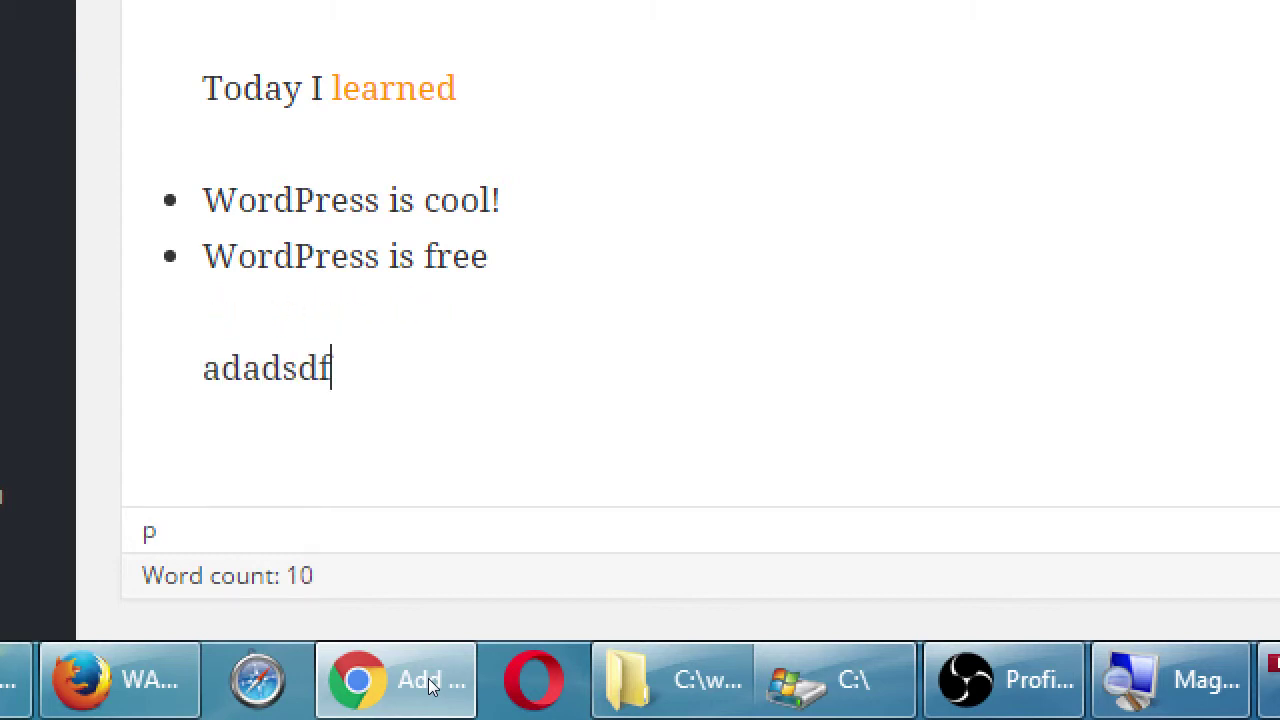
pyautogui.write('saafsd a sdadfsafadsafsdfsadfsadfdsfdsfasd')
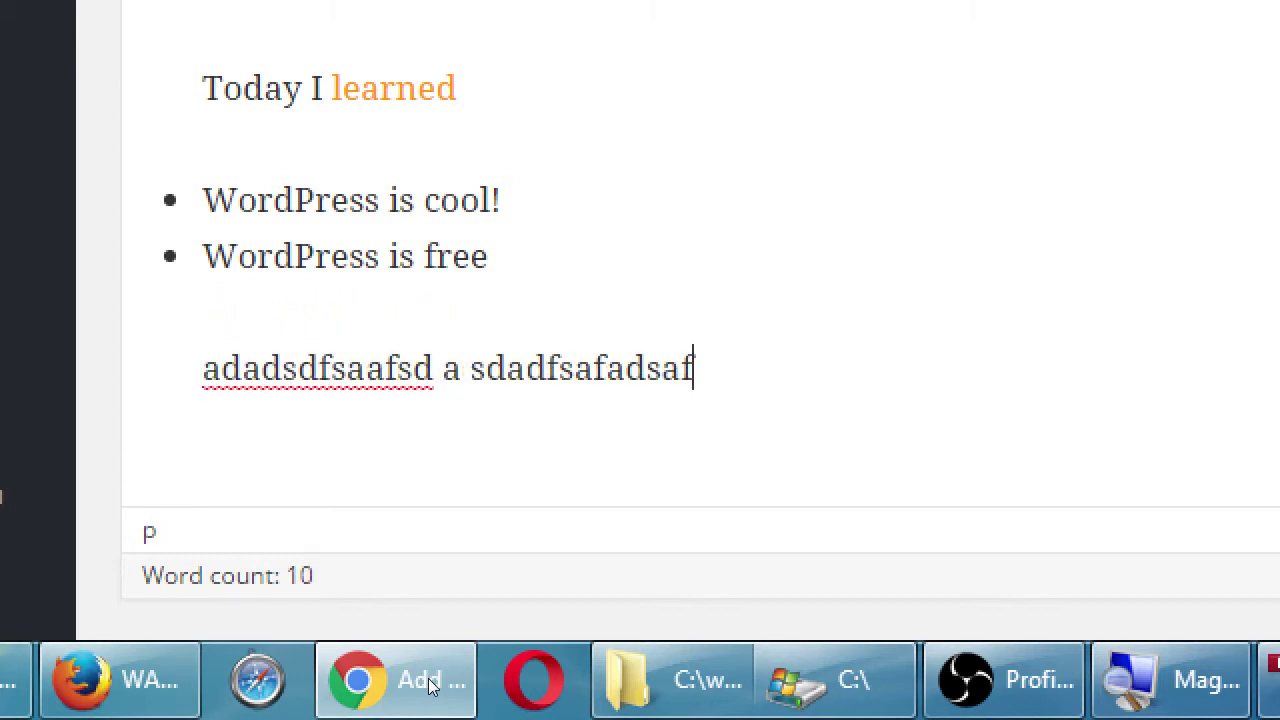
pyautogui.write('sdaf safd fsdadsafafsd')
# Step: Duplicate the placeholder paragraph to lengthen it, then put the caret at its start
pyautogui.hotkey('shift', 'Home')
pyautogui.hotkey('ctrl', 'c')
pyautogui.press('End')
pyautogui.hotkey('ctrl', 'v')
pyautogui.hotkey('ctrl', 'v')
pyautogui.hotkey('ctrl', 'v')
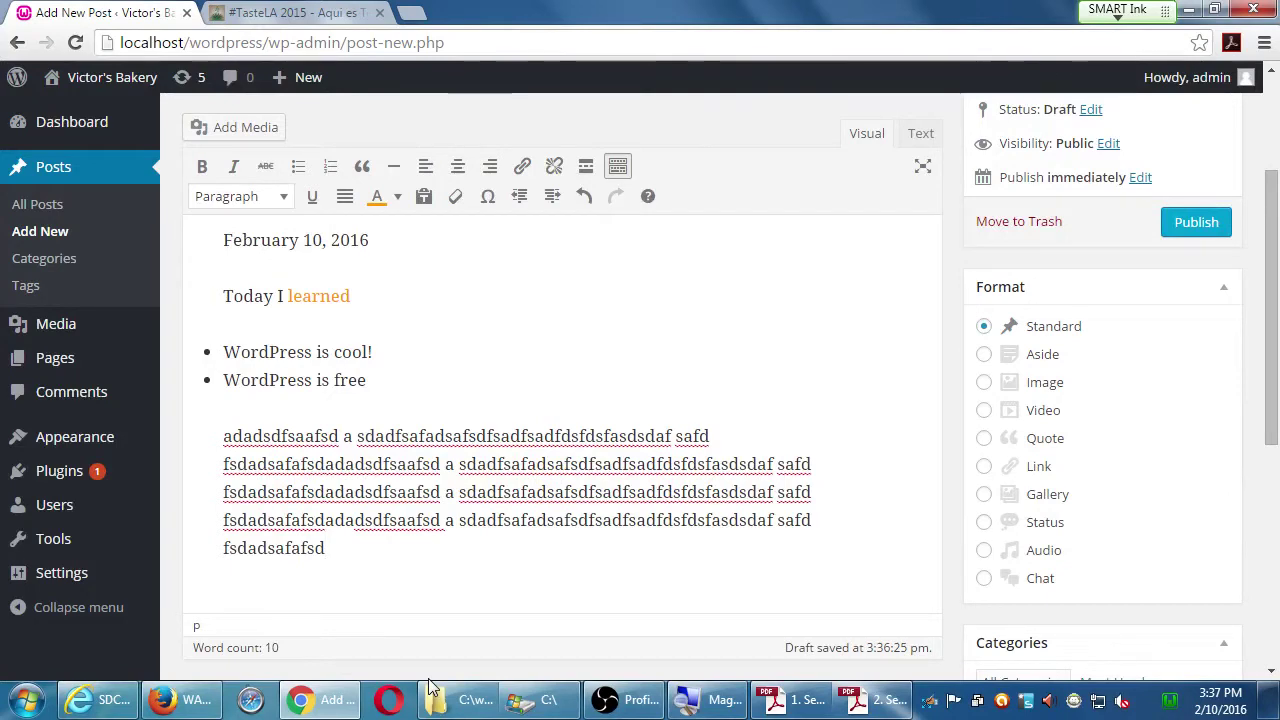
pyautogui.press('Up')
pyautogui.press('Up')
pyautogui.press('Up')
pyautogui.press('Up')
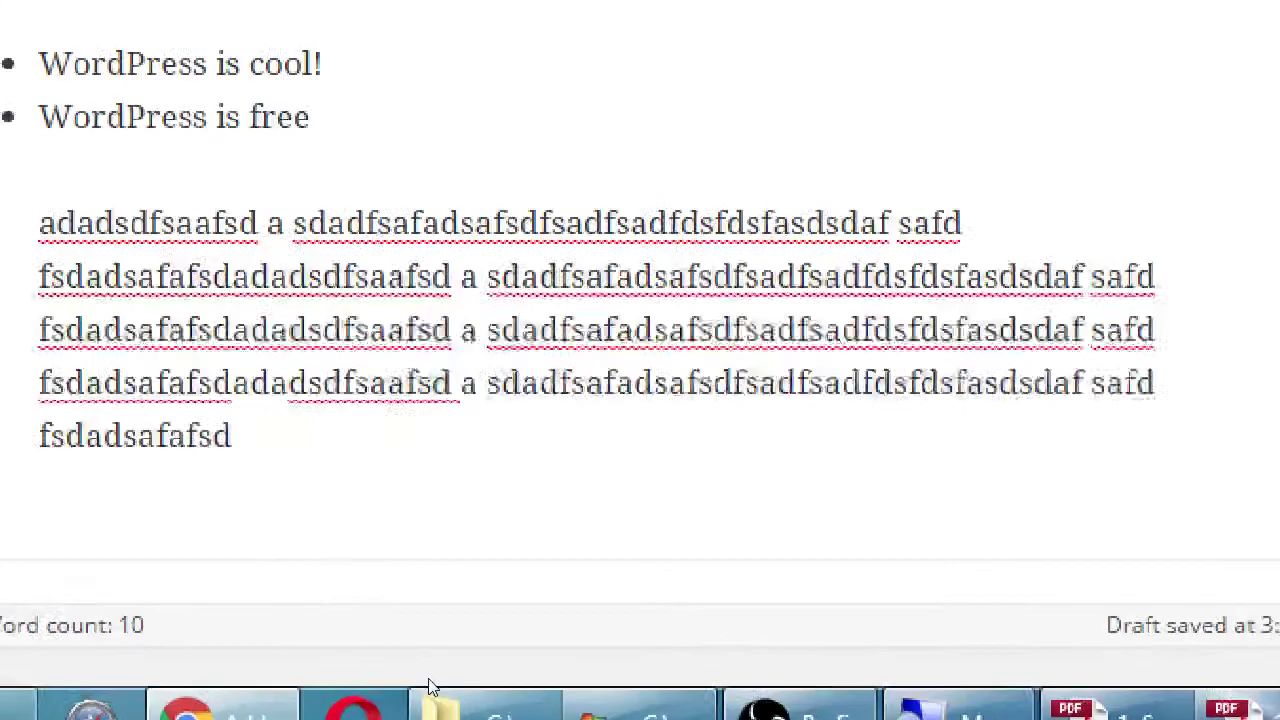
pyautogui.press('Home')
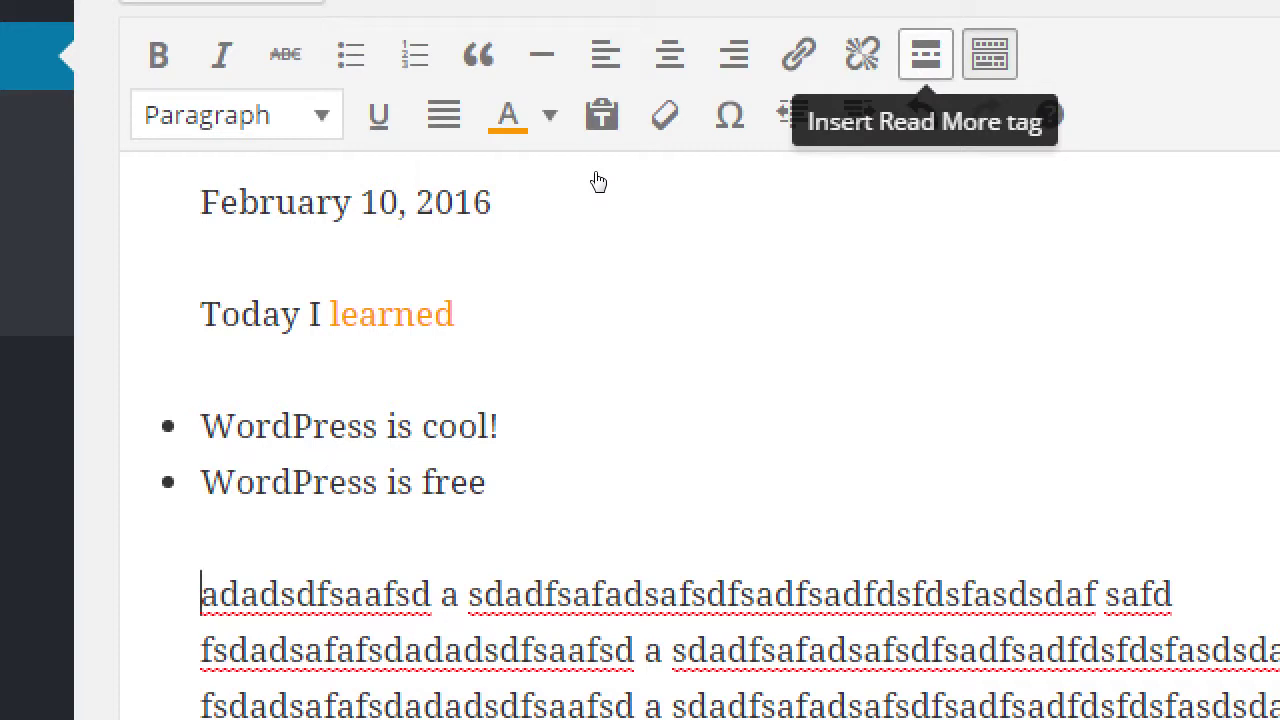
# Step: Insert a Read More break (Alt+Shift+T) above the long paragraph and review it
pyautogui.hotkey('alt', 'shift', 't')
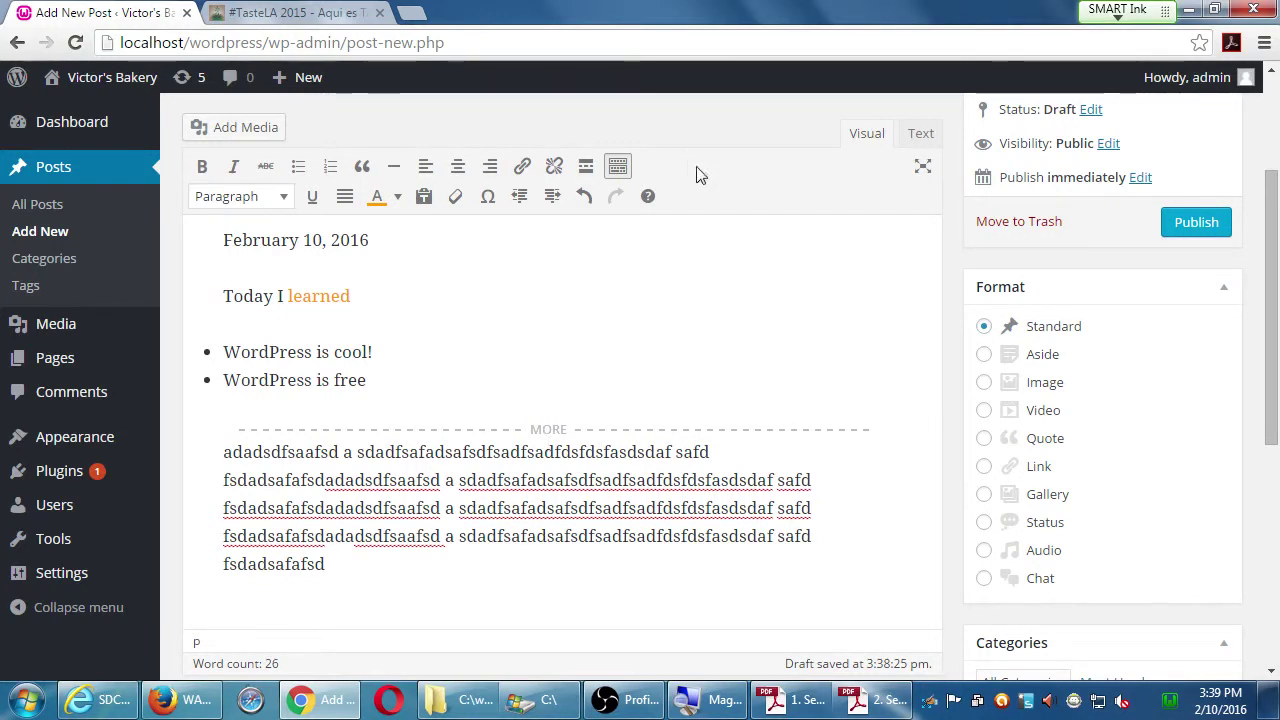
pyautogui.scroll(-4, 740, 370)
pyautogui.scroll(-2, 748, 388)
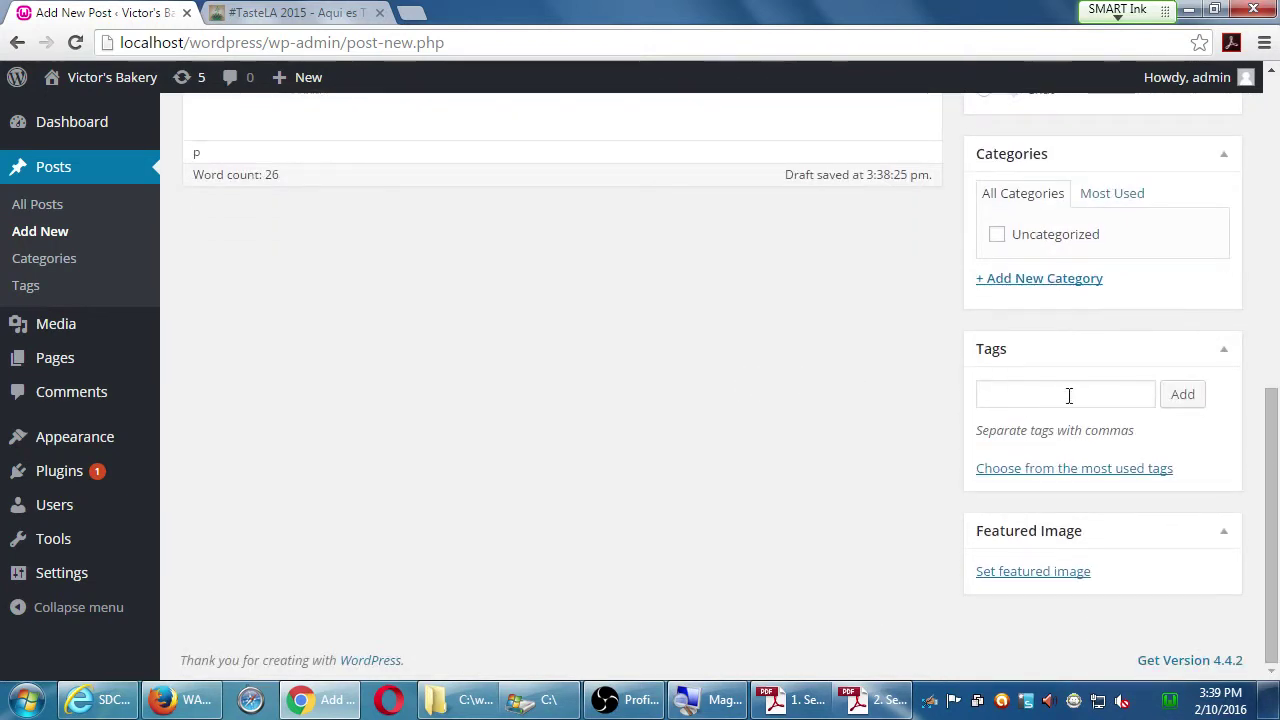
pyautogui.scroll(7, 1071, 537)
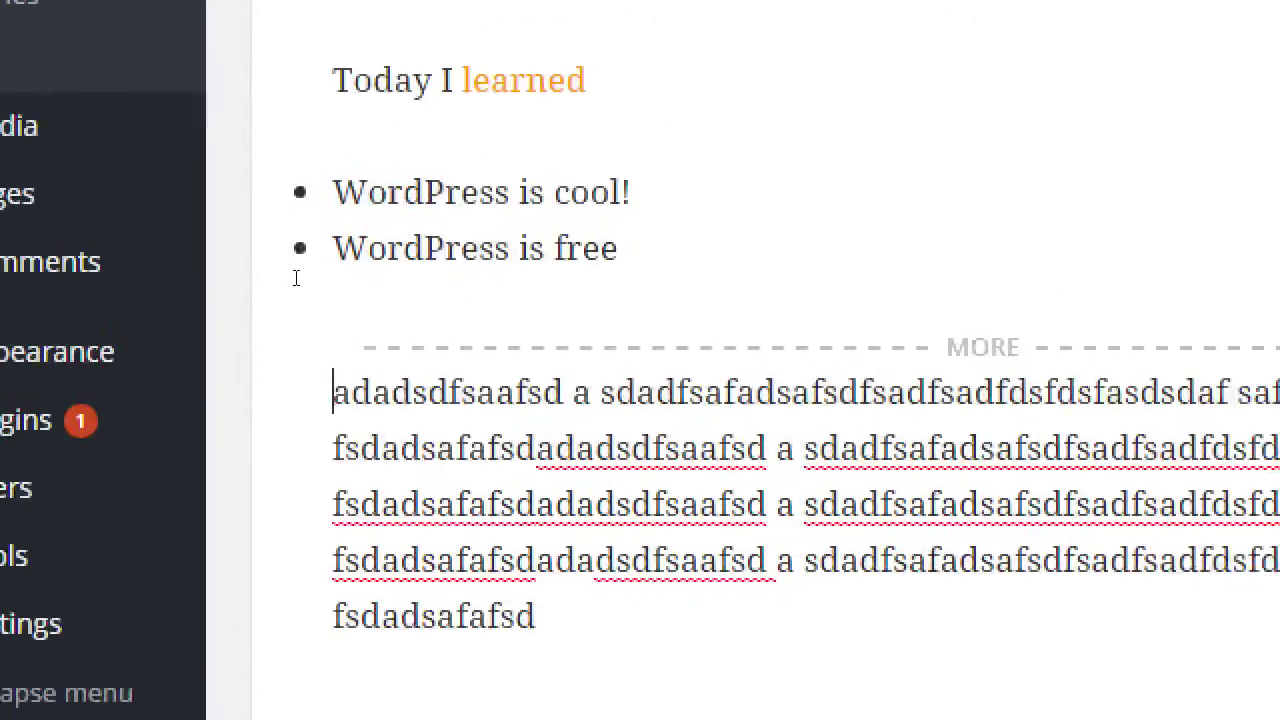
pyautogui.press('Left')
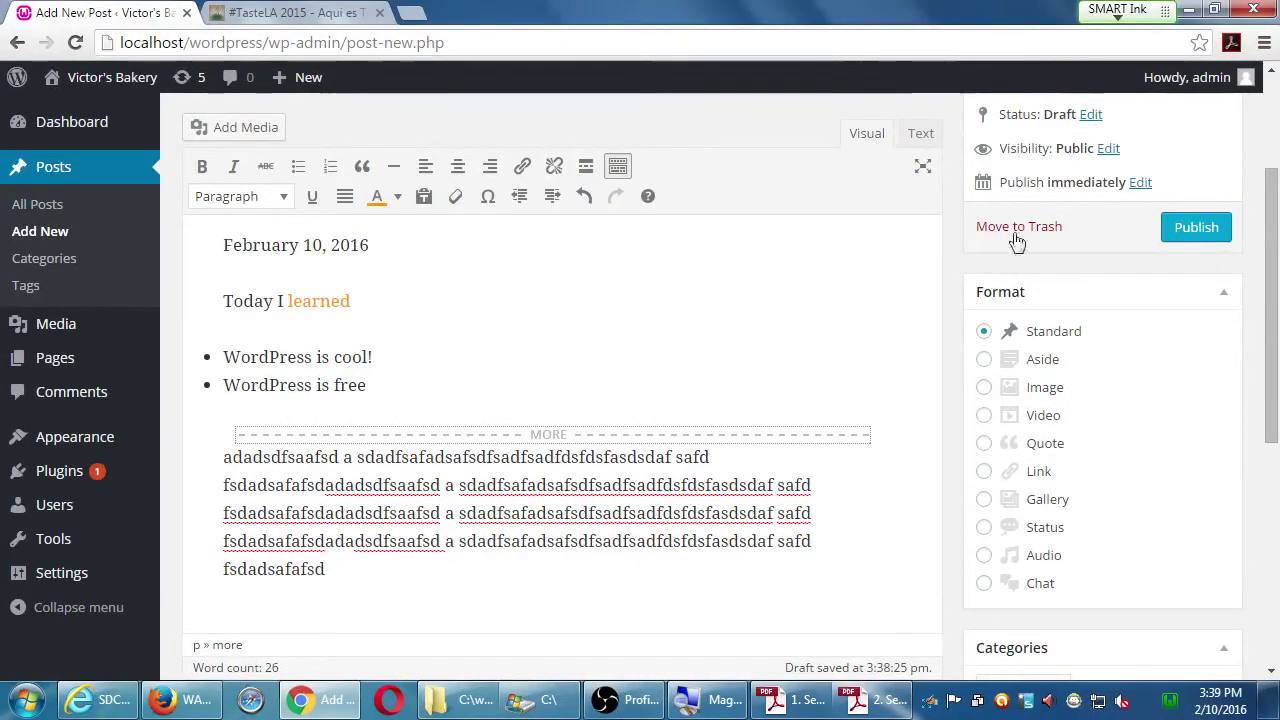
pyautogui.scroll(2, 1005, 245)
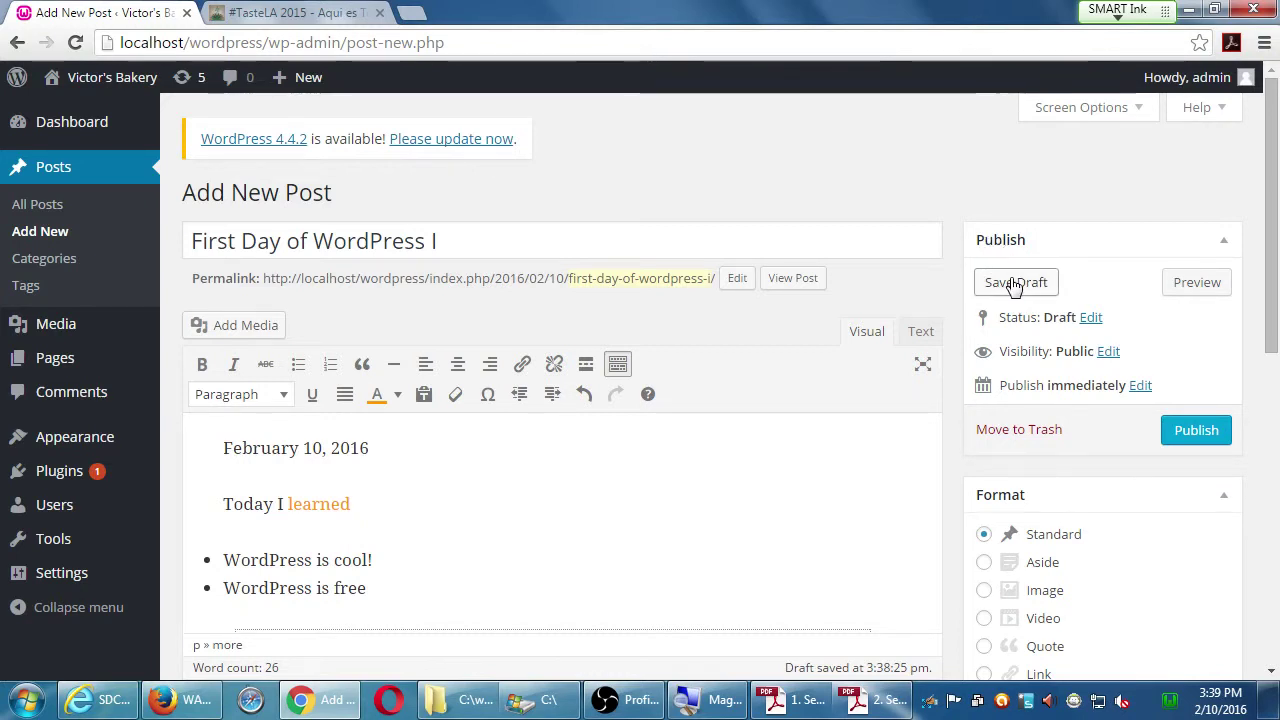
# Step: Save 'First Day of WordPress I' as a draft, then publish it, dated Feb 10, 2016
pyautogui.click(1012, 284)
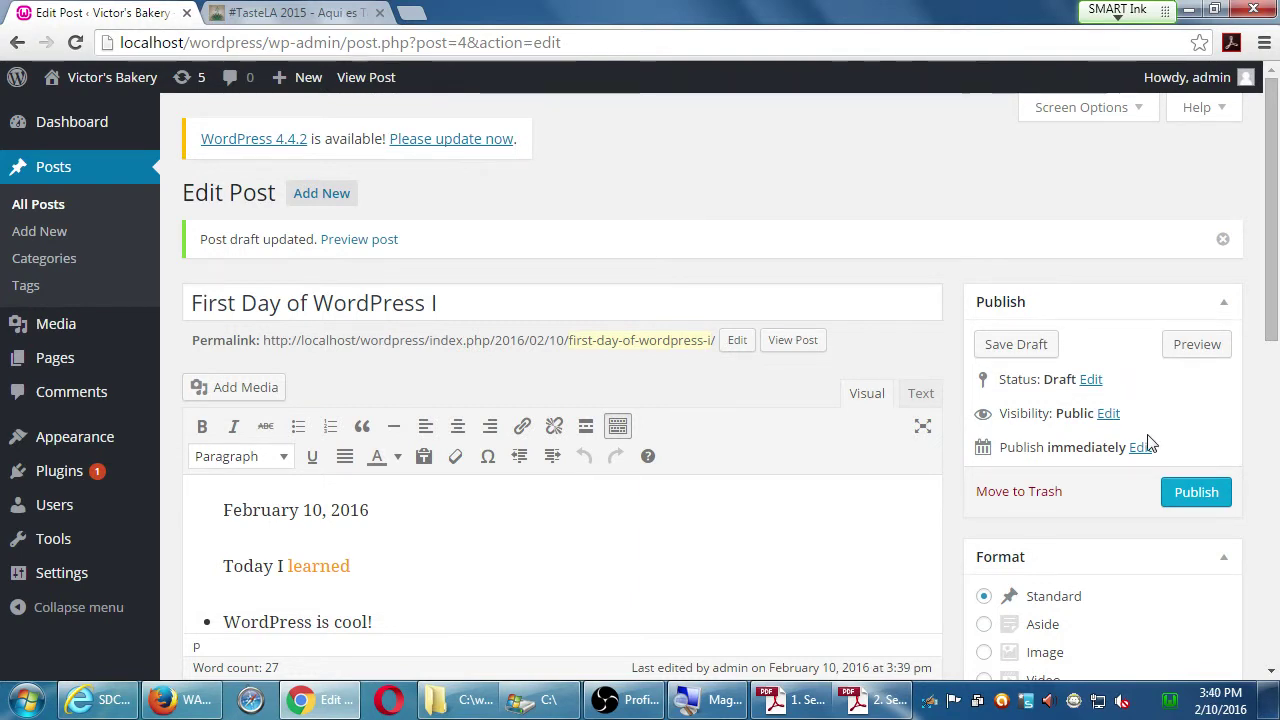
pyautogui.click(1178, 497)
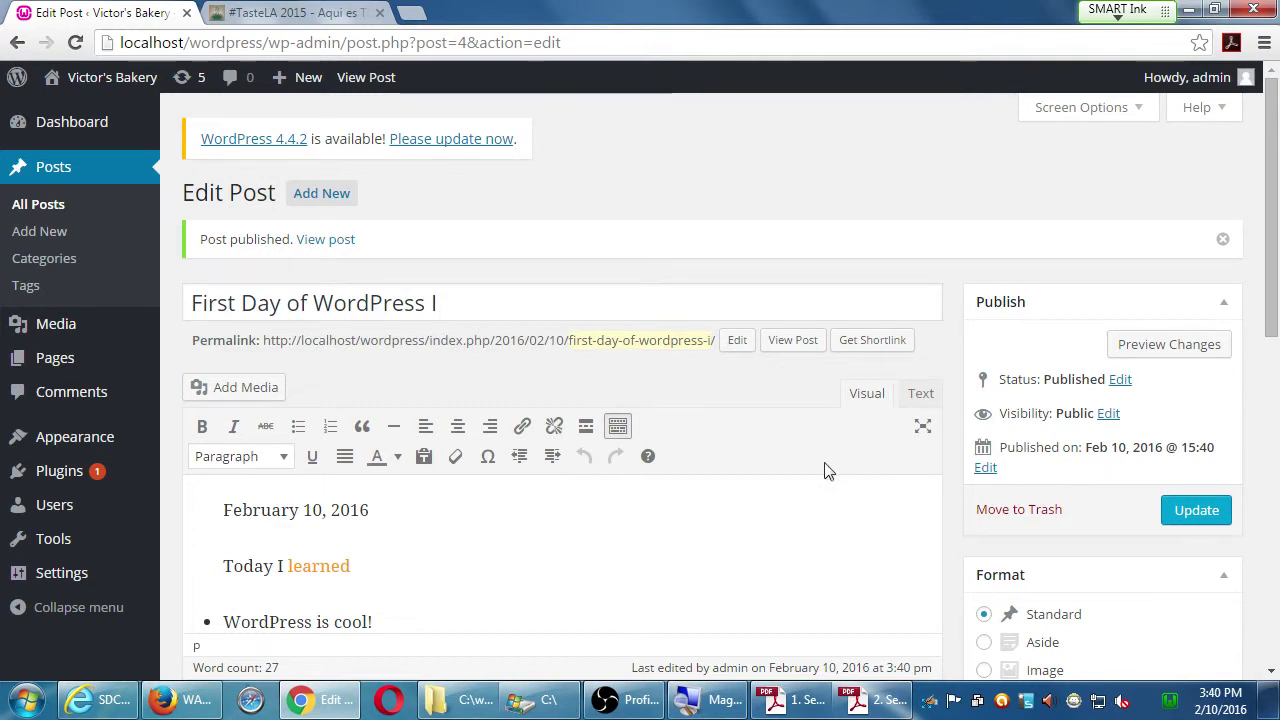
# Step: Visit the Victor's Bakery site and scroll to the 'First Day of WordPress I' excerpt
pyautogui.moveTo(114, 84)
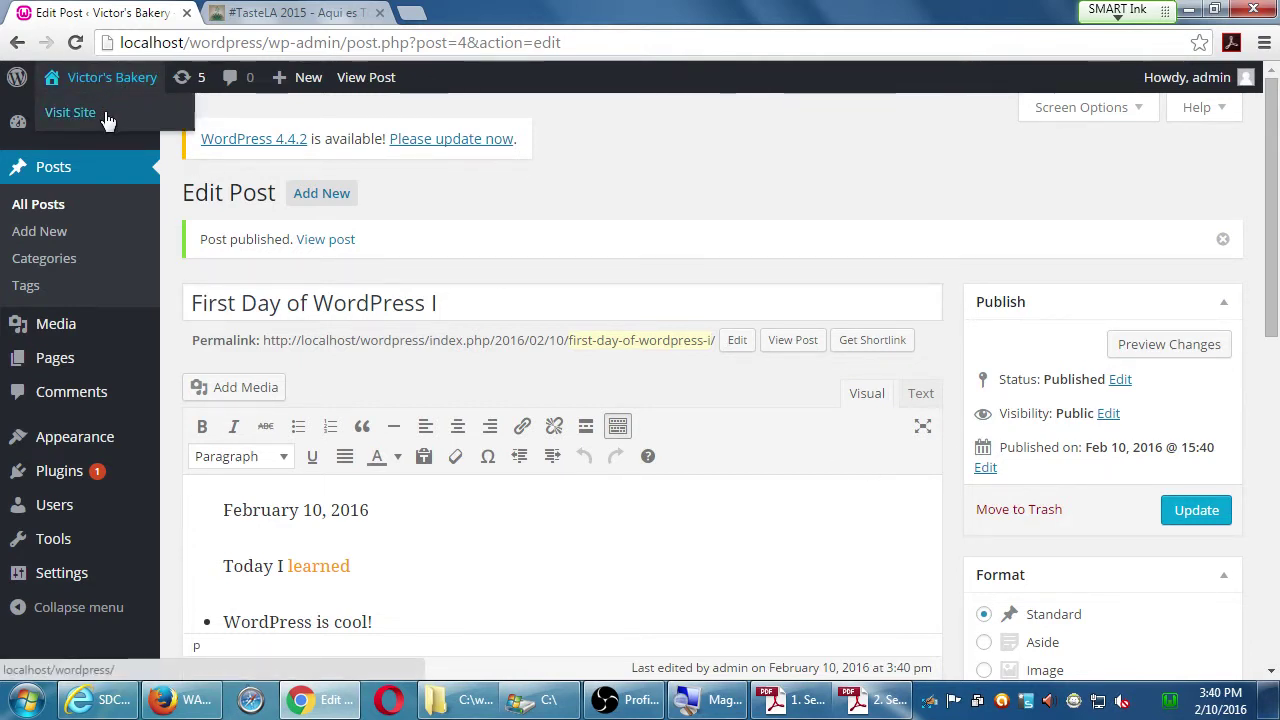
pyautogui.click(70, 112)
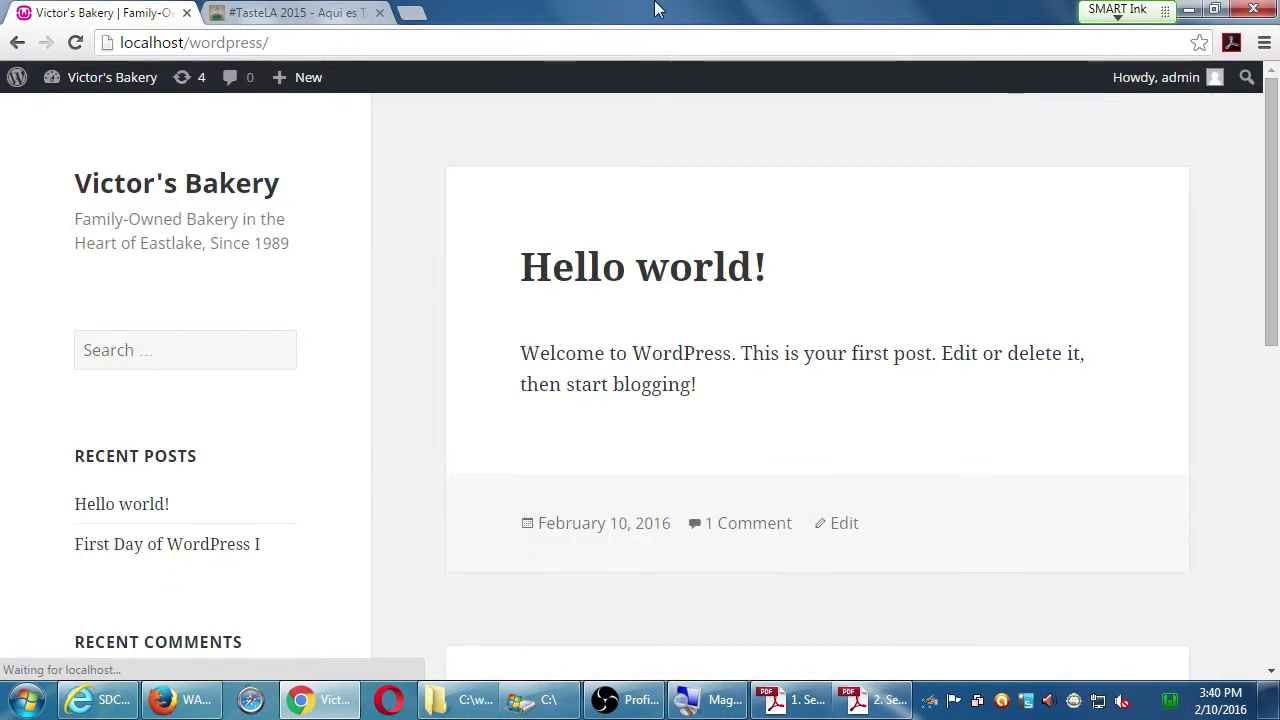
pyautogui.scroll(-2, 828, 480)
pyautogui.scroll(-2, 826, 480)
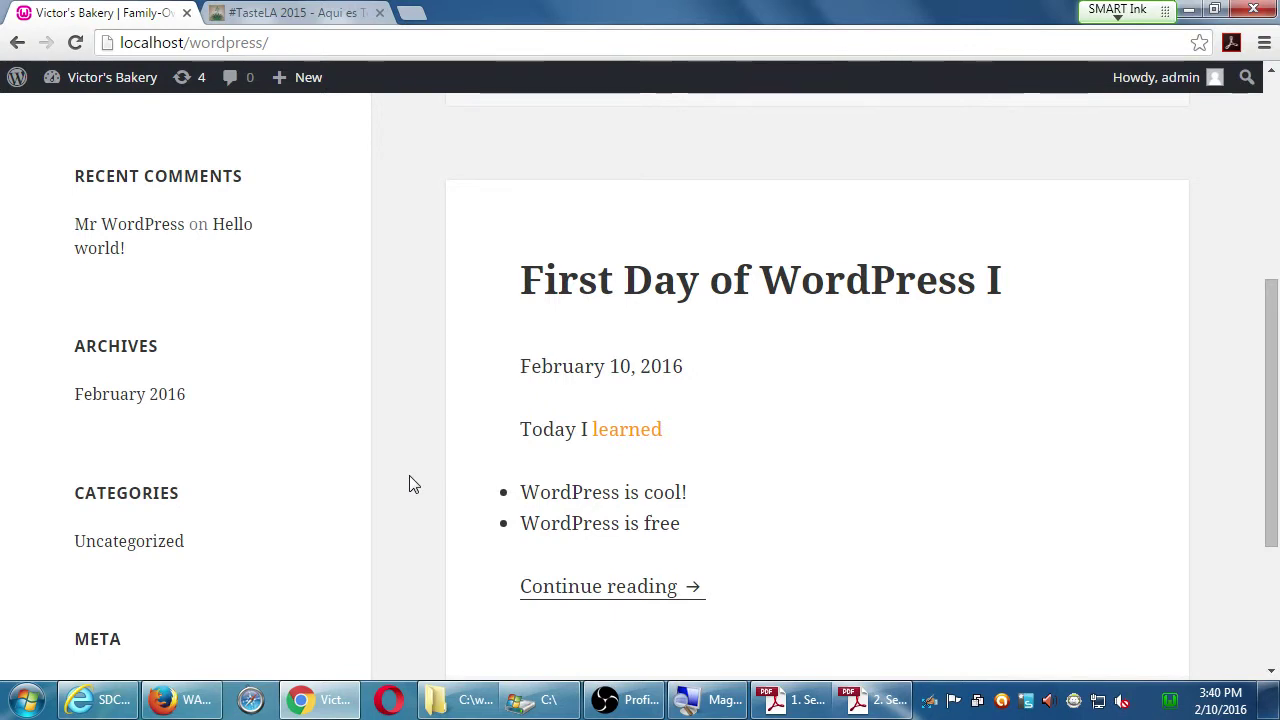
# Step: Follow Continue reading and scroll the full post down to the Leave a Reply form
pyautogui.click(558, 590)
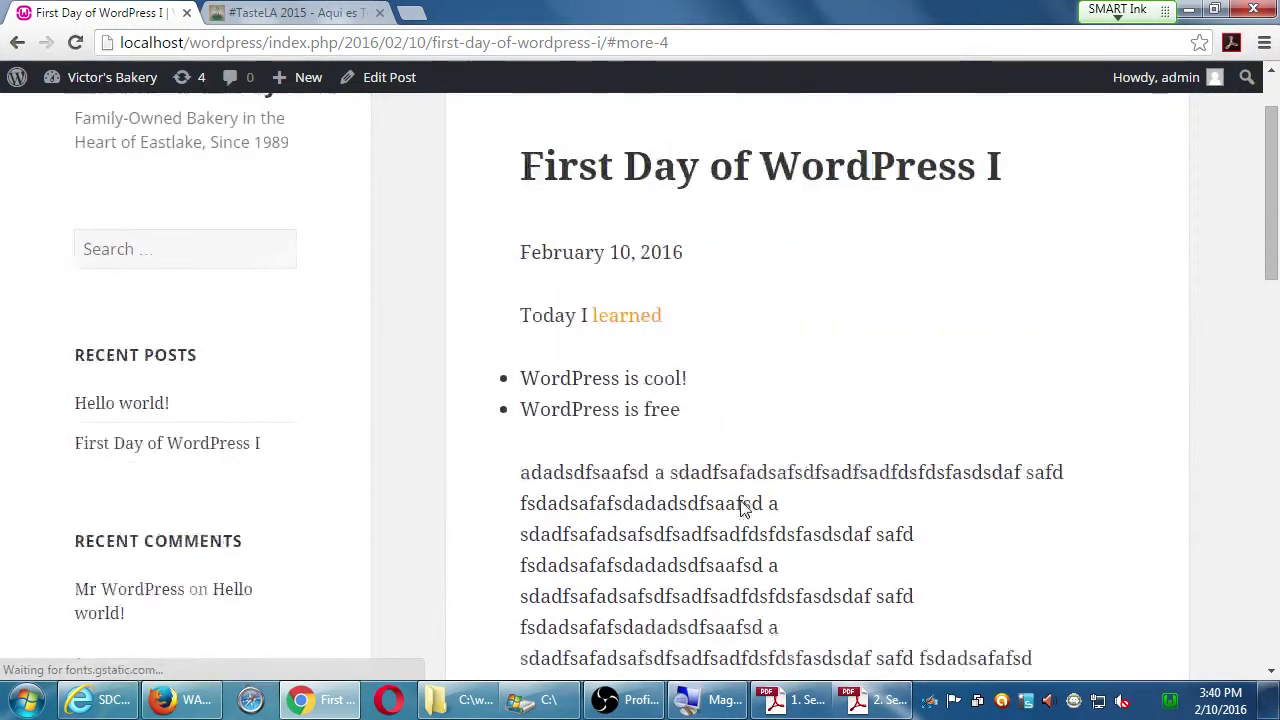
pyautogui.scroll(-6, 742, 507)
pyautogui.scroll(-2, 746, 500)
pyautogui.moveTo(554, 297); pyautogui.dragTo(838, 344)
pyautogui.click(840, 345)
pyautogui.scroll(-6, 854, 340)
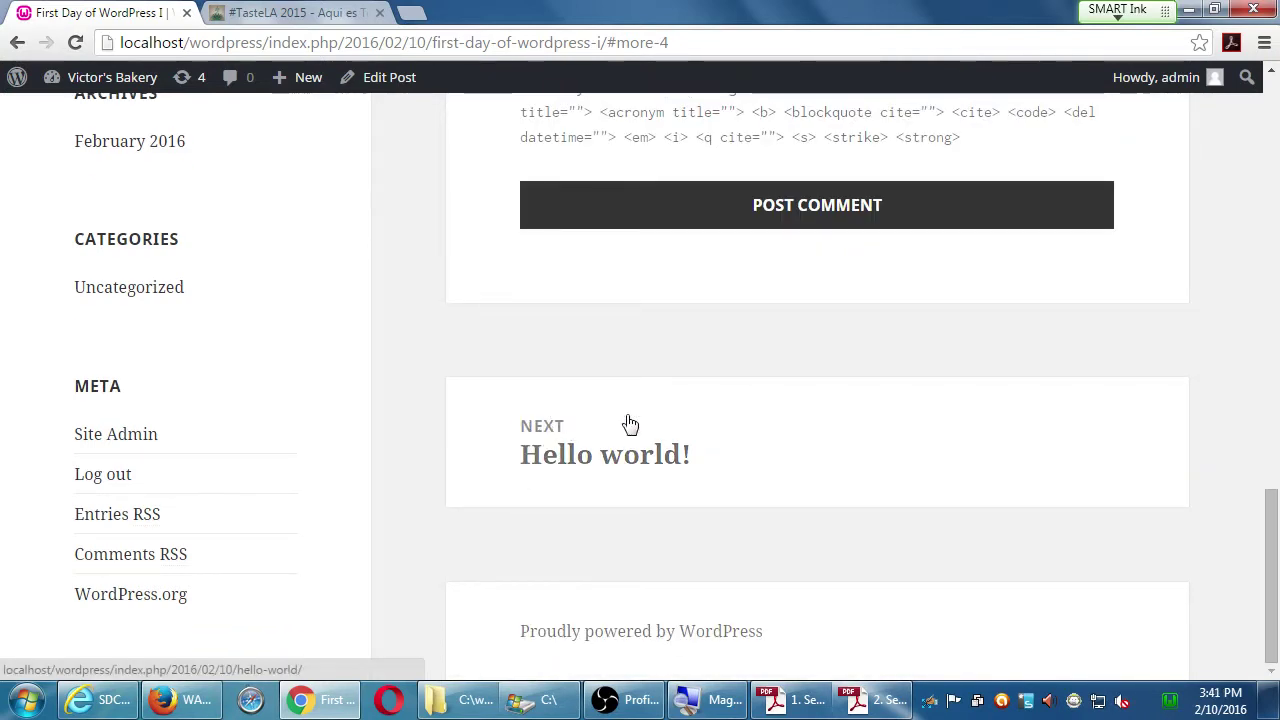
pyautogui.scroll(6, 606, 460)
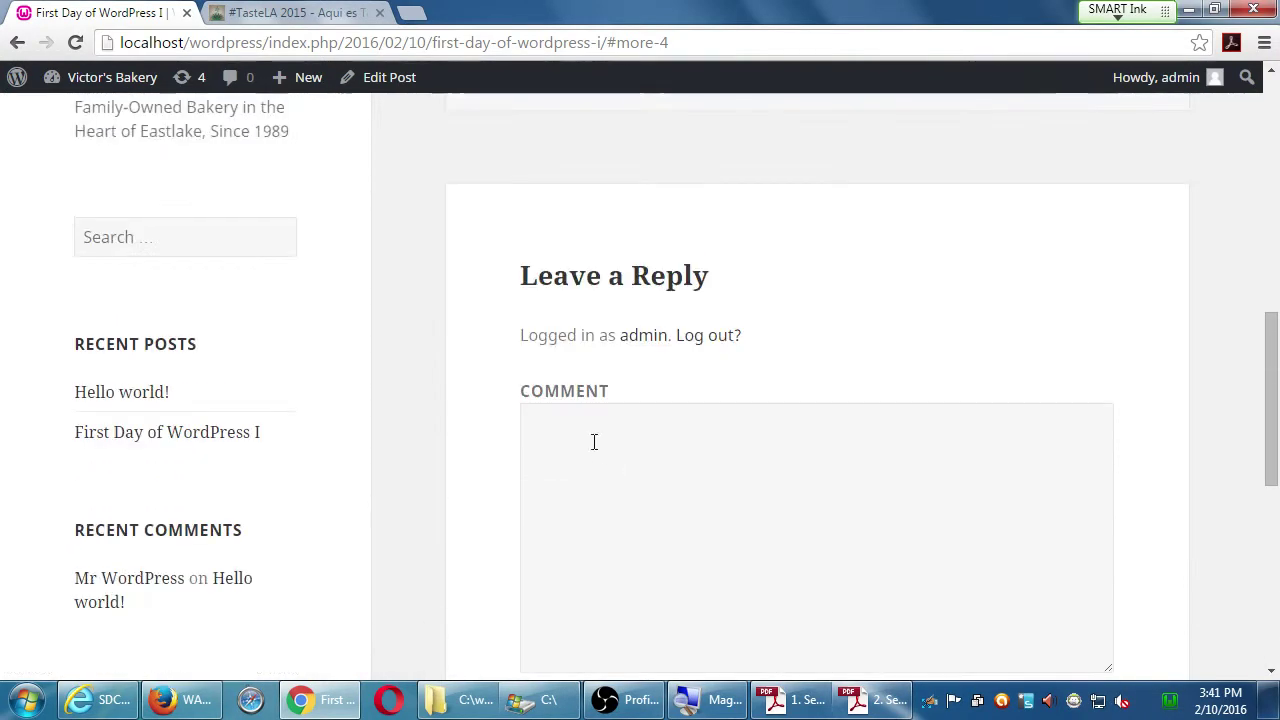
pyautogui.scroll(8, 607, 453)
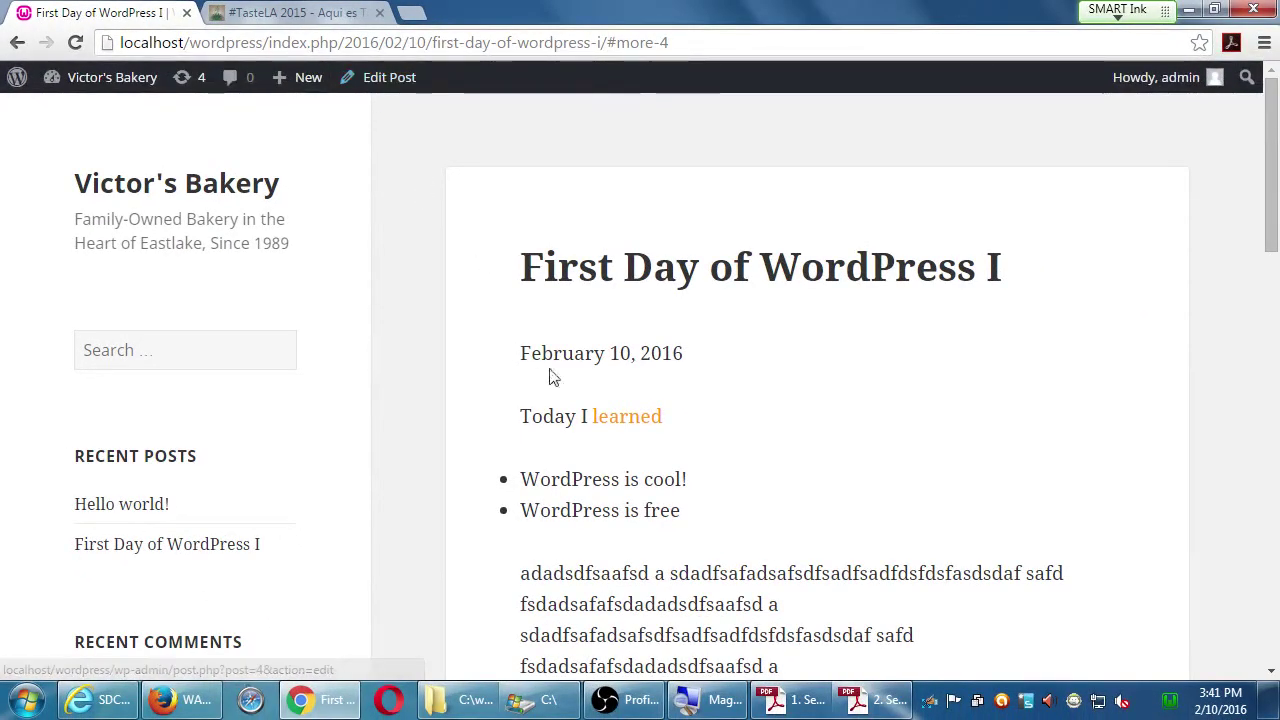
pyautogui.scroll(-12, 526, 423)
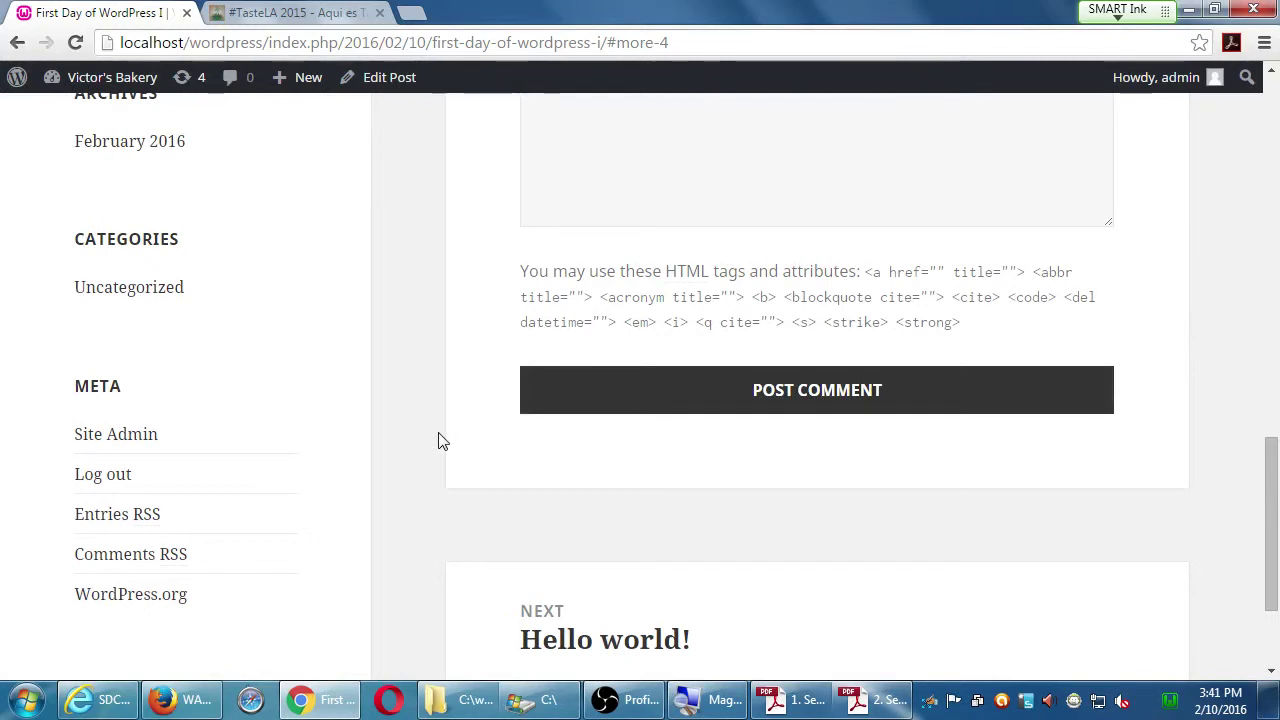
pyautogui.scroll(8, 438, 440)
pyautogui.scroll(3, 443, 441)
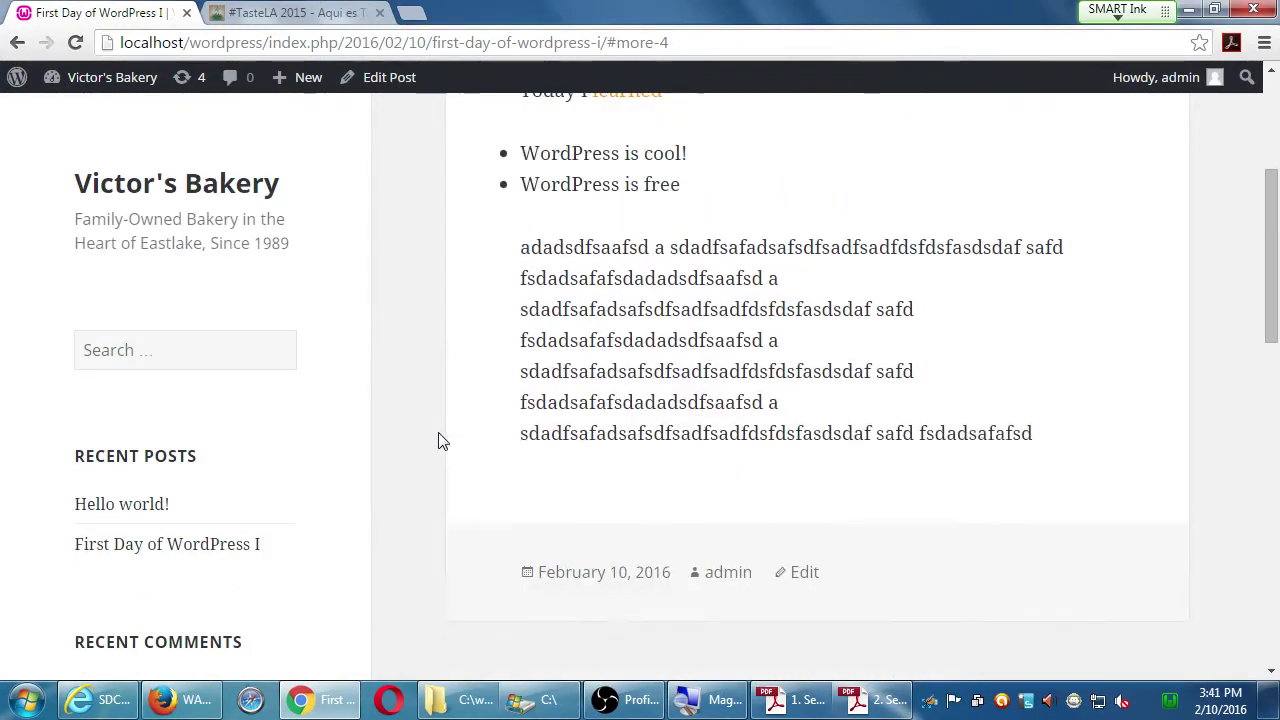
pyautogui.scroll(-3, 445, 441)
pyautogui.scroll(-4, 443, 439)
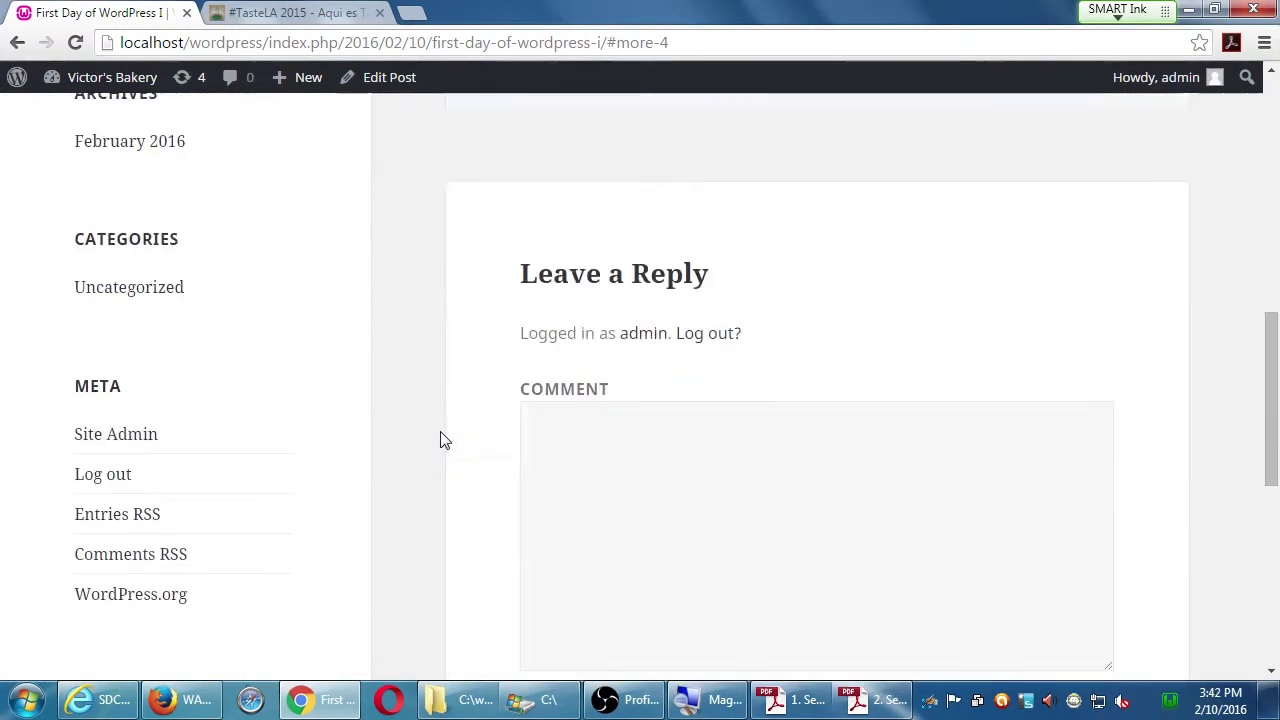
pyautogui.scroll(5, 457, 437)
pyautogui.scroll(4, 488, 353)
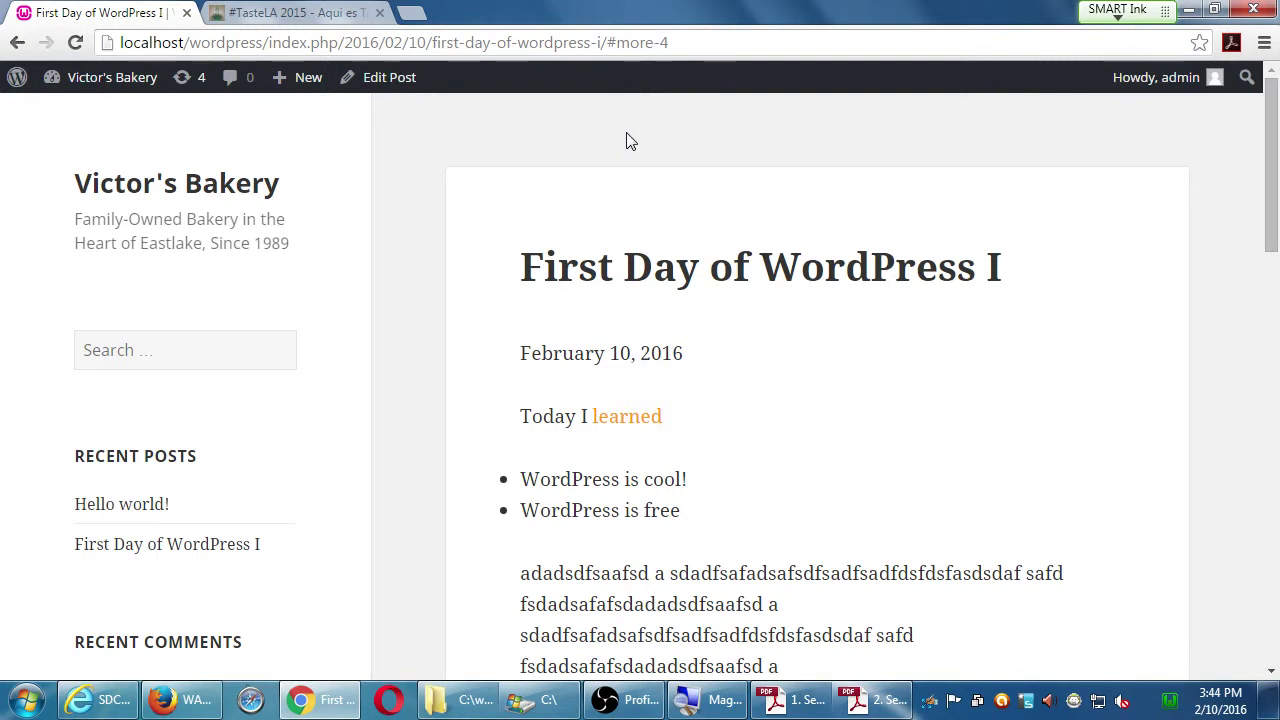
# Step: Open Local Disk (C:) from the desktop's Computer icon and check the wamp folder's properties
pyautogui.press('super+d')
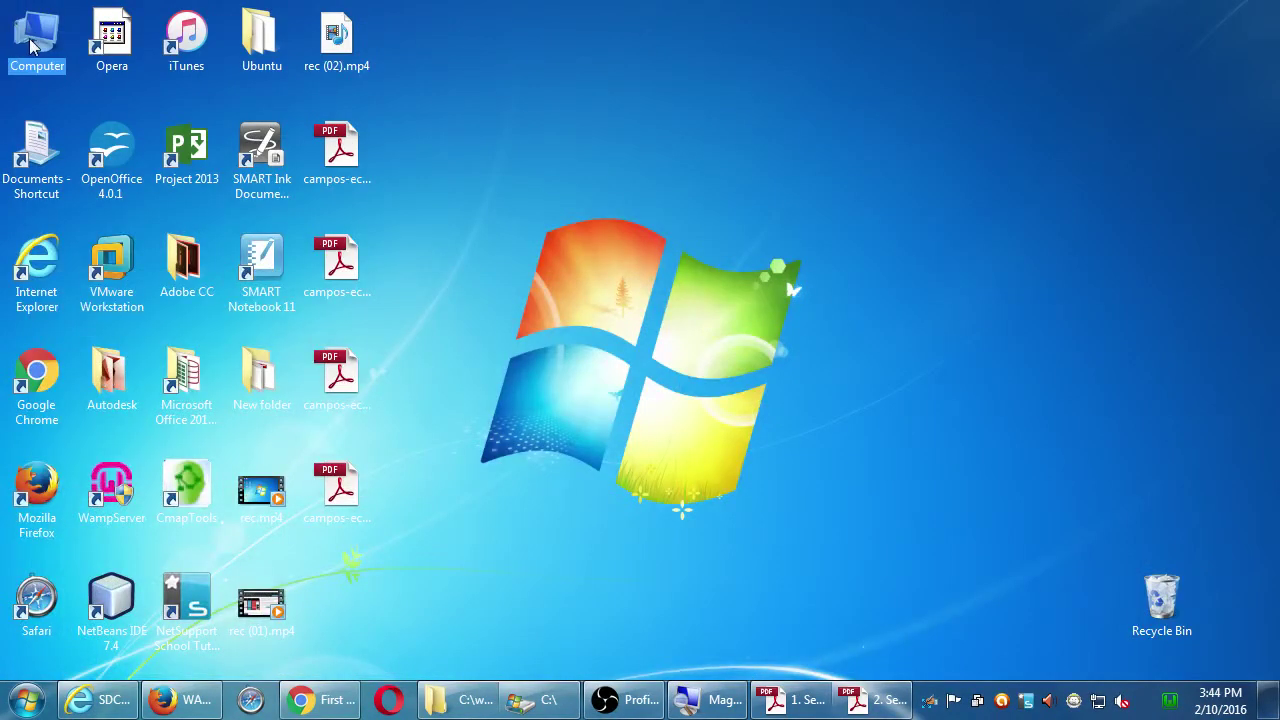
pyautogui.doubleClick(33, 40)
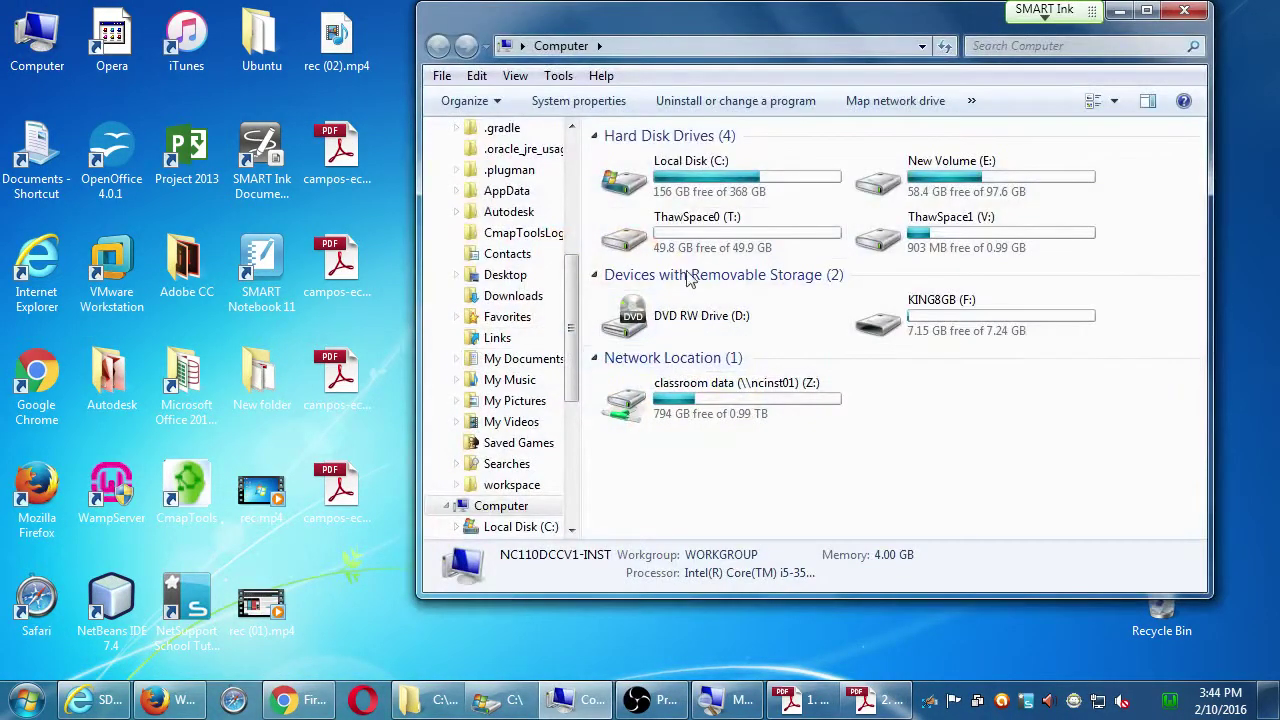
pyautogui.doubleClick(638, 180)
pyautogui.scroll(-4, 685, 373)
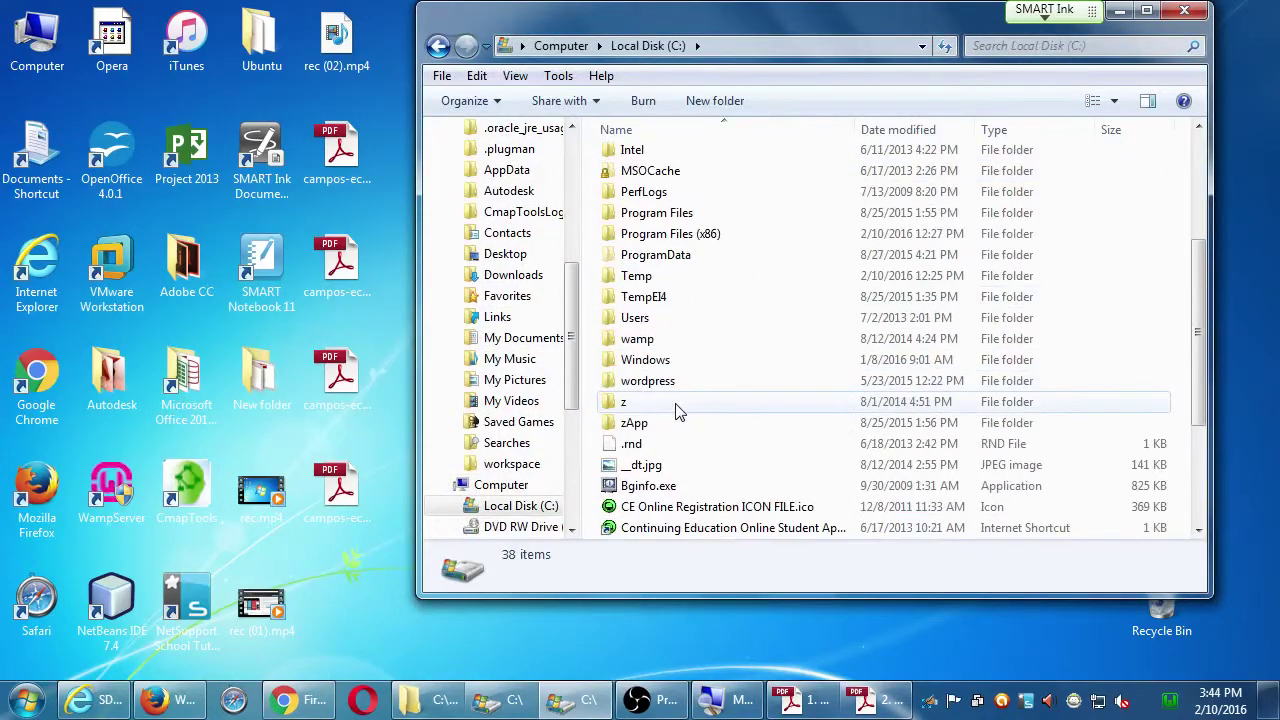
pyautogui.press('w')
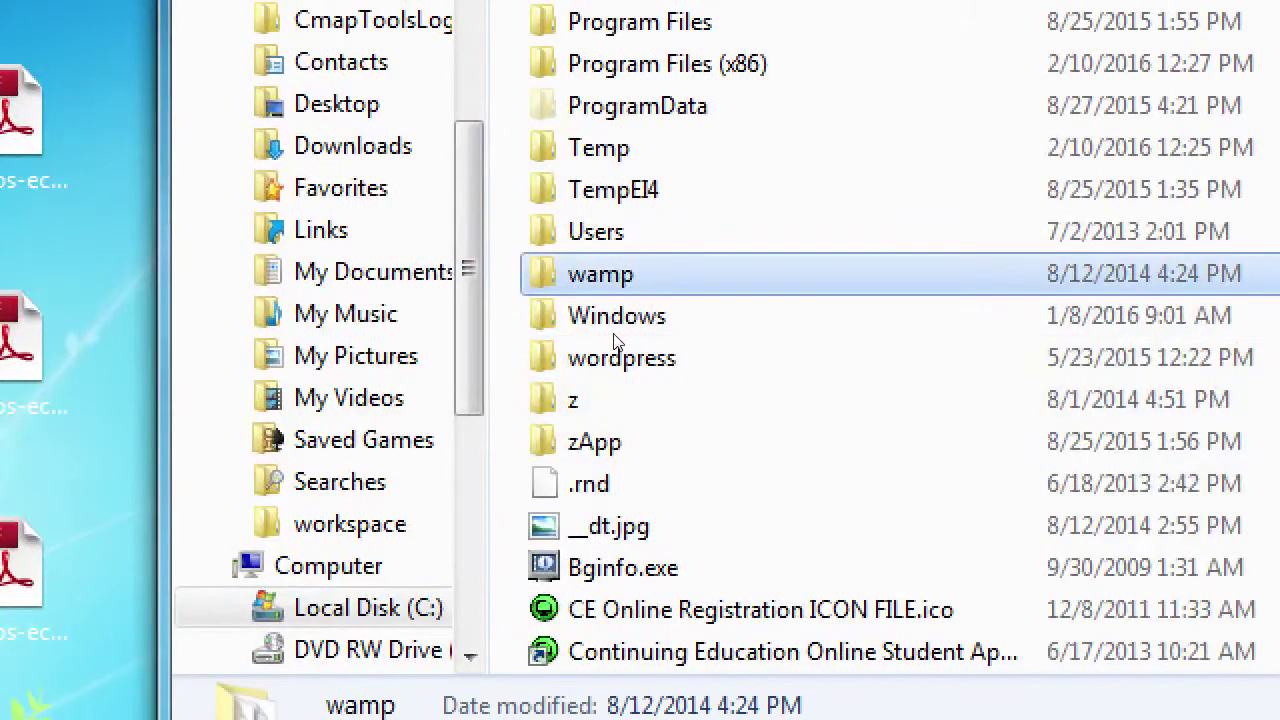
pyautogui.hotkey('alt', 'Return')
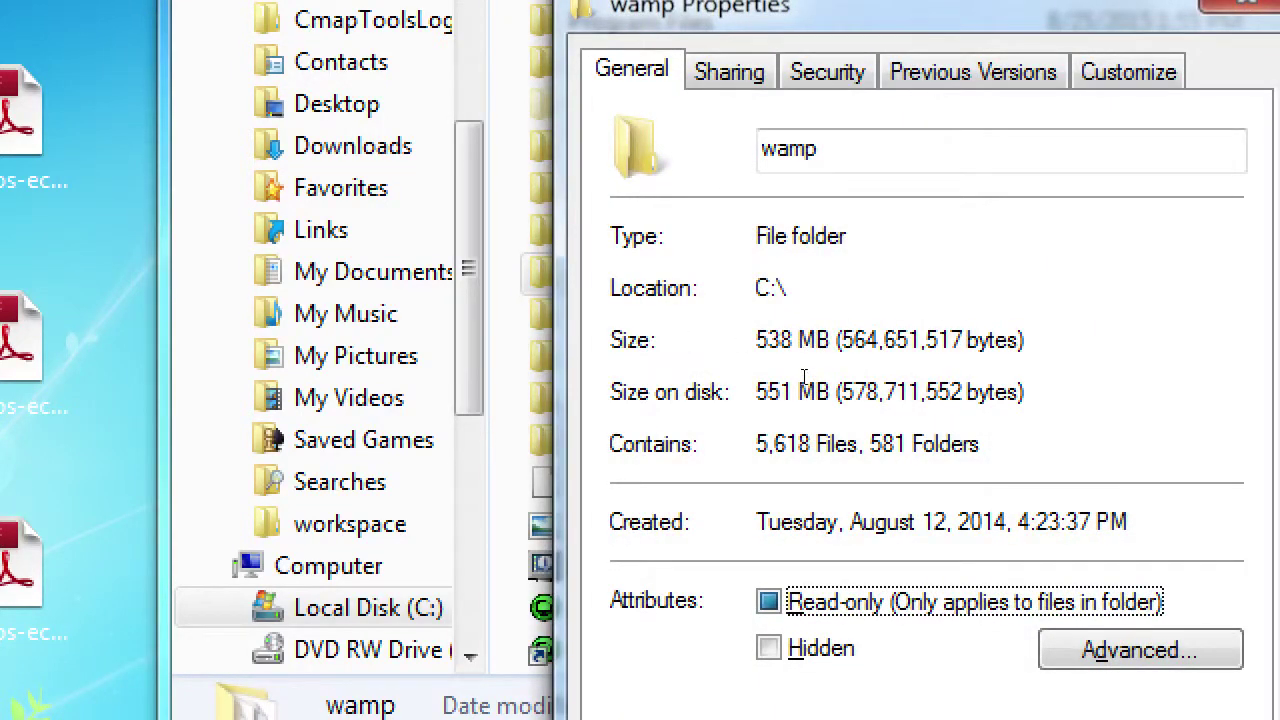
pyautogui.press('Escape')
# Step: Open wamp\www and select the wordpress folder
pyautogui.press('Return')
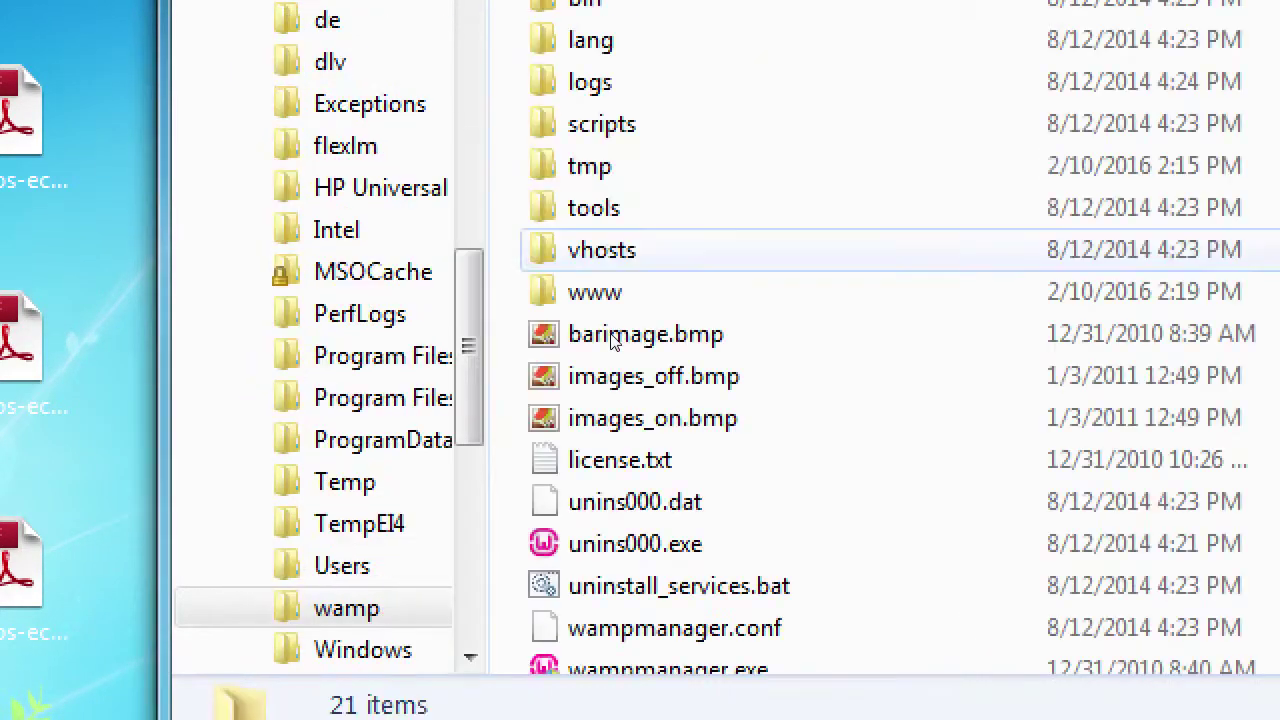
pyautogui.press('v')
pyautogui.press('w')
pyautogui.press('Return')
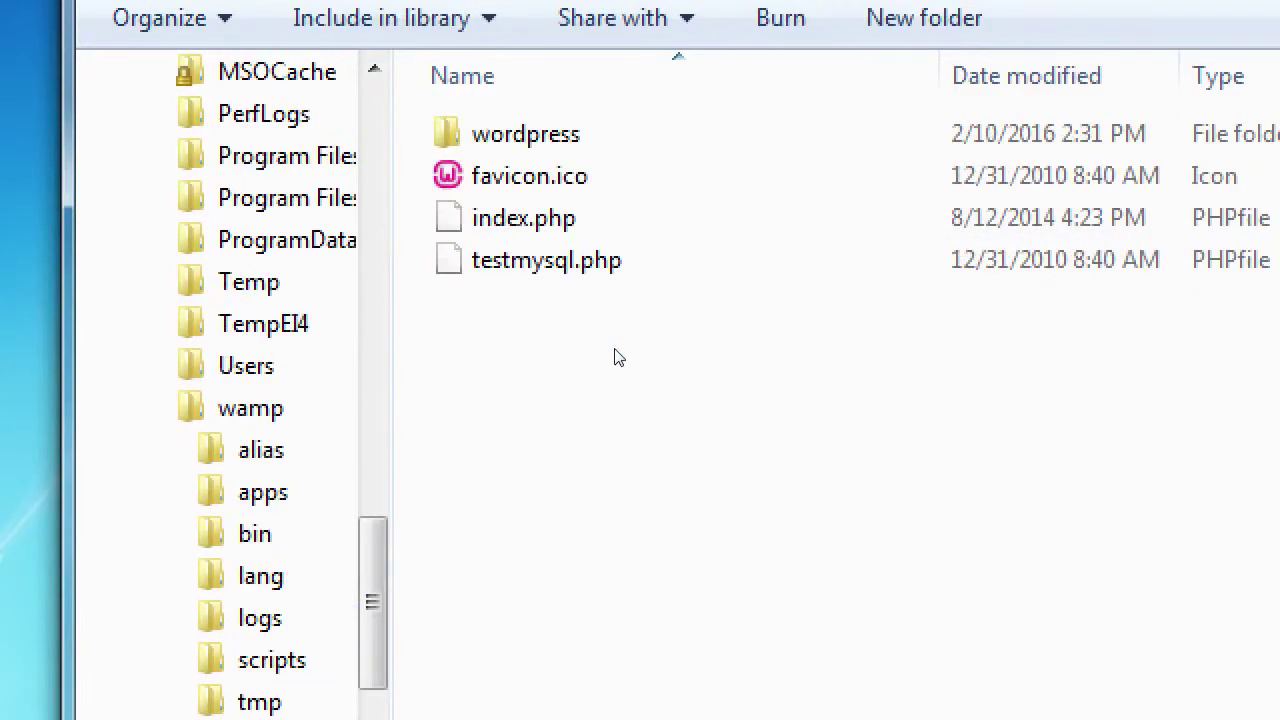
pyautogui.click(636, 140)
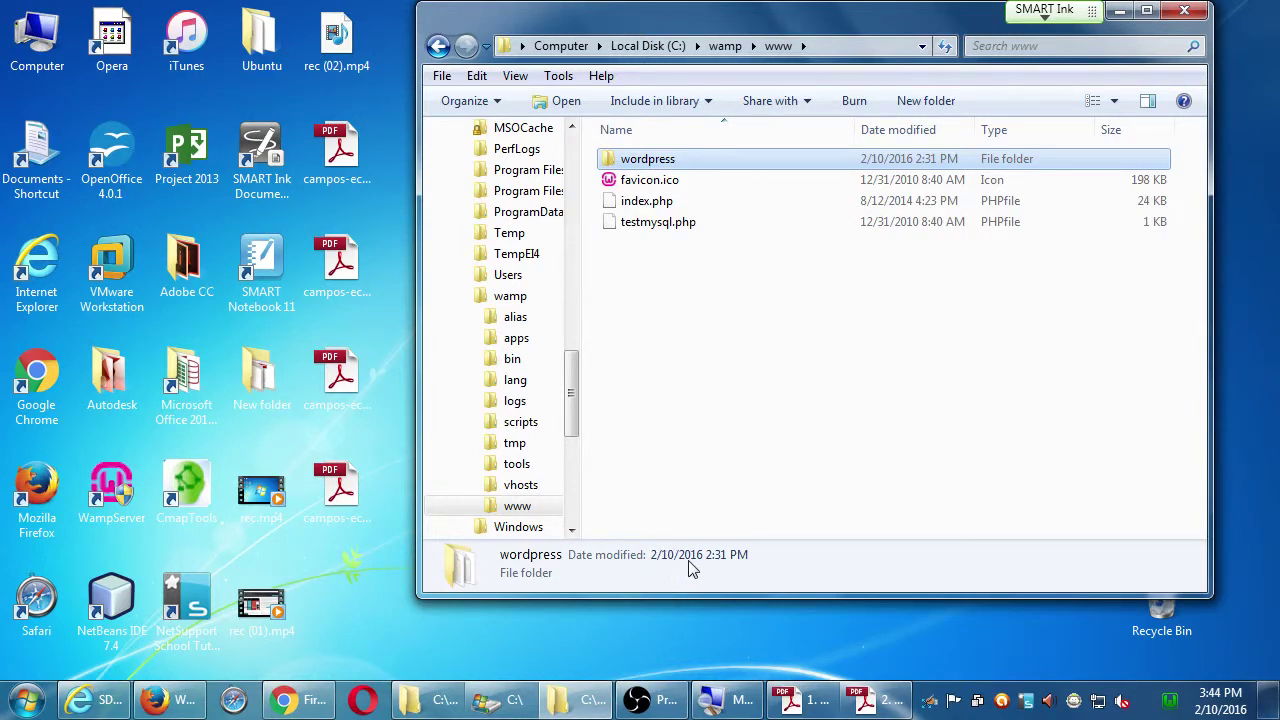
pyautogui.click(666, 706)
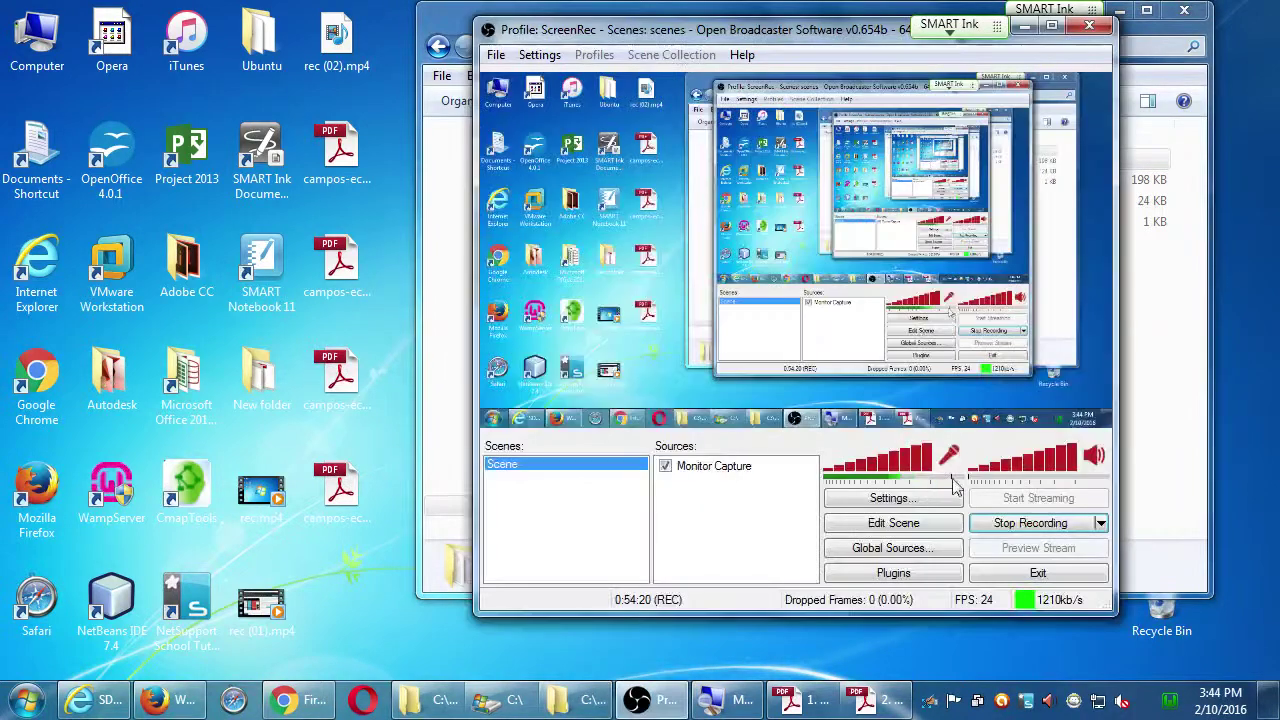